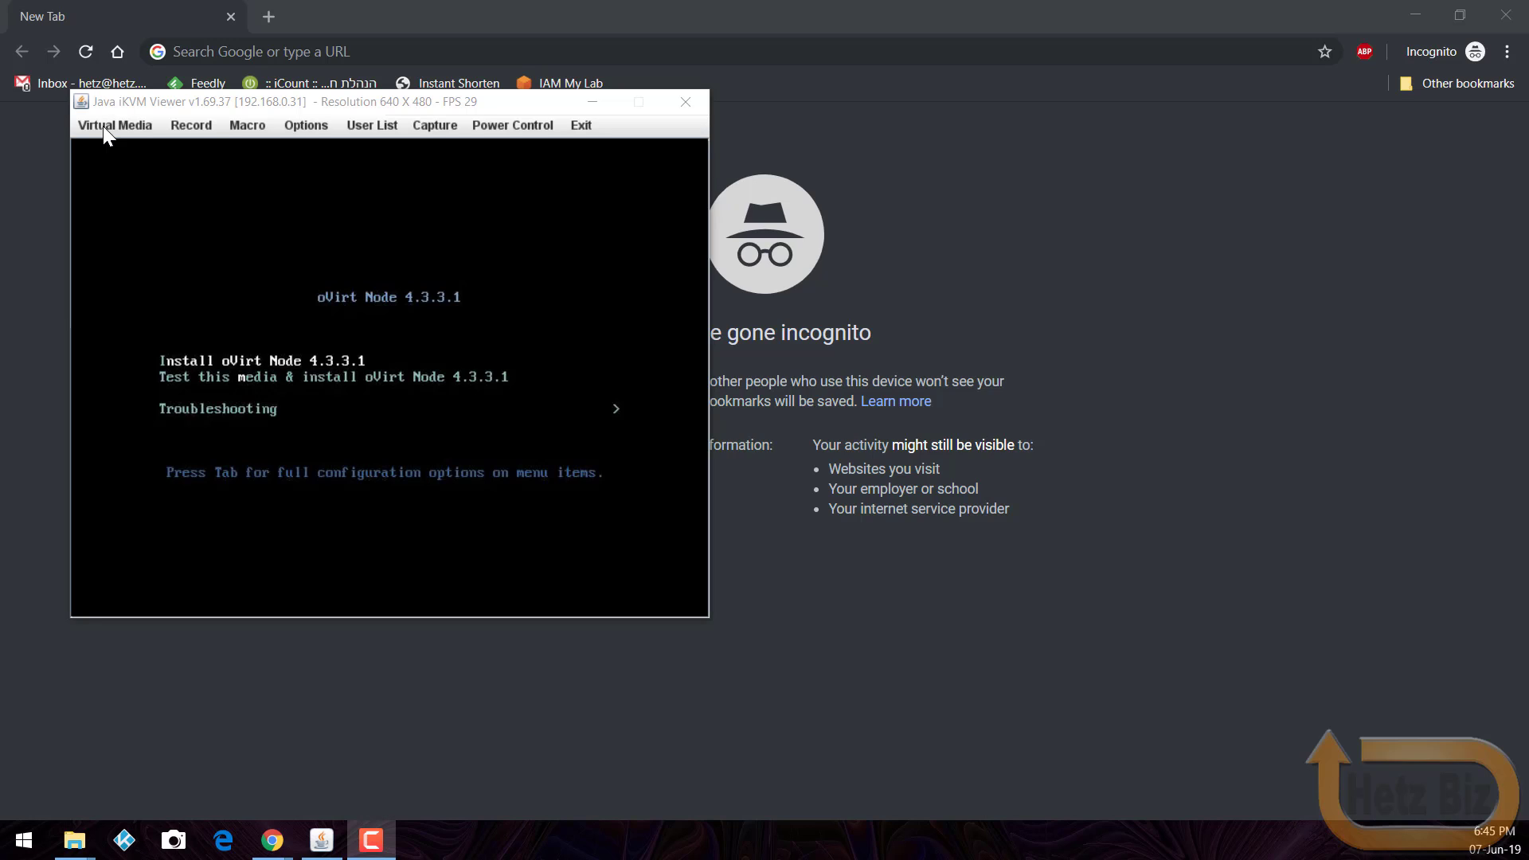
# Step: Go to ovirt.org in Chrome and open the oVirt 4.3.3 download page
pyautogui.click(319, 194)
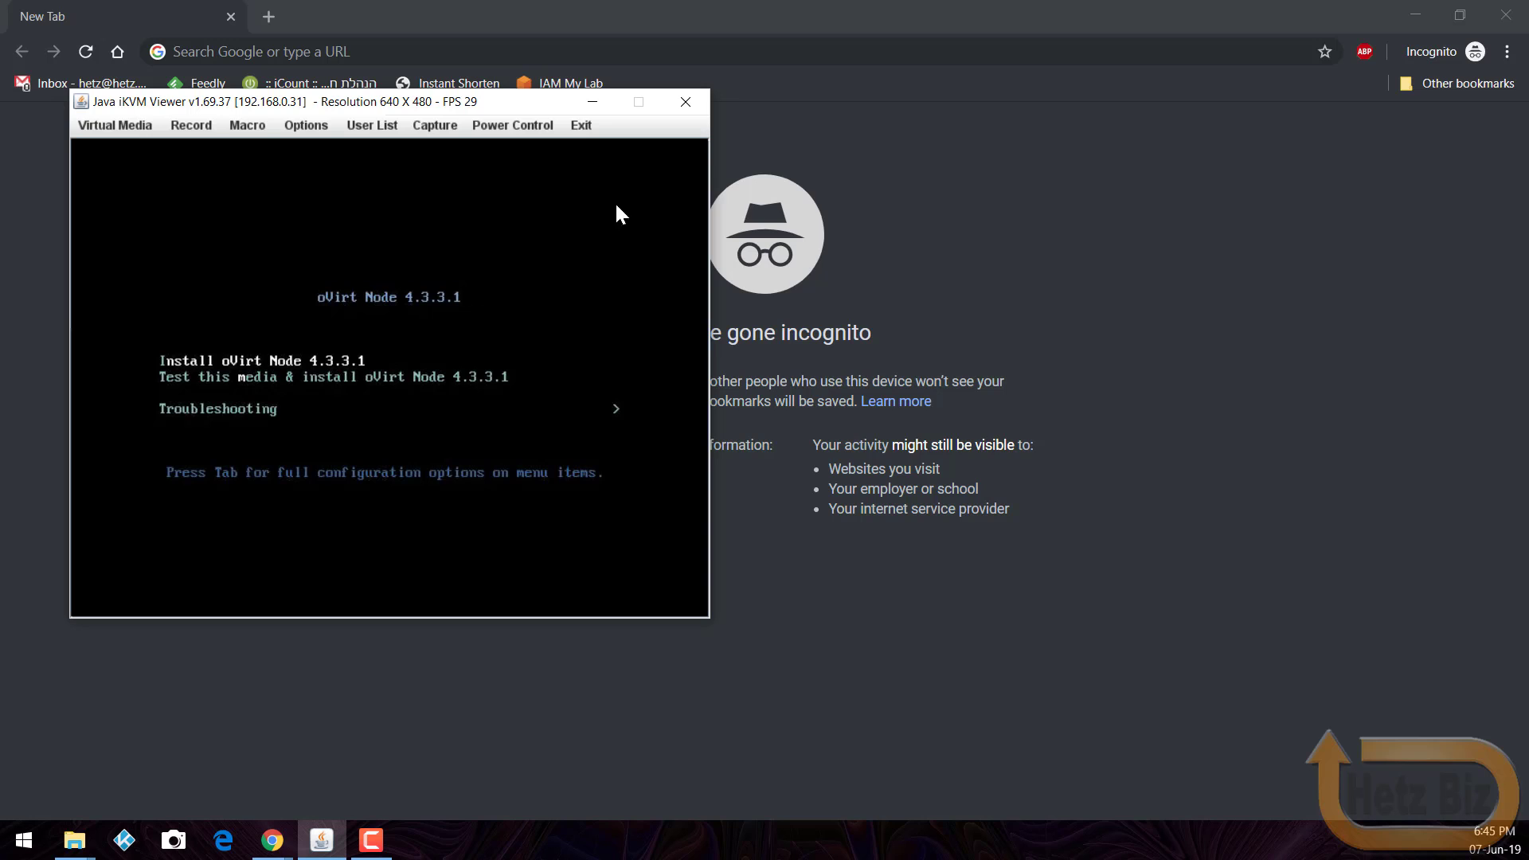
pyautogui.click(624, 52)
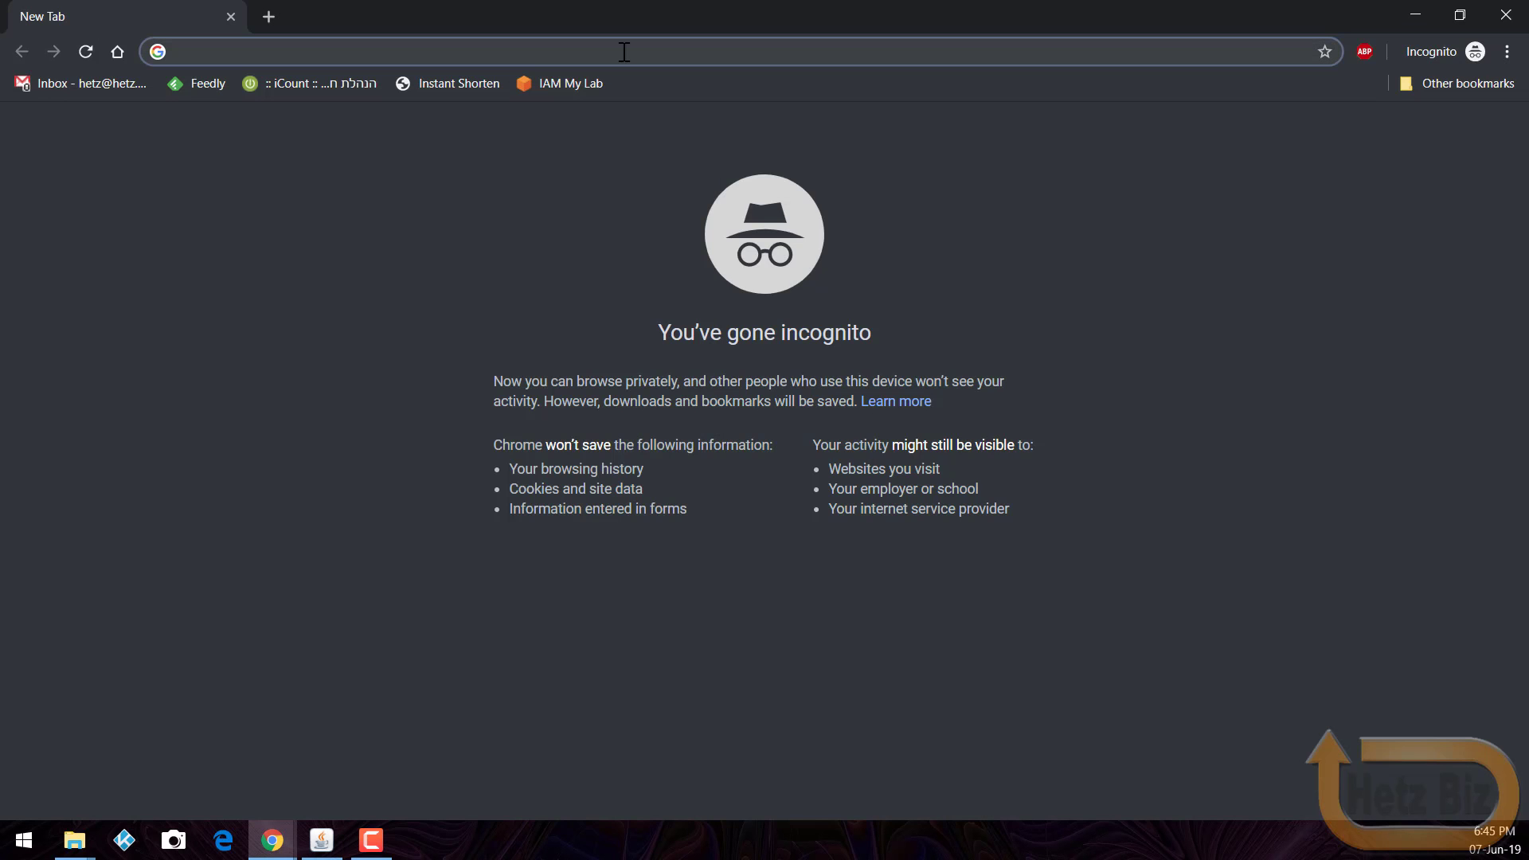
pyautogui.write('ovirt.org')
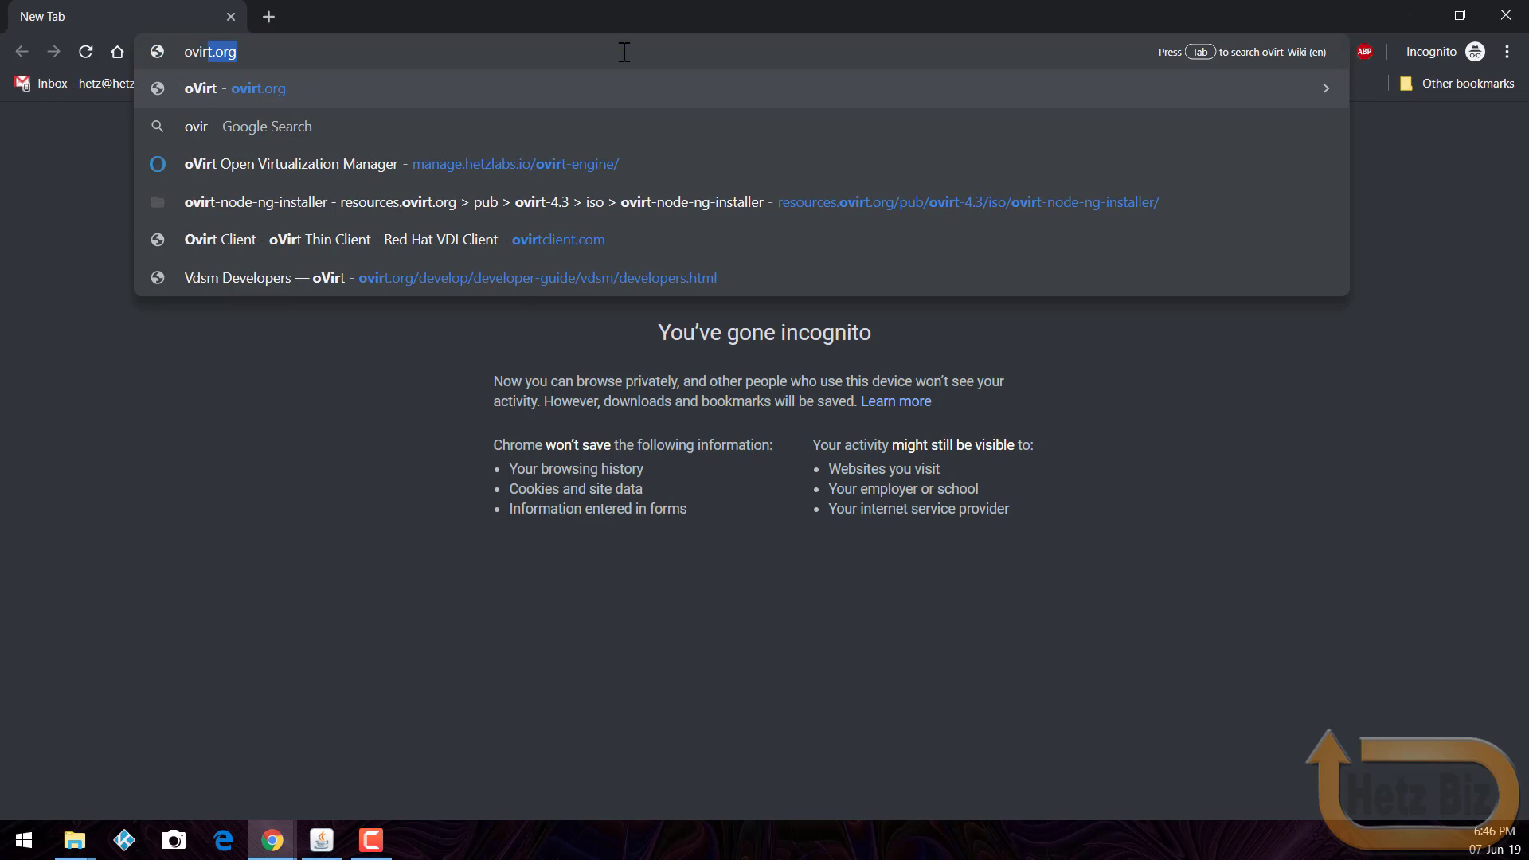
pyautogui.press('Return')
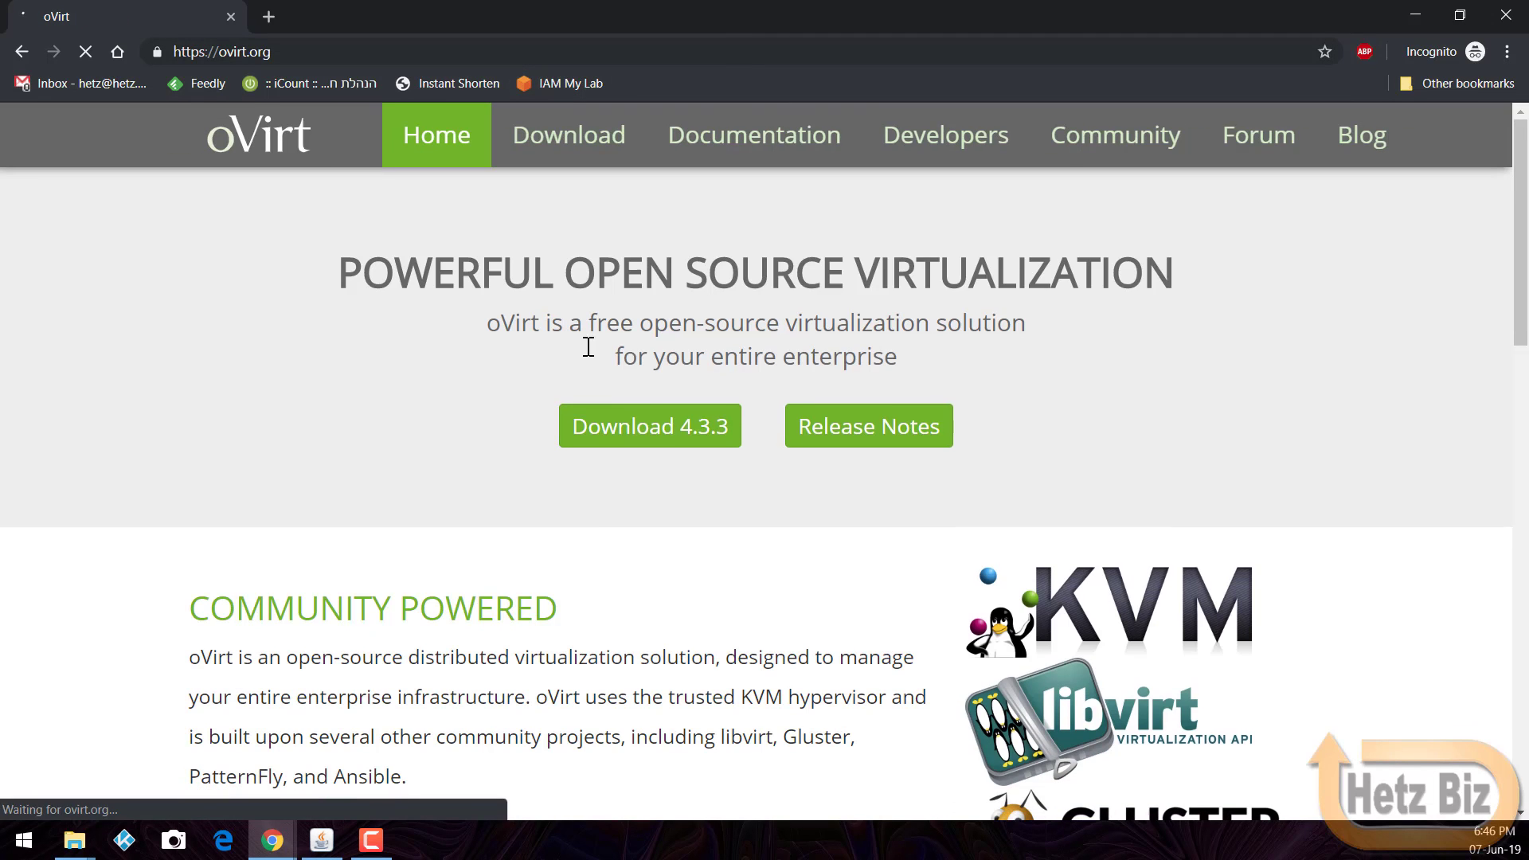
pyautogui.click(711, 442)
# Step: Scroll through the Download oVirt Node and Install oVirt with Cockpit instructions
pyautogui.scroll(-6, 661, 402)
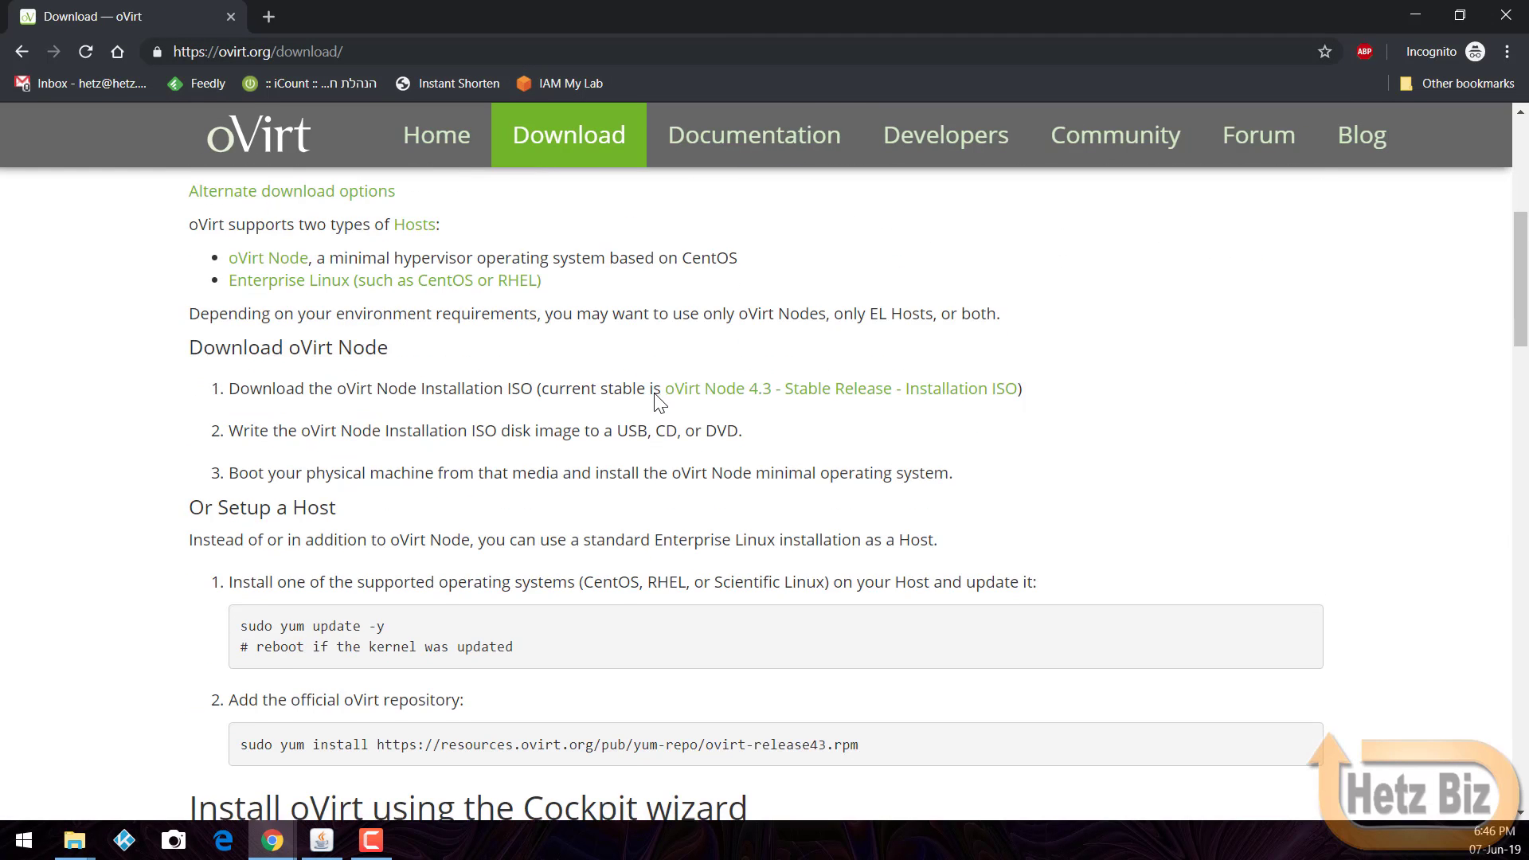
pyautogui.scroll(3, 658, 402)
pyautogui.scroll(1, 519, 359)
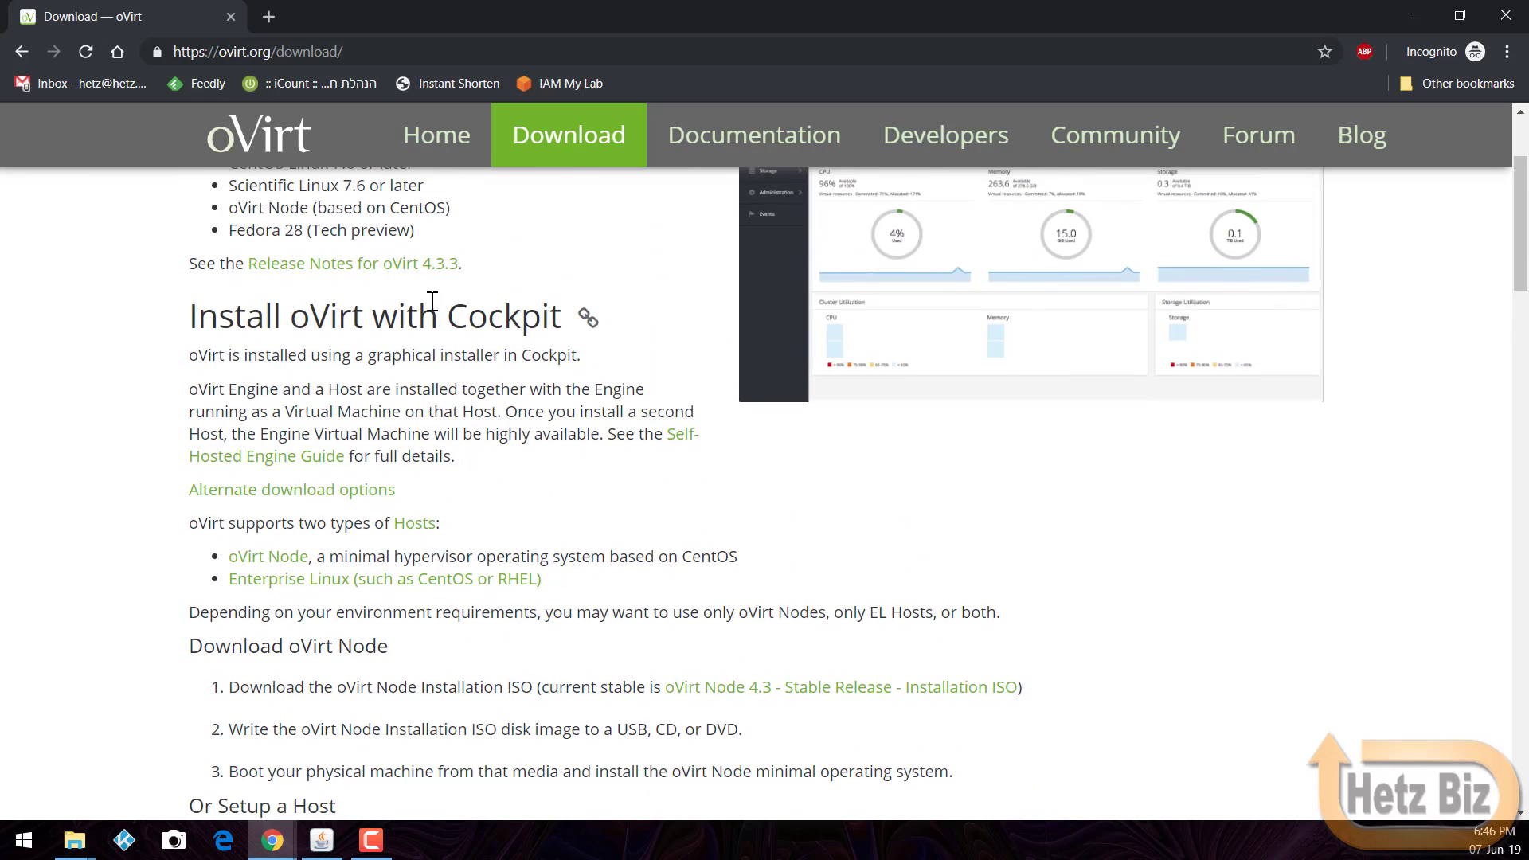
pyautogui.scroll(-4, 669, 478)
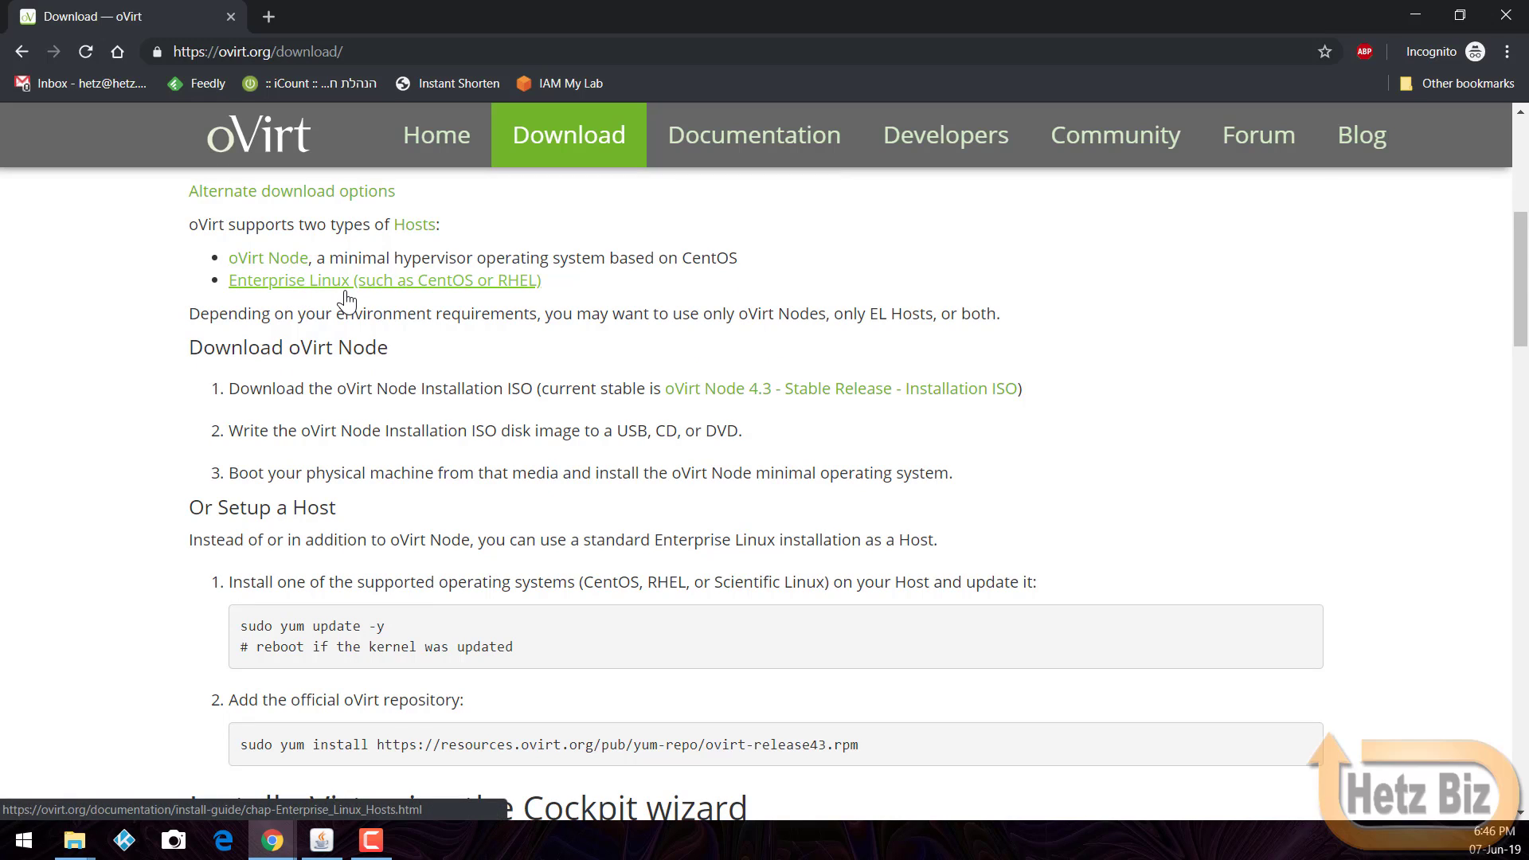
pyautogui.scroll(3, 344, 301)
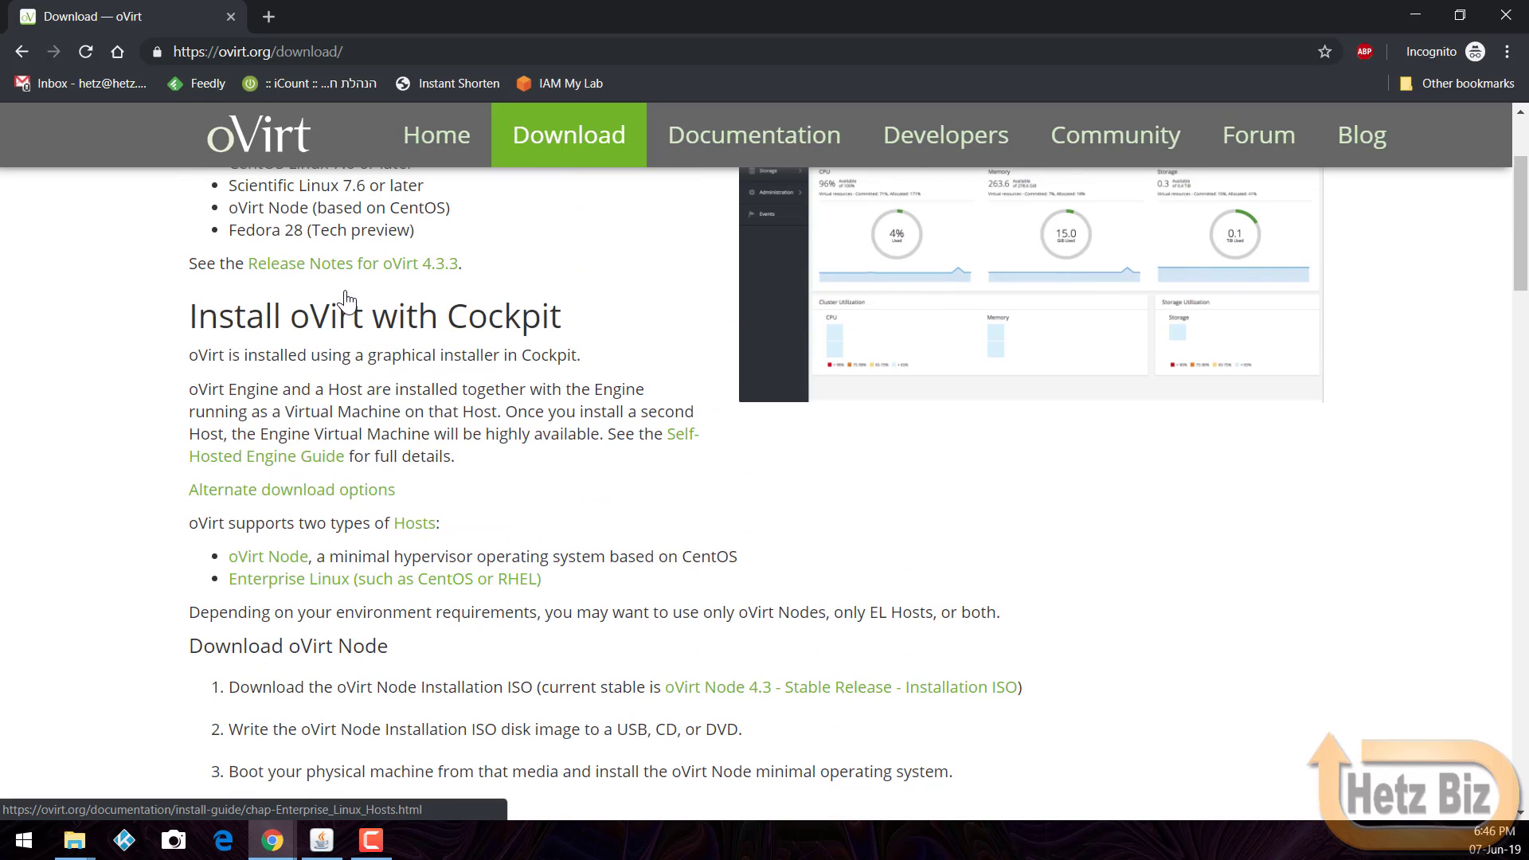
pyautogui.scroll(-6, 415, 518)
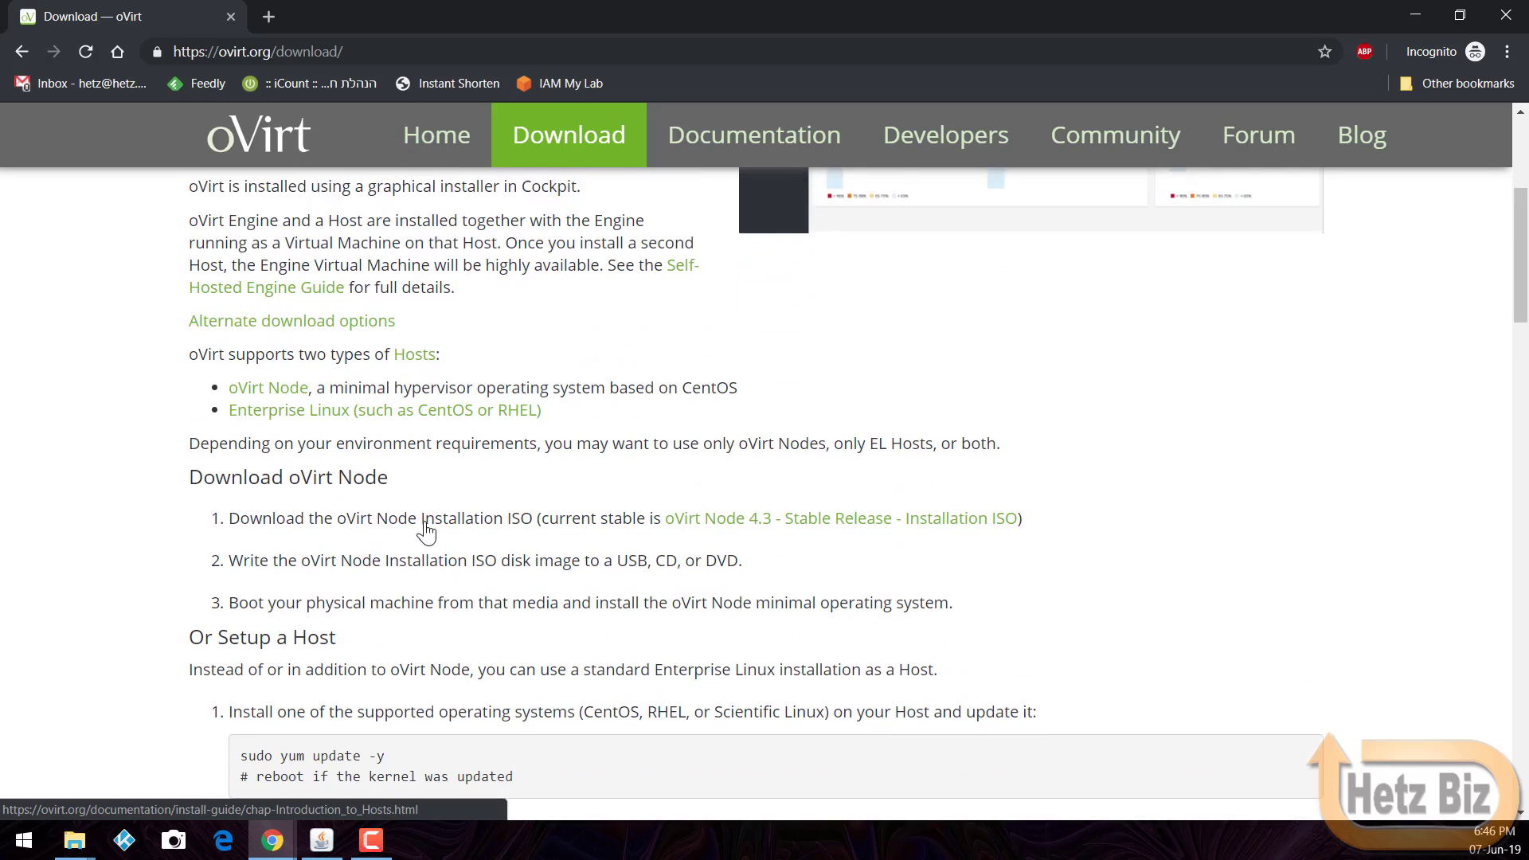
pyautogui.scroll(-8, 425, 519)
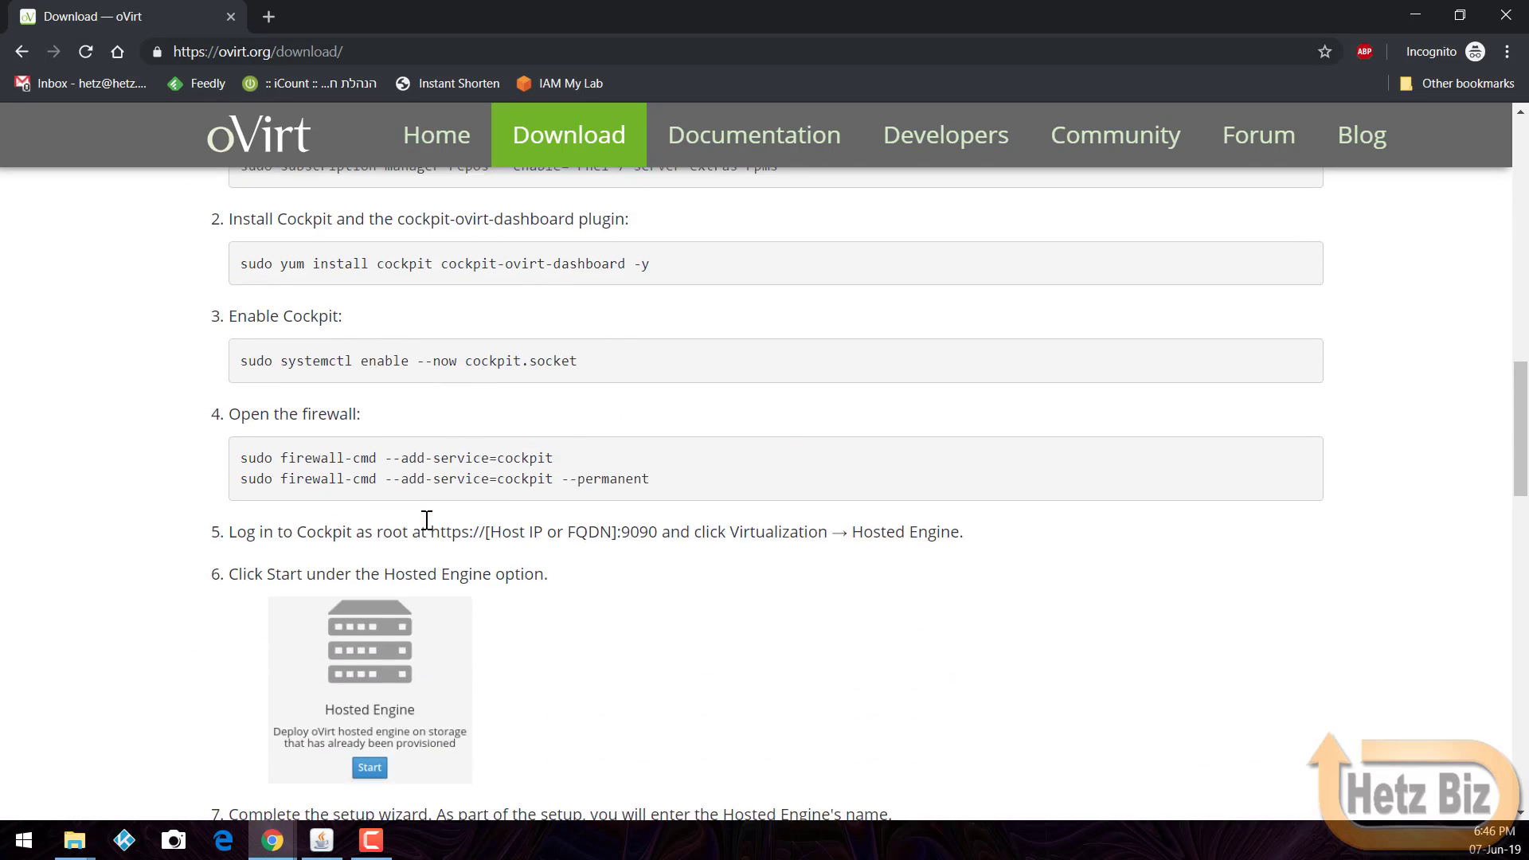
pyautogui.scroll(6, 425, 519)
pyautogui.scroll(5, 424, 519)
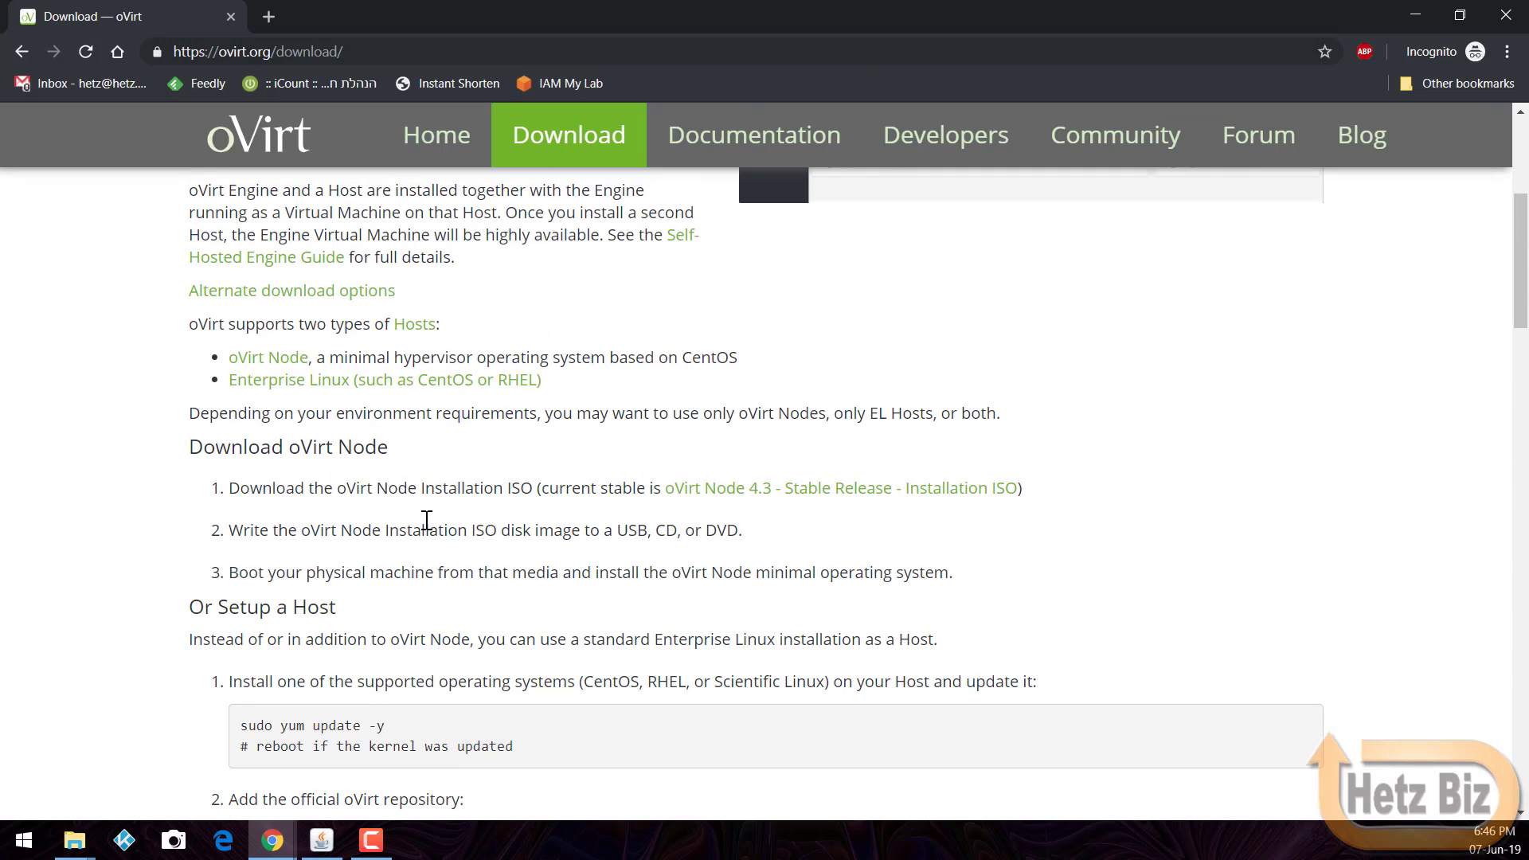
pyautogui.scroll(5, 427, 519)
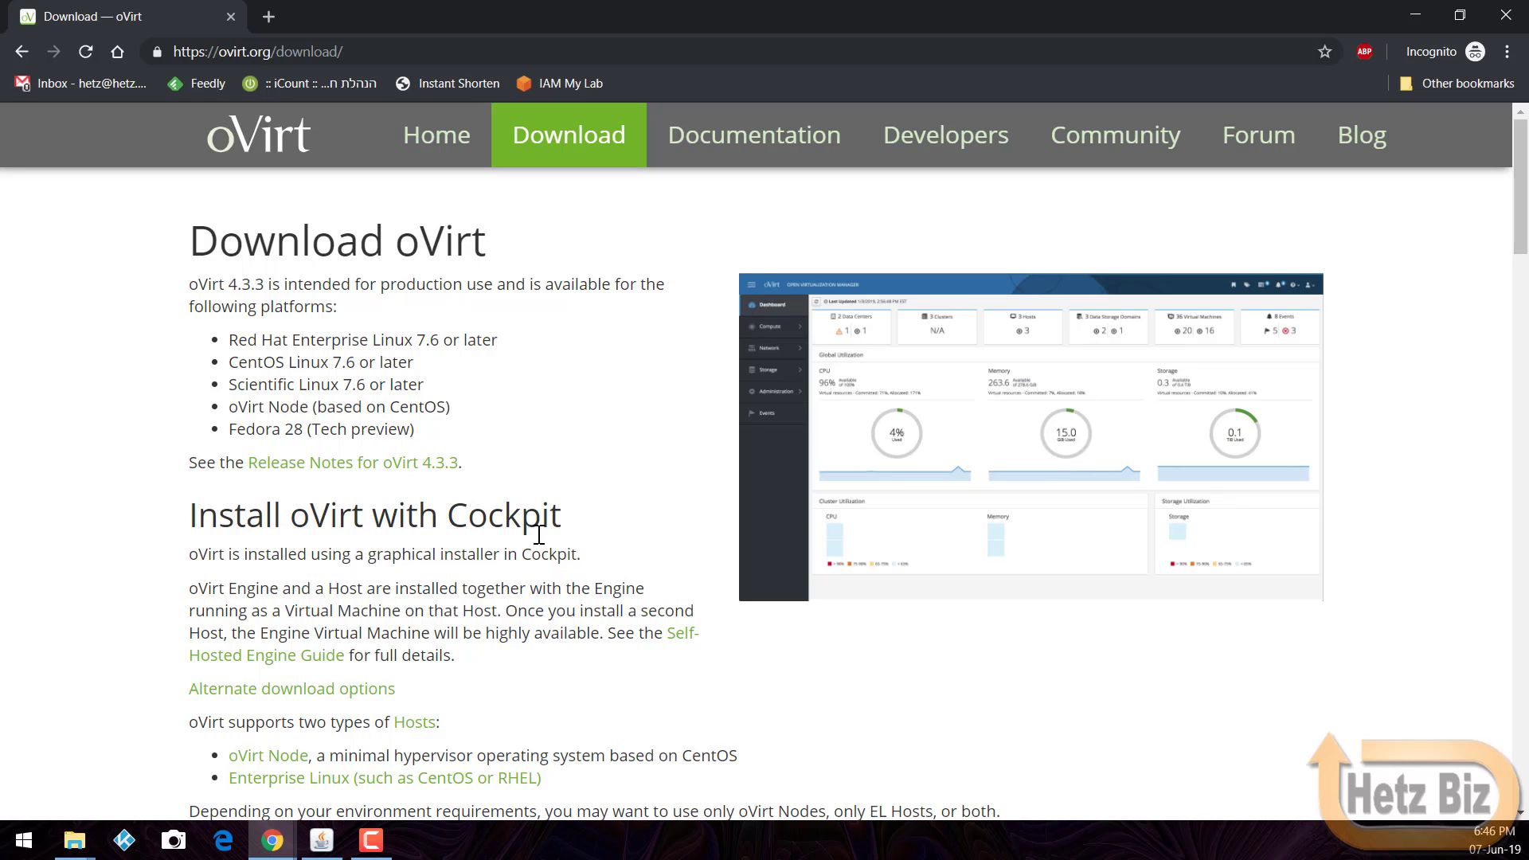
pyautogui.scroll(-2, 537, 533)
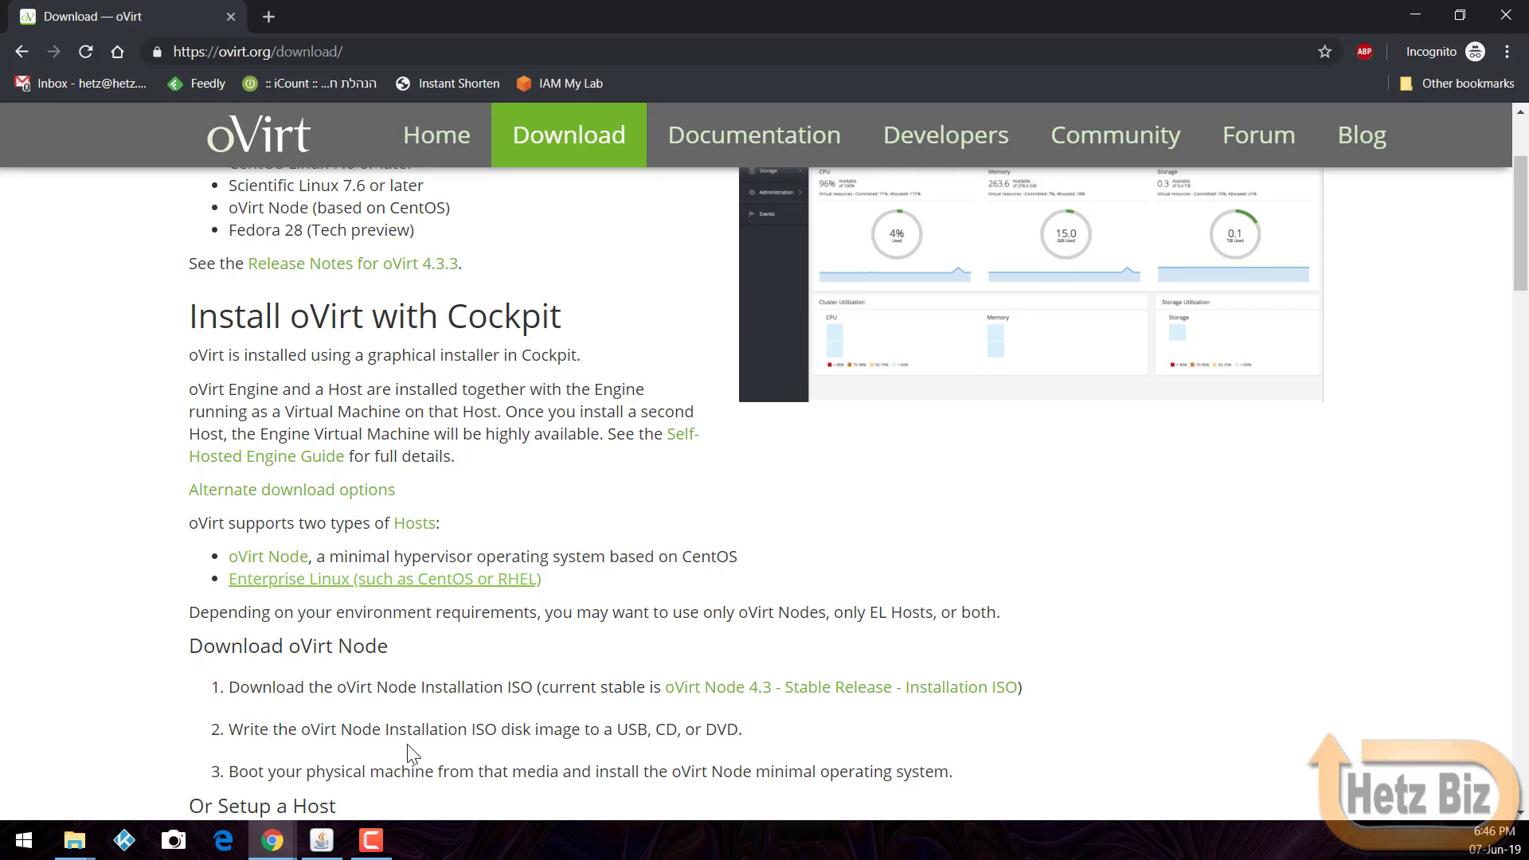
pyautogui.click(338, 843)
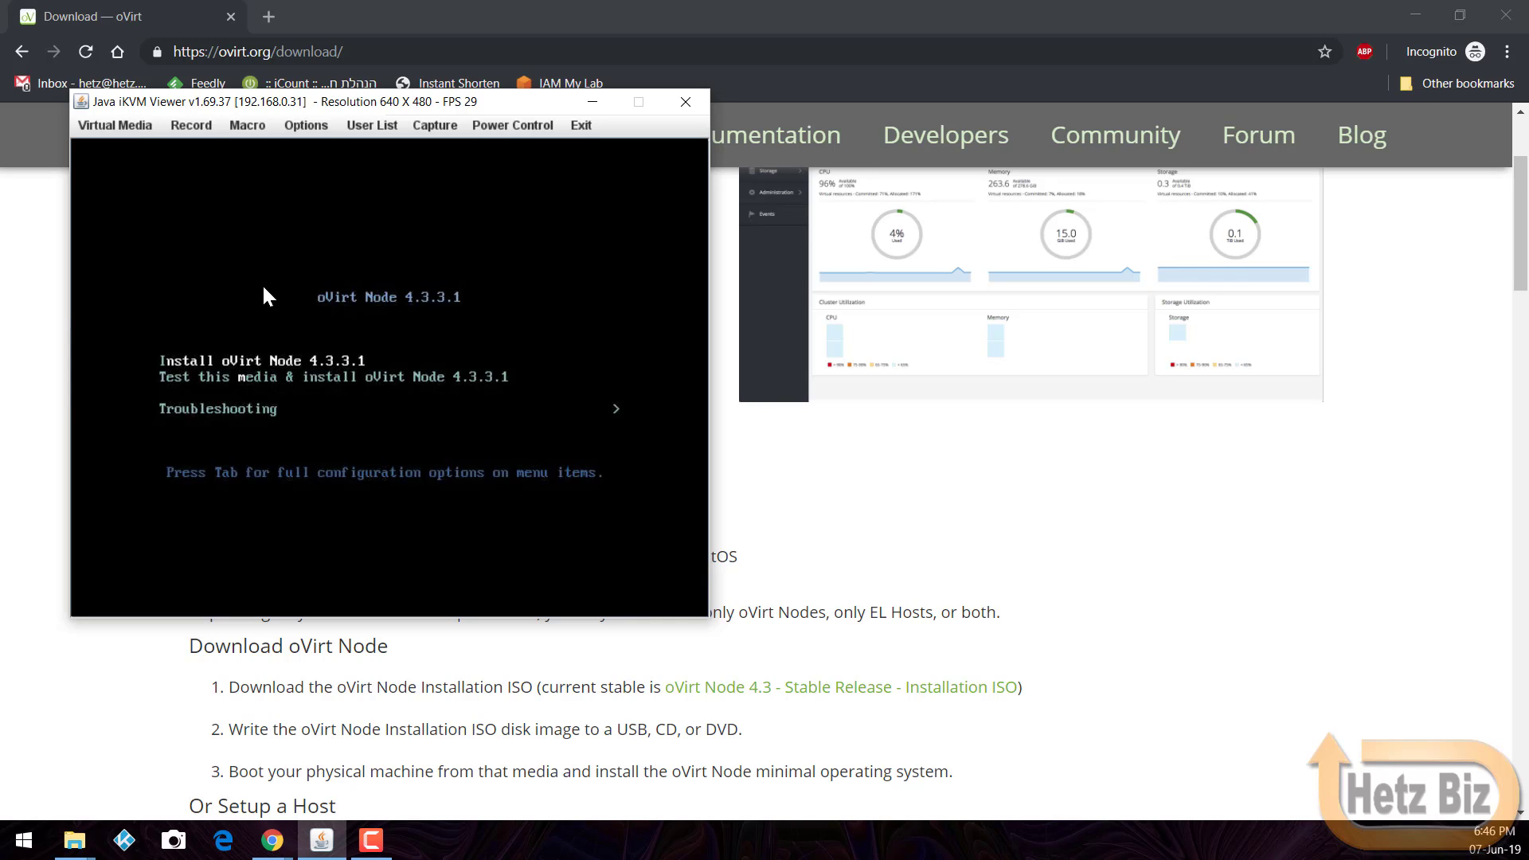
# Step: Launch the 'Install oVirt Node 4.3.3.1' boot entry and wait for the language screen
pyautogui.press('Return')
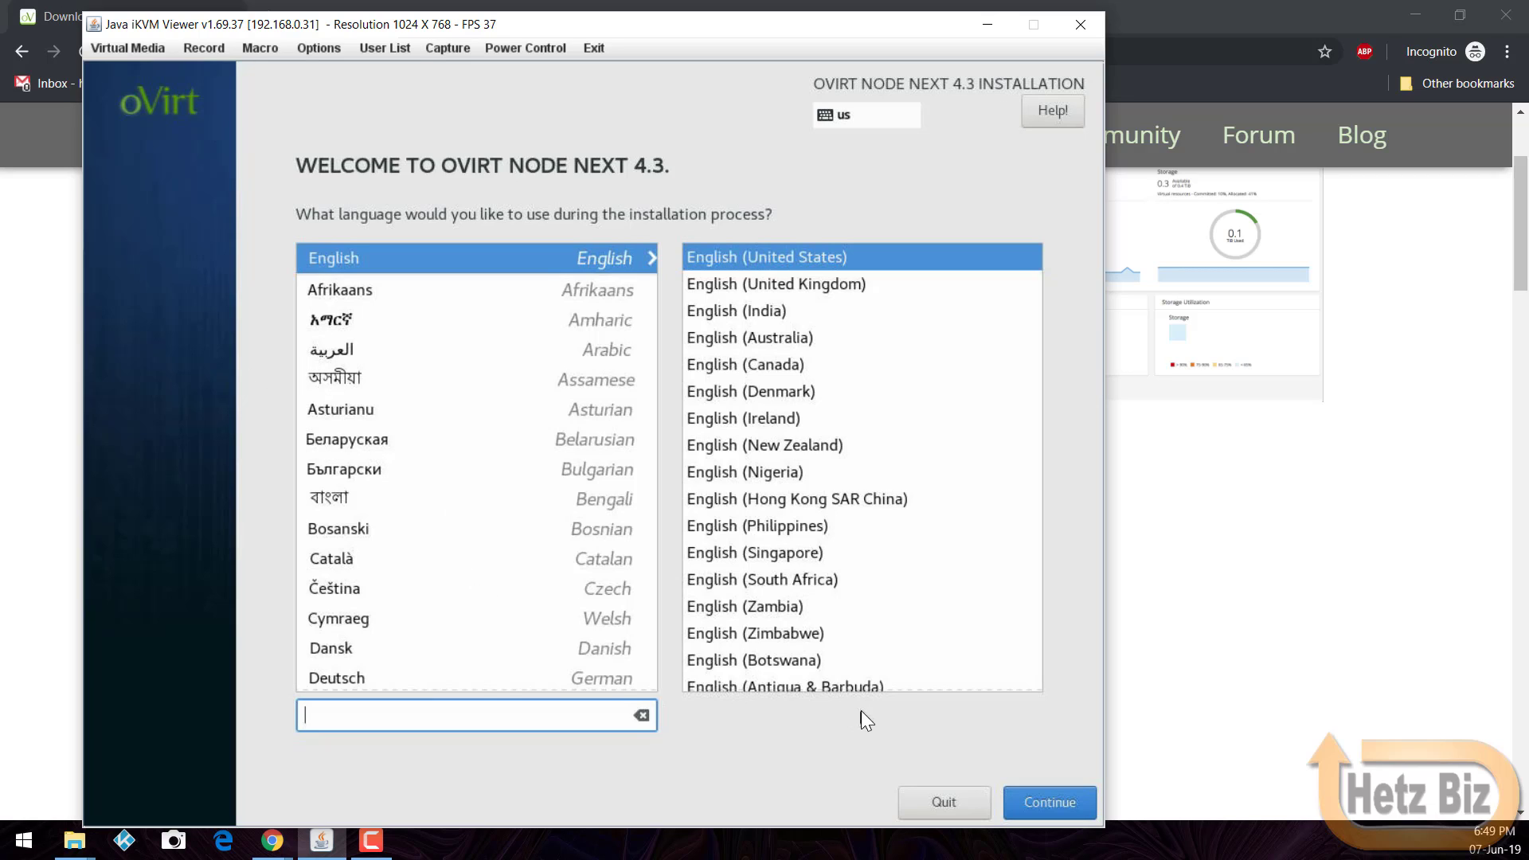
# Step: Keep English, accept the date/time and keyboard defaults, and go to Installation Destination
pyautogui.click(1020, 795)
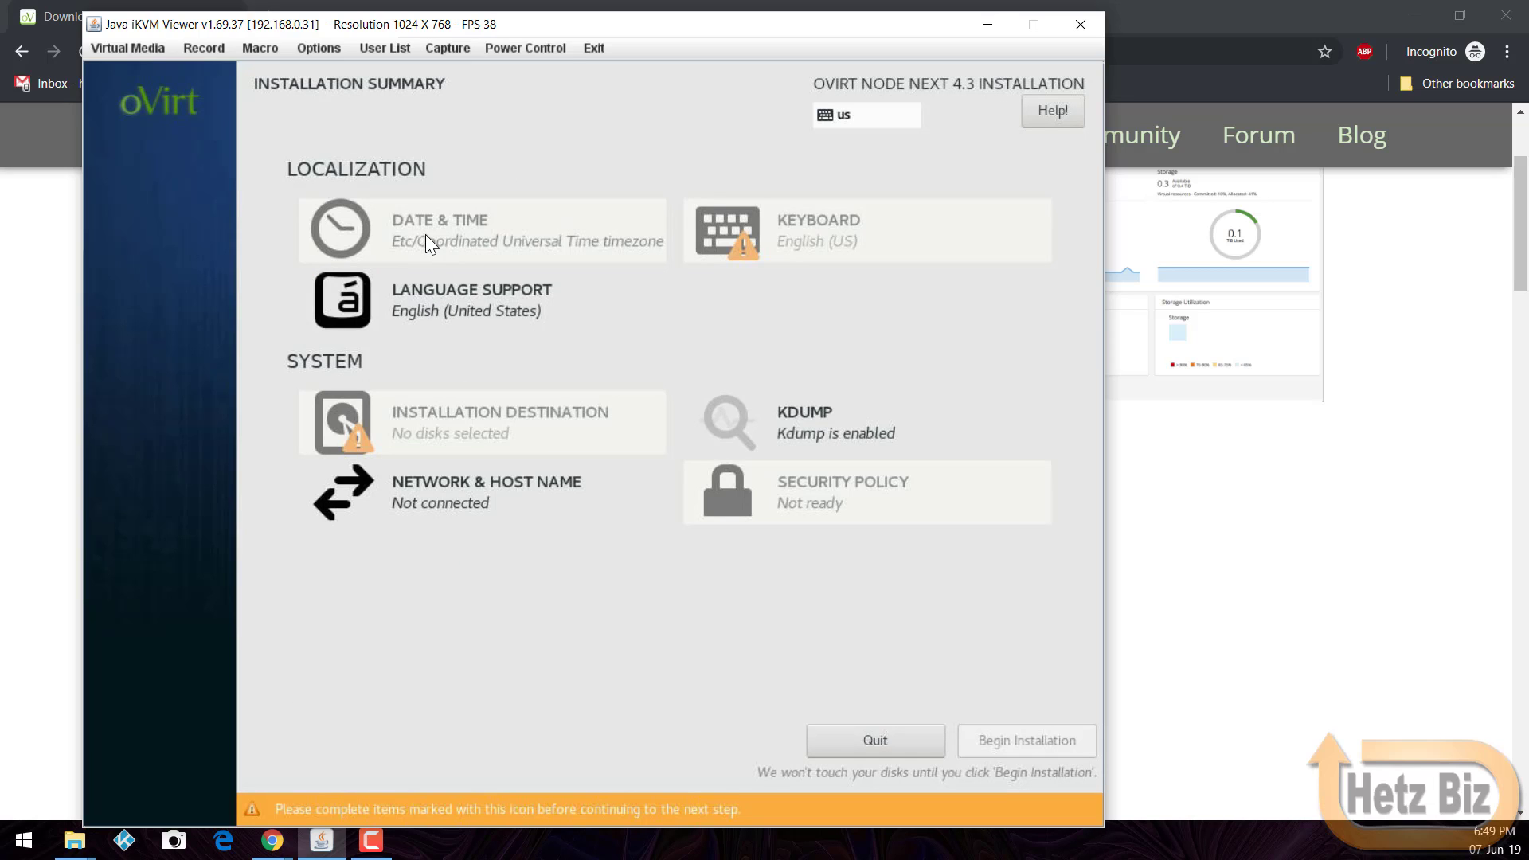
pyautogui.click(469, 245)
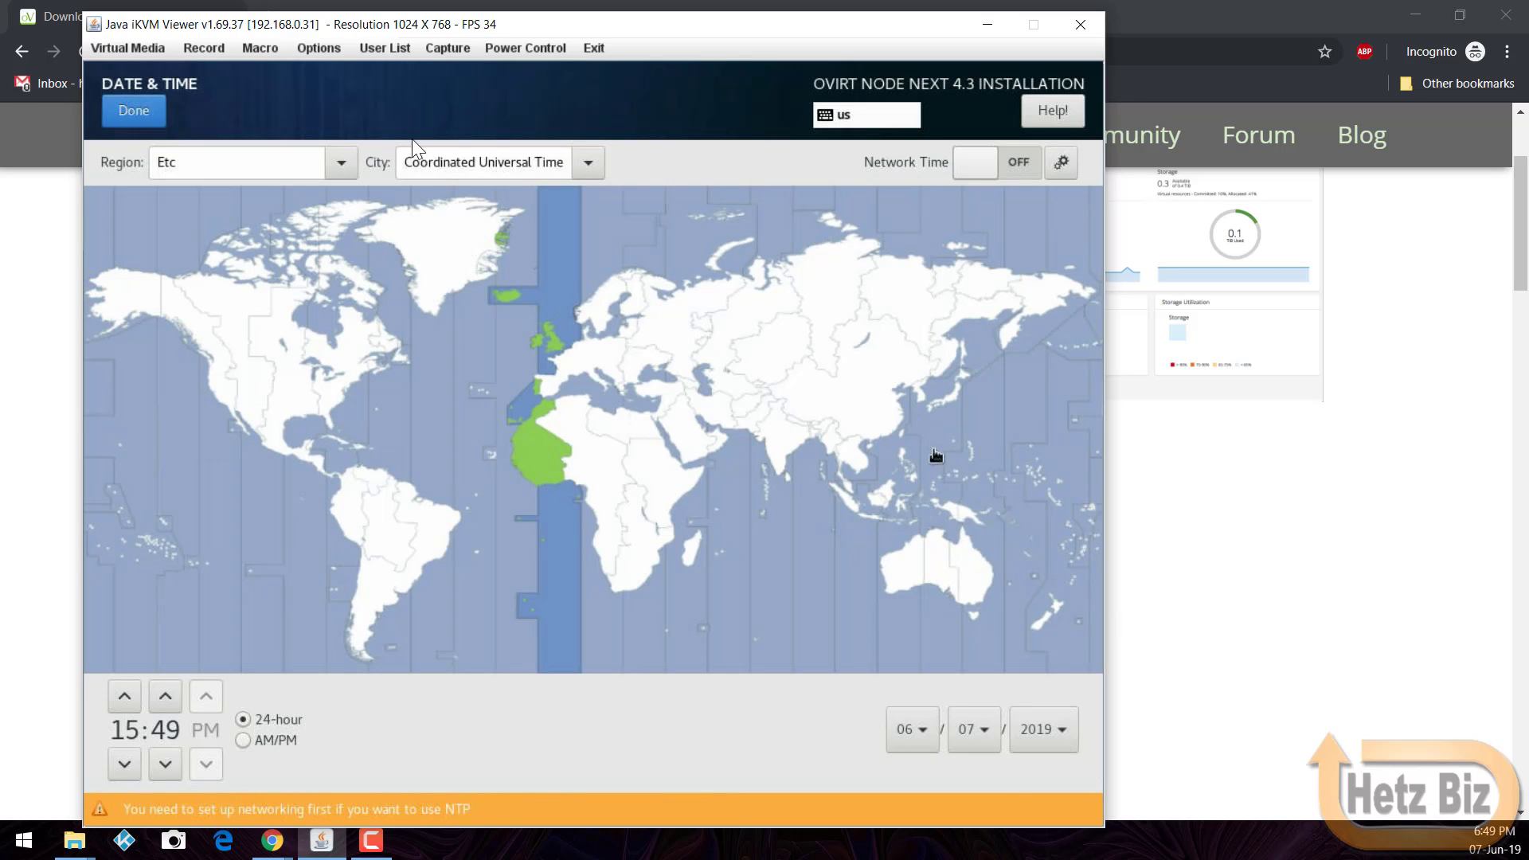
pyautogui.click(158, 113)
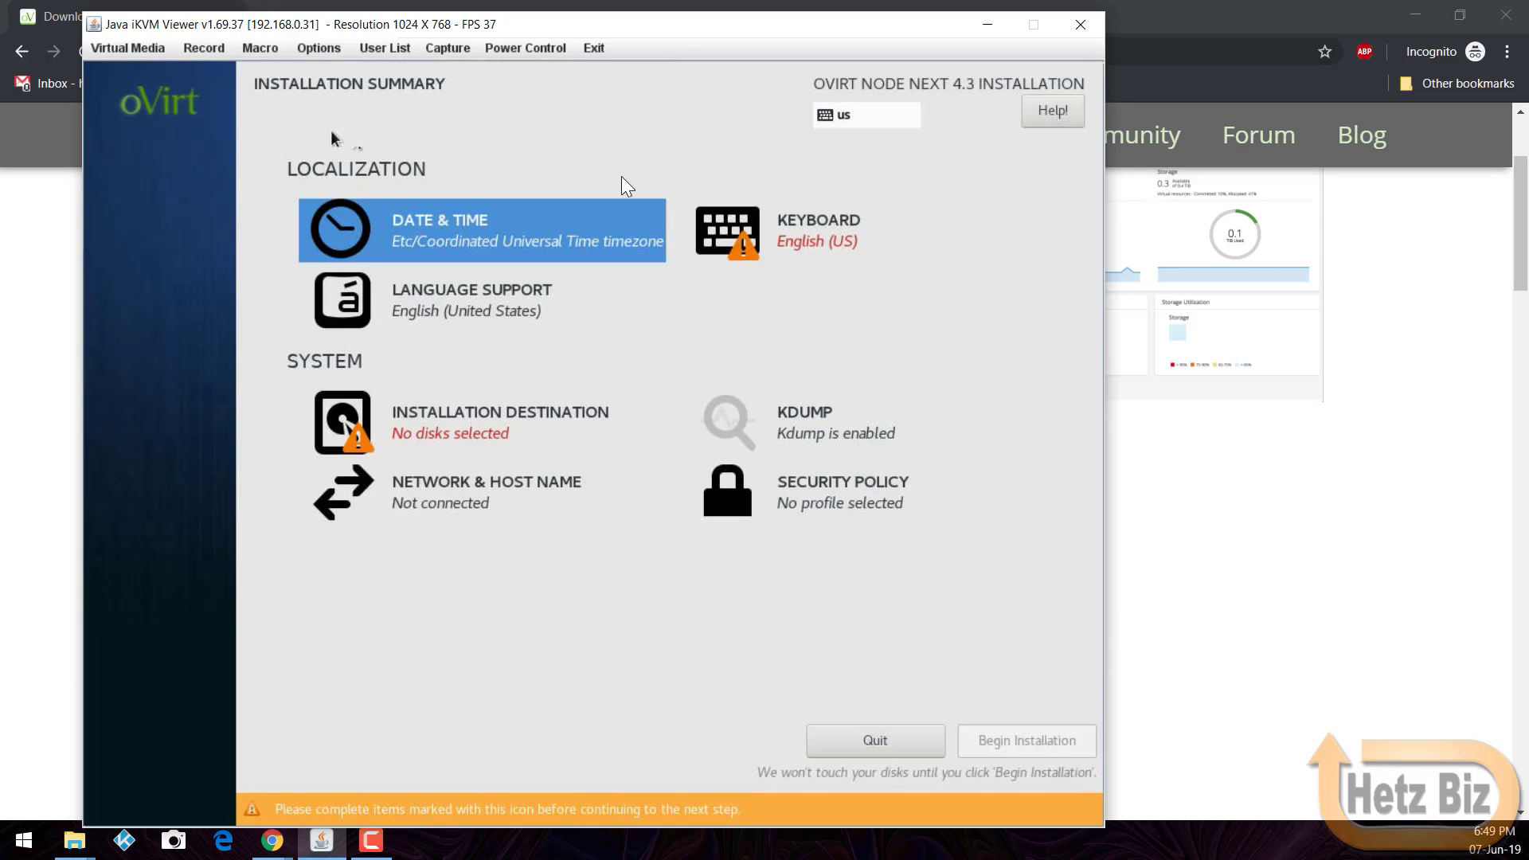
pyautogui.click(765, 246)
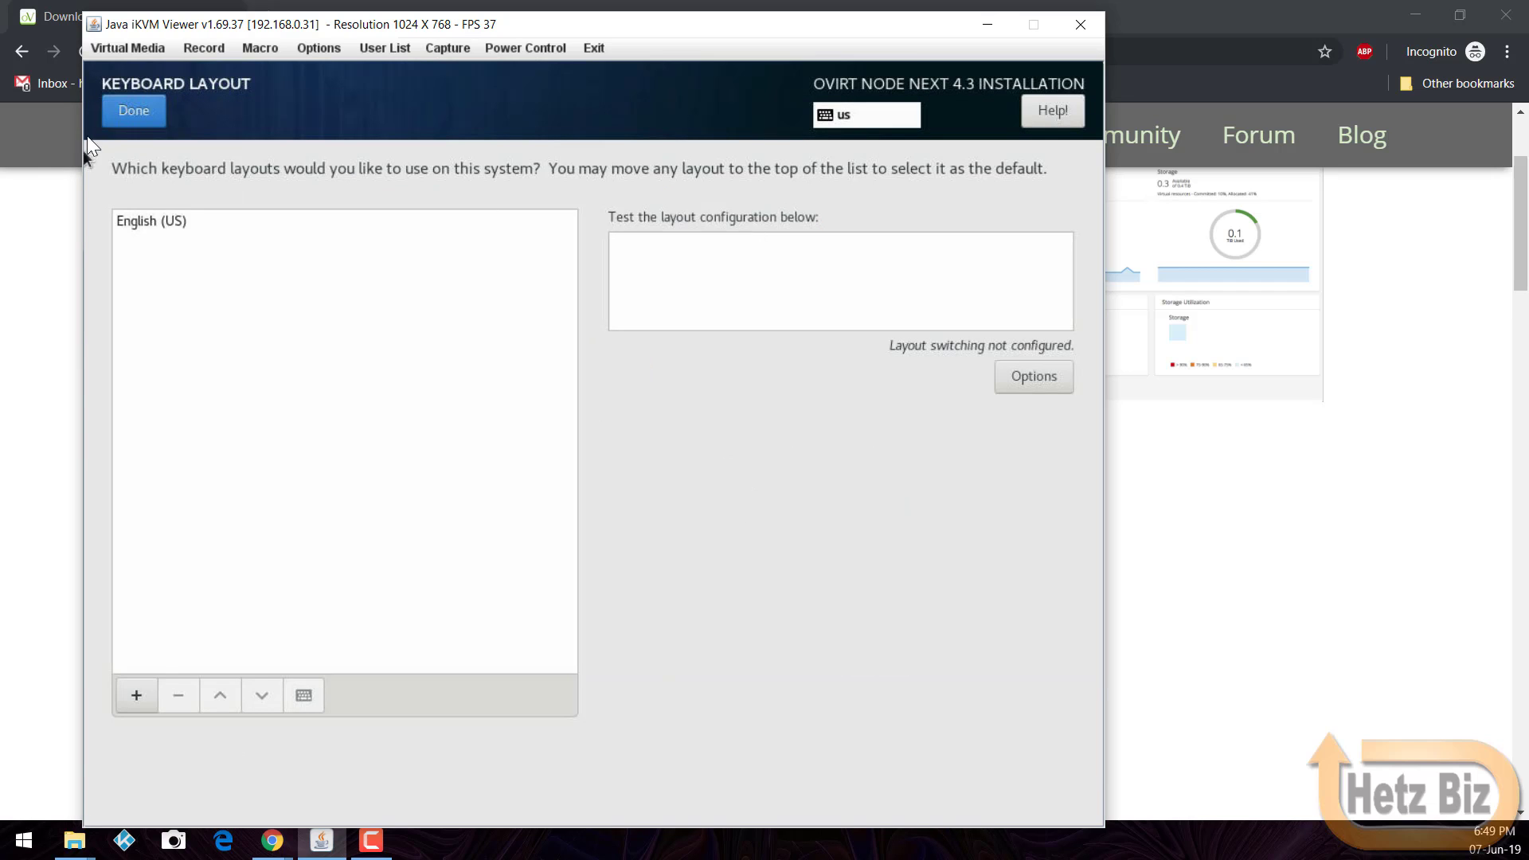
pyautogui.click(116, 113)
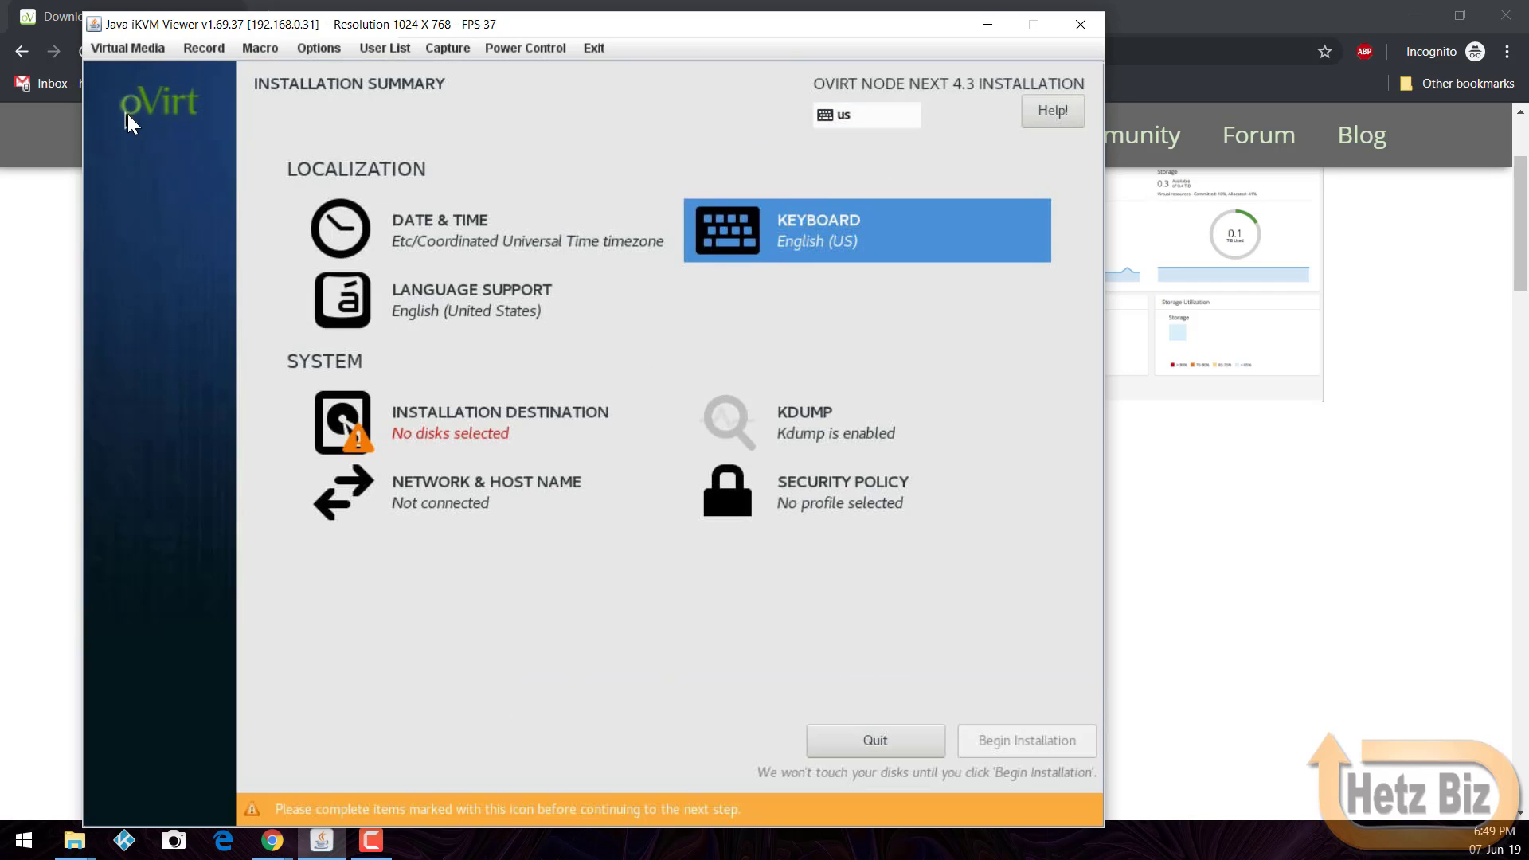
pyautogui.click(455, 423)
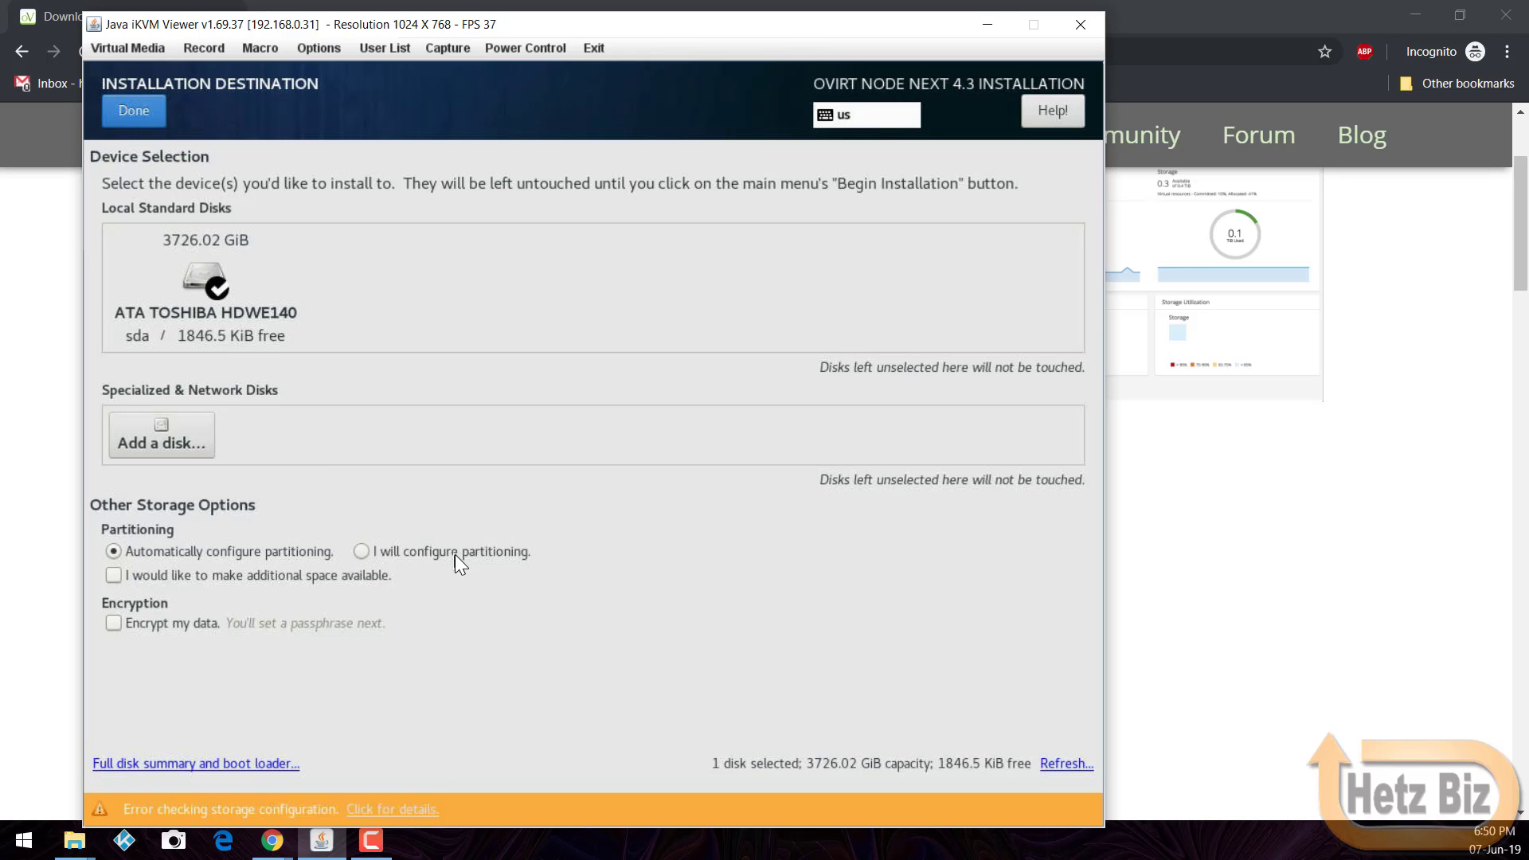
# Step: Delete all existing partitions on sda, reclaiming the full 3726.02 GiB for automatic partitioning
pyautogui.click(381, 575)
pyautogui.click(144, 118)
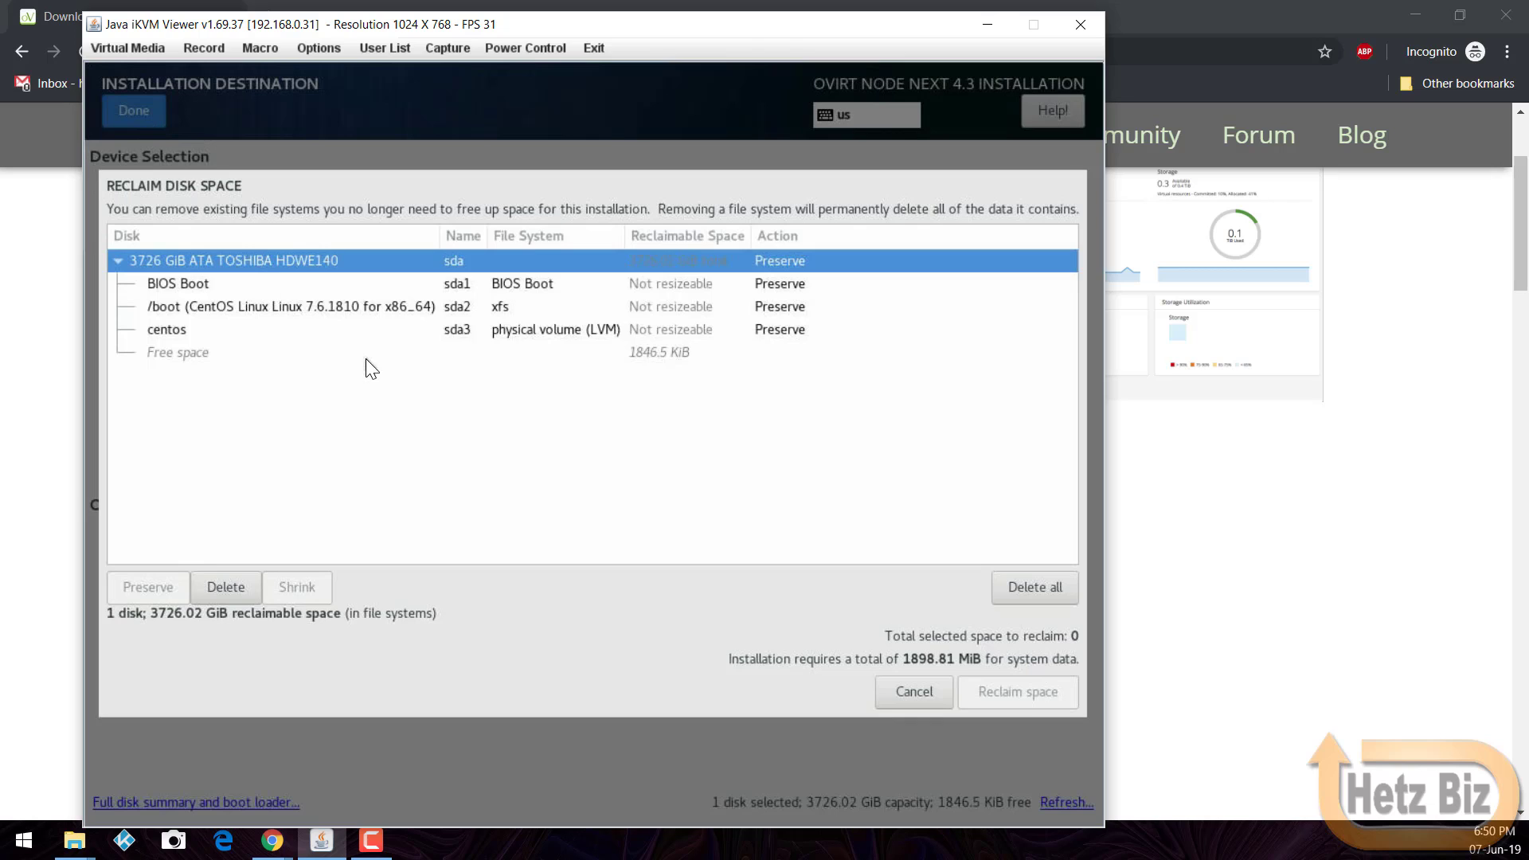
pyautogui.click(392, 336)
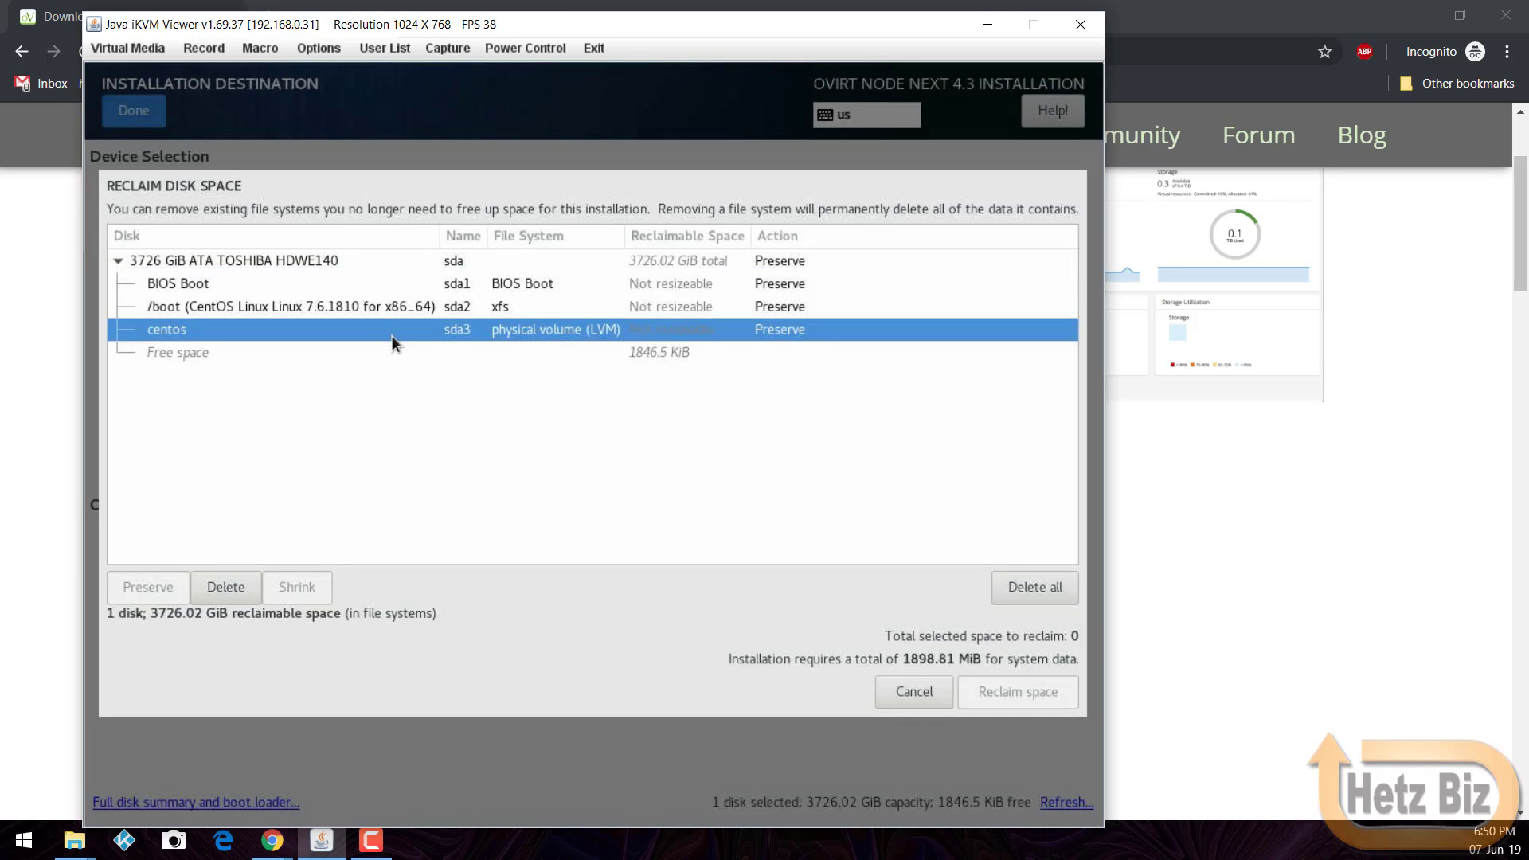
pyautogui.click(1056, 602)
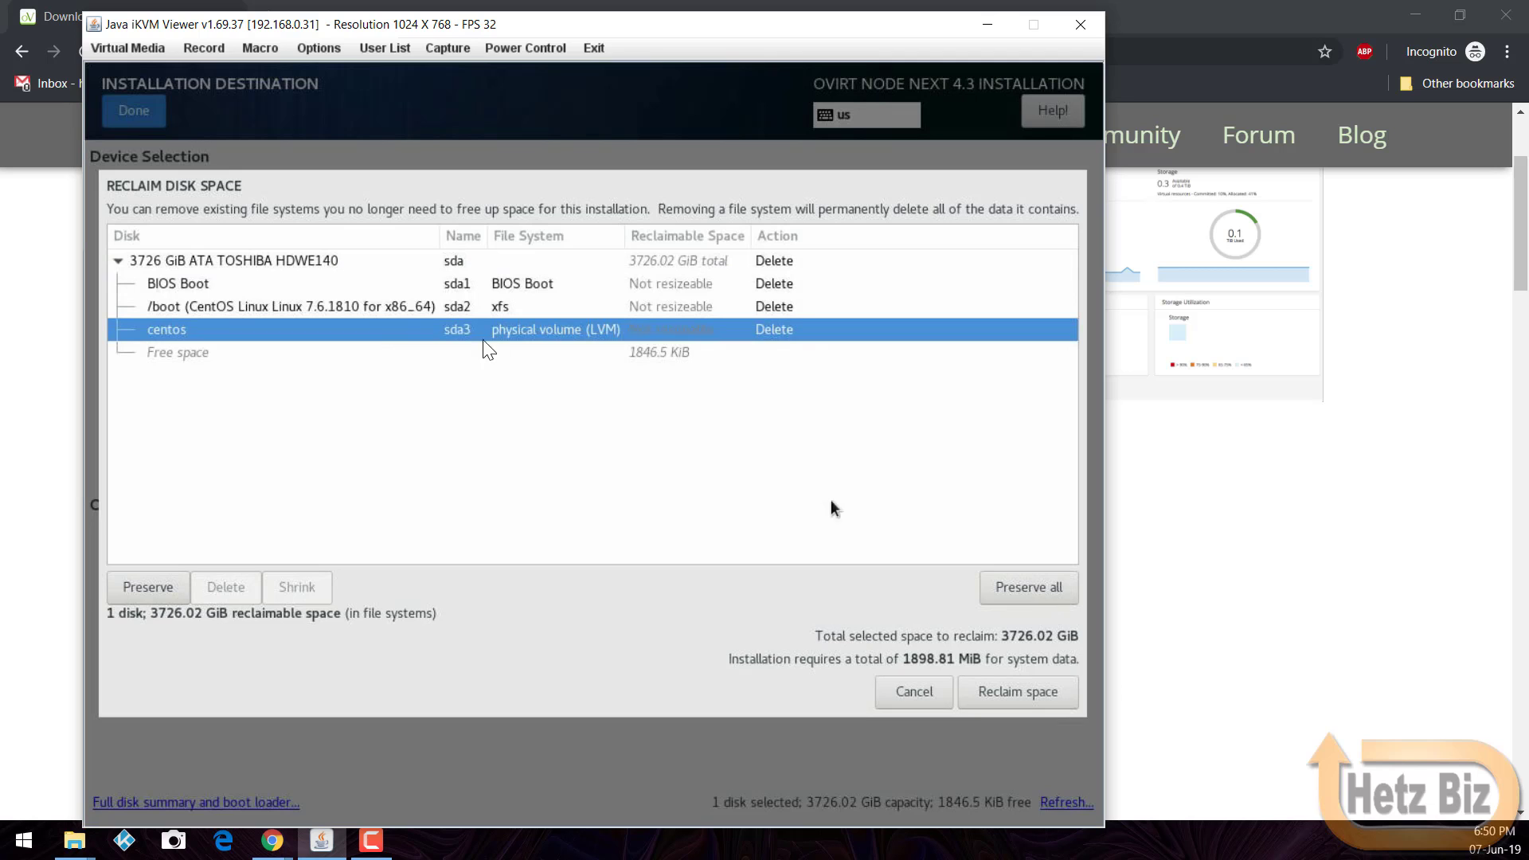
pyautogui.click(978, 700)
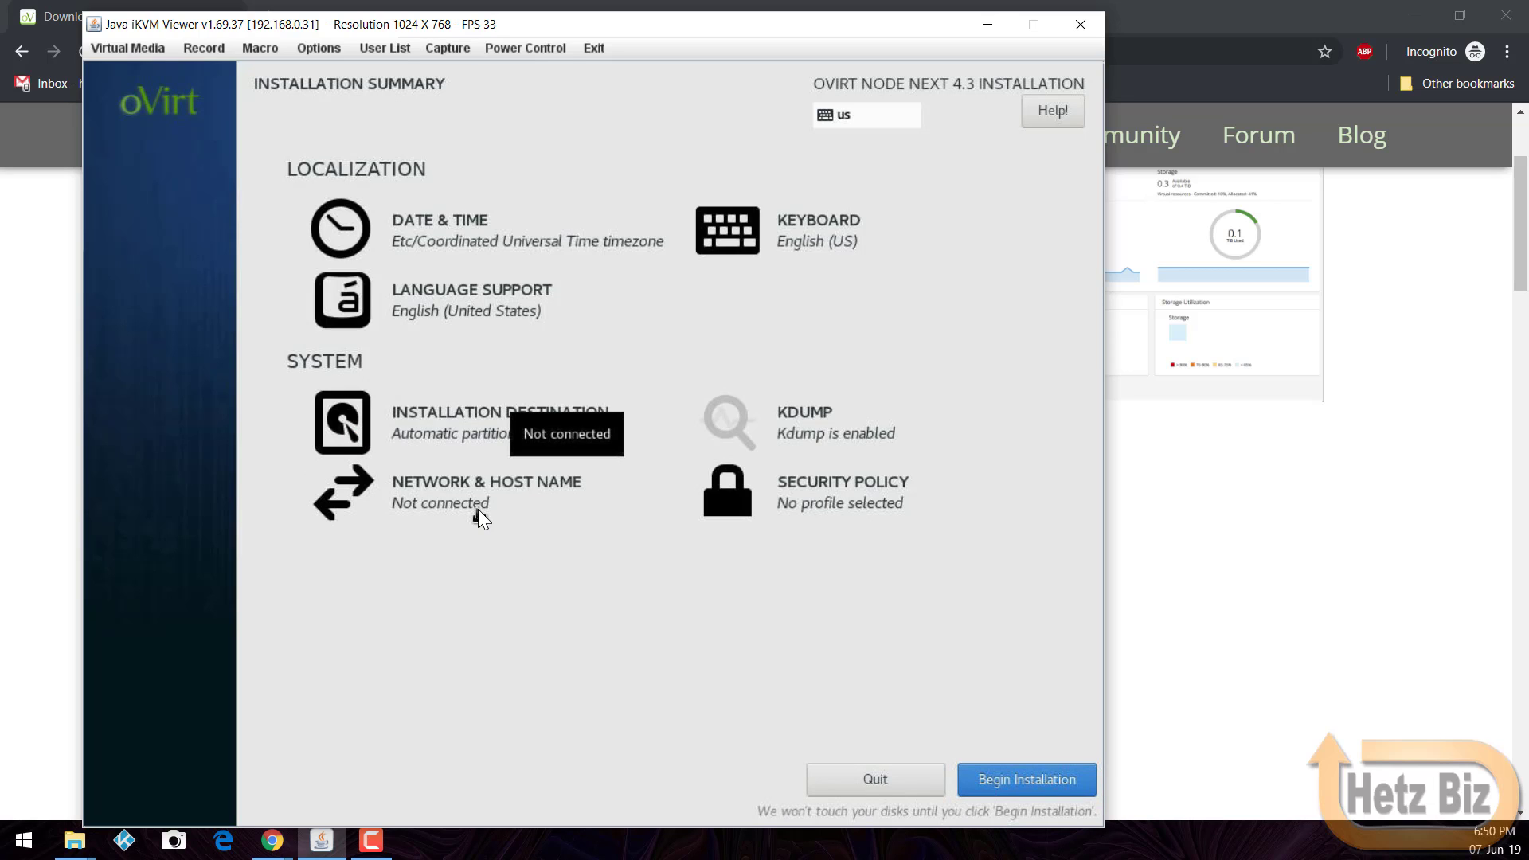
pyautogui.click(457, 491)
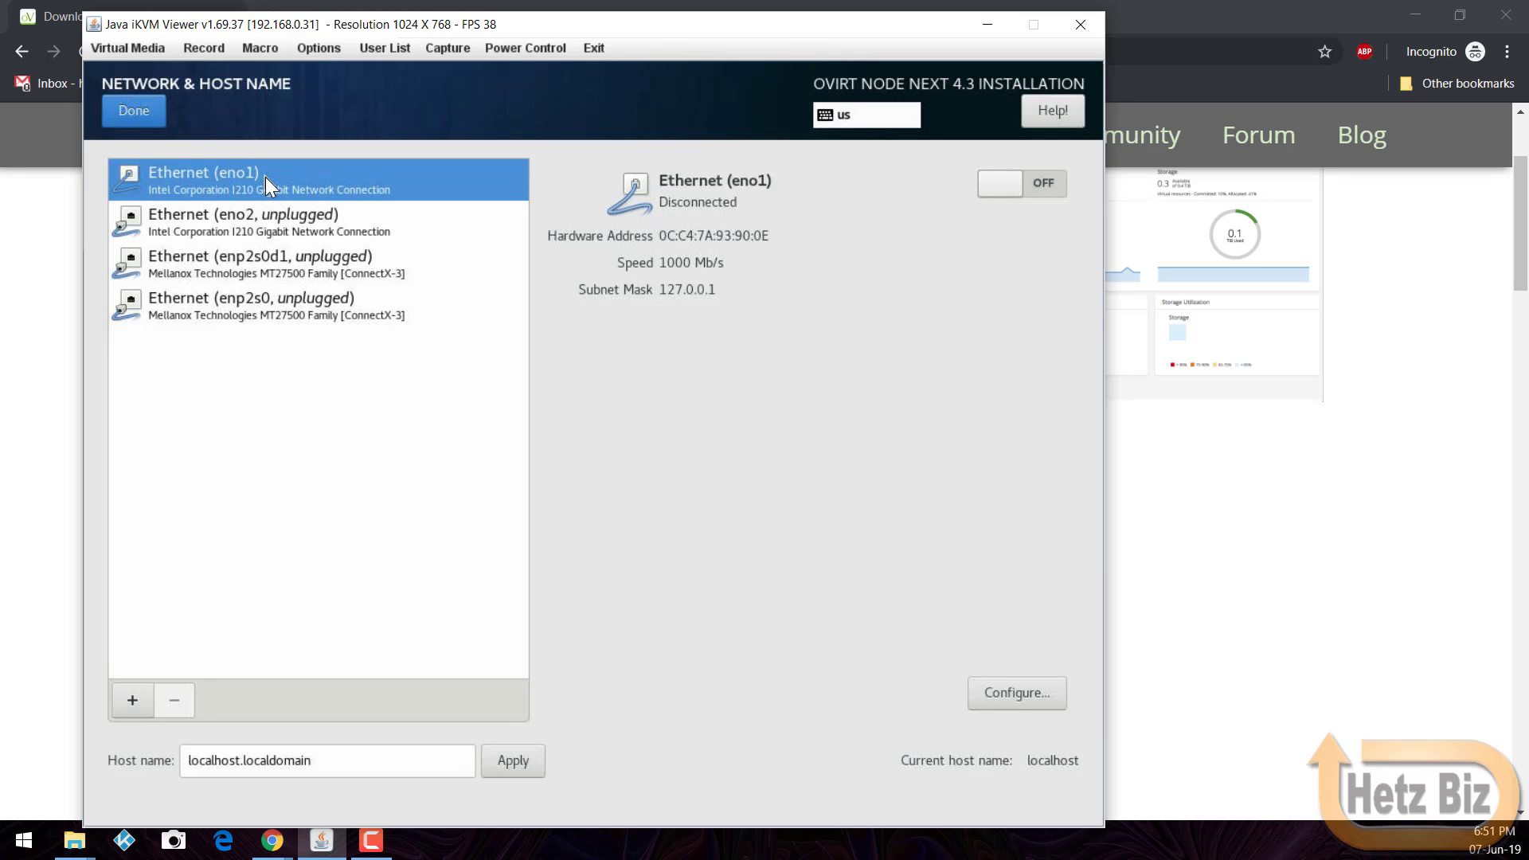
# Step: Replace localhost.localdomain with host name ovnode1.hetzlabs.io, apply it, and open eno1's settings
pyautogui.click(338, 758)
pyautogui.hotkey('ctrl', 'a')
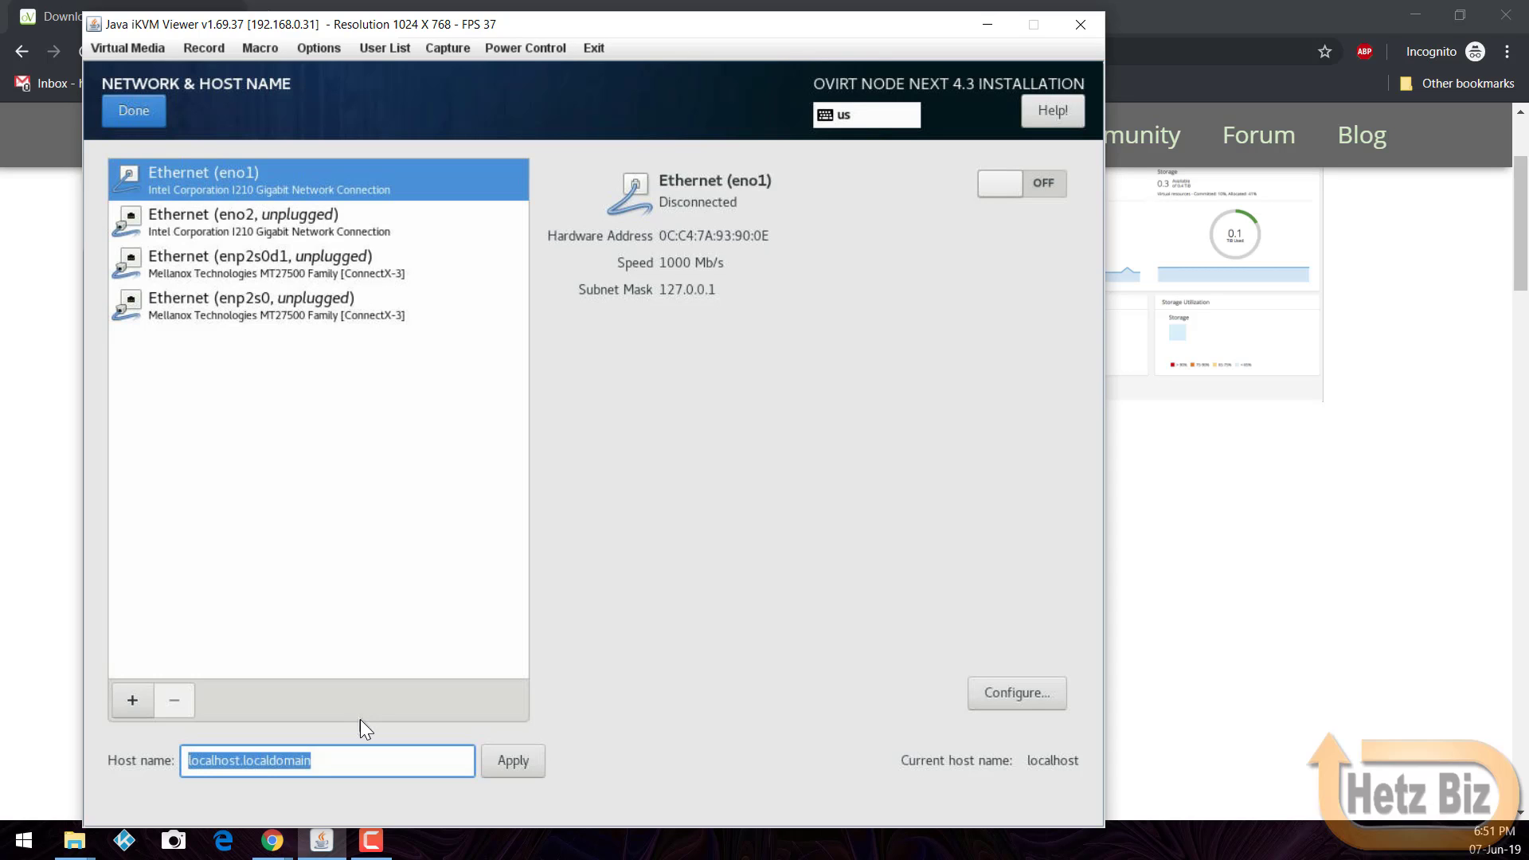
pyautogui.press('BackSpace')
pyautogui.write('ovnode')
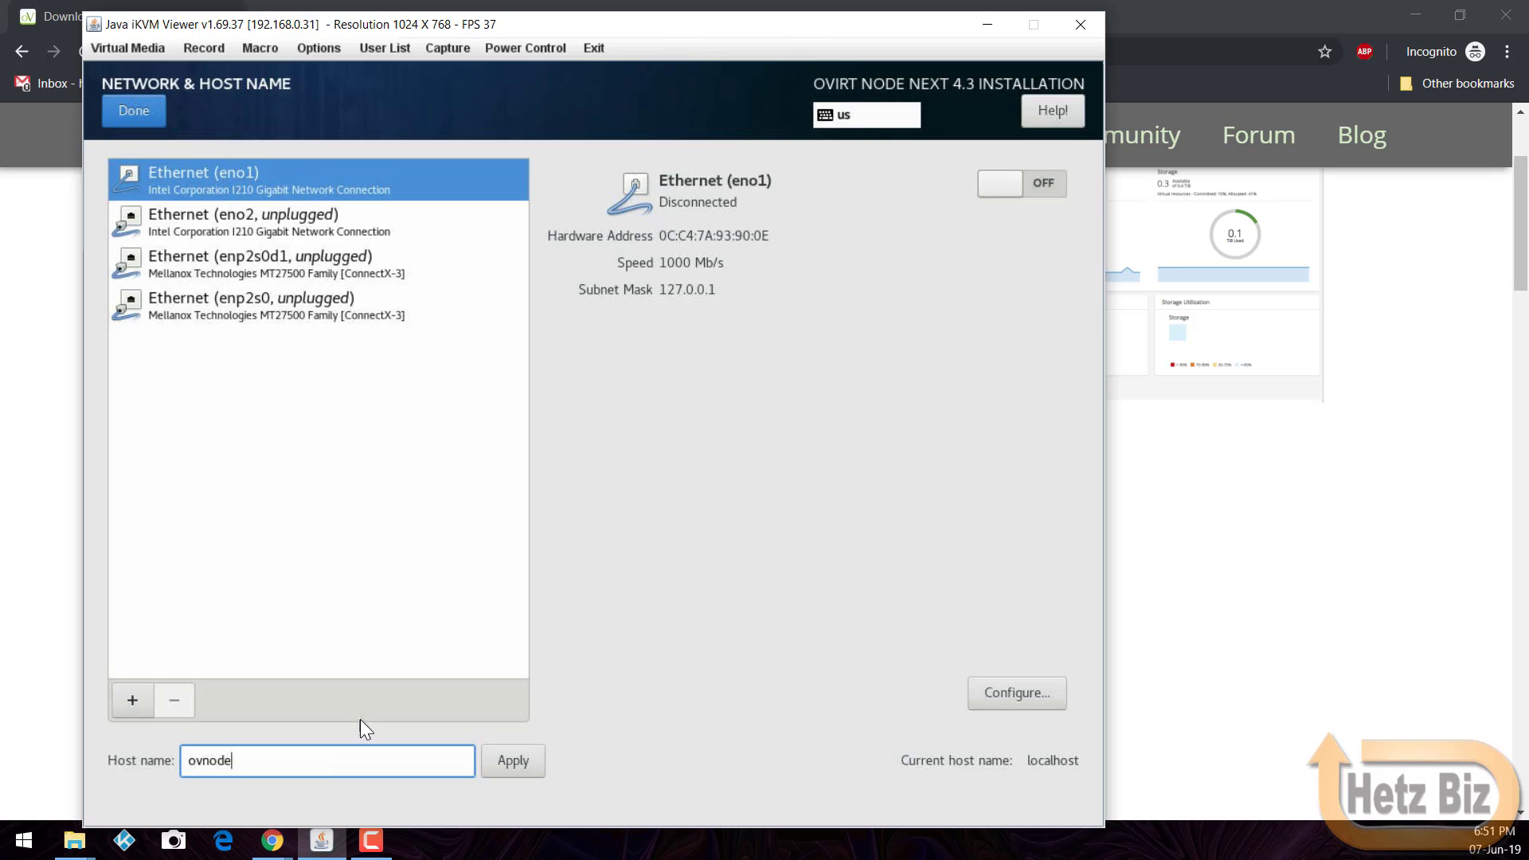
pyautogui.write('1.hetzlabs.io')
pyautogui.click(522, 753)
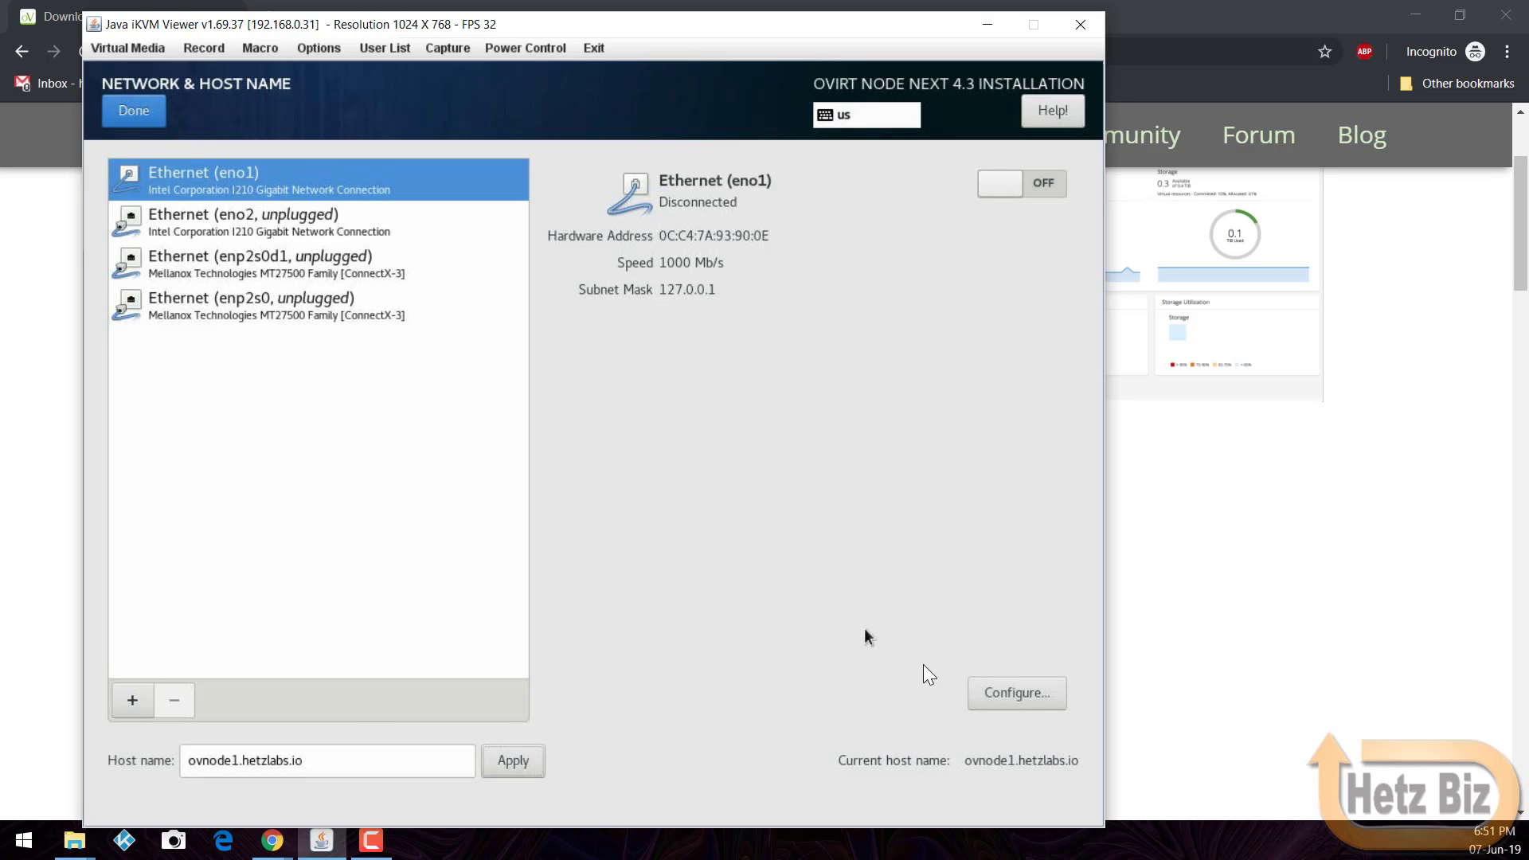
pyautogui.click(975, 688)
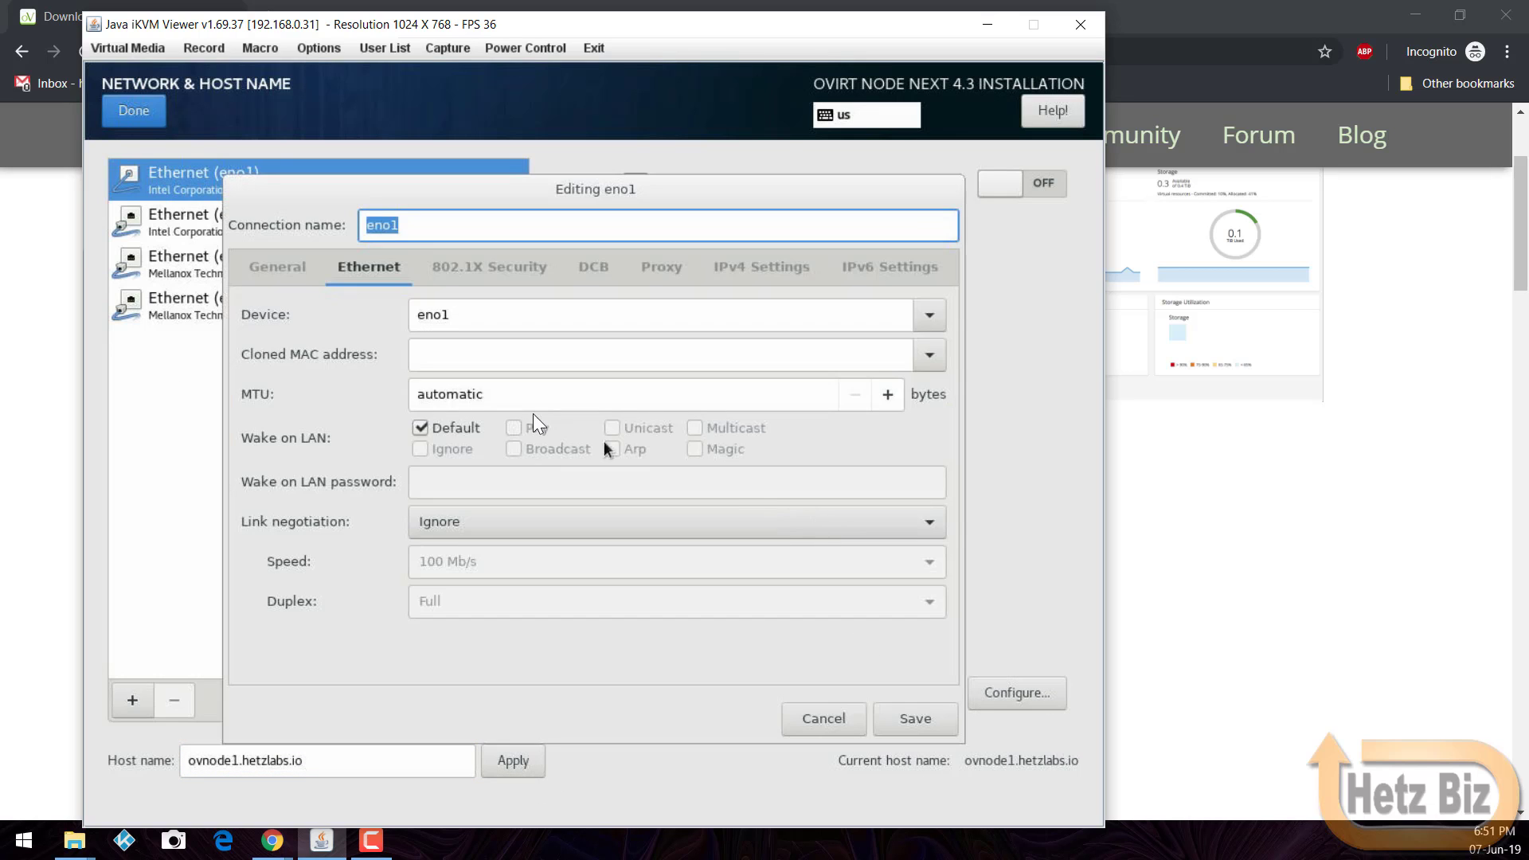
# Step: Make eno1 connect automatically and switch its IPv4 method to Manual
pyautogui.click(311, 275)
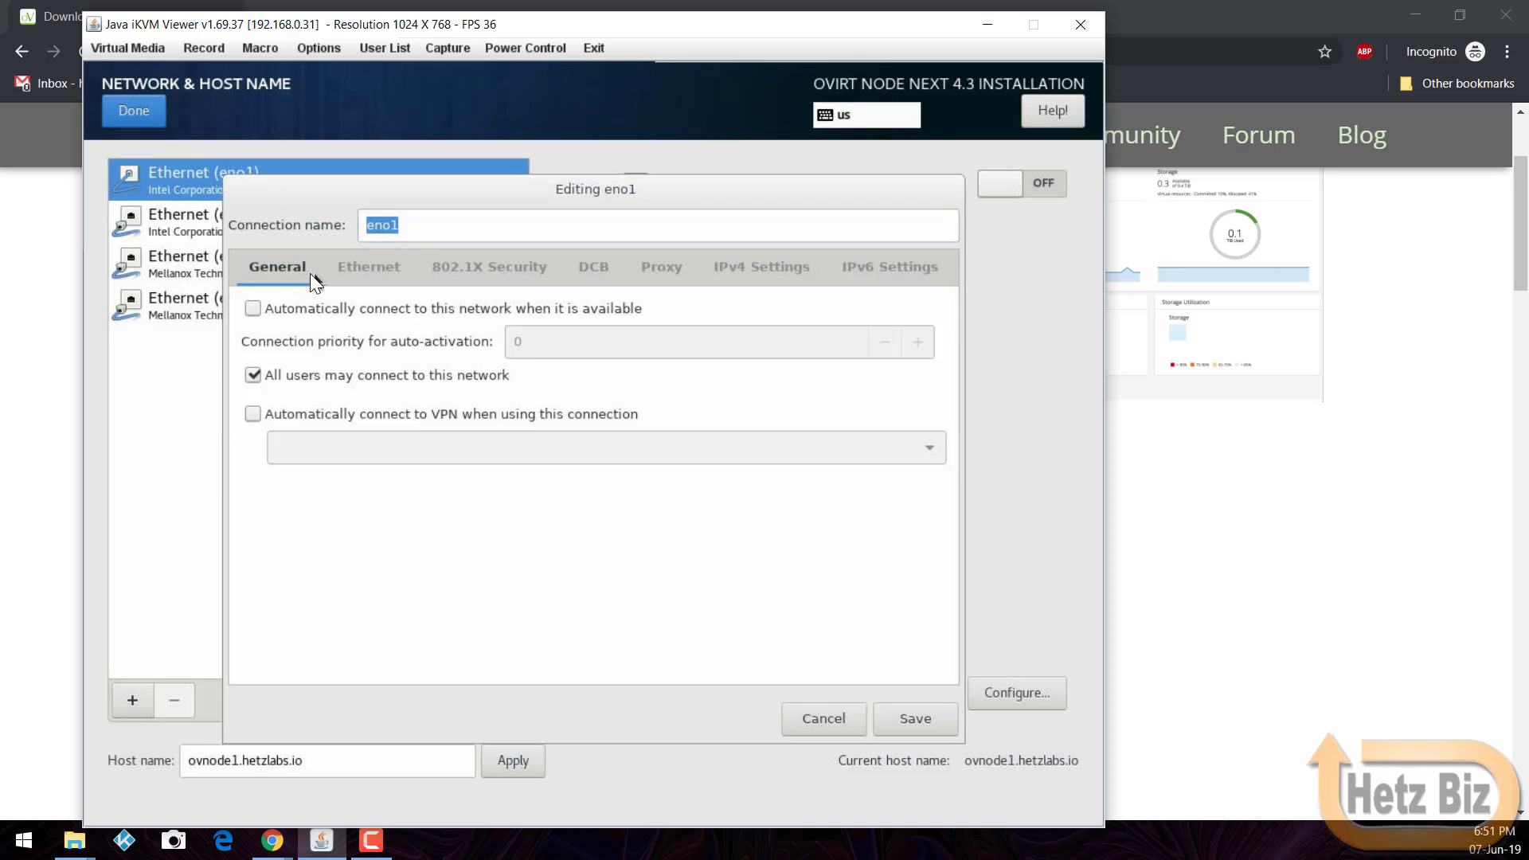
pyautogui.click(317, 316)
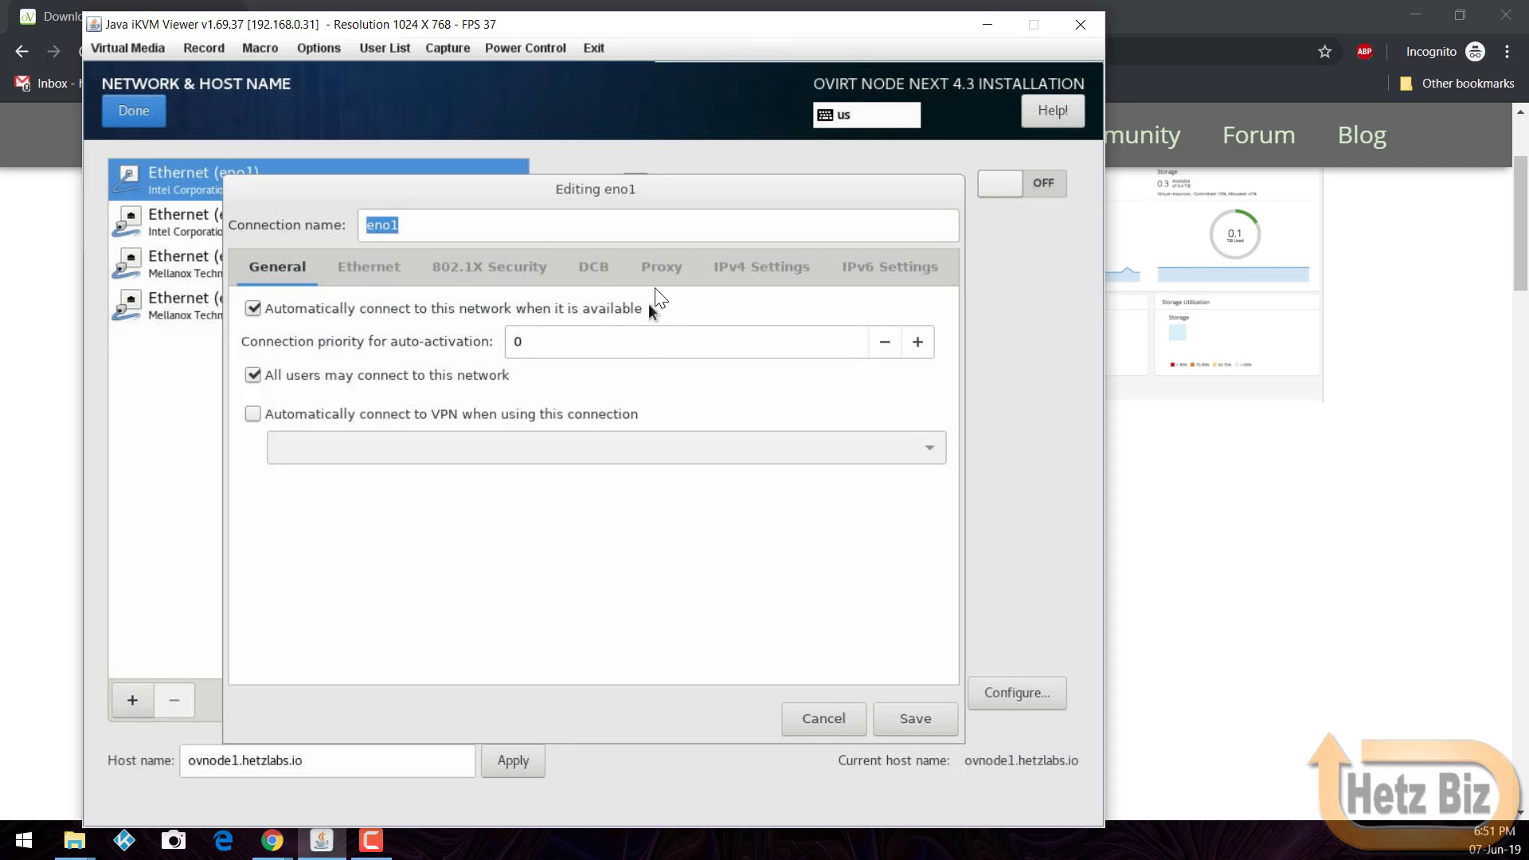
pyautogui.click(738, 279)
pyautogui.click(627, 315)
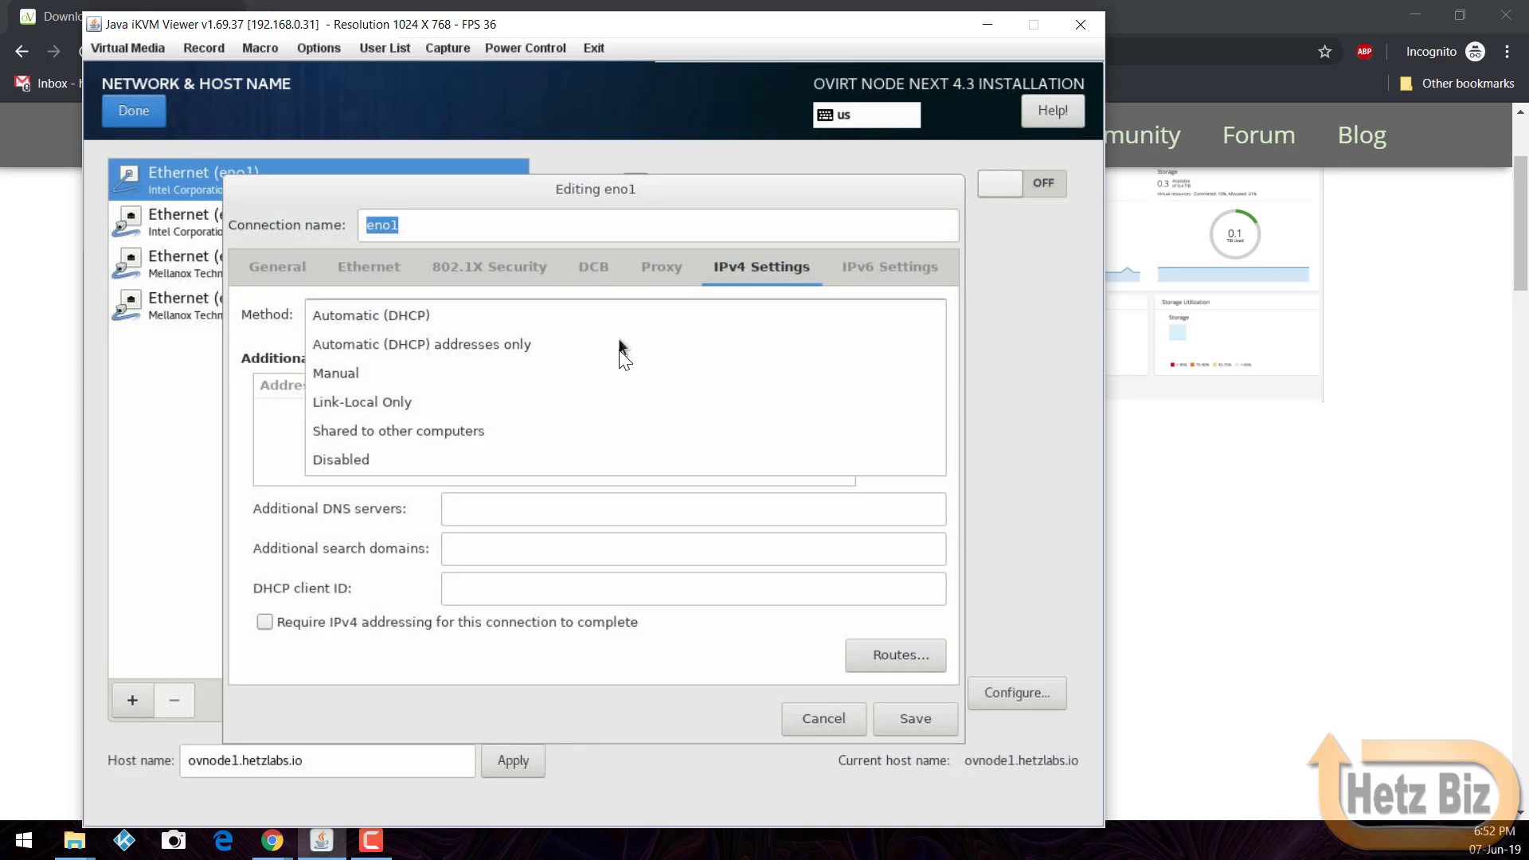
pyautogui.click(613, 374)
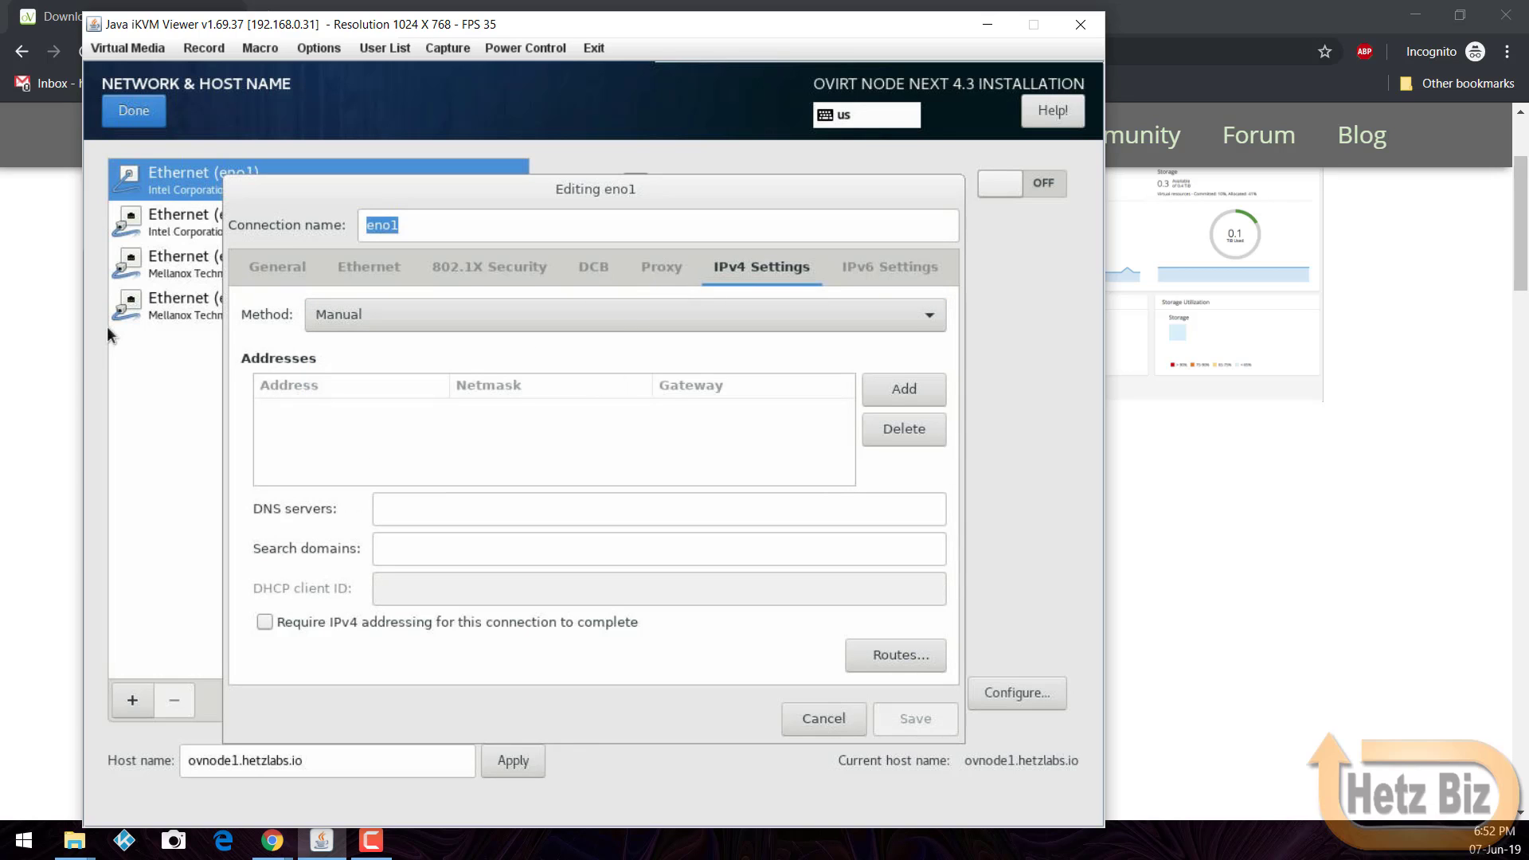
pyautogui.press('super+r')
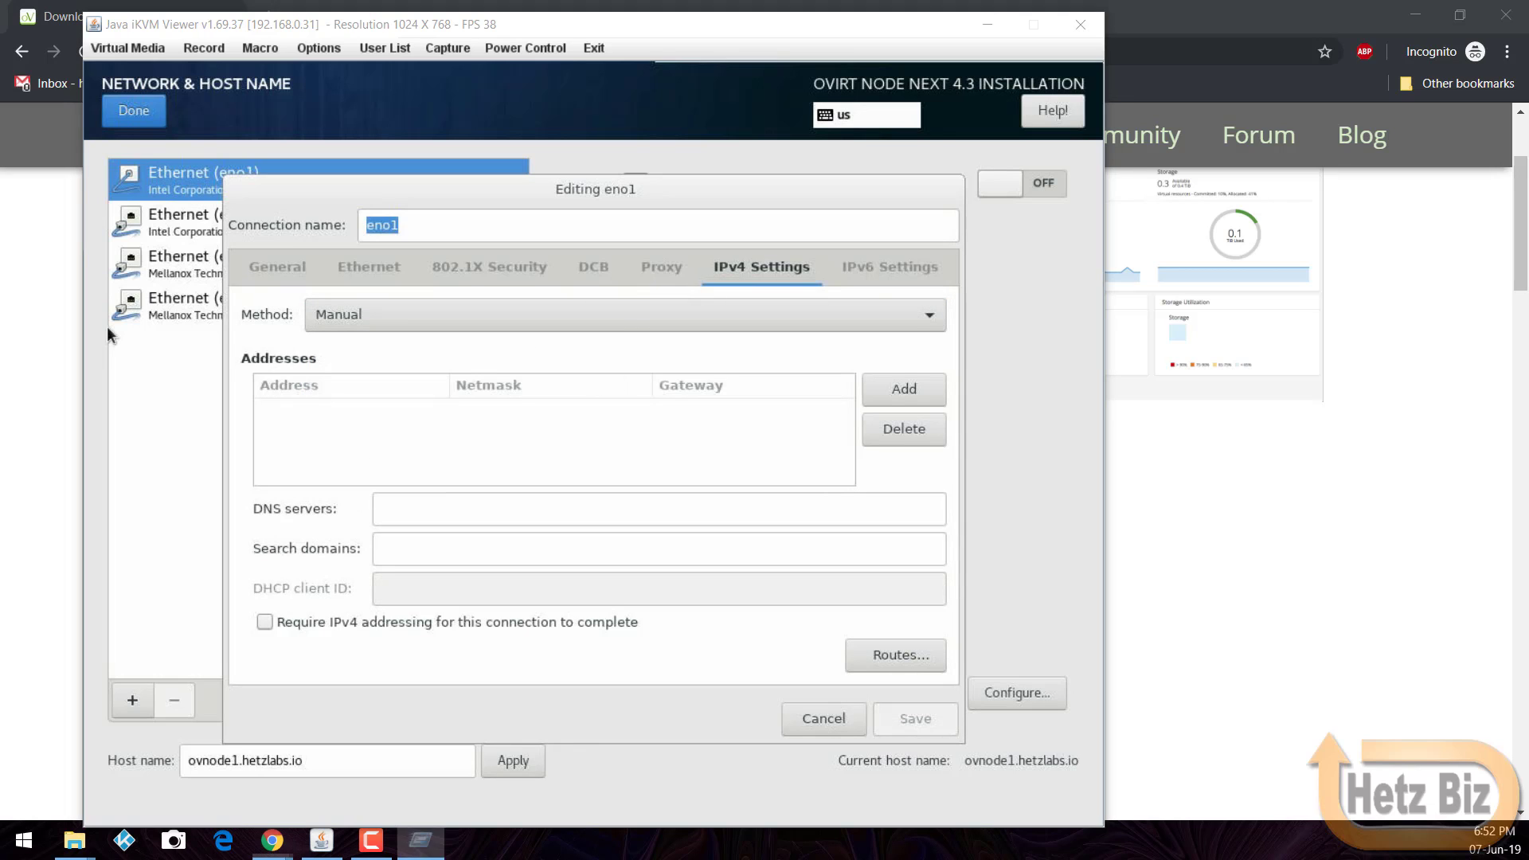
pyautogui.press('Return')
# Step: Add address 192.168.0.40/24, gateway and DNS 192.168.0.4, search domain hetzlabs.io, and save
pyautogui.click(922, 396)
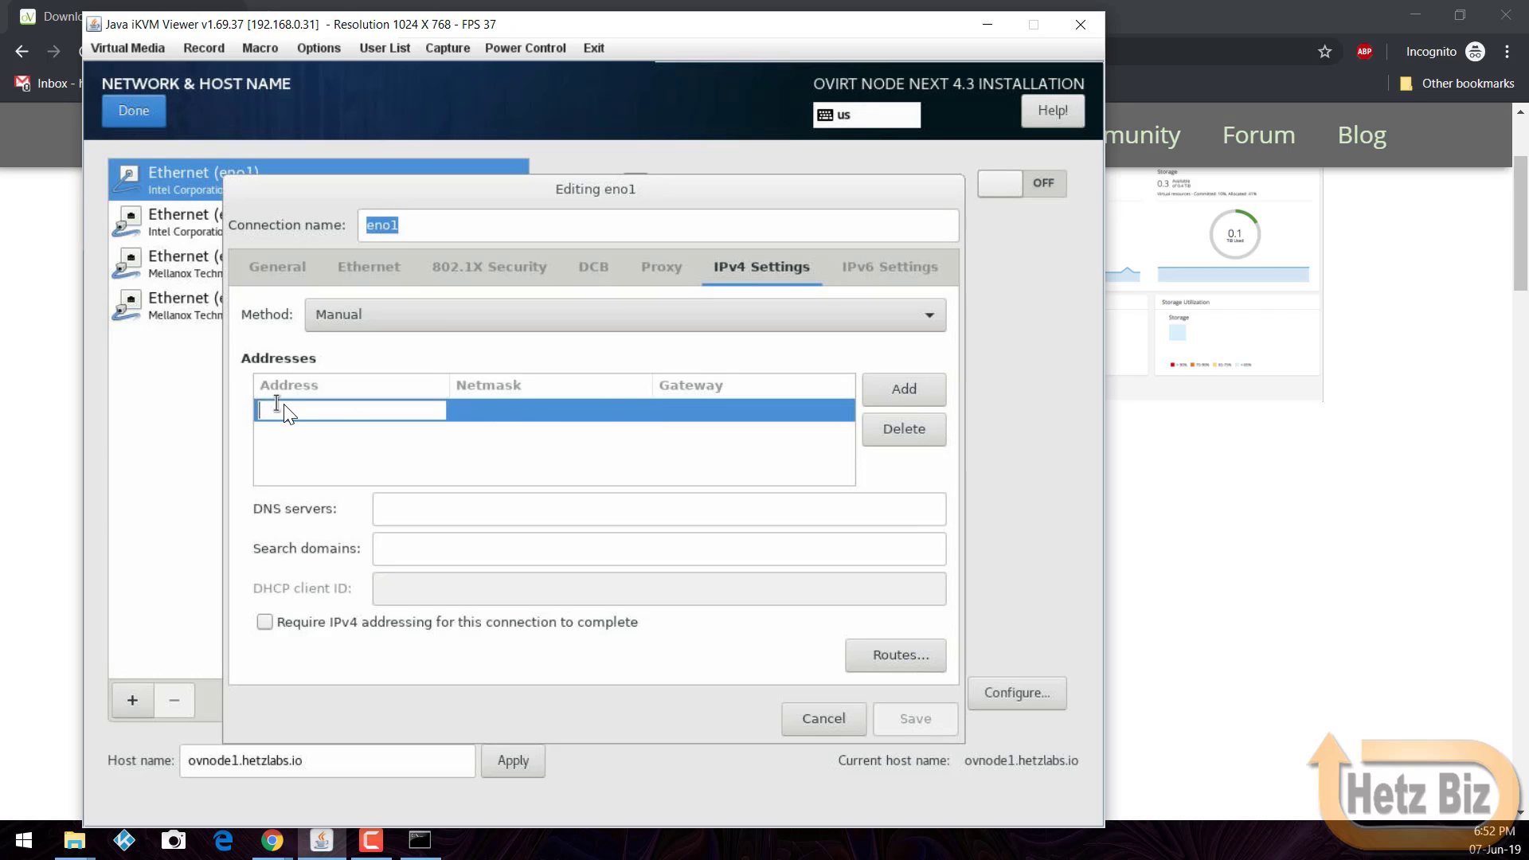
pyautogui.write('192.1')
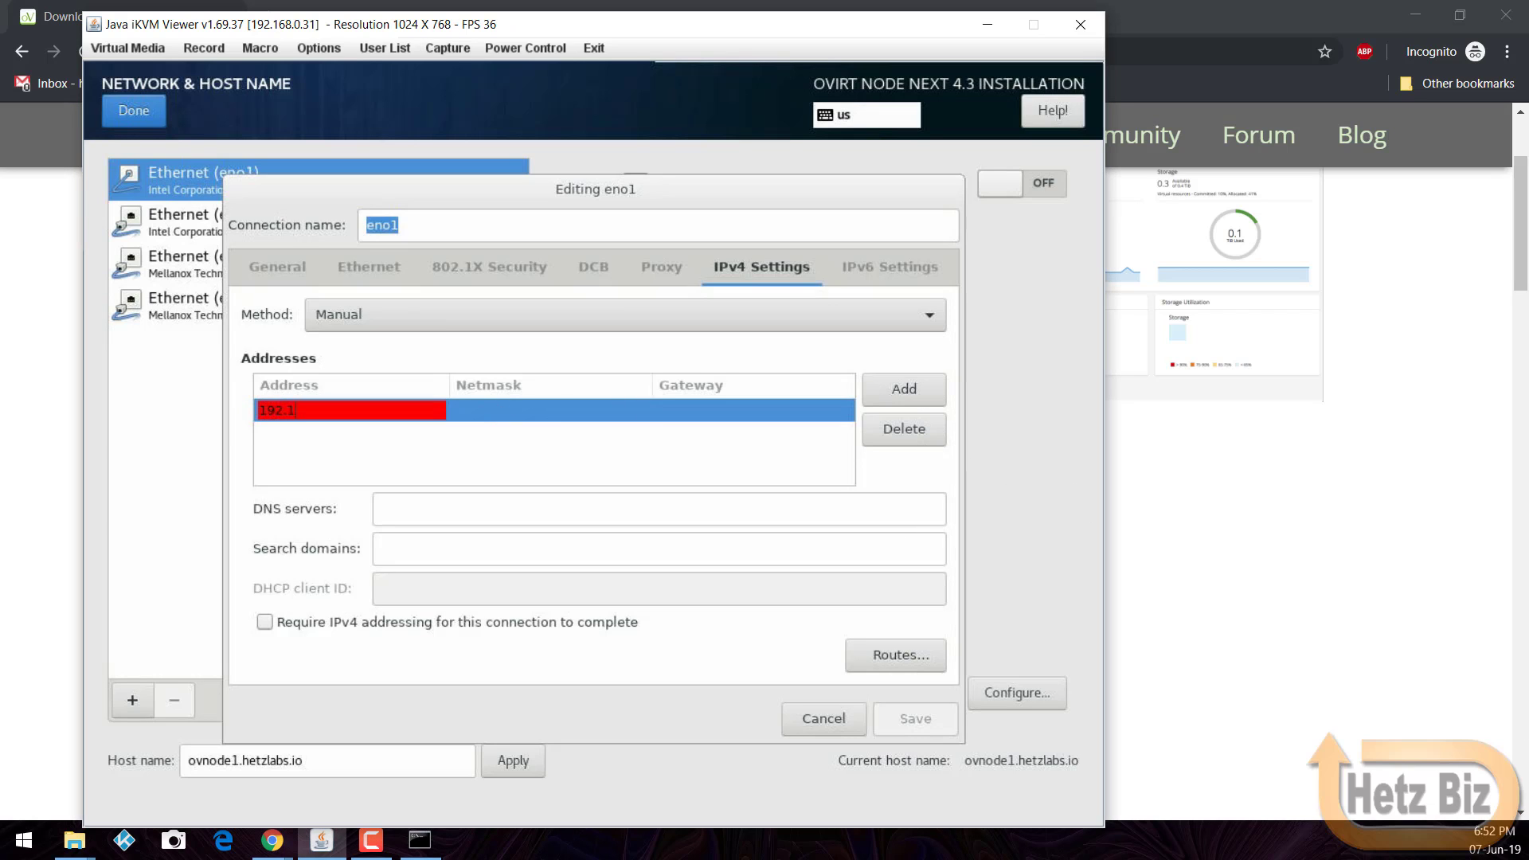
pyautogui.write('68.0.40')
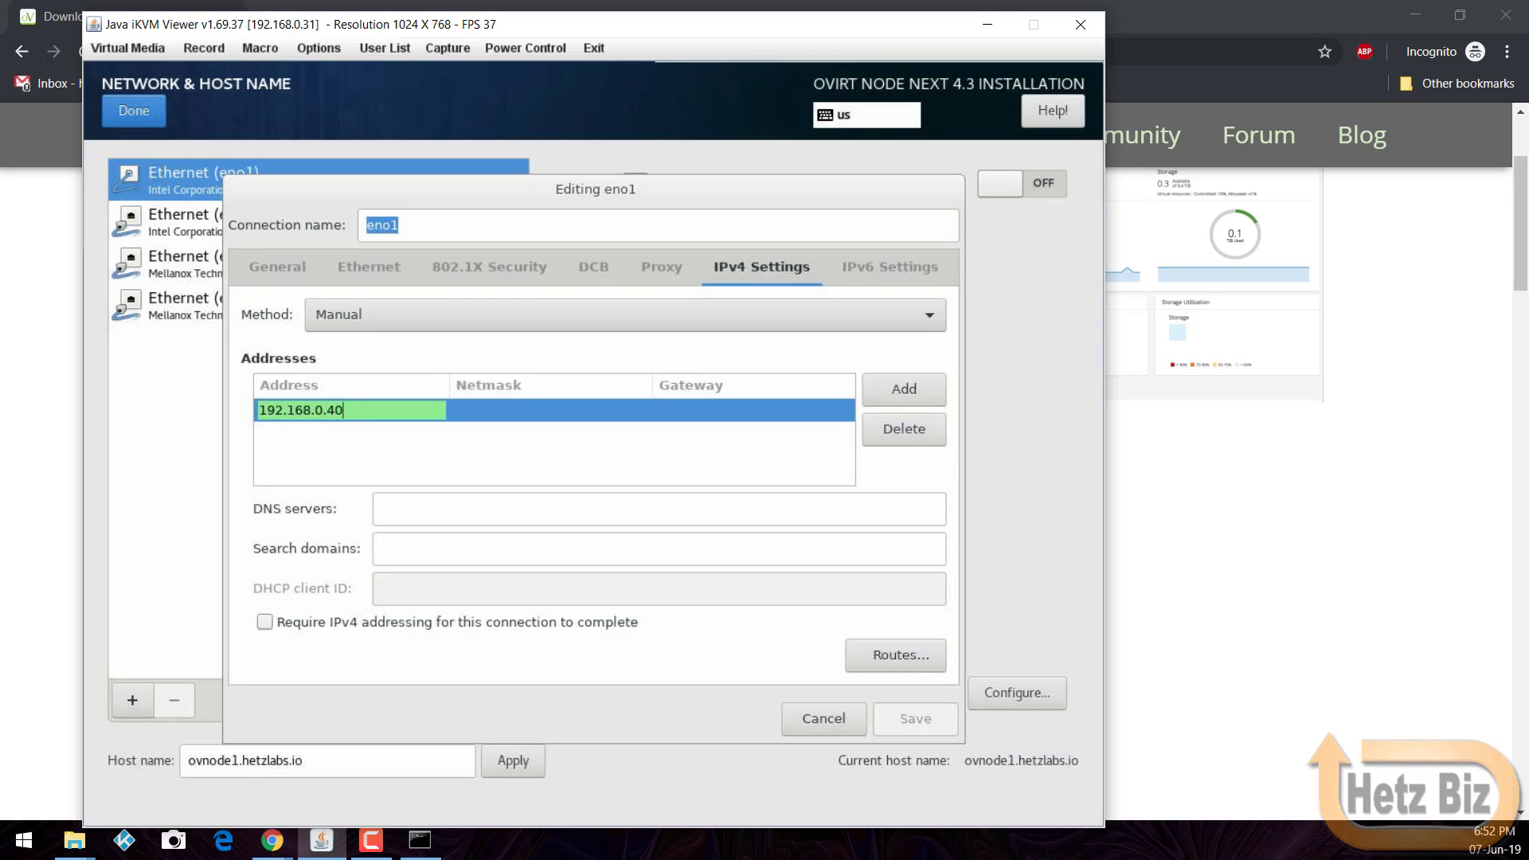
pyautogui.press('Tab')
pyautogui.write('24')
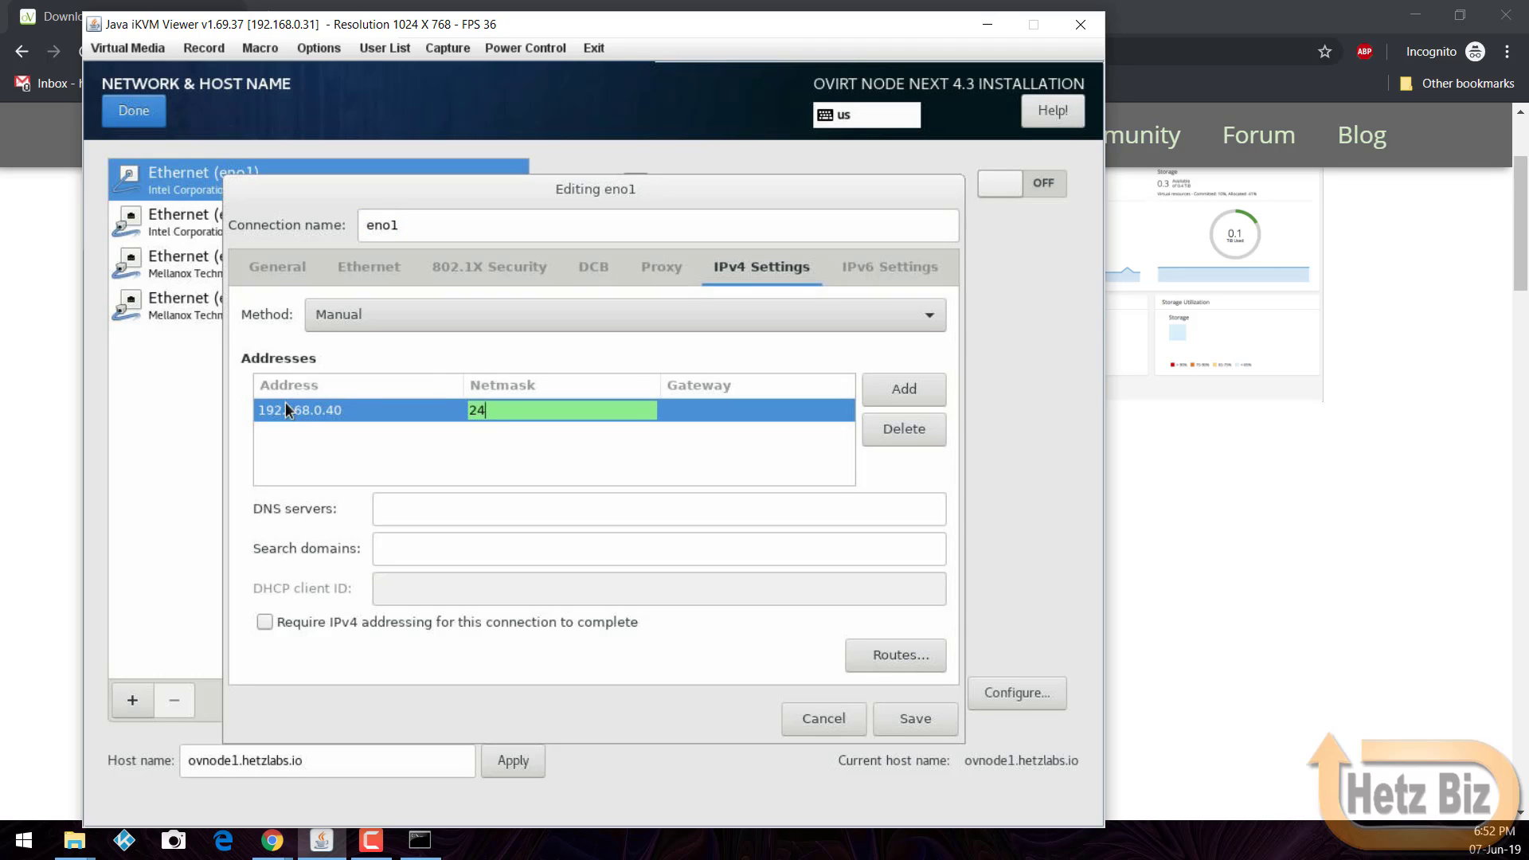
pyautogui.press('Tab')
pyautogui.write('192.168')
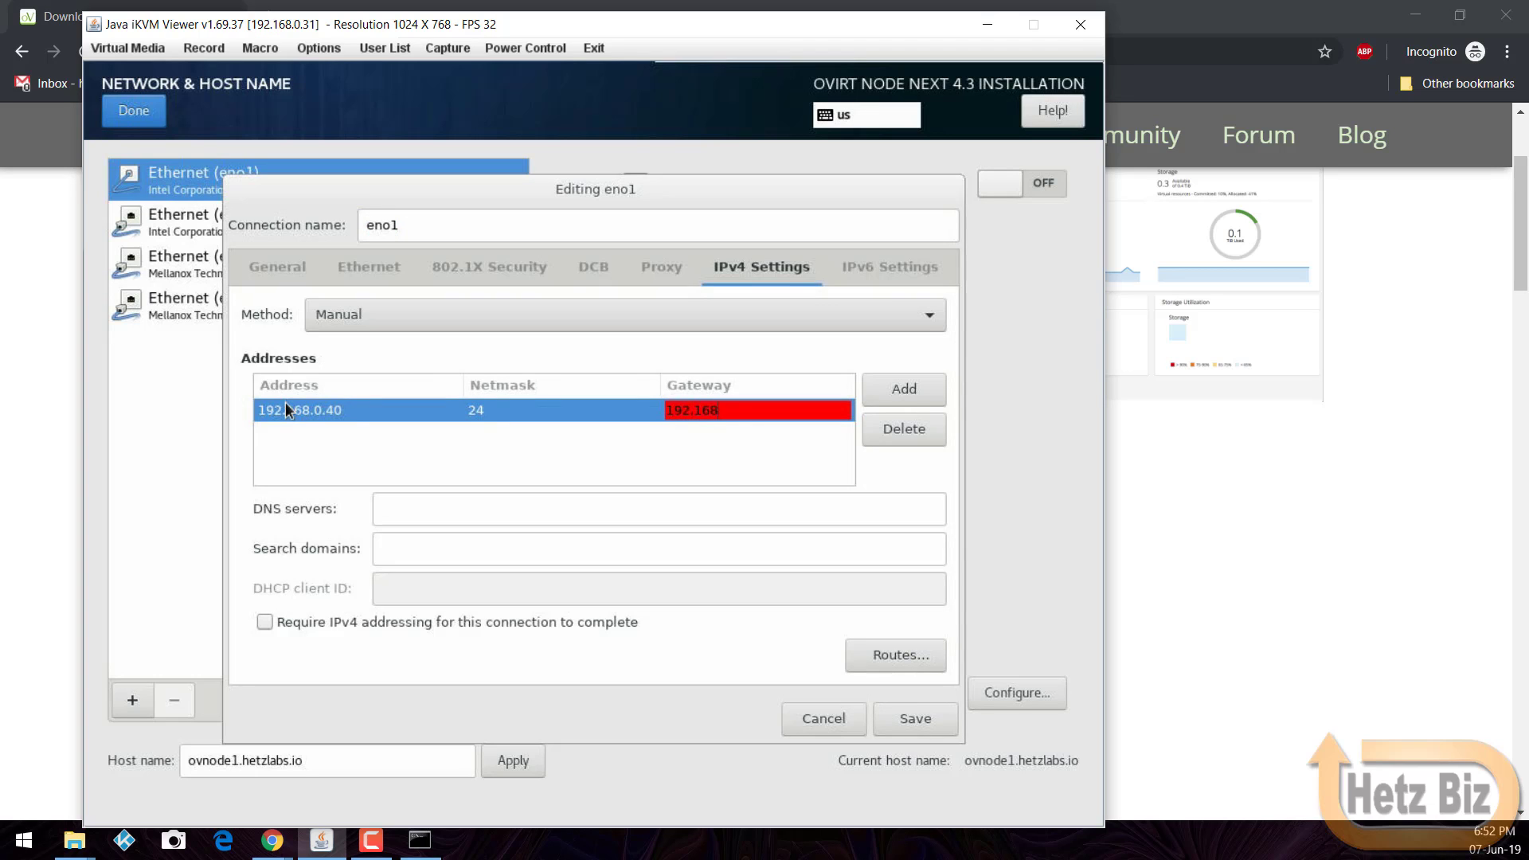
pyautogui.write('.0.4')
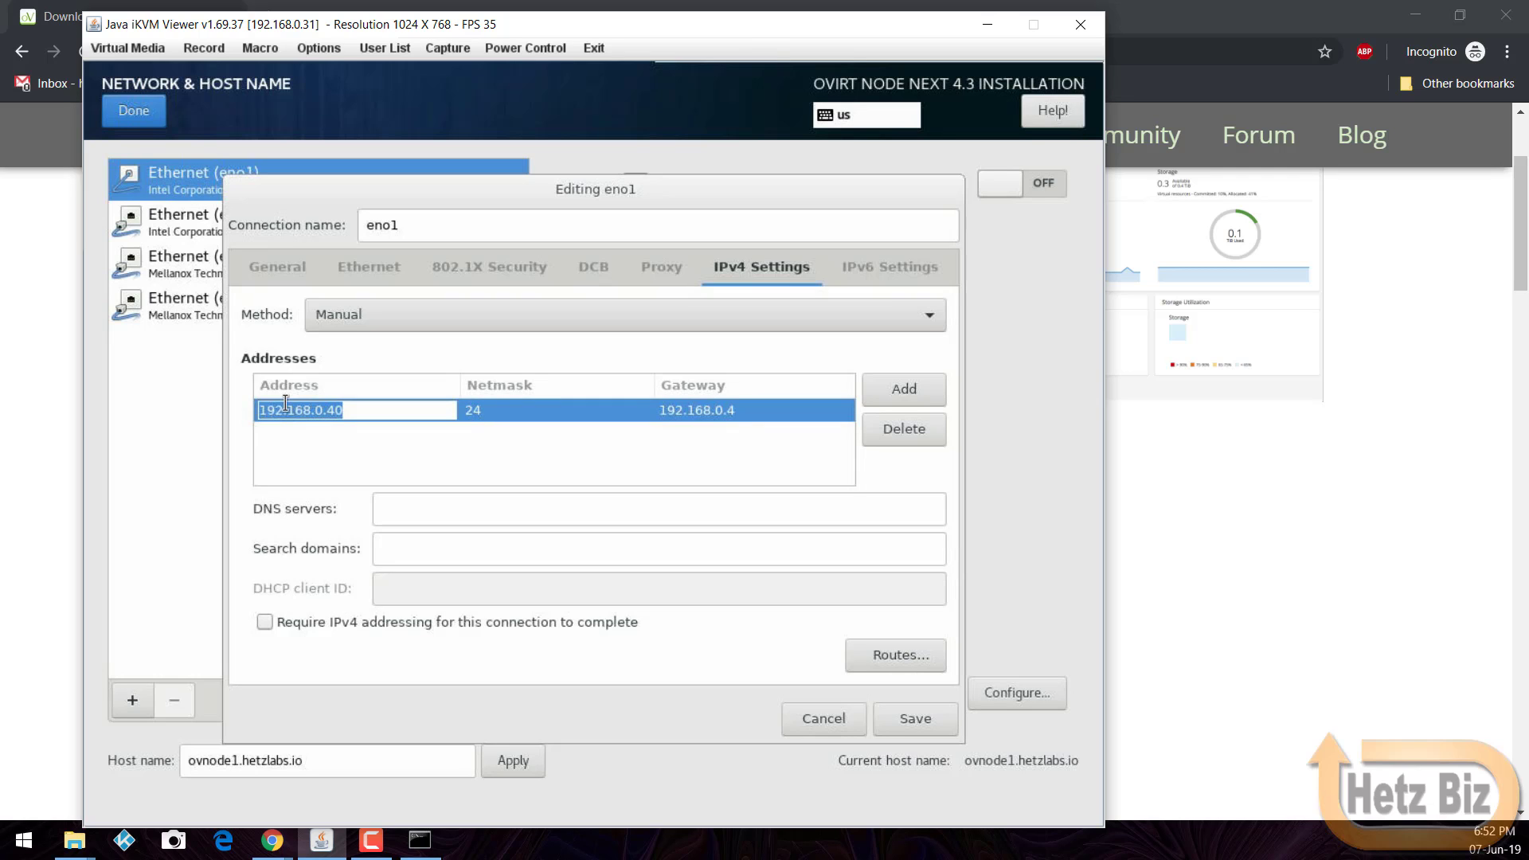
pyautogui.press('Tab')
pyautogui.click(394, 519)
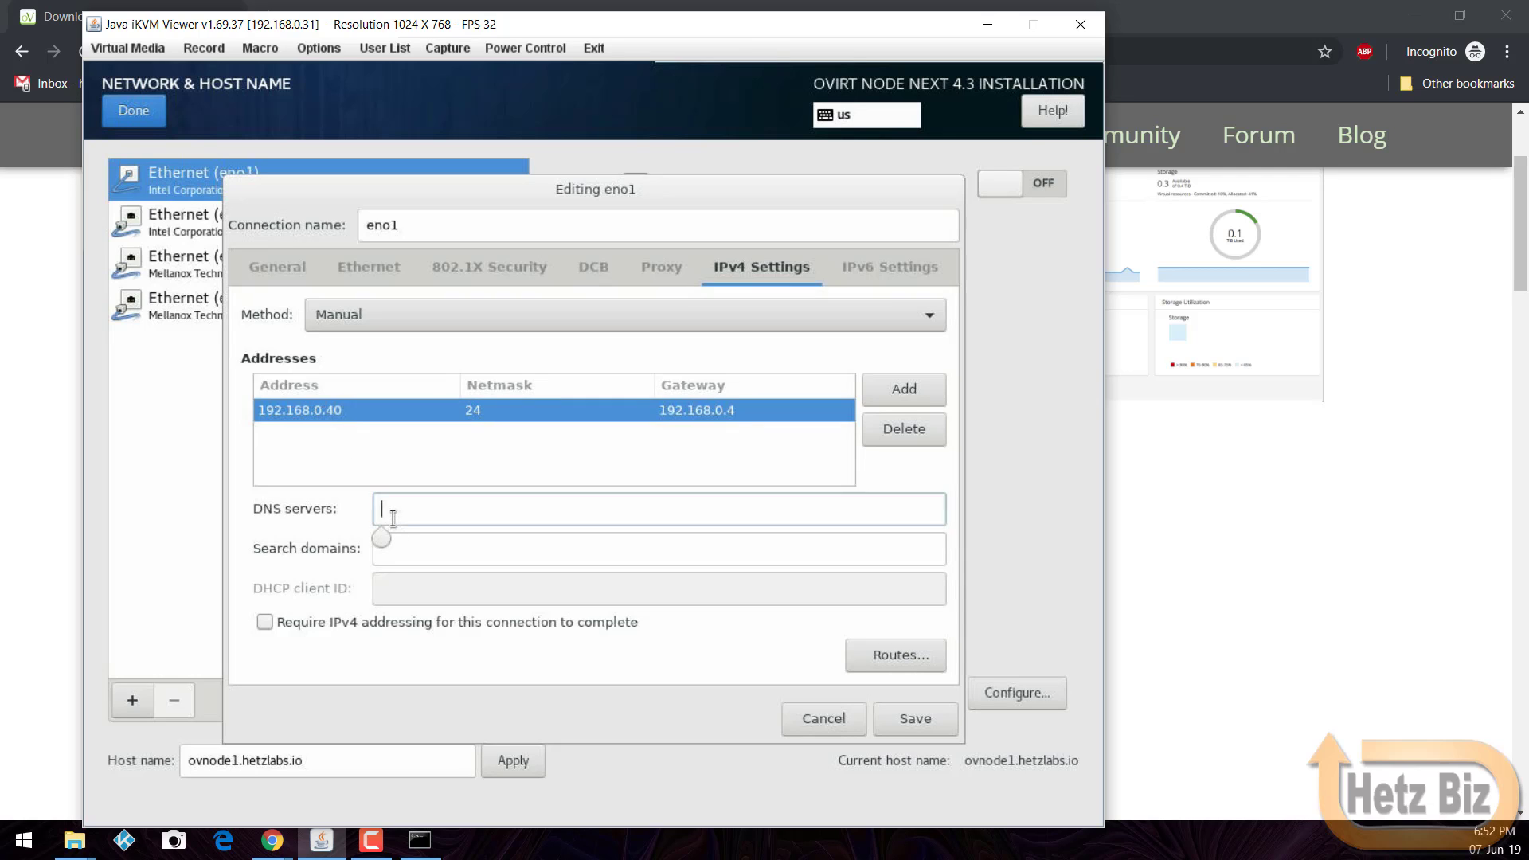
pyautogui.write('168.0.4')
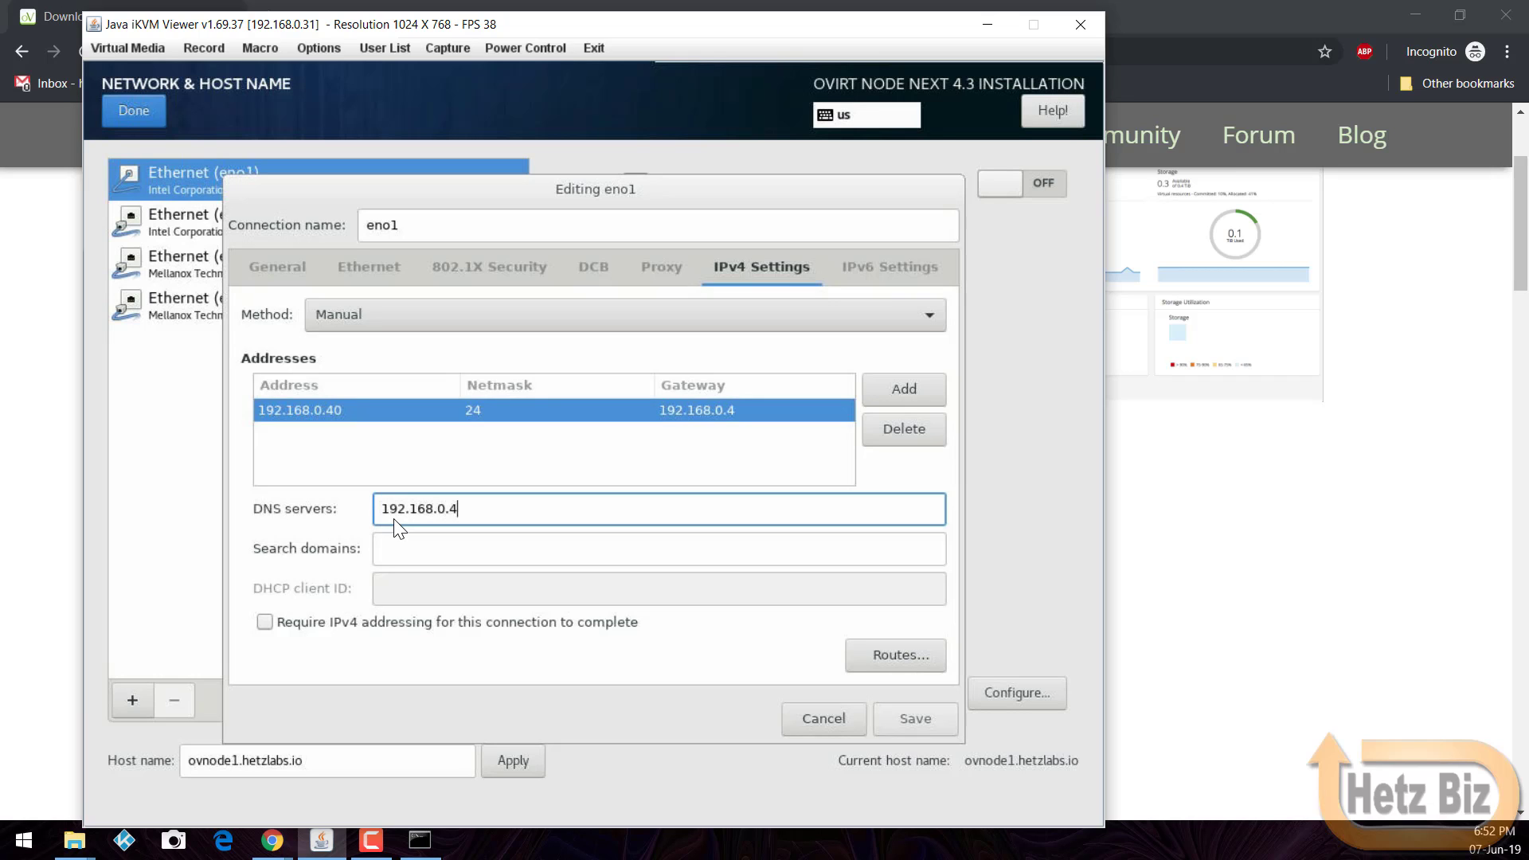
pyautogui.press('Tab')
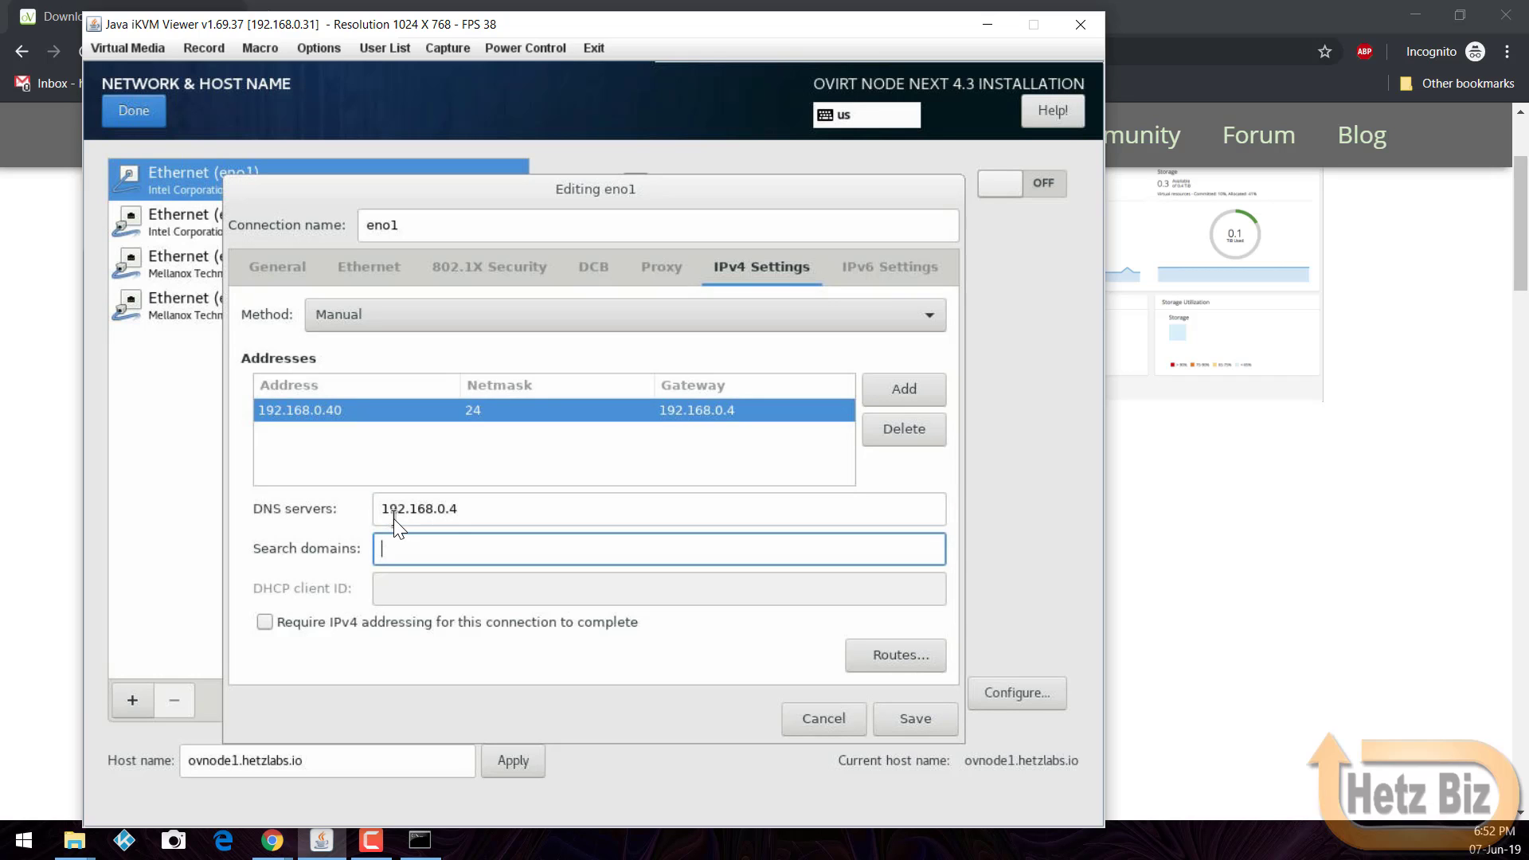
pyautogui.write('hetzlabs.io')
pyautogui.click(909, 715)
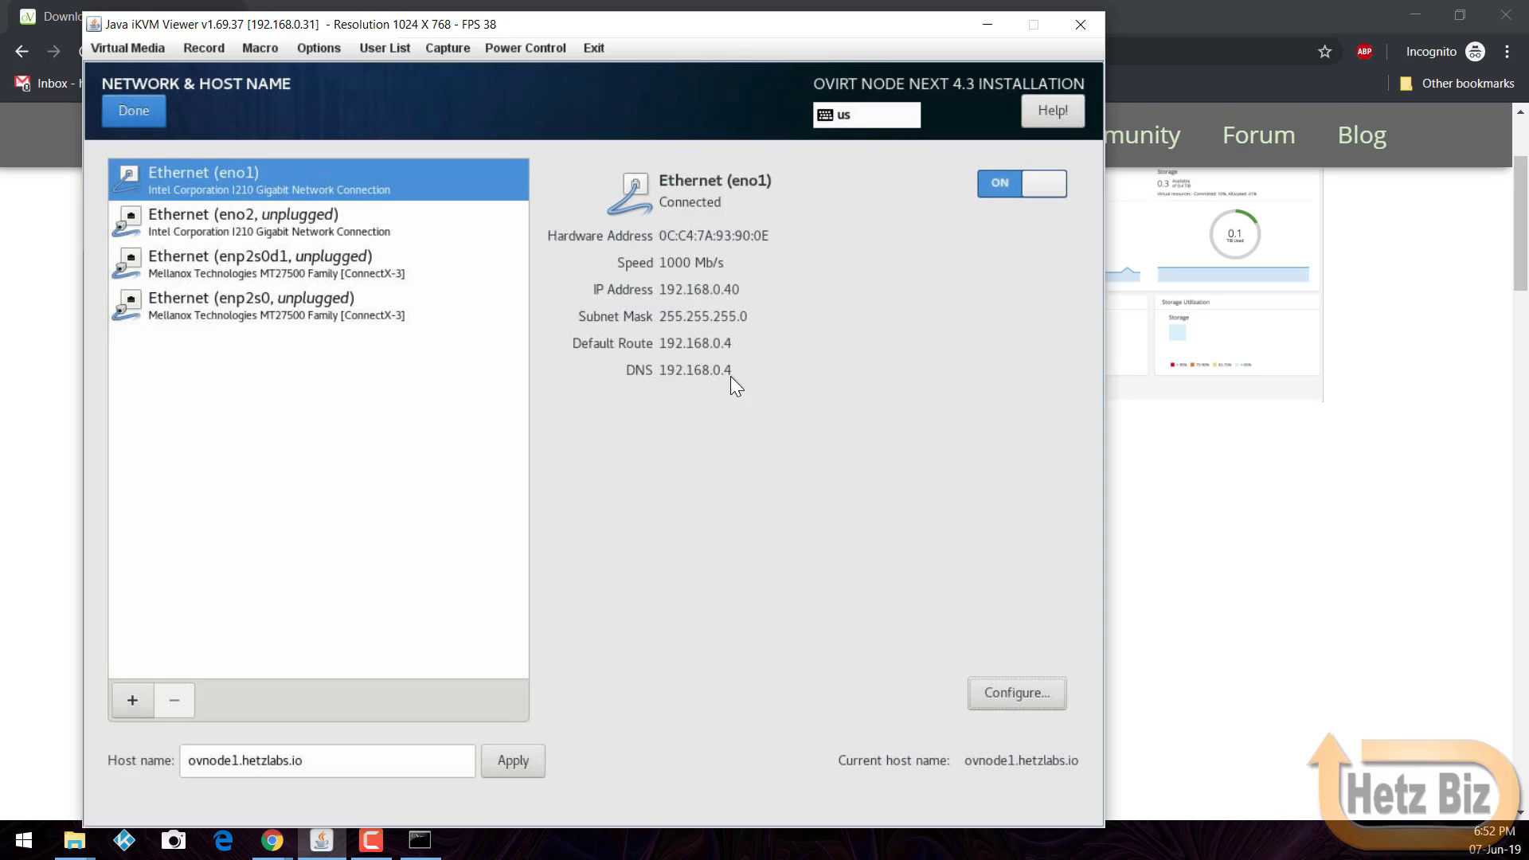
# Step: Close Network & Host Name and begin the oVirt Node installation
pyautogui.click(149, 113)
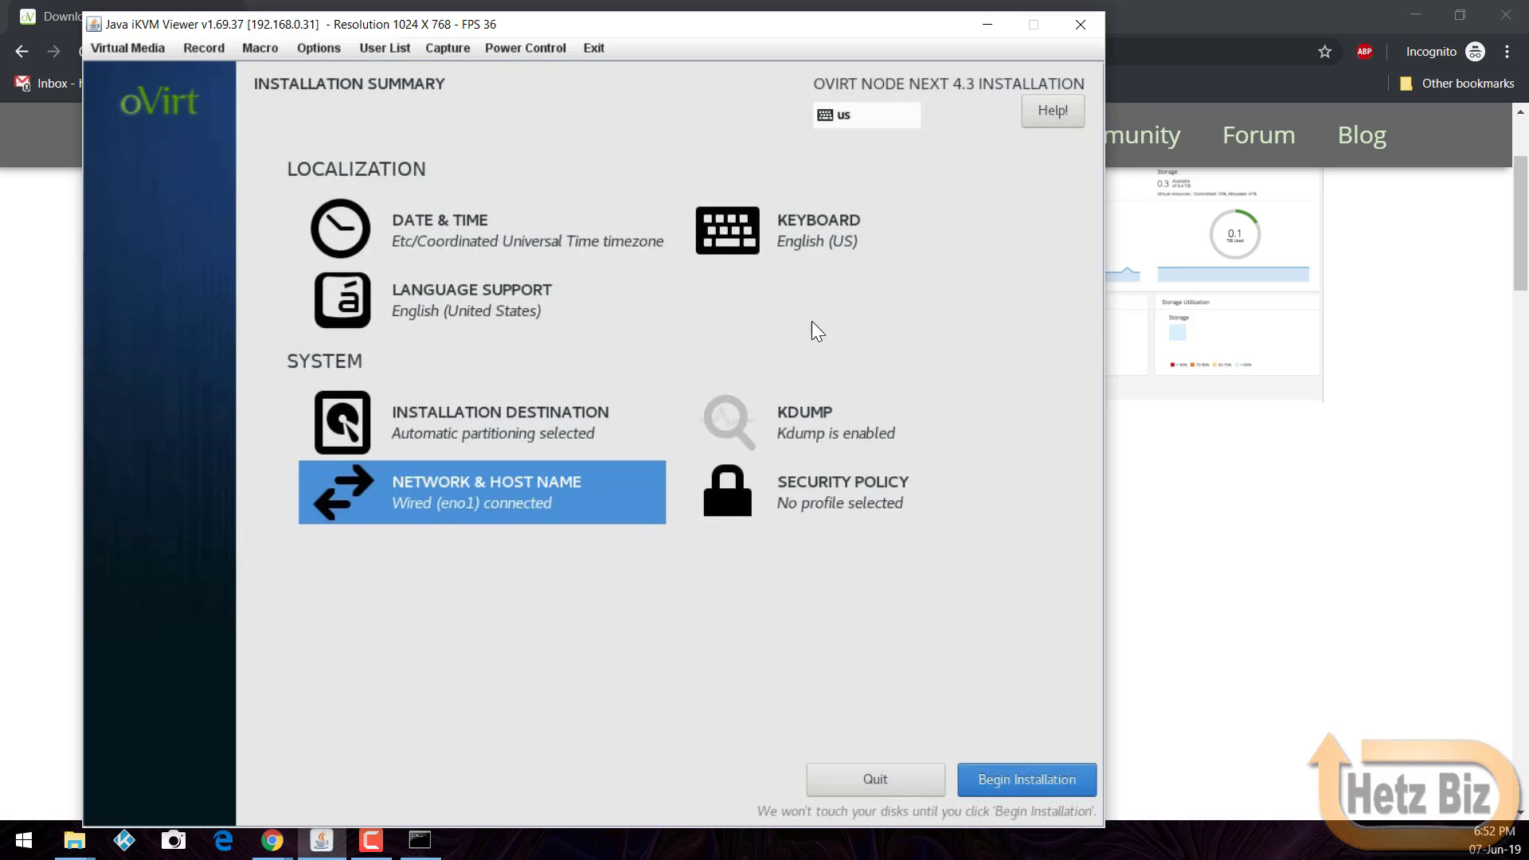
pyautogui.click(1009, 779)
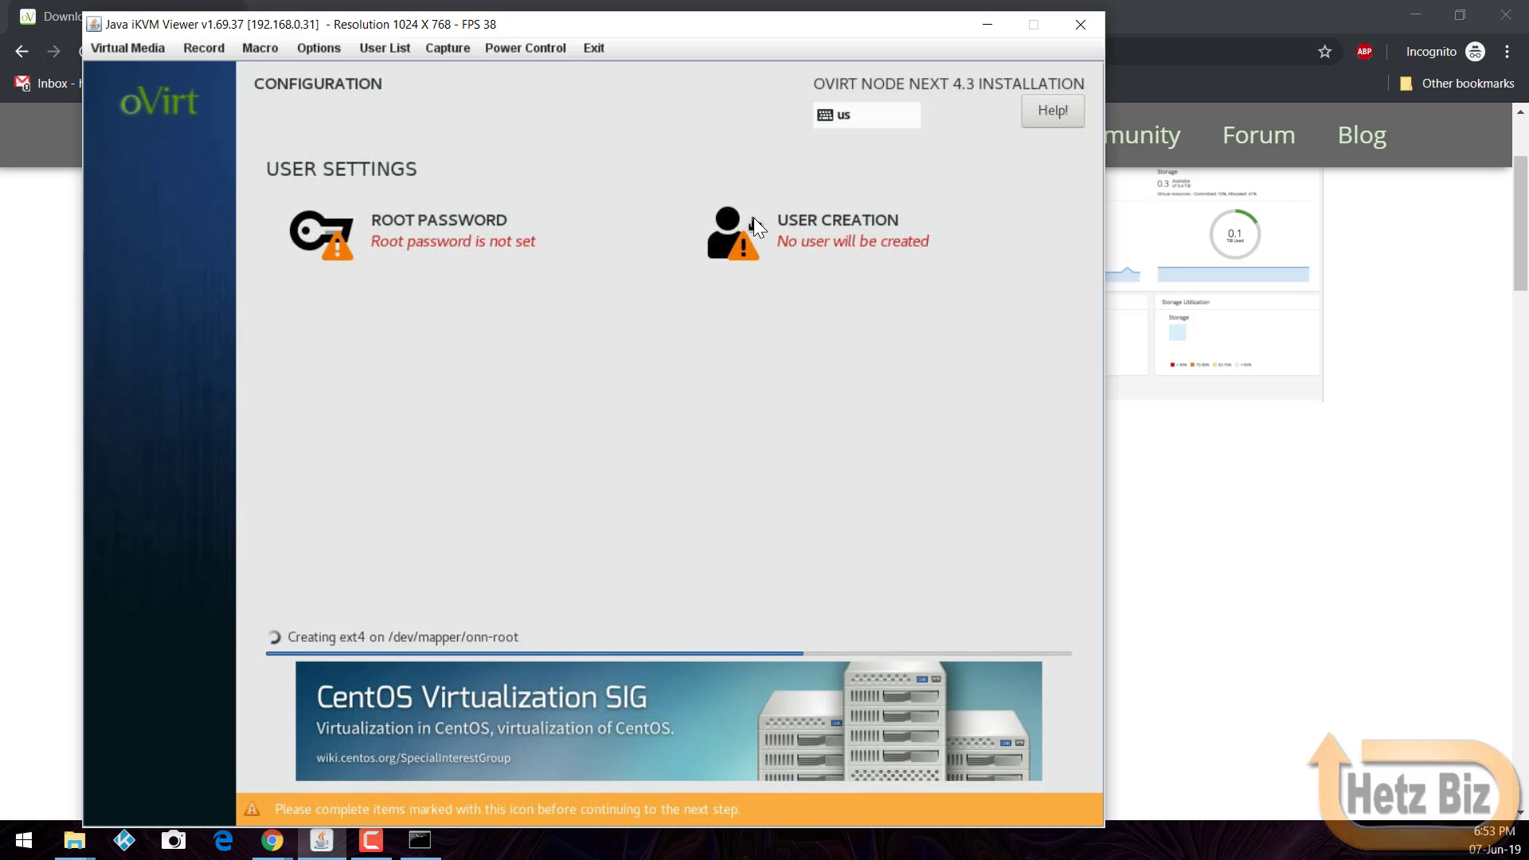
# Step: Enter and confirm the root password, then accept it
pyautogui.click(480, 243)
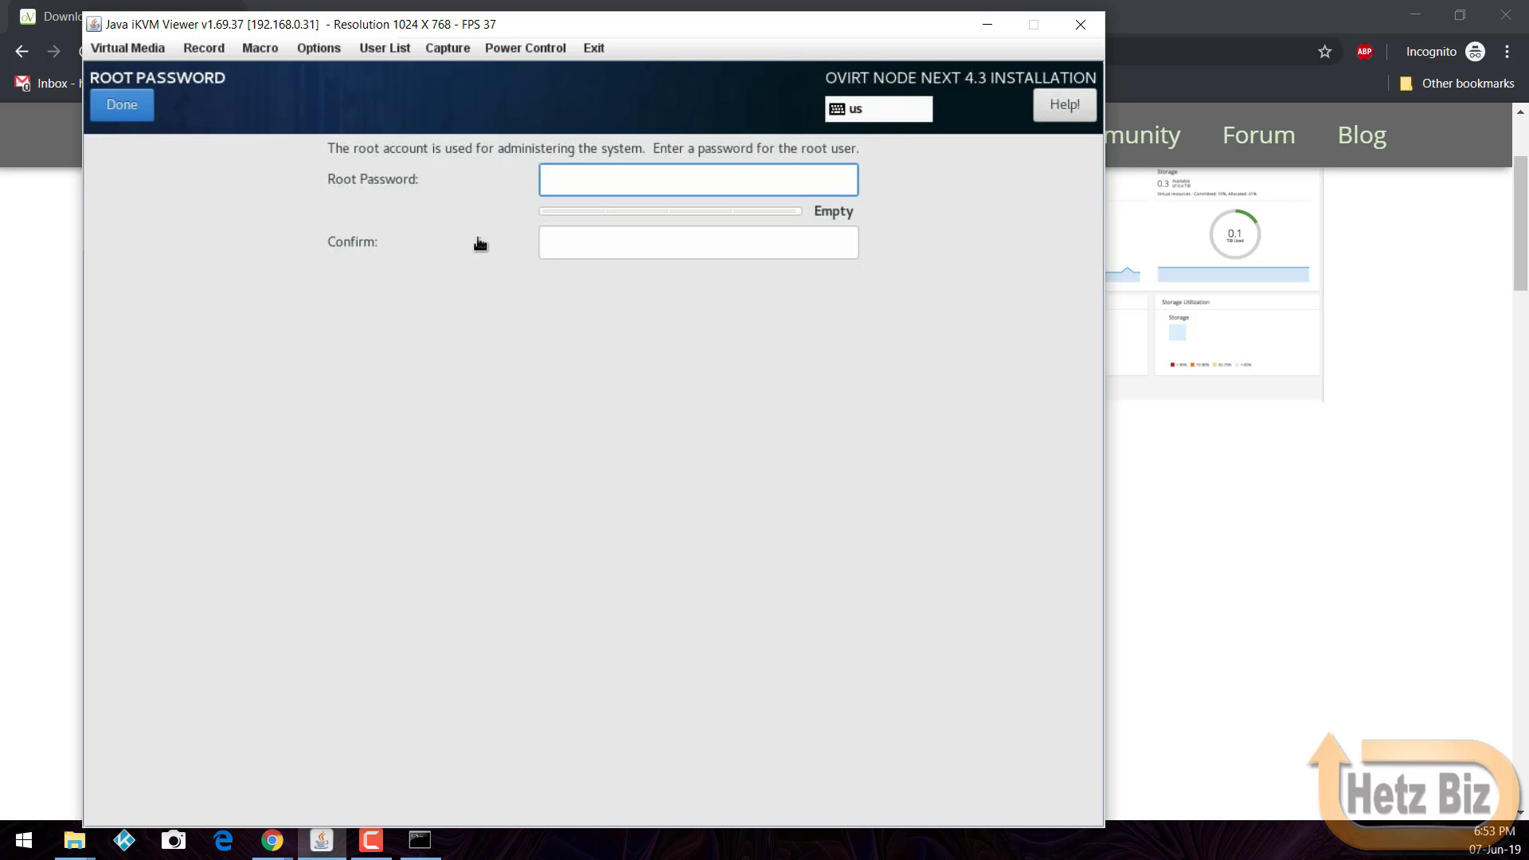
pyautogui.write('•••••')
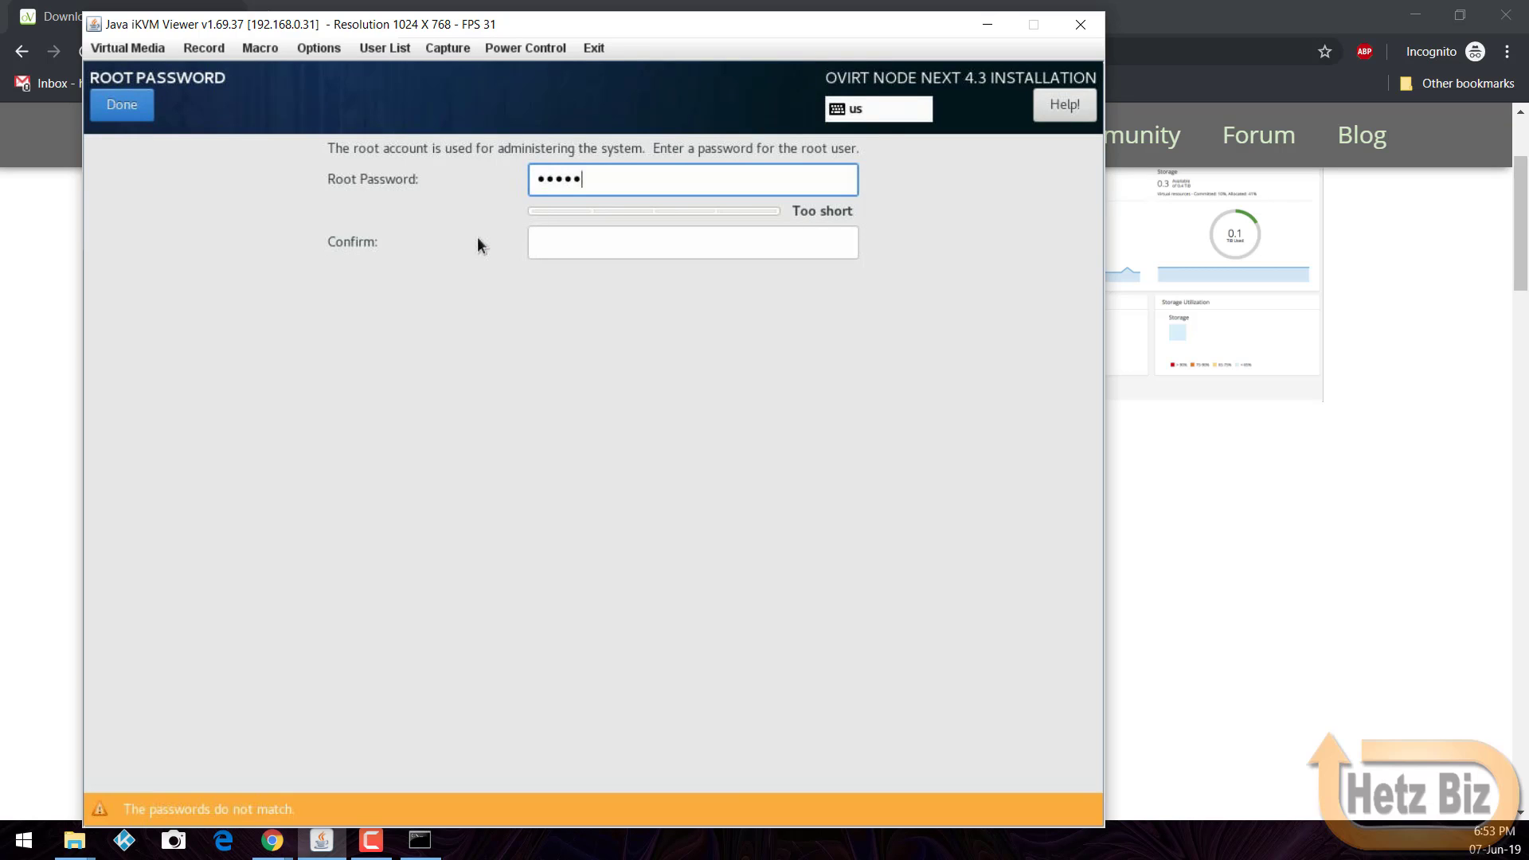
pyautogui.write('•')
pyautogui.press('Tab')
pyautogui.write('••••••')
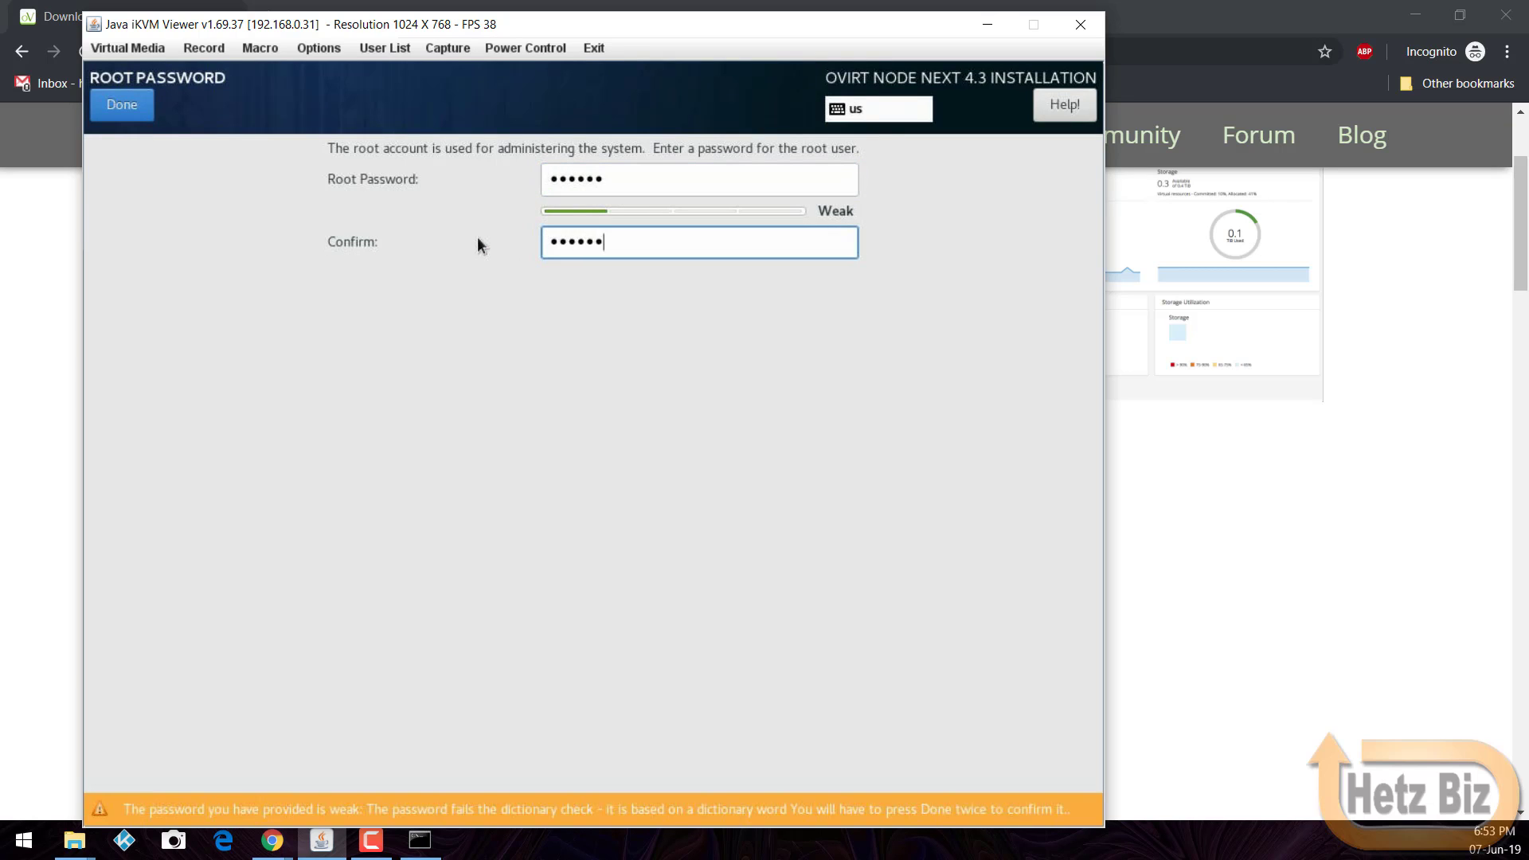
pyautogui.click(135, 105)
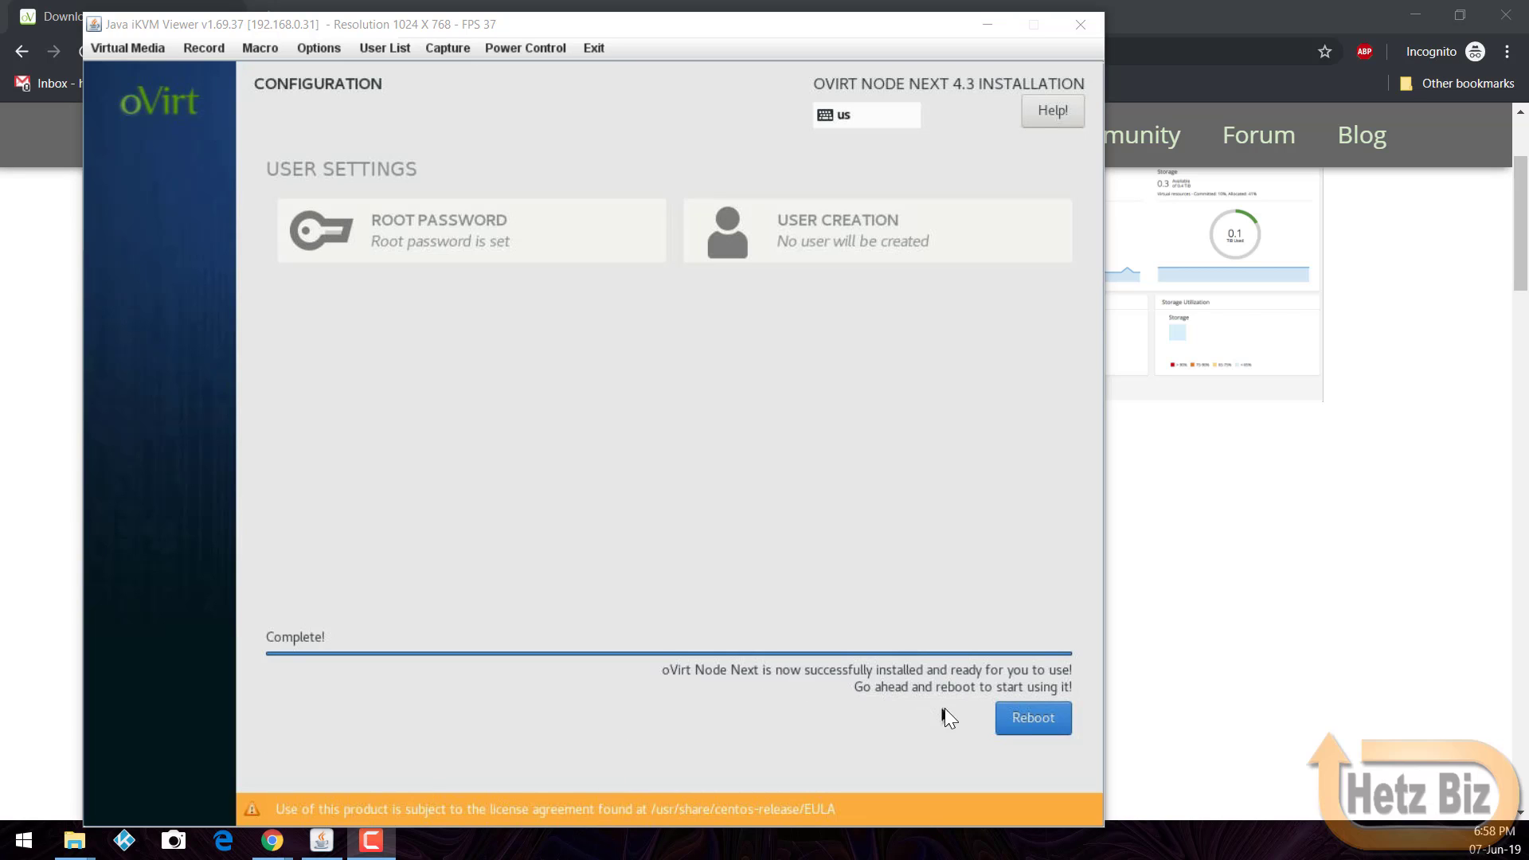
# Step: Reboot the server and plug out the installer ISO from Virtual Storage Device1
pyautogui.click(1004, 717)
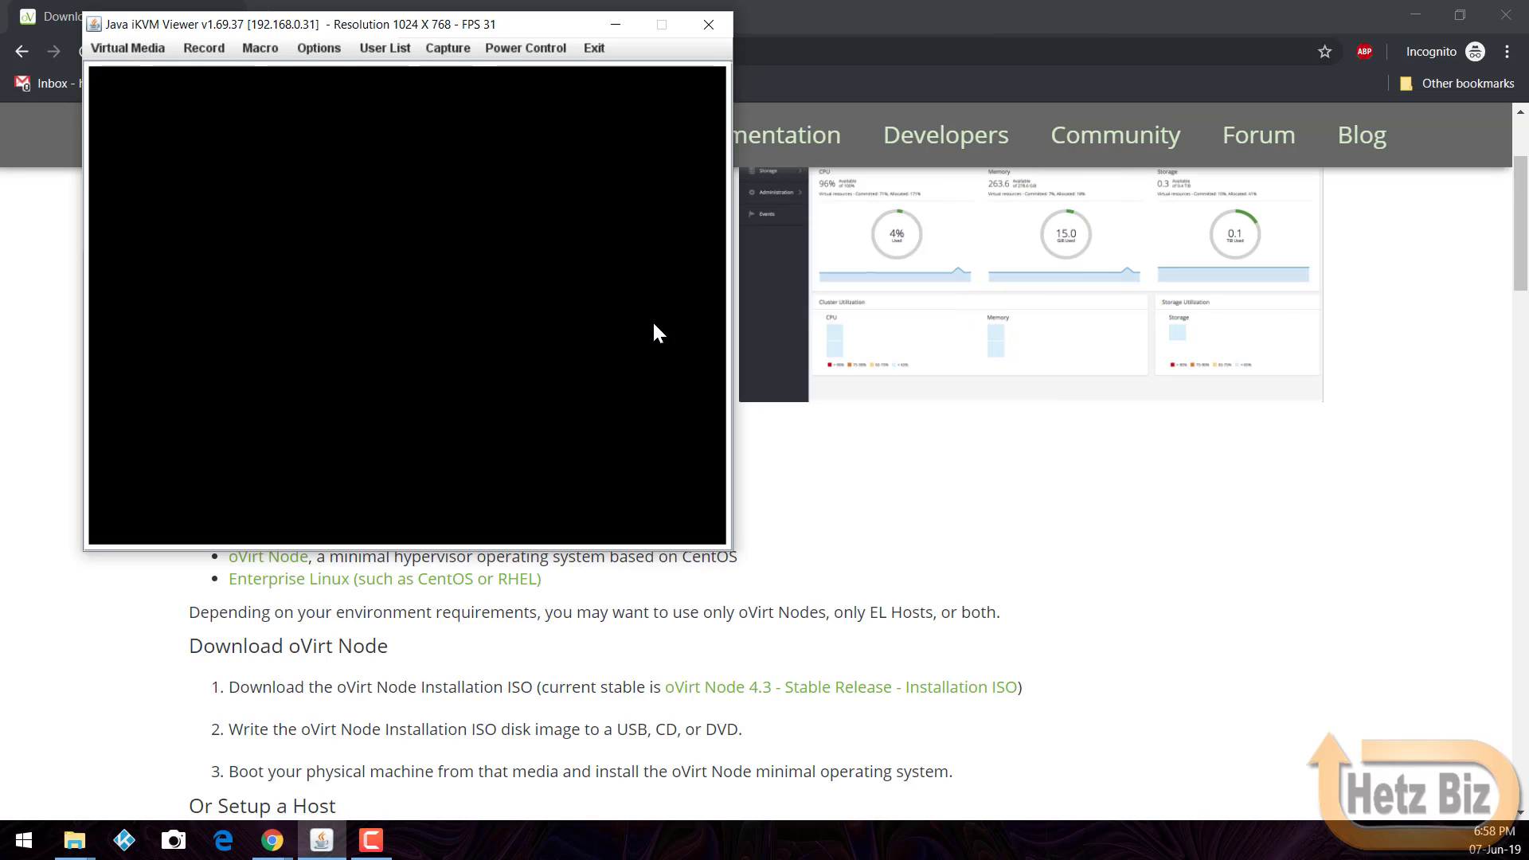
pyautogui.click(137, 48)
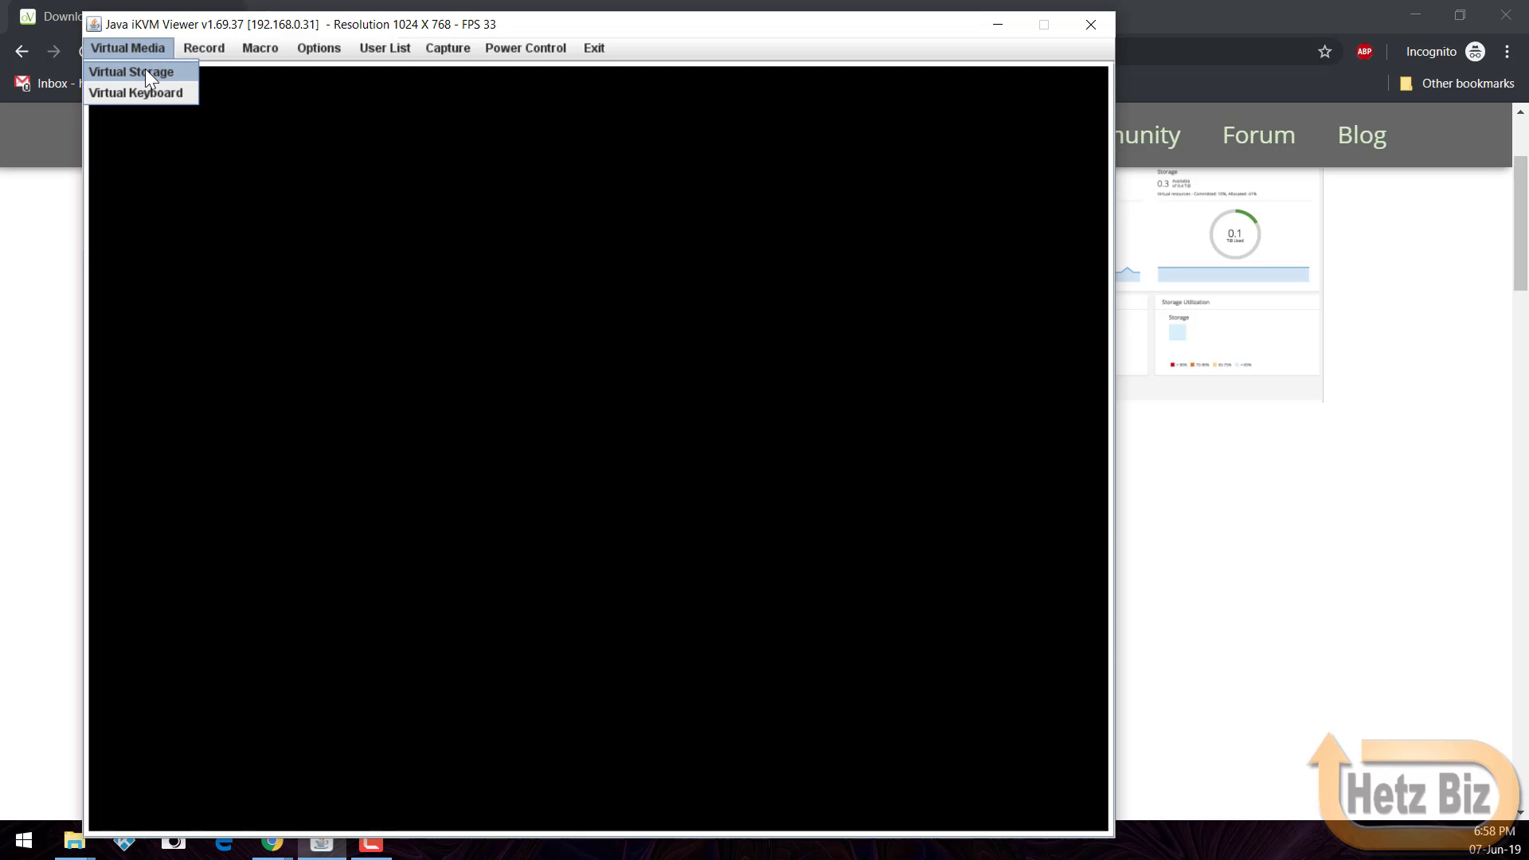
pyautogui.click(145, 70)
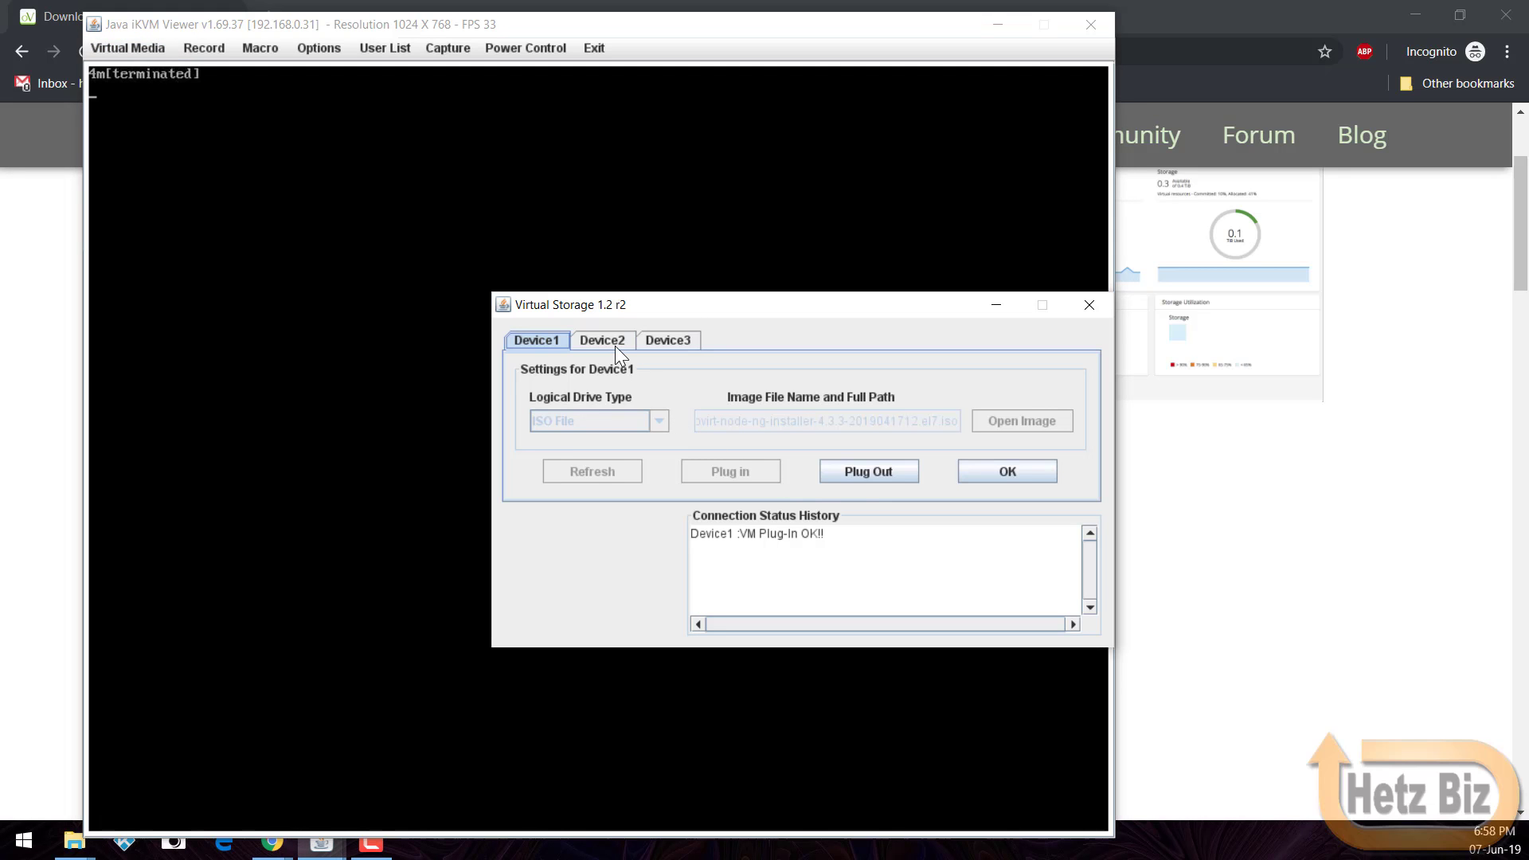
pyautogui.click(845, 476)
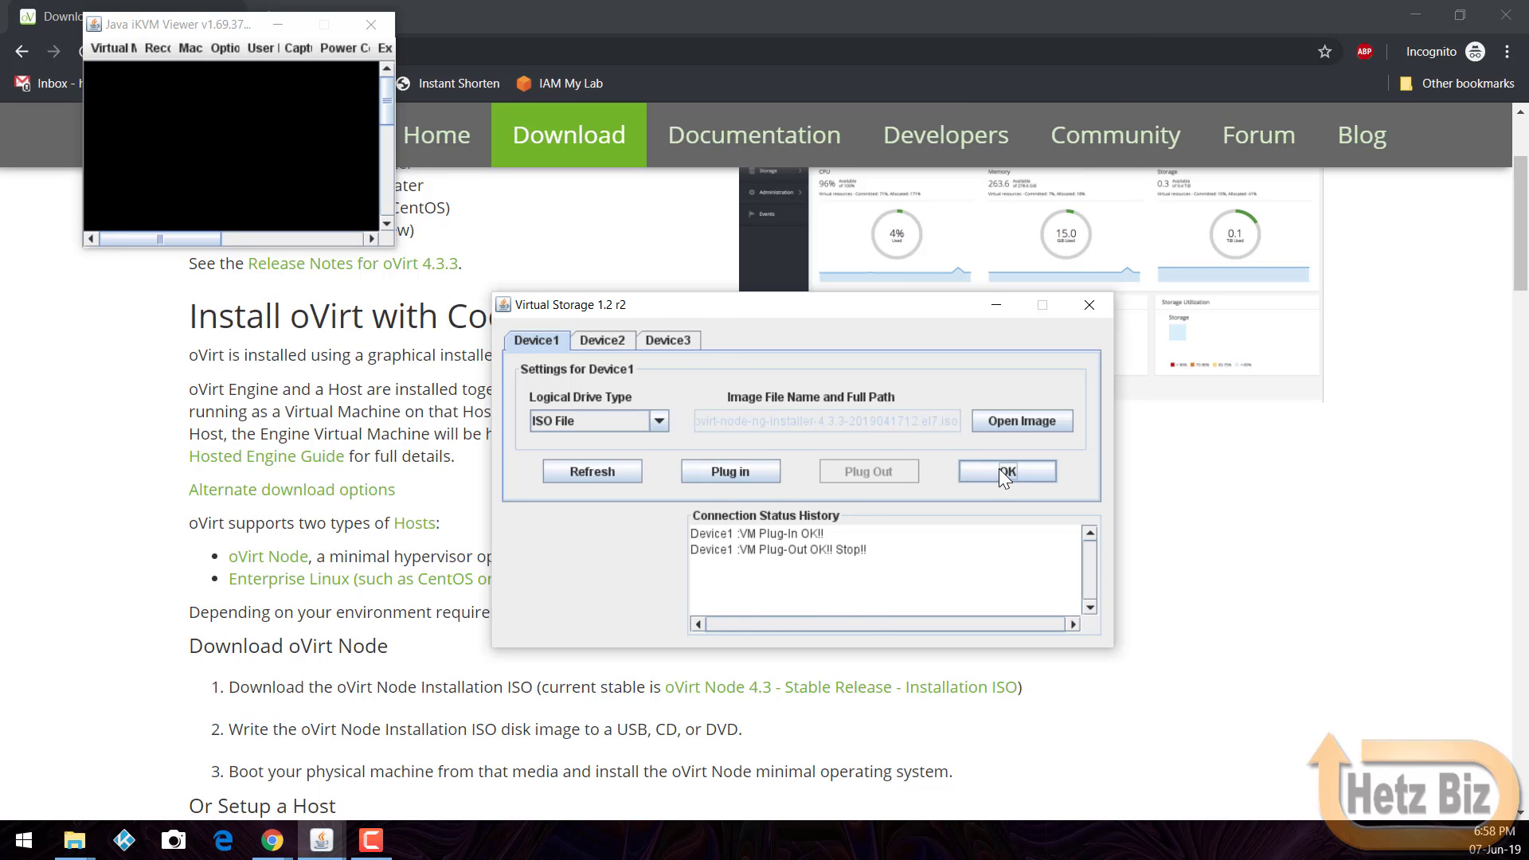
pyautogui.click(1001, 467)
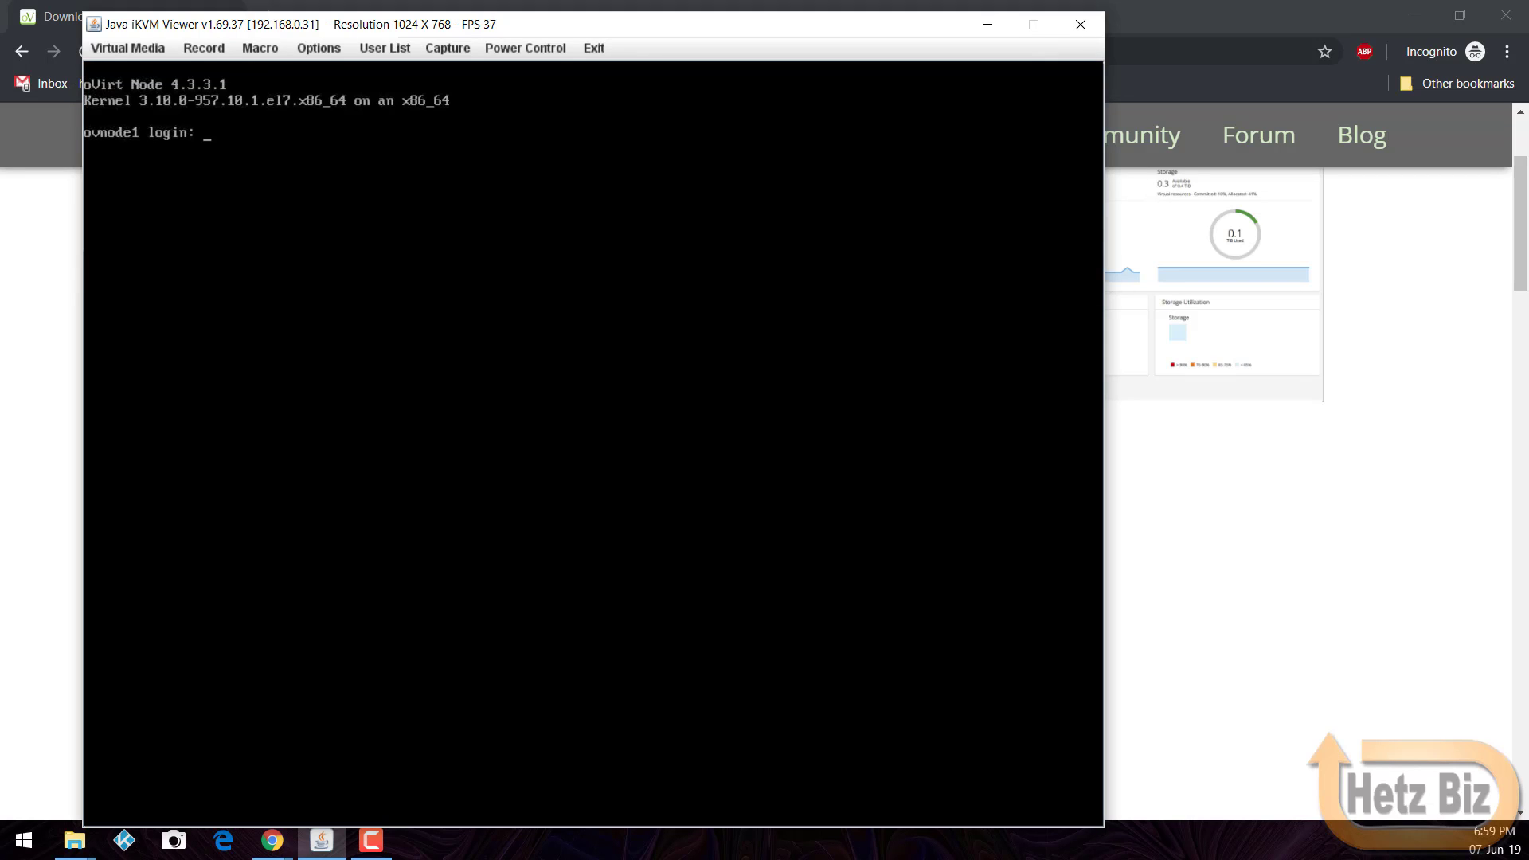
pyautogui.write('root')
pyautogui.press('Return')
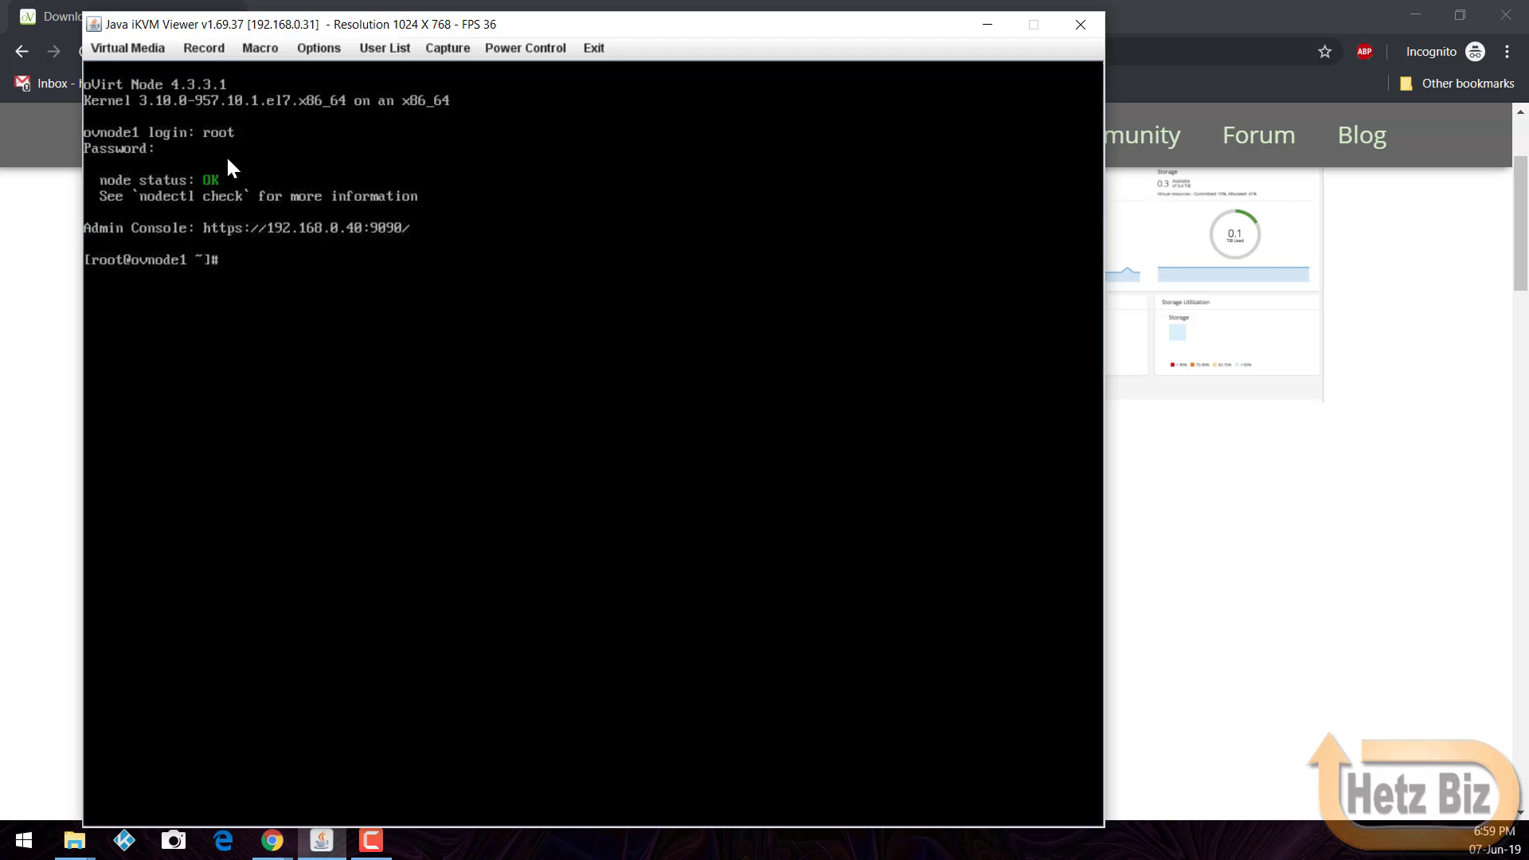
pyautogui.write('nodectl check')
pyautogui.press('Return')
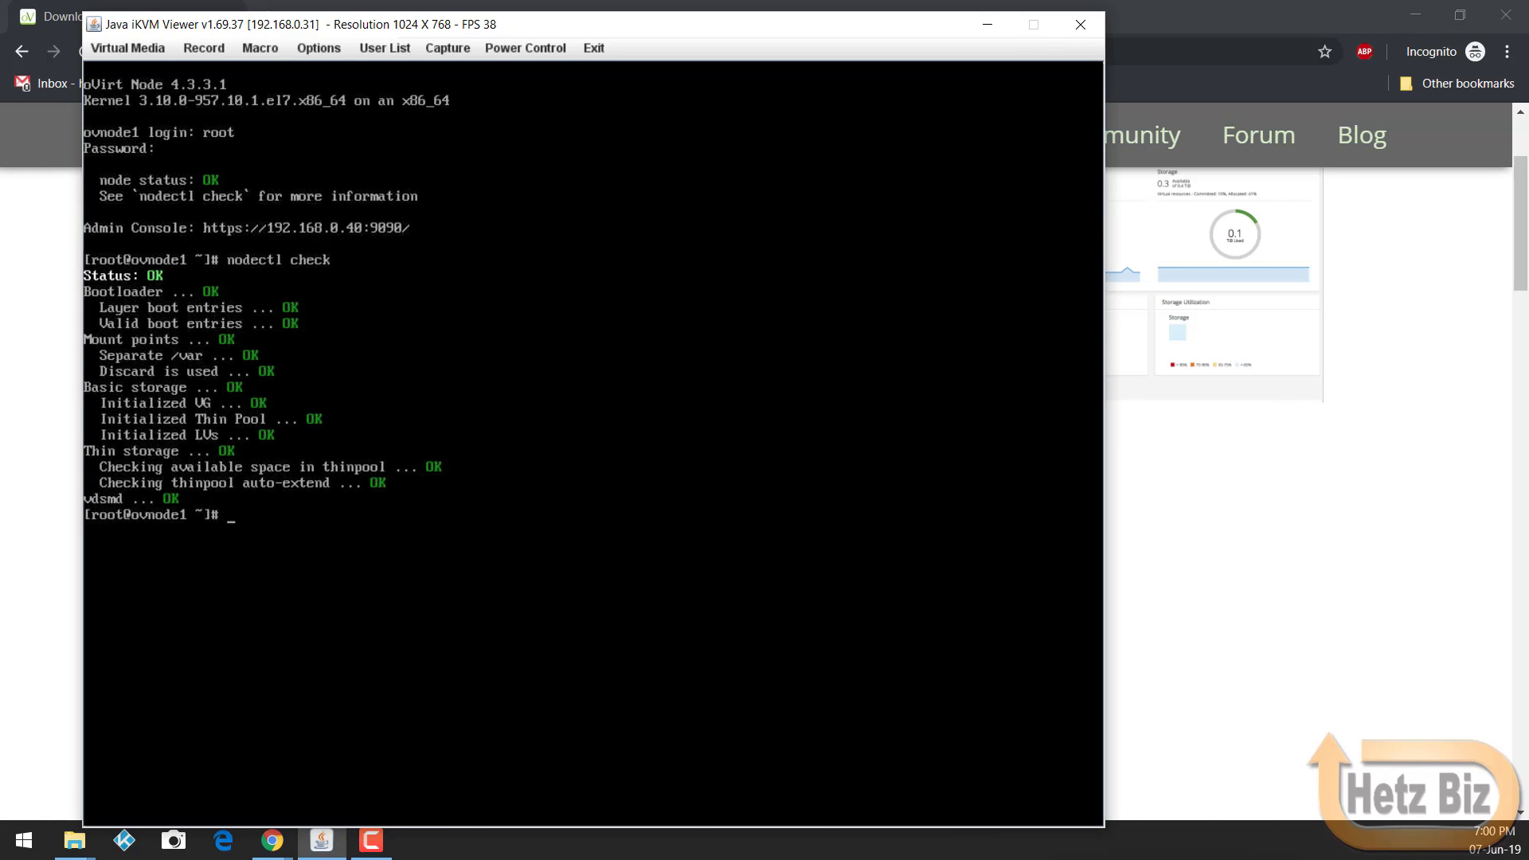
pyautogui.hotkey('ctrl', 'd')
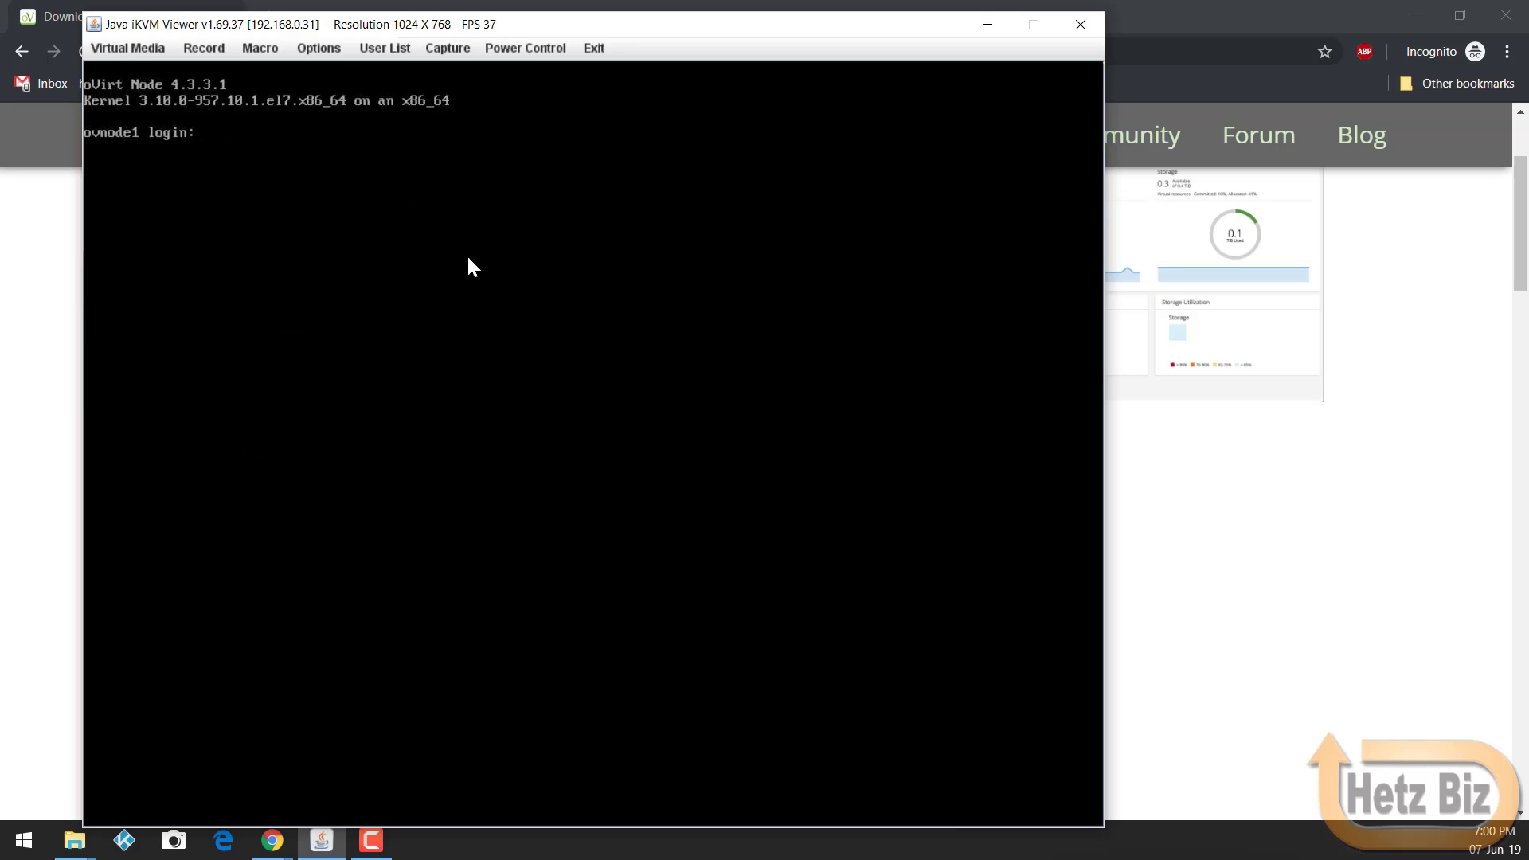
# Step: Browse to ovnode1 port 9090 and proceed past the untrusted certificate warning
pyautogui.click(1152, 52)
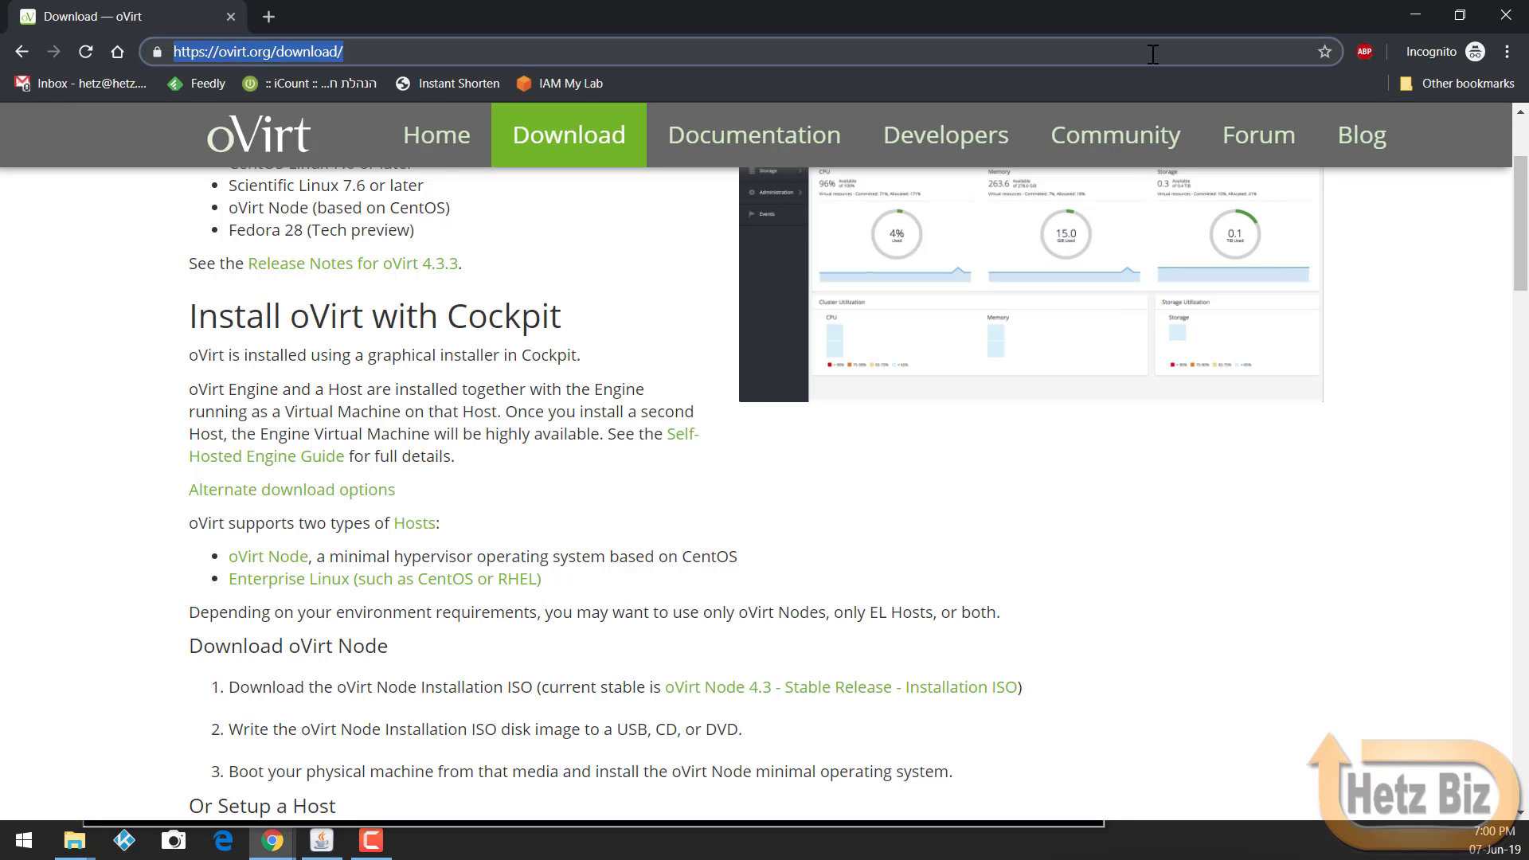
pyautogui.write('192')
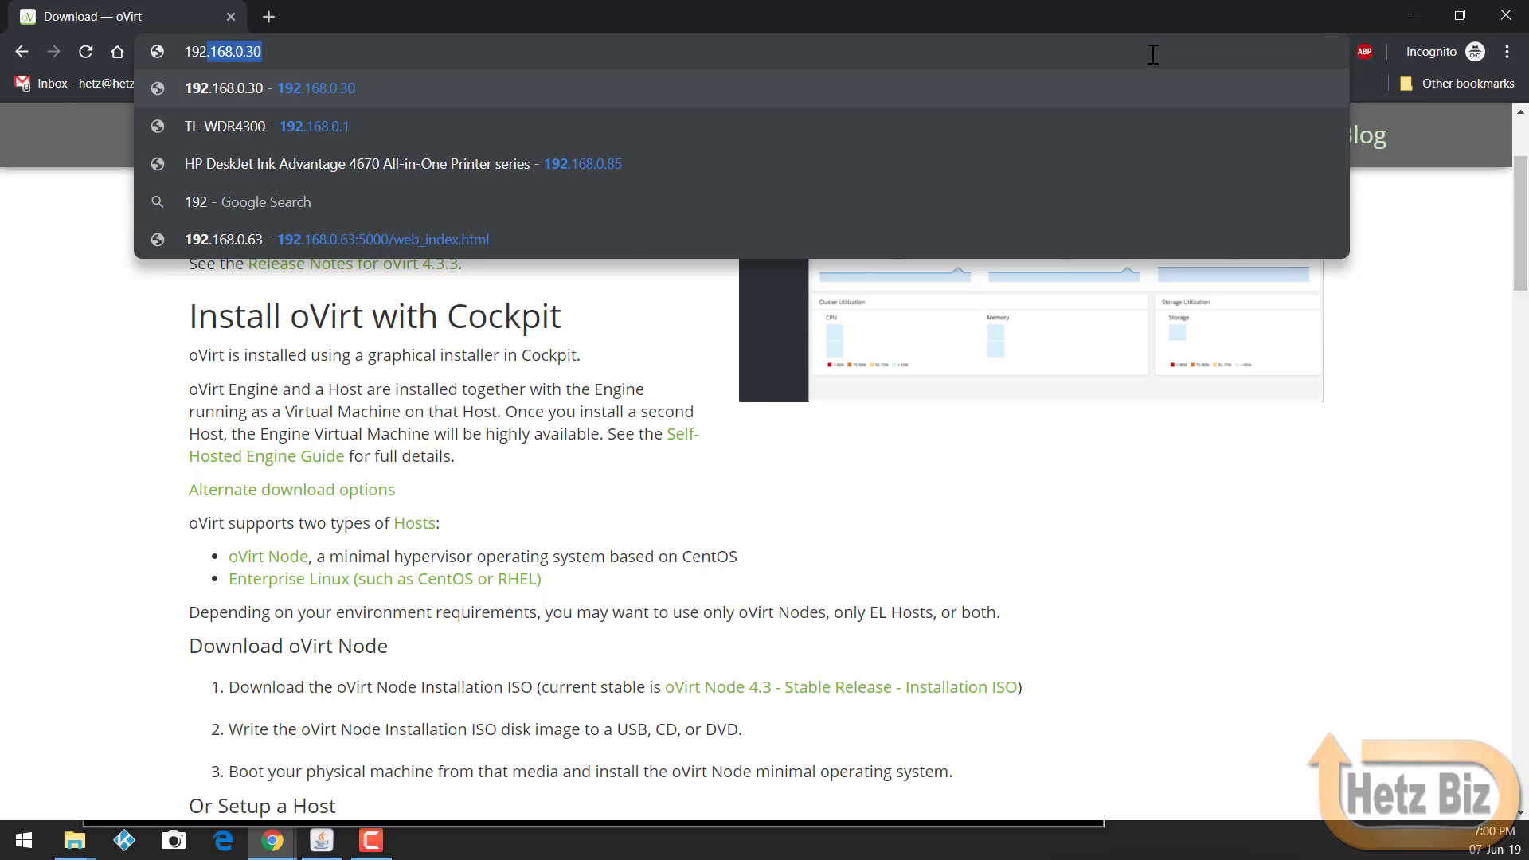
pyautogui.write('.168')
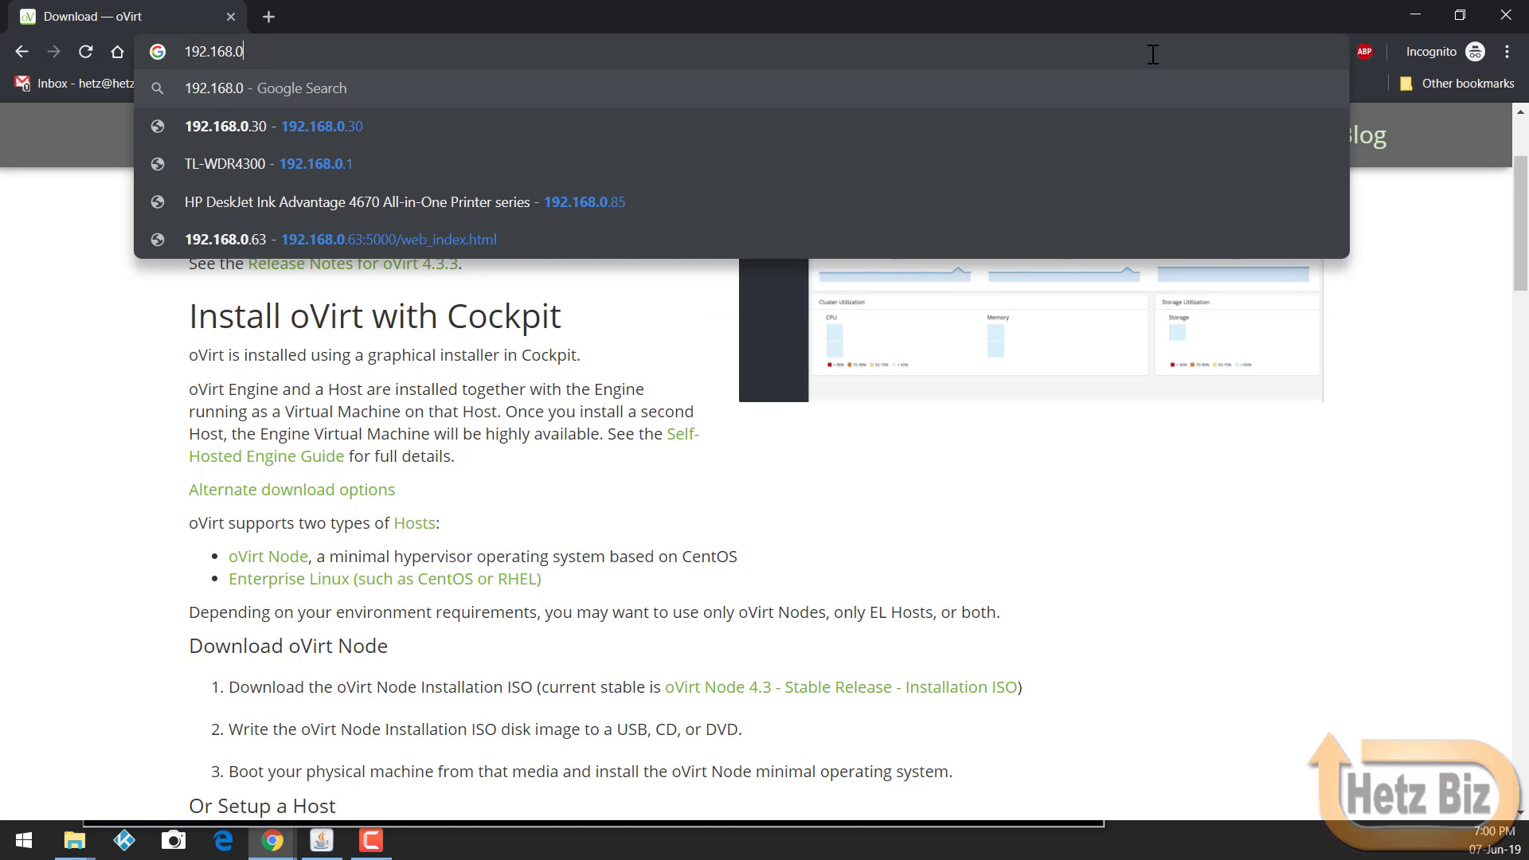
pyautogui.press('Escape')
pyautogui.write('ovn')
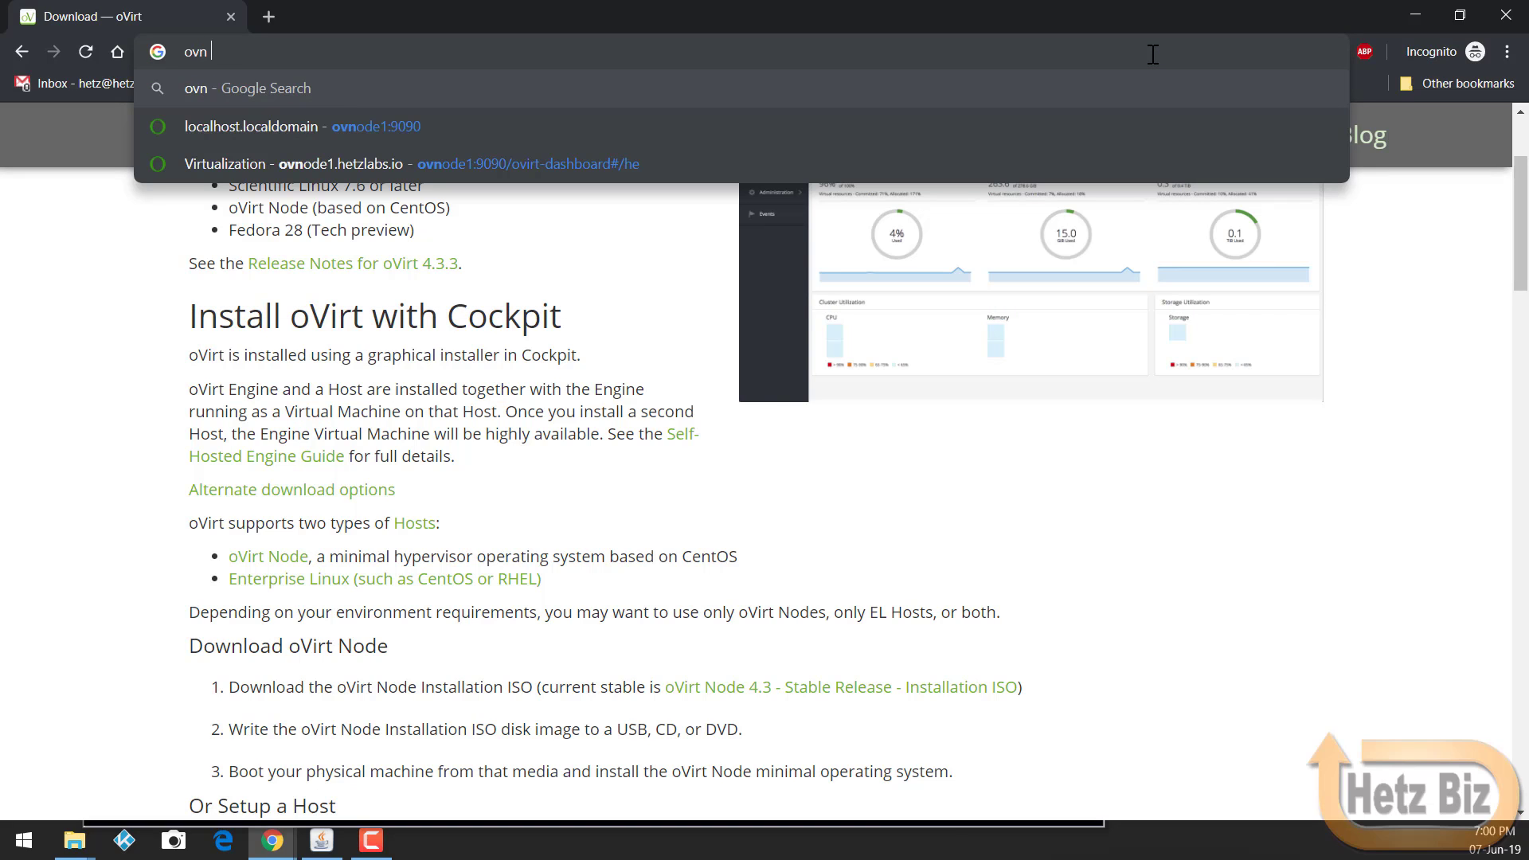
pyautogui.write('ode1:9090')
pyautogui.press('Return')
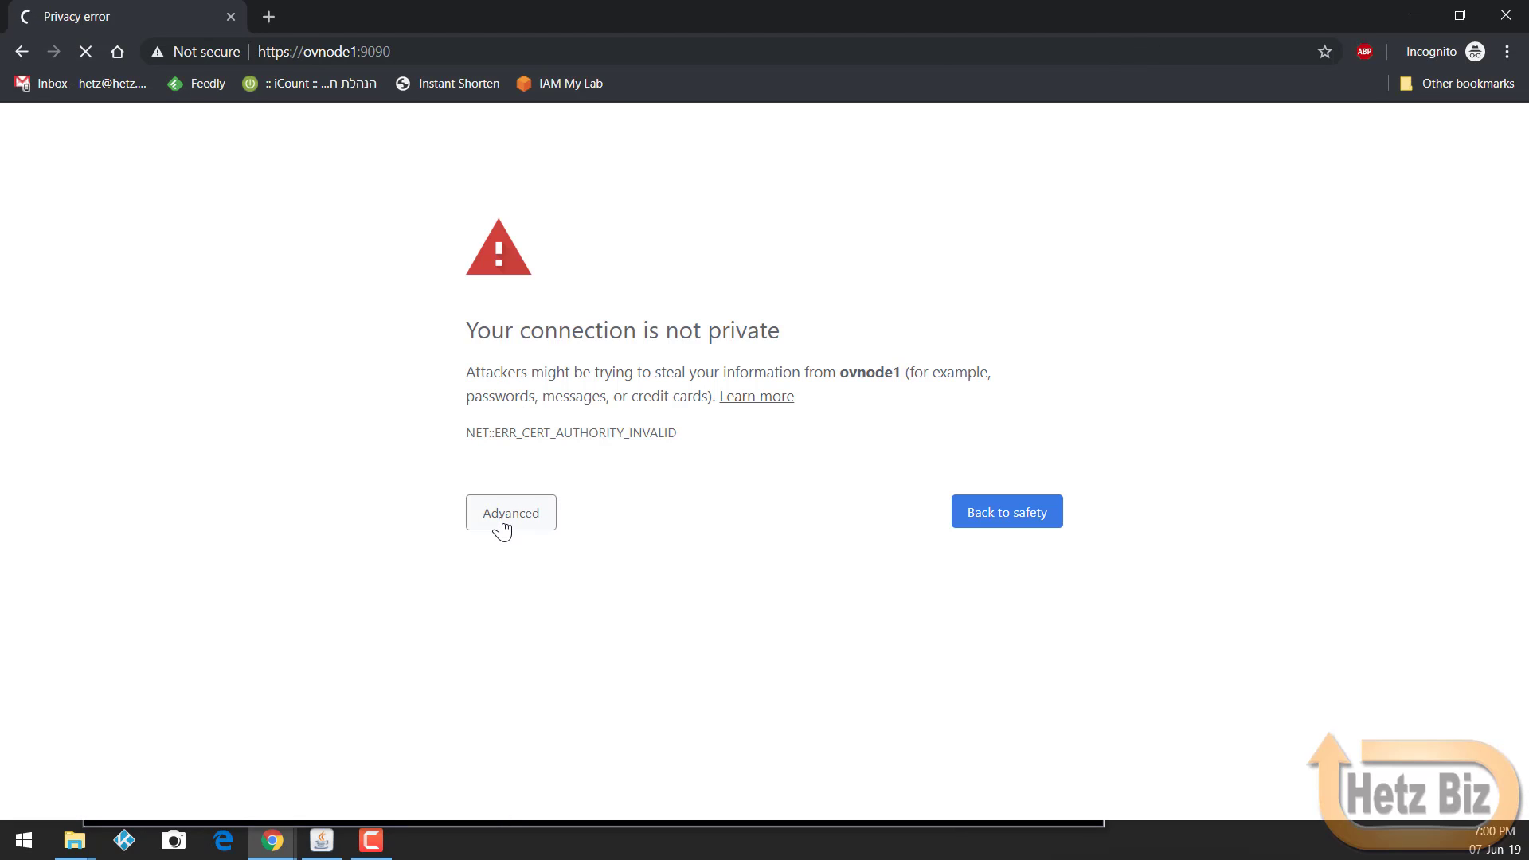
pyautogui.click(495, 519)
pyautogui.click(603, 677)
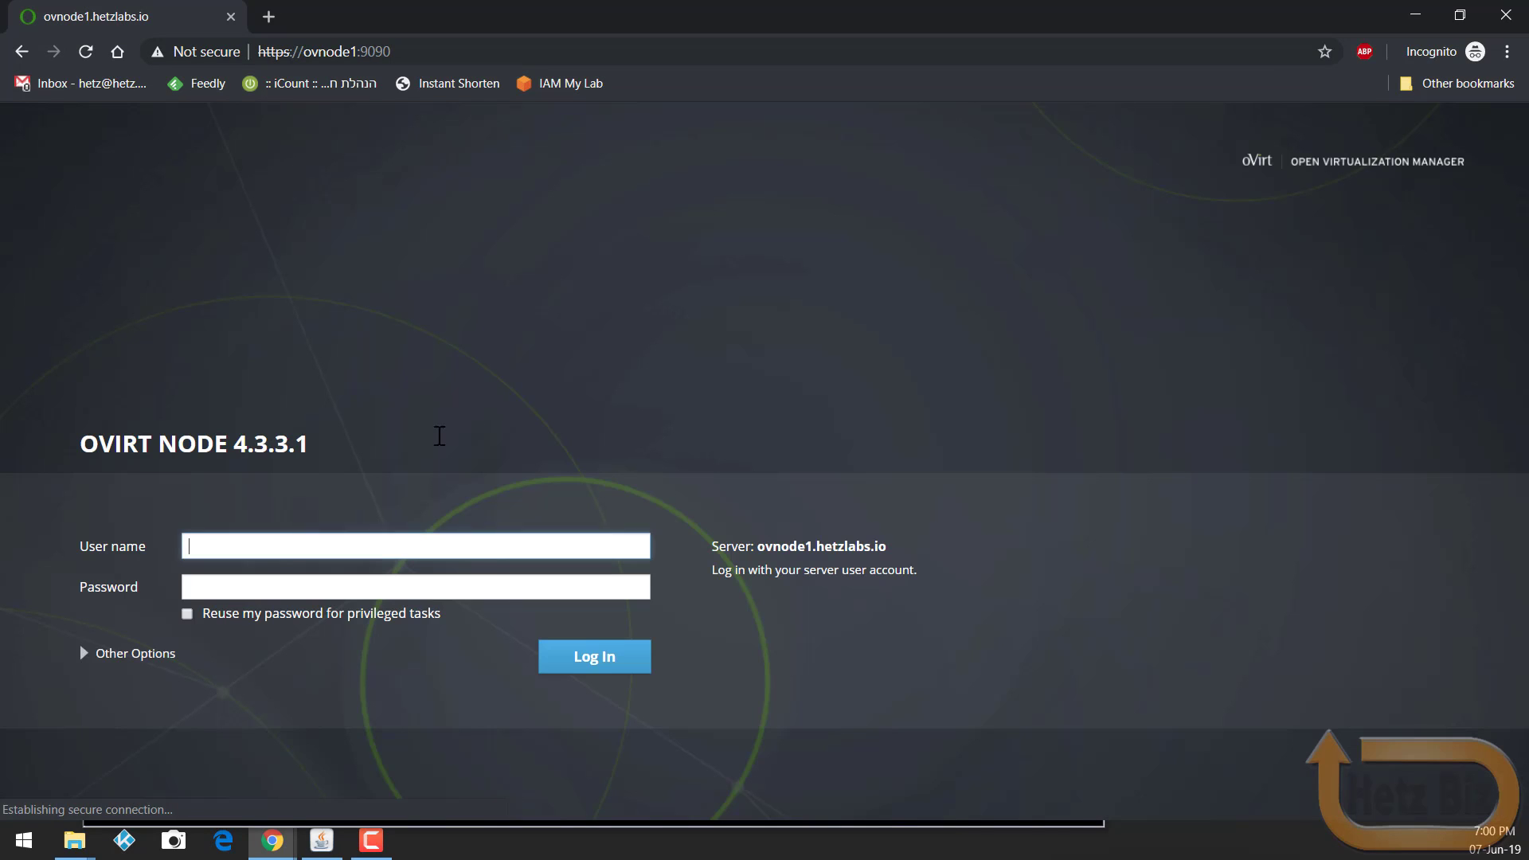
# Step: Log in to the node's Cockpit console as root with the account password
pyautogui.write('root')
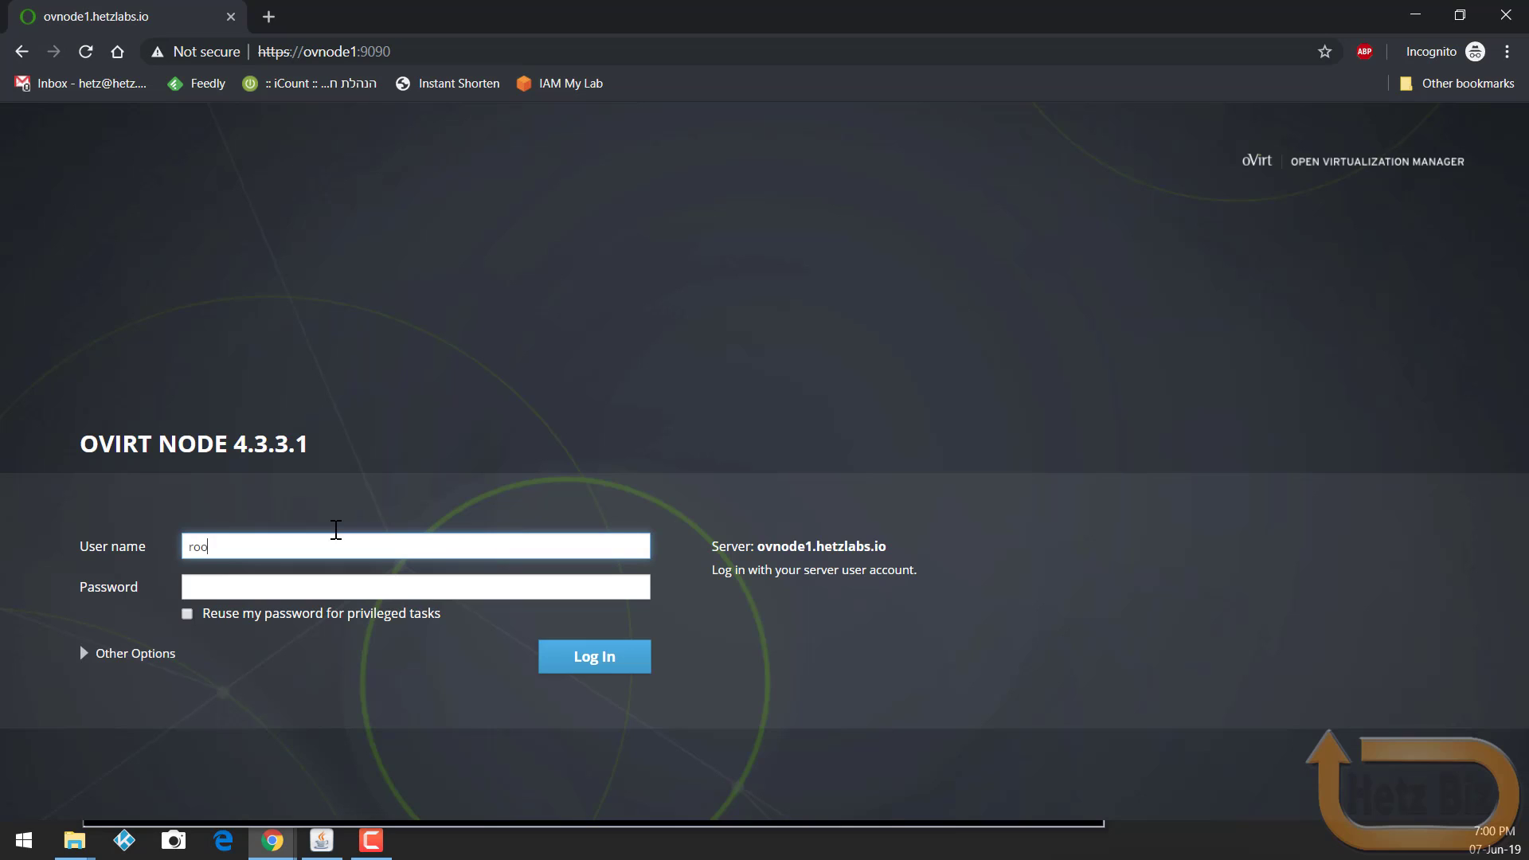
pyautogui.press('Tab')
pyautogui.write('*****')
pyautogui.press('Return')
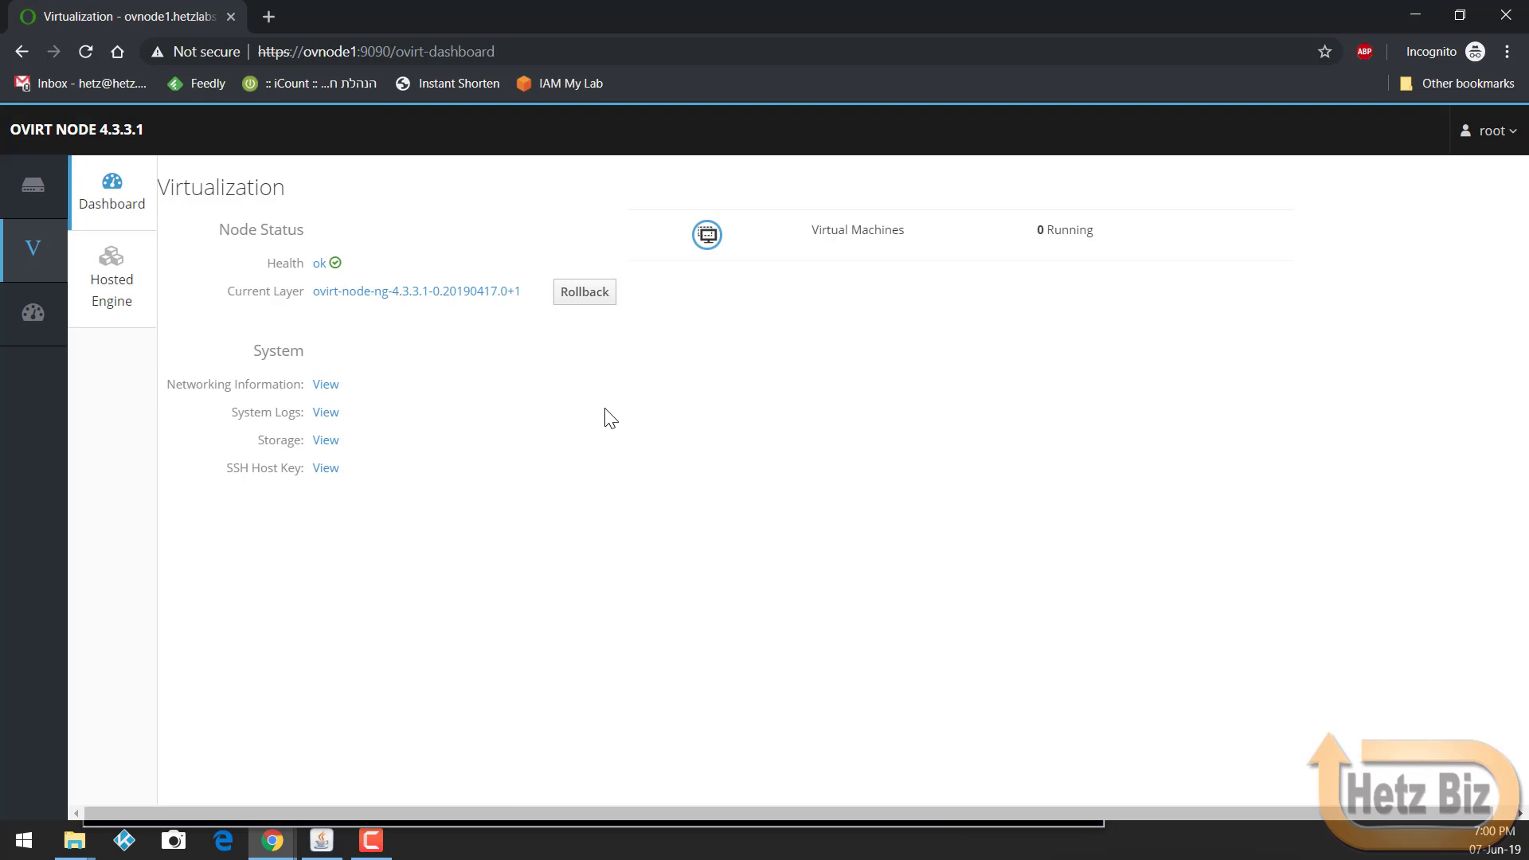
# Step: Start the Hosted Engine deployment from the Hosted Engine setup page
pyautogui.click(137, 298)
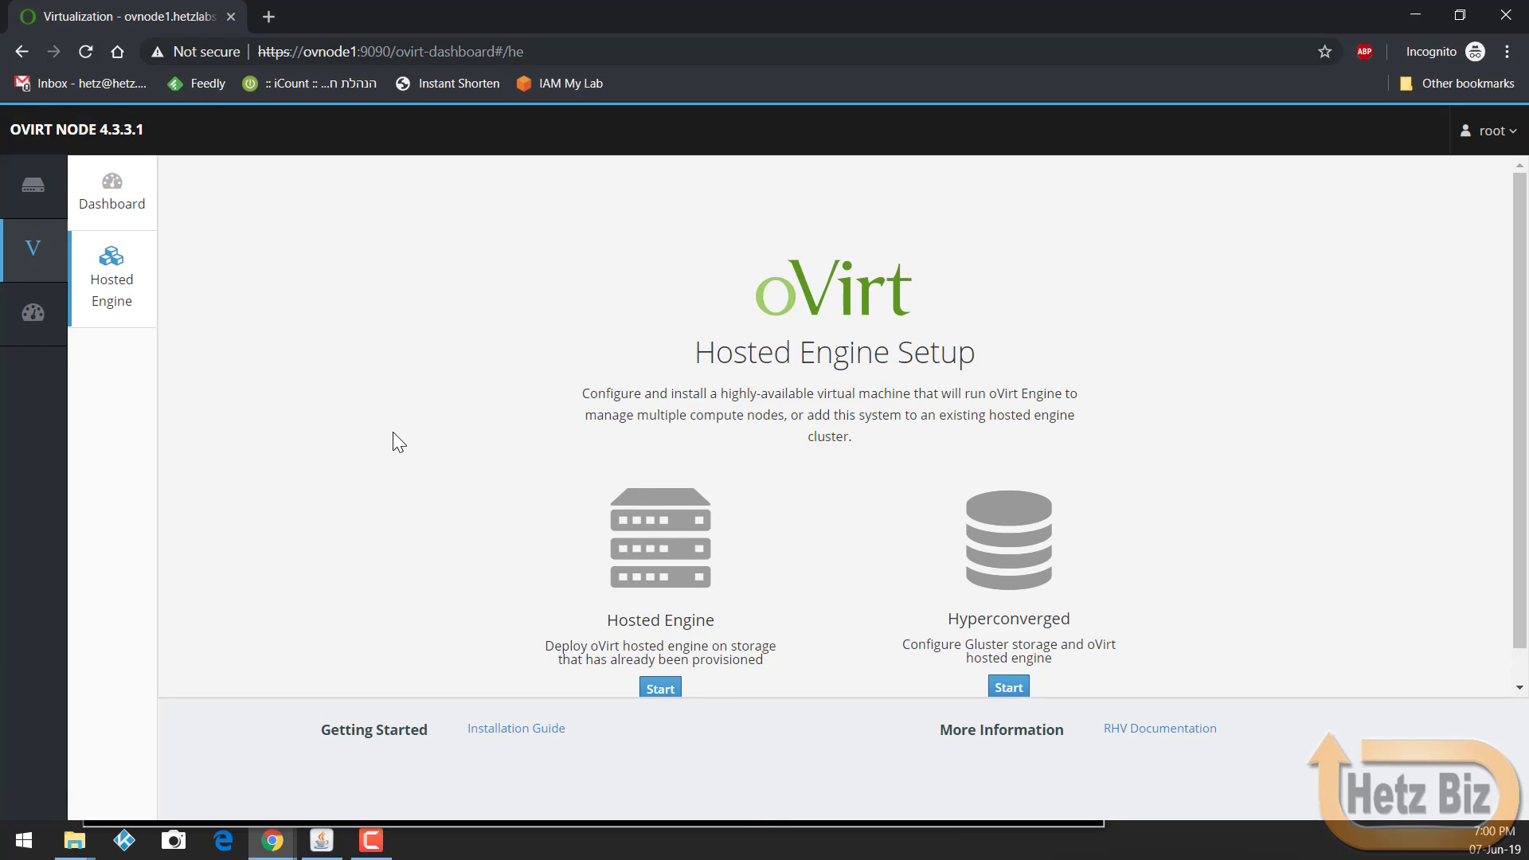
pyautogui.scroll(-1, 388, 434)
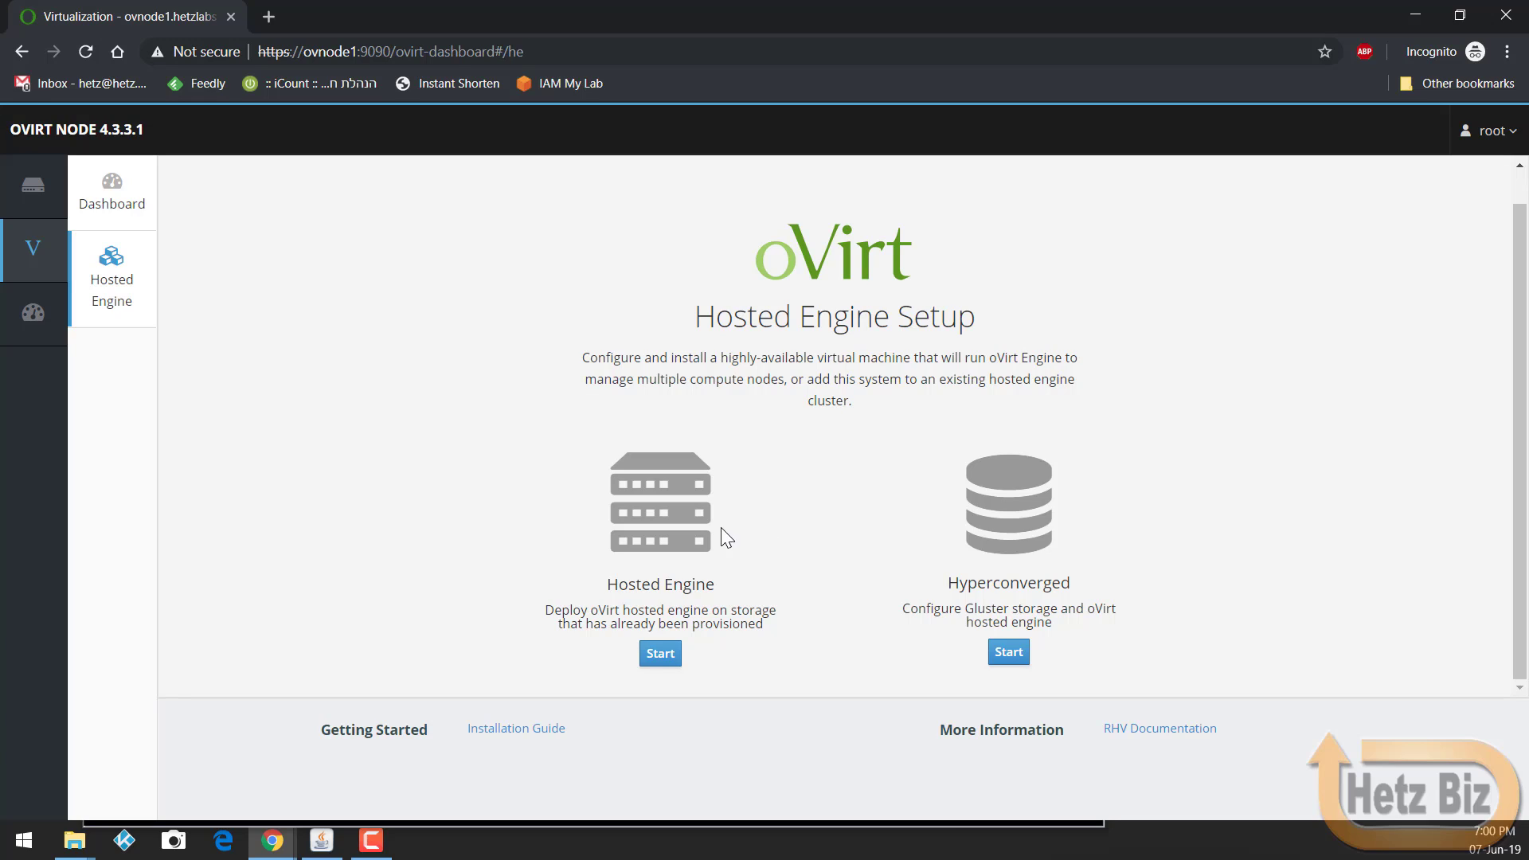
pyautogui.click(660, 655)
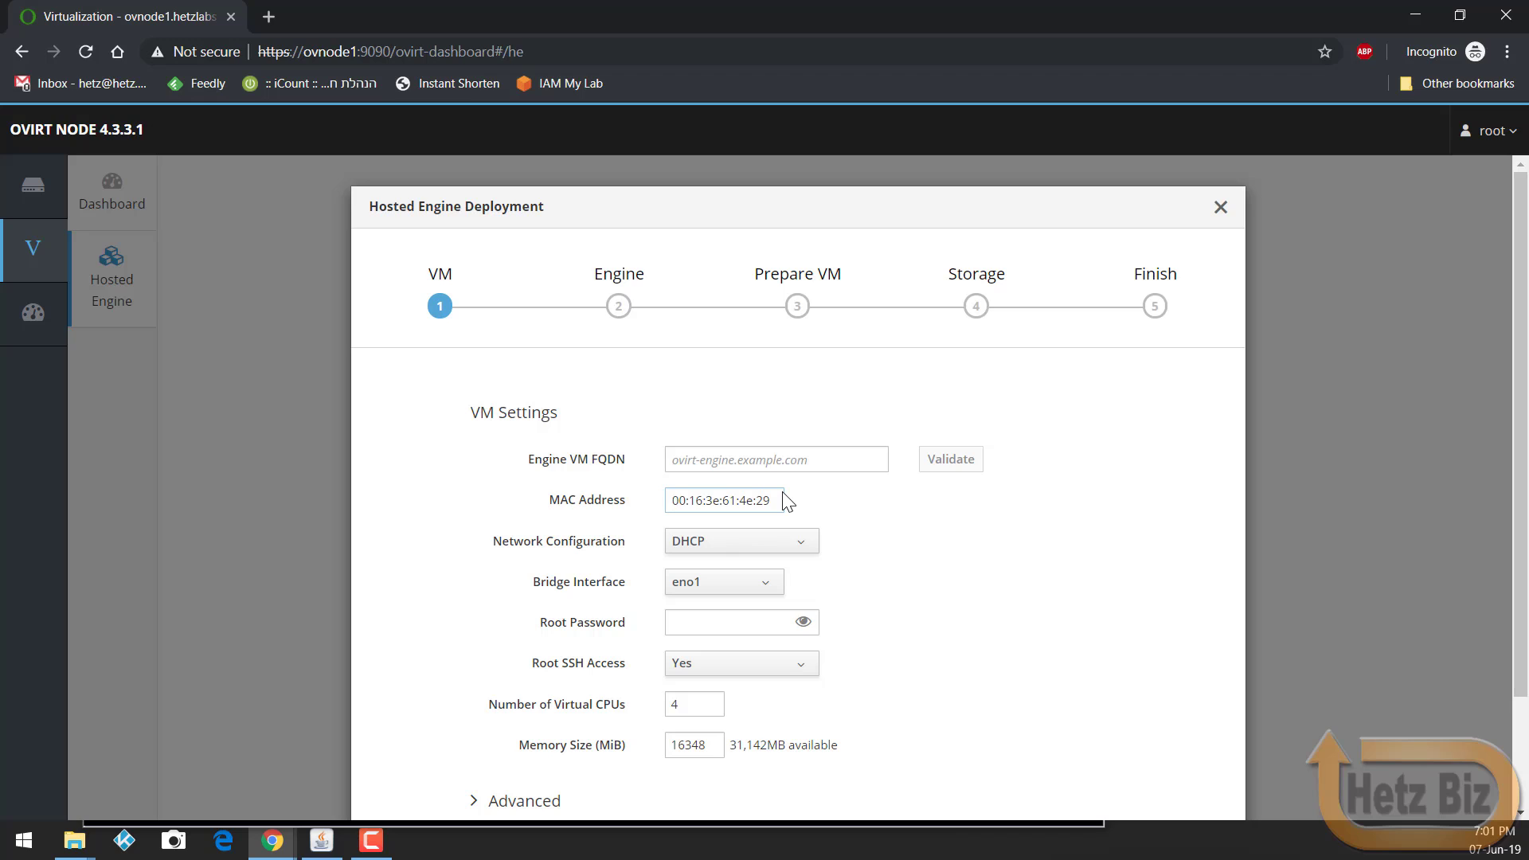
# Step: Set the engine VM FQDN to manage.hetzlabs.io with static IP 192.168.0.8/24
pyautogui.scroll(-1, 872, 562)
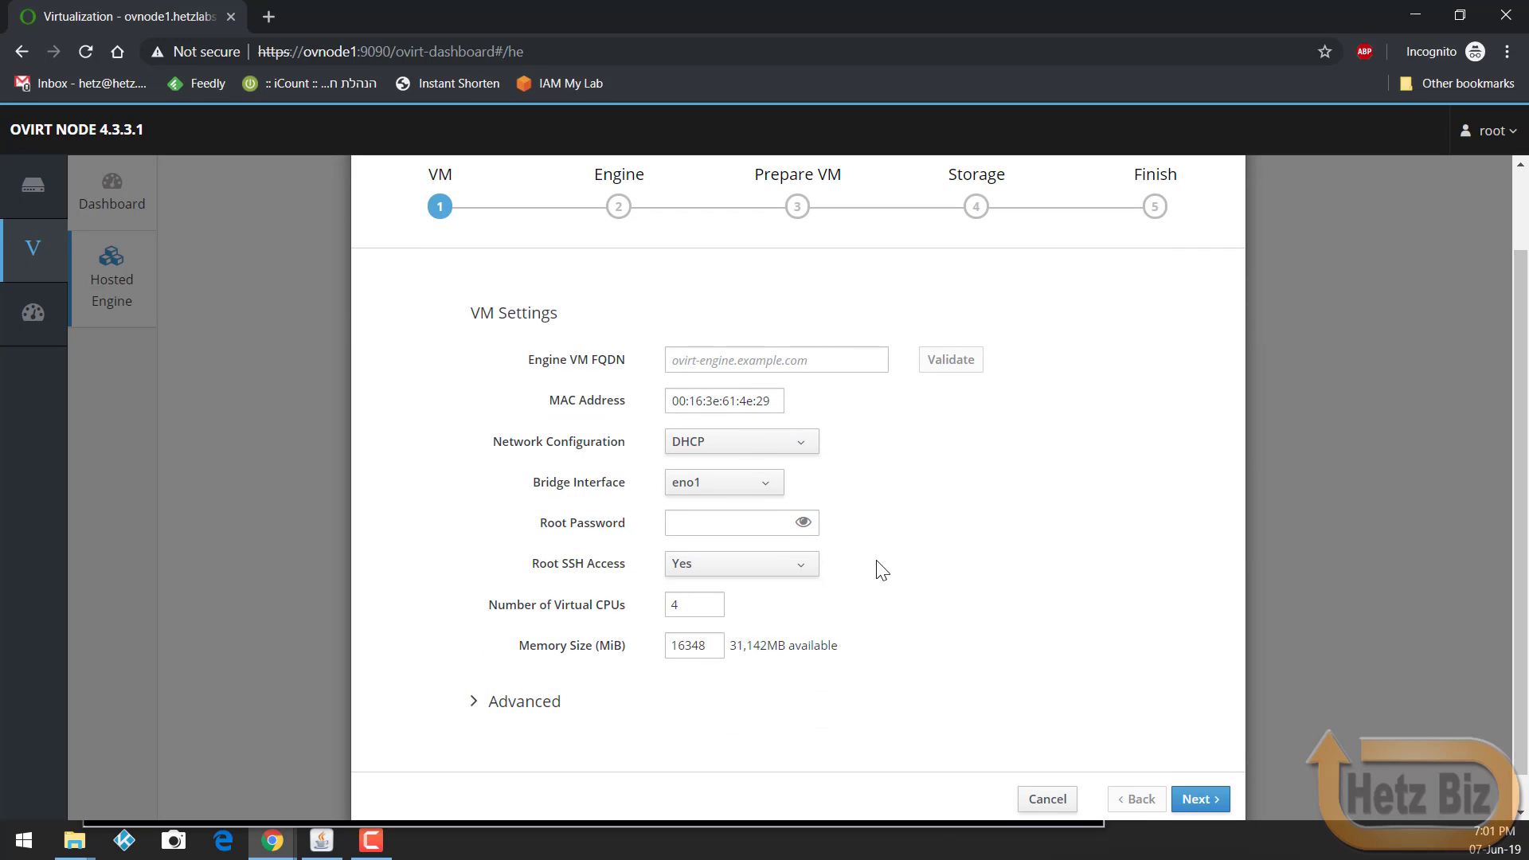
pyautogui.click(772, 357)
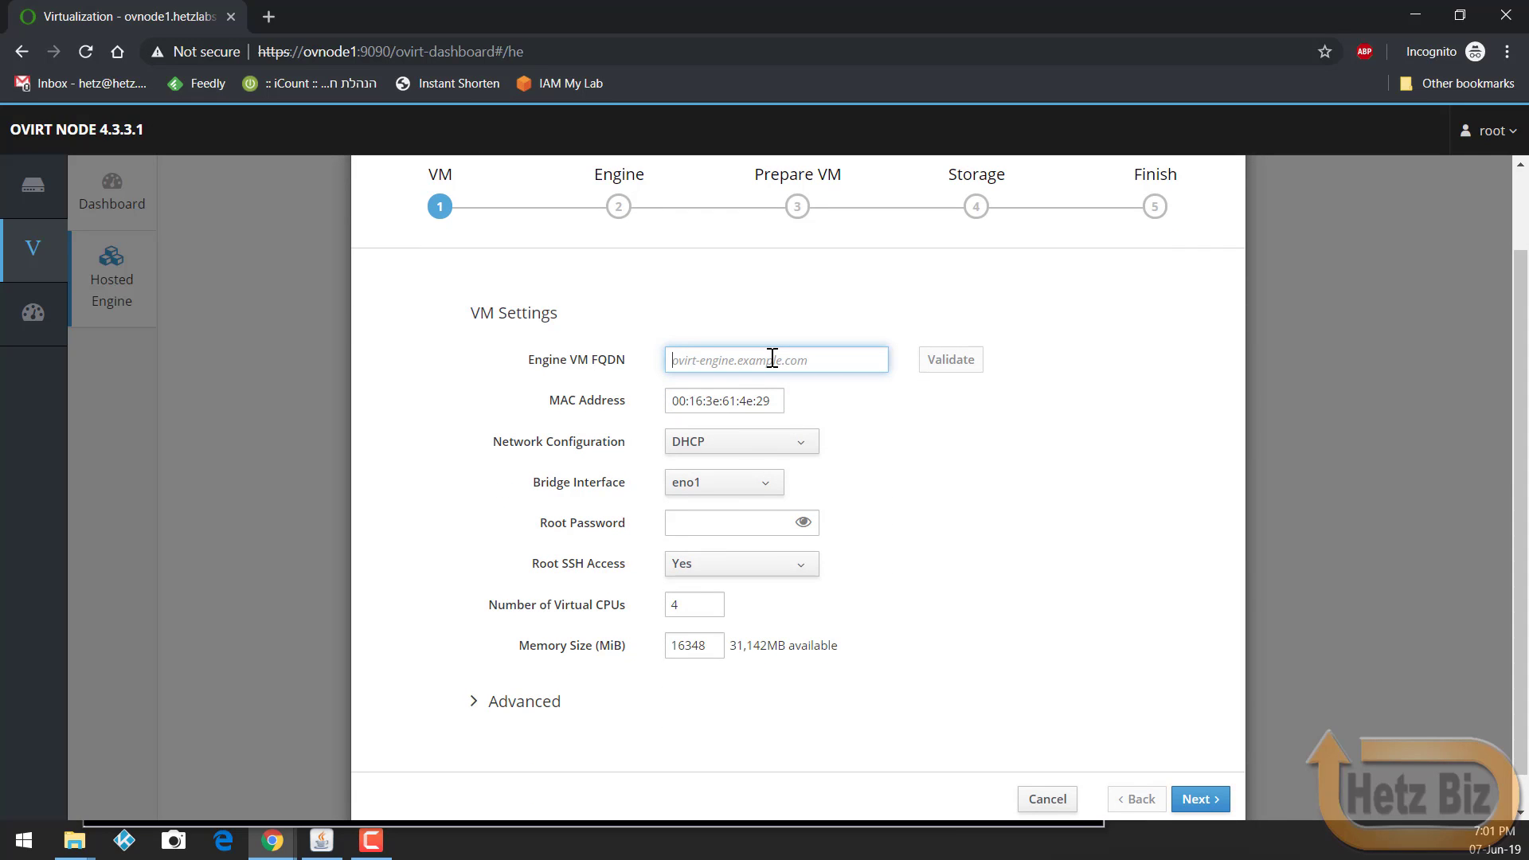
pyautogui.write('manage')
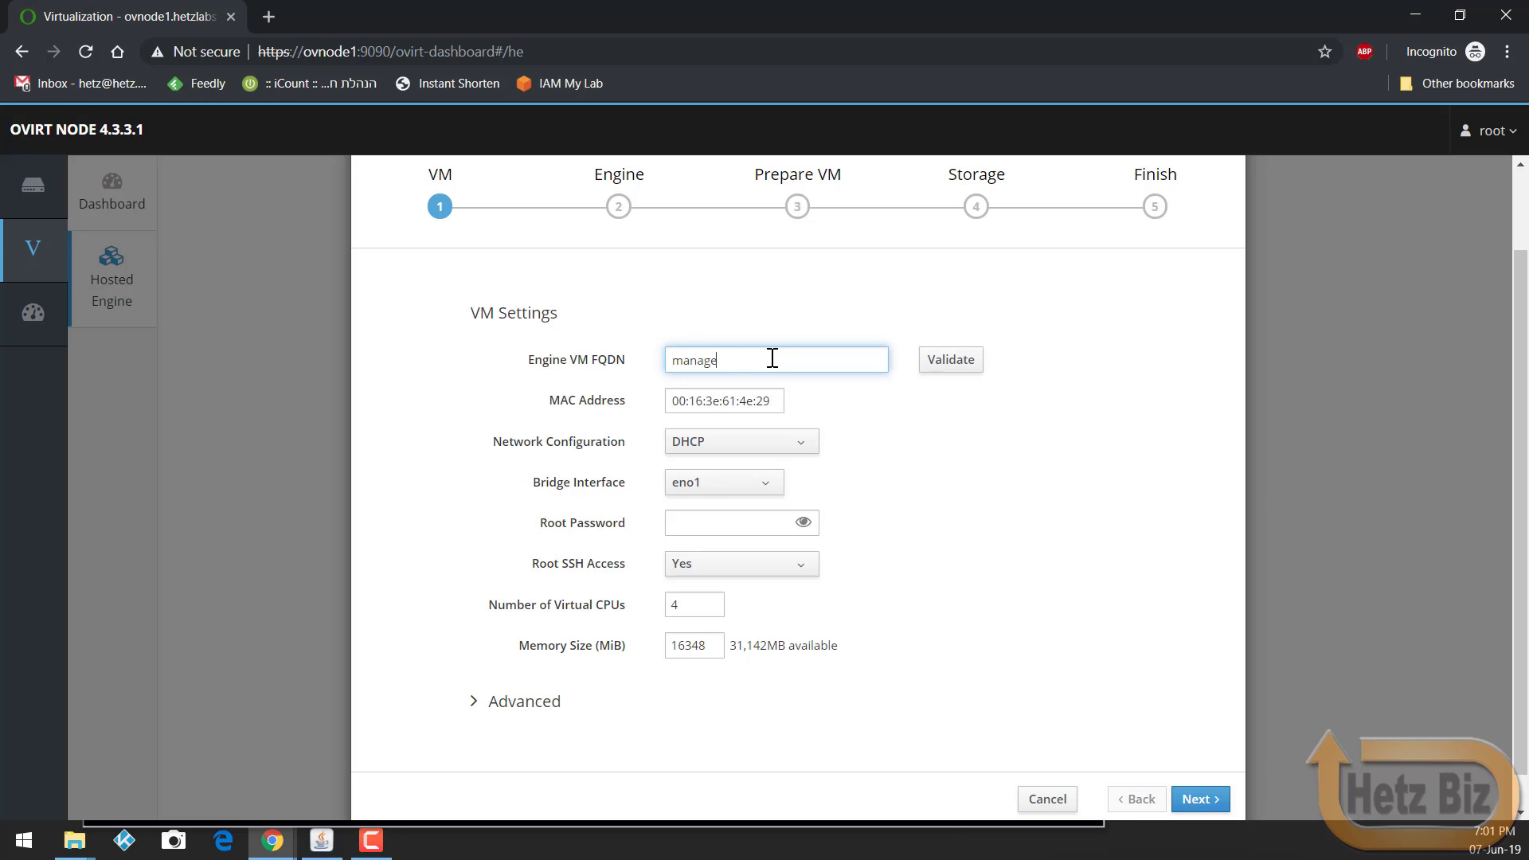
pyautogui.write('.hetzlabs.co')
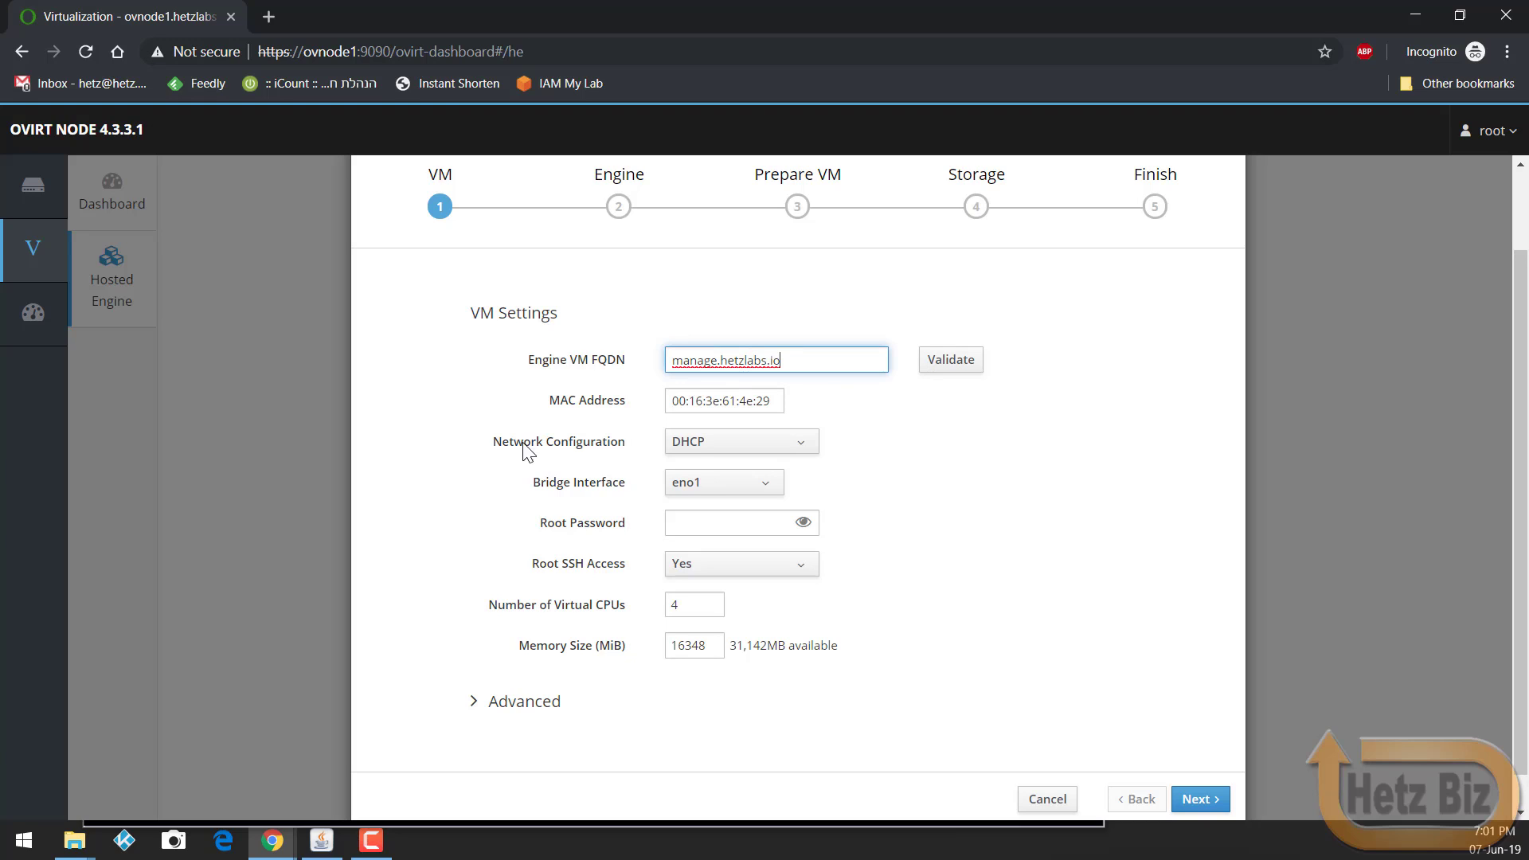
pyautogui.click(678, 446)
pyautogui.click(708, 495)
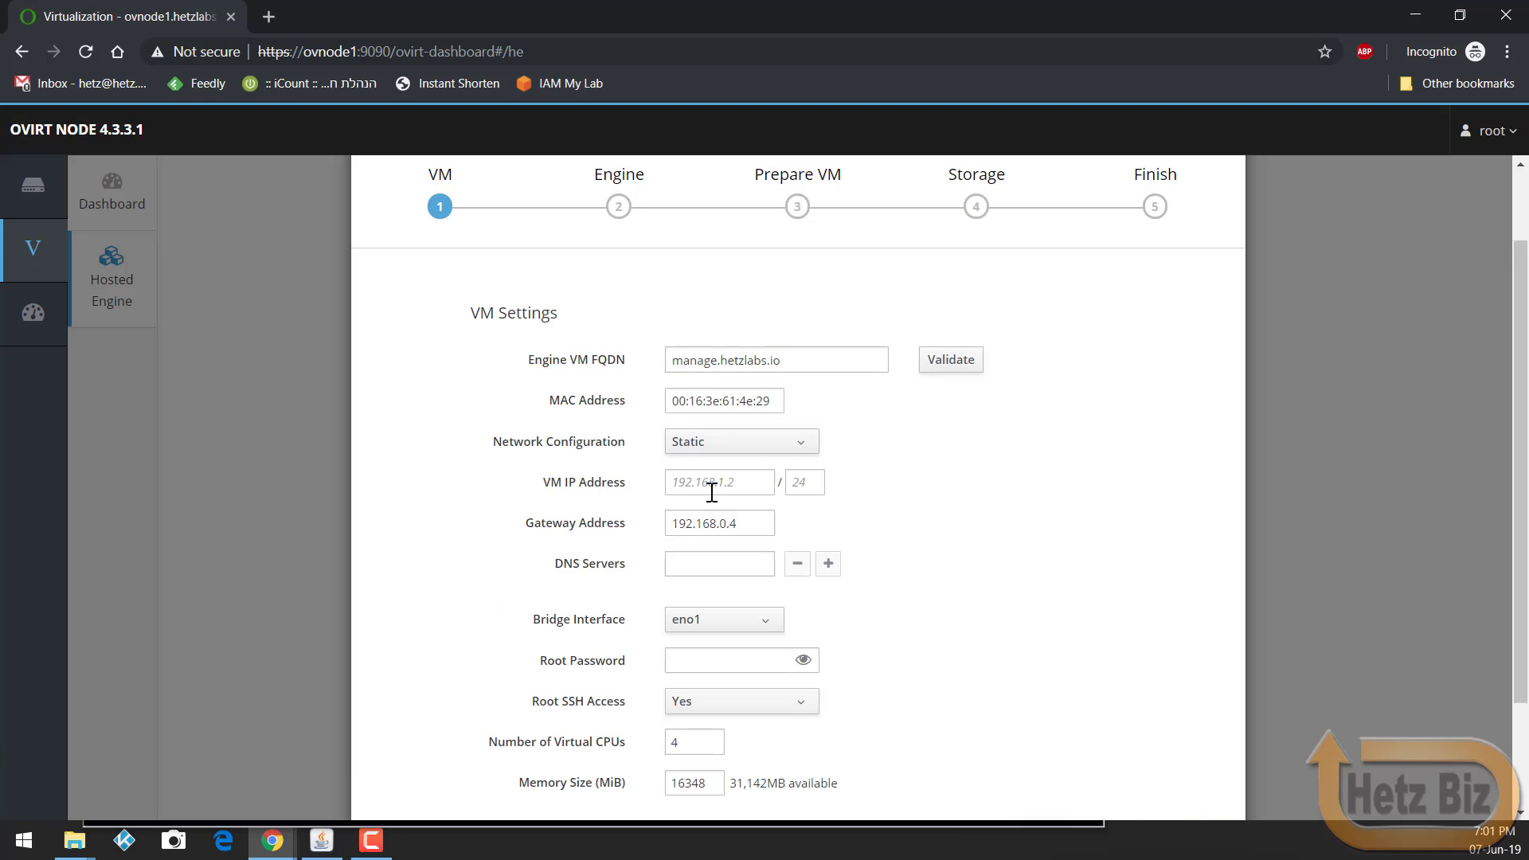
pyautogui.click(744, 495)
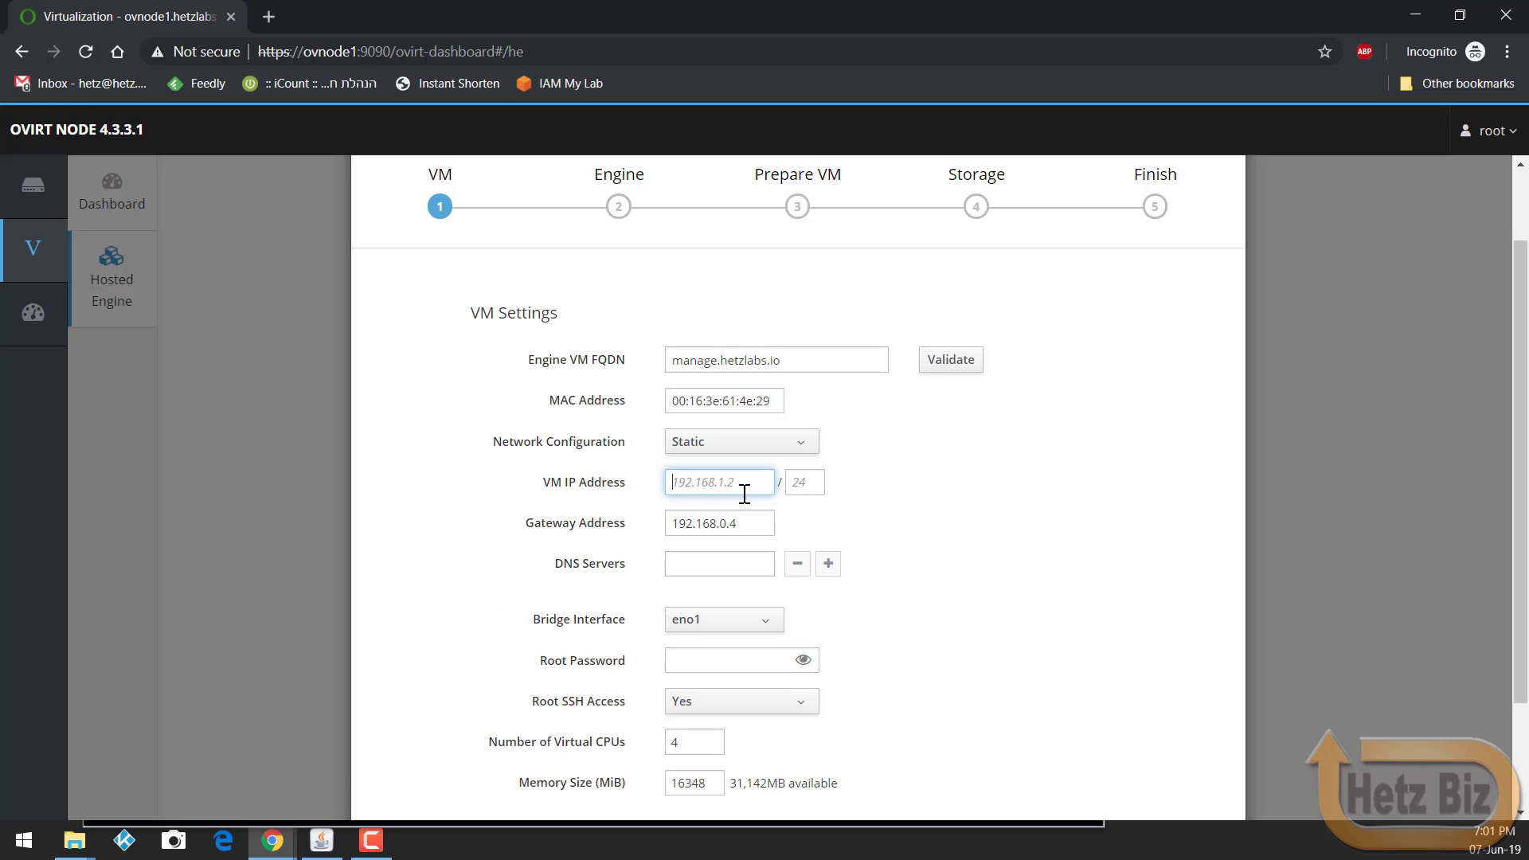
pyautogui.write('192.168')
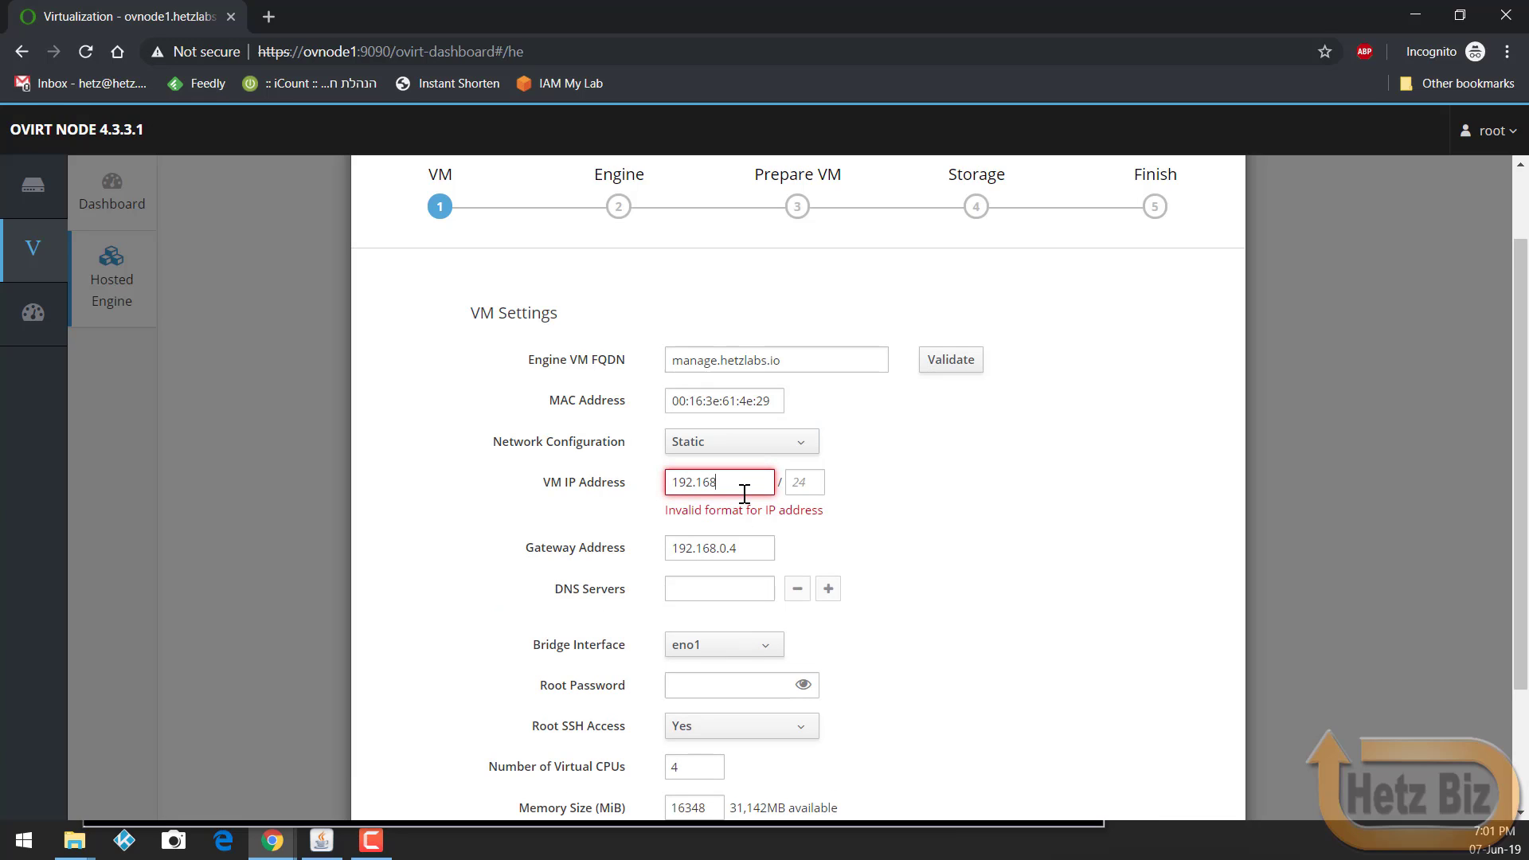
pyautogui.write('.0.8')
pyautogui.press('Tab')
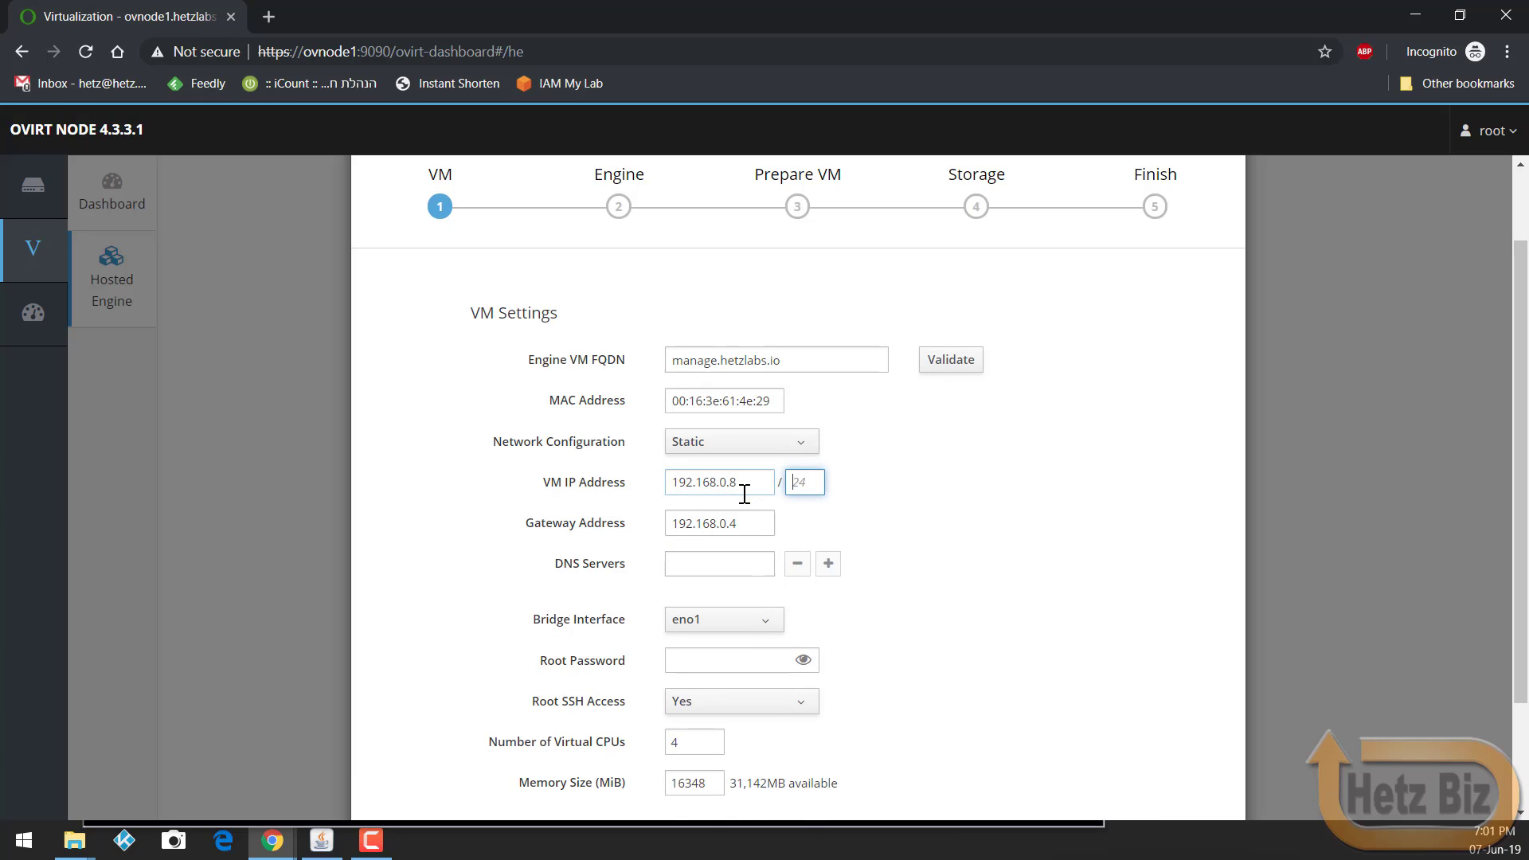
pyautogui.write('24')
# Step: Set the gateway to 192.168.0.1 and DNS server to 192.168.0.4
pyautogui.click(745, 525)
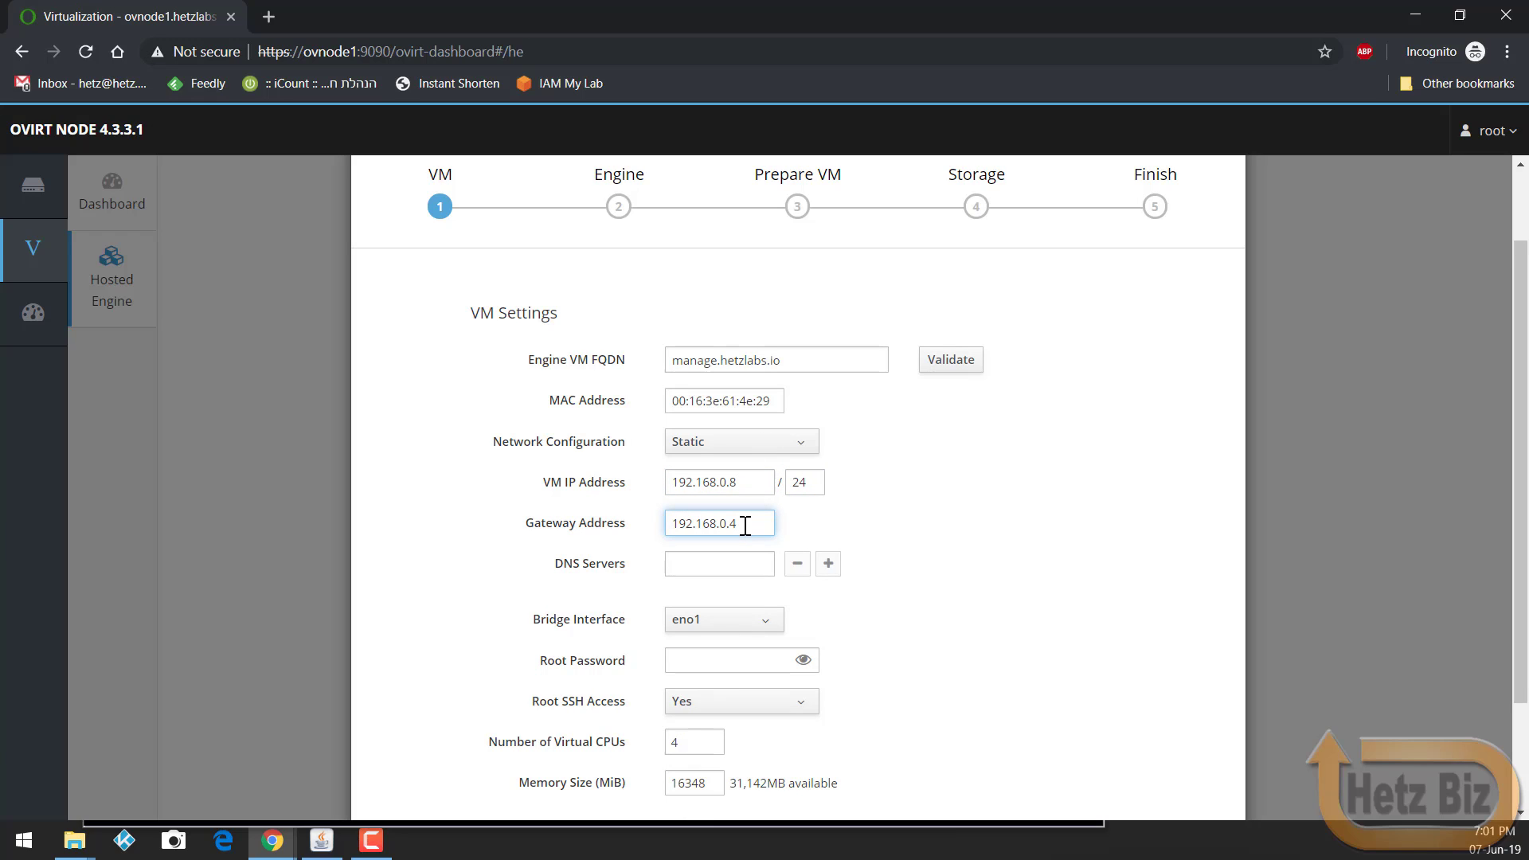
pyautogui.press('BackSpace')
pyautogui.write('1')
pyautogui.click(763, 562)
pyautogui.write('192.168')
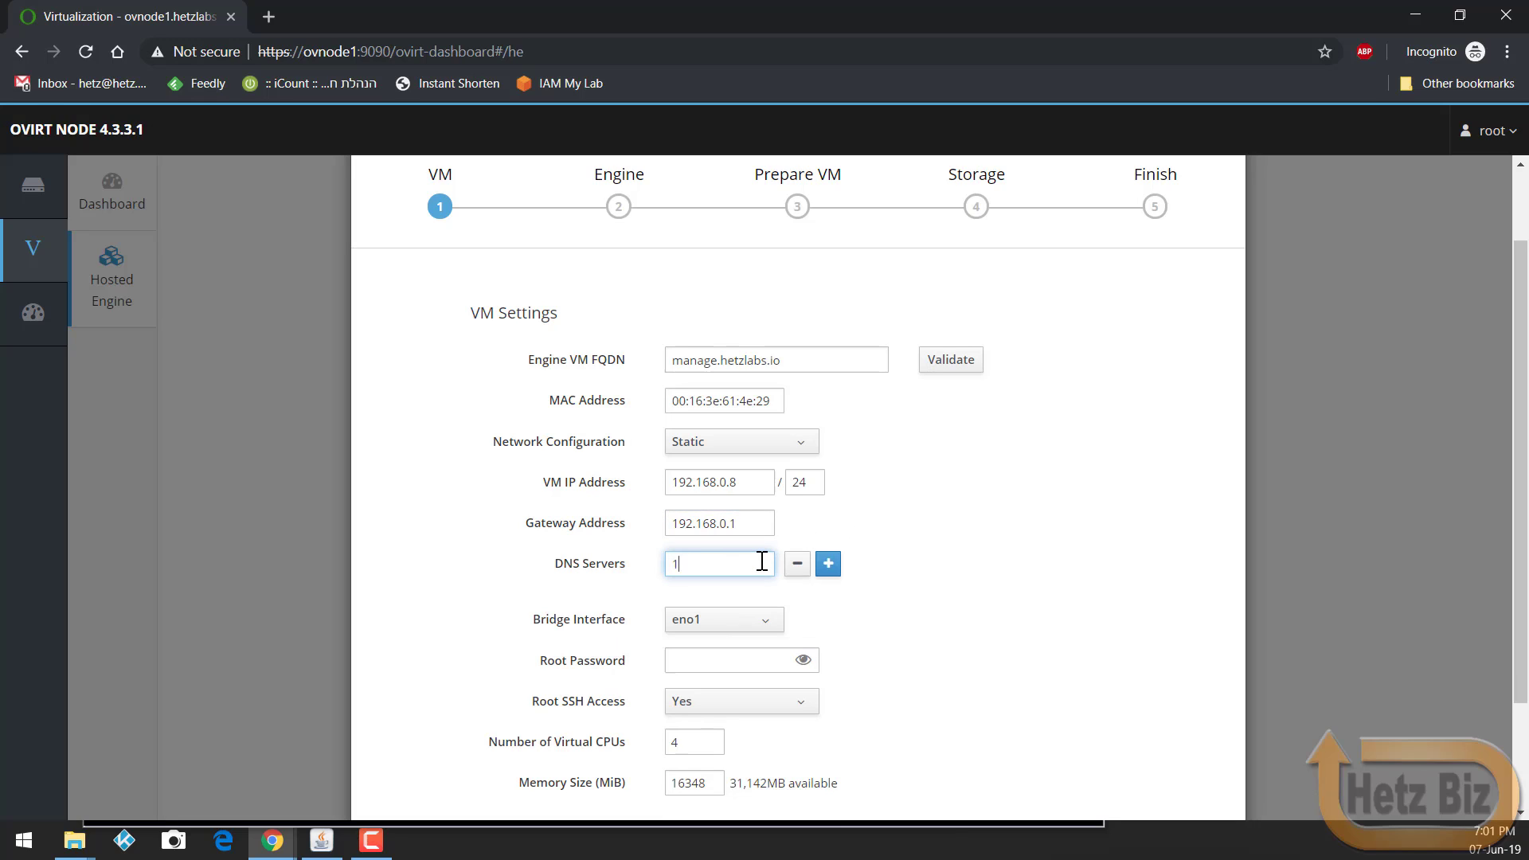
pyautogui.write('.0.34')
pyautogui.press('BackSpace')
pyautogui.press('BackSpace')
pyautogui.write('4')
# Step: Enter the engine VM root password and change memory size to 8192 MiB
pyautogui.scroll(-2, 637, 398)
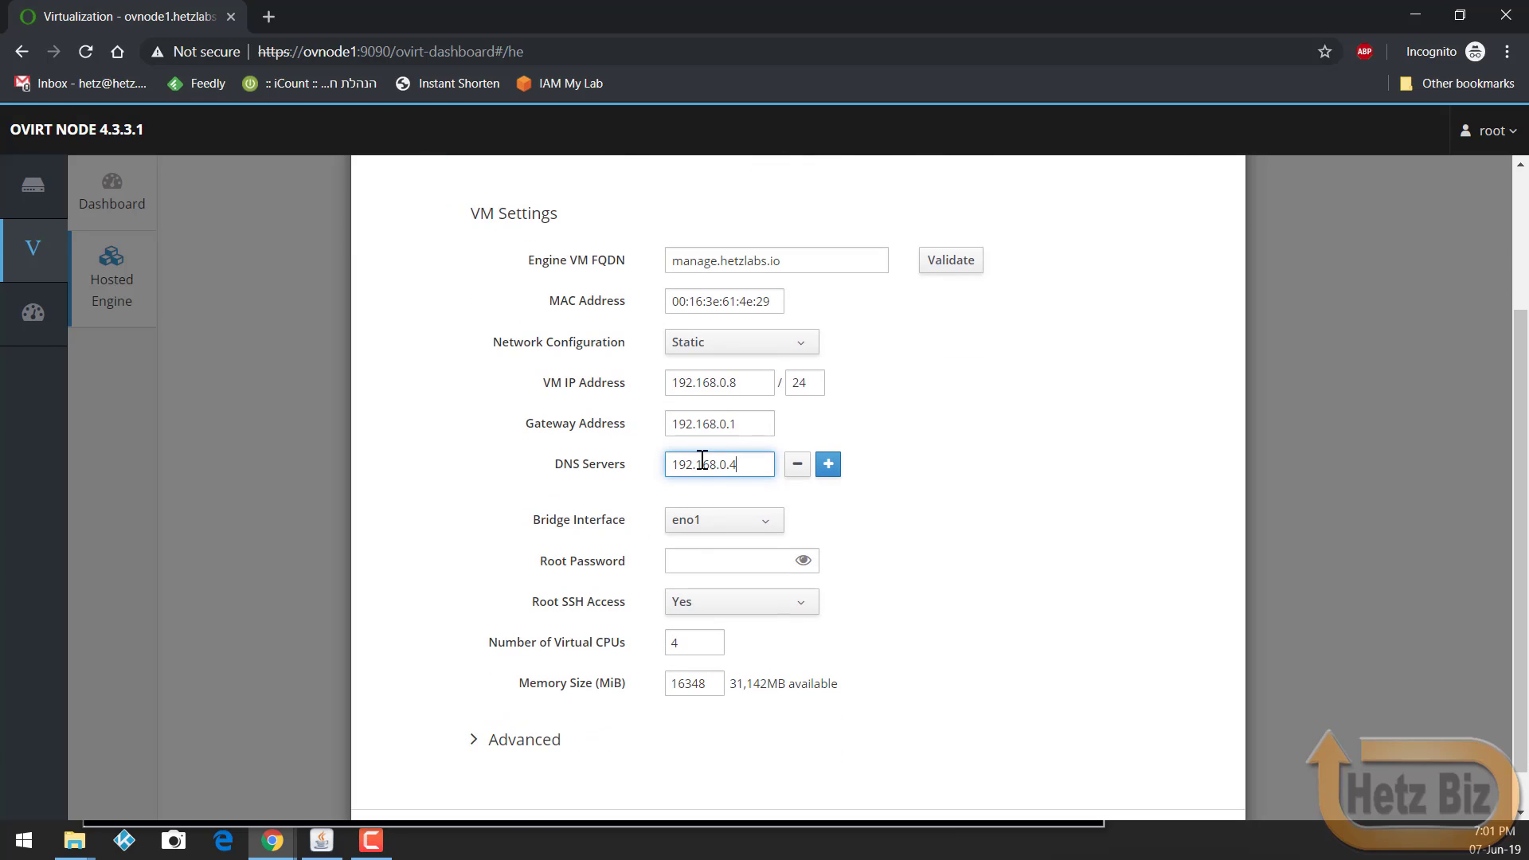
pyautogui.click(711, 559)
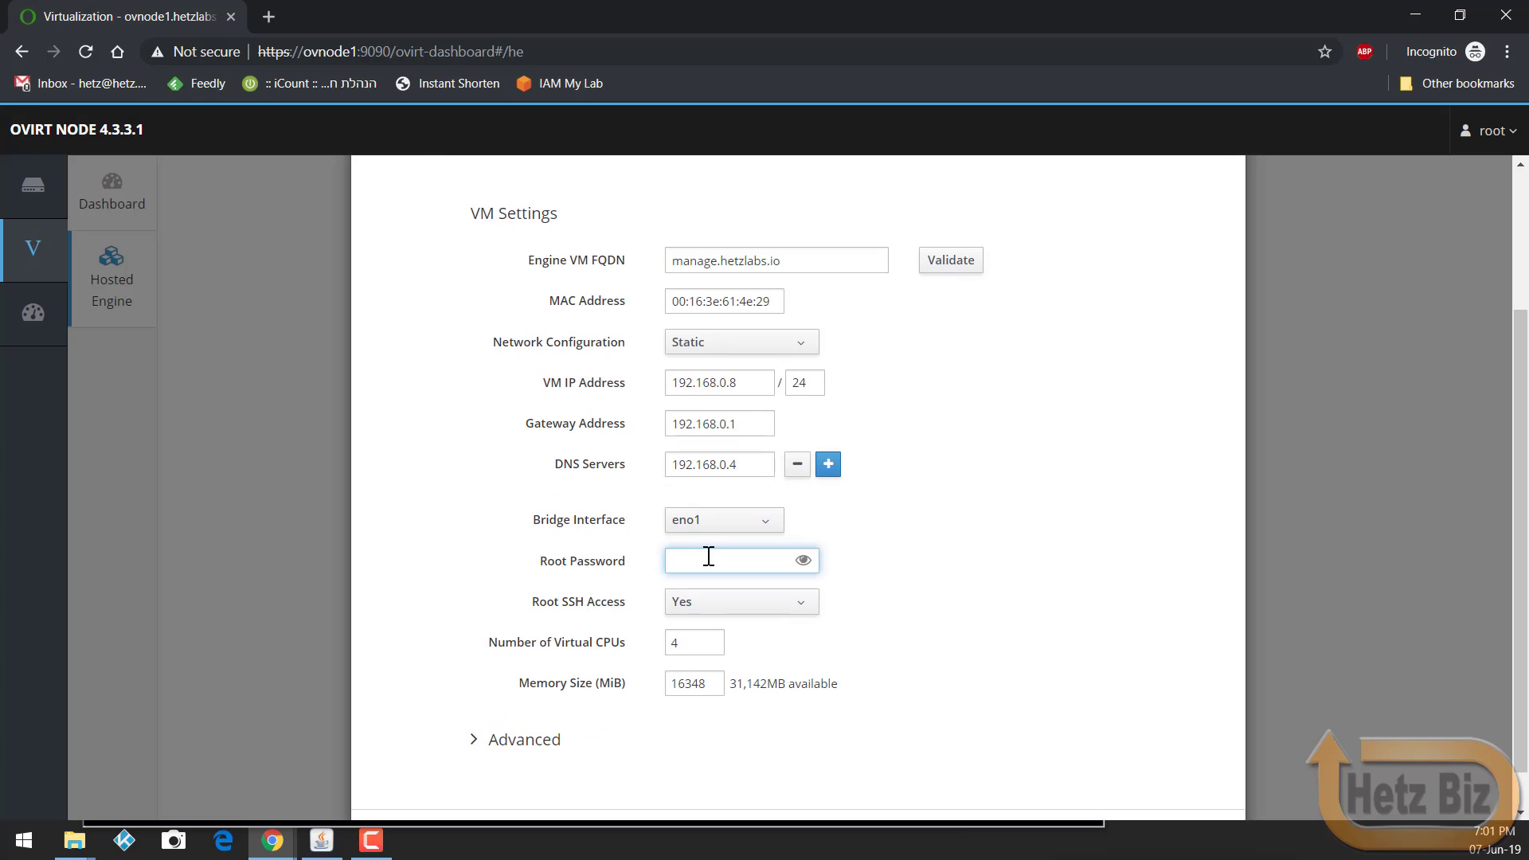
pyautogui.write('••••••')
pyautogui.scroll(-1, 842, 354)
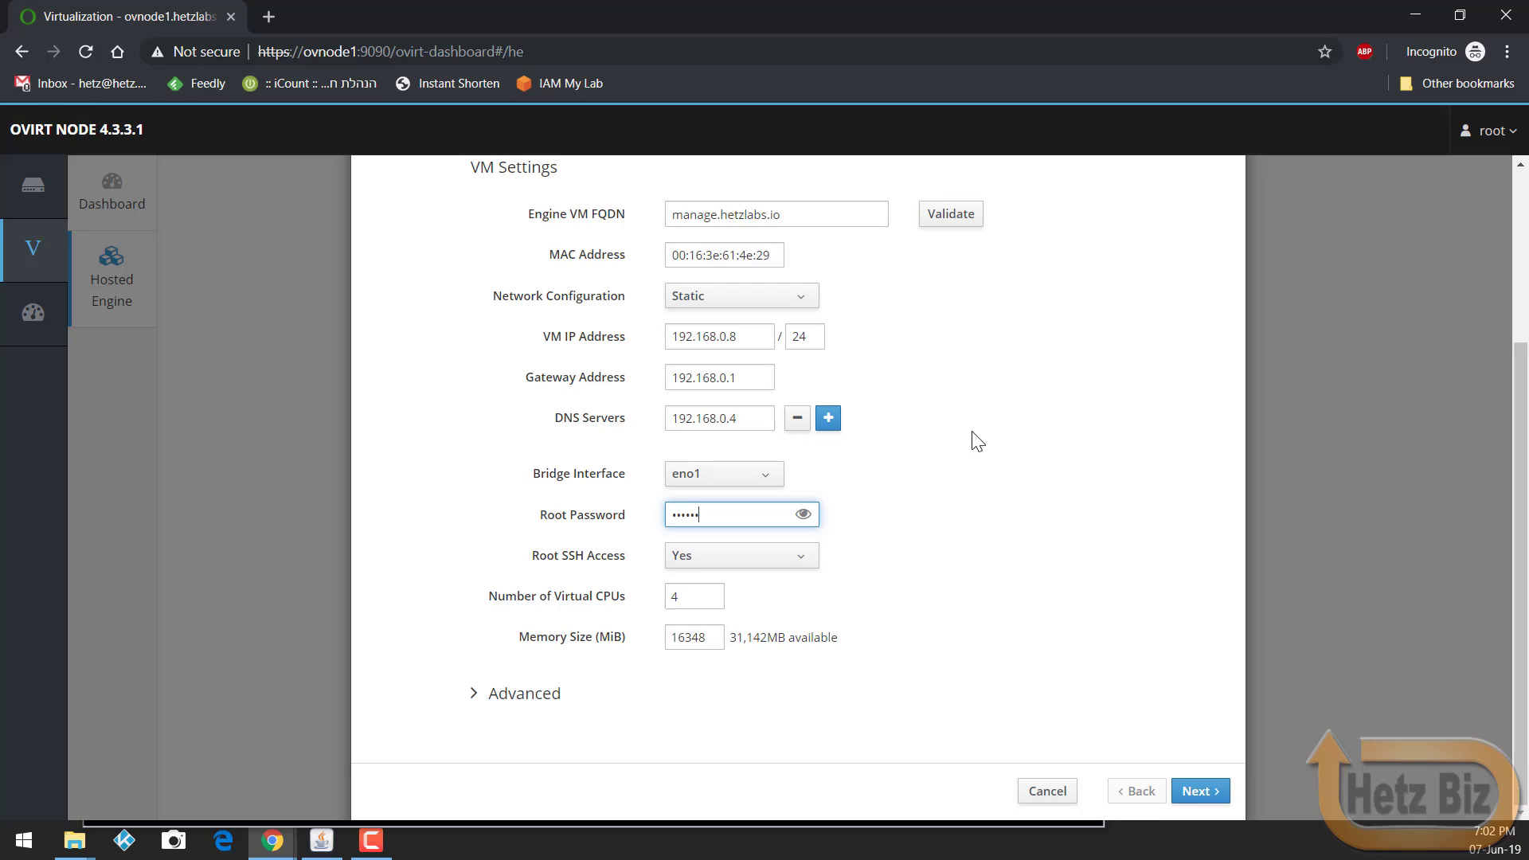
pyautogui.click(715, 642)
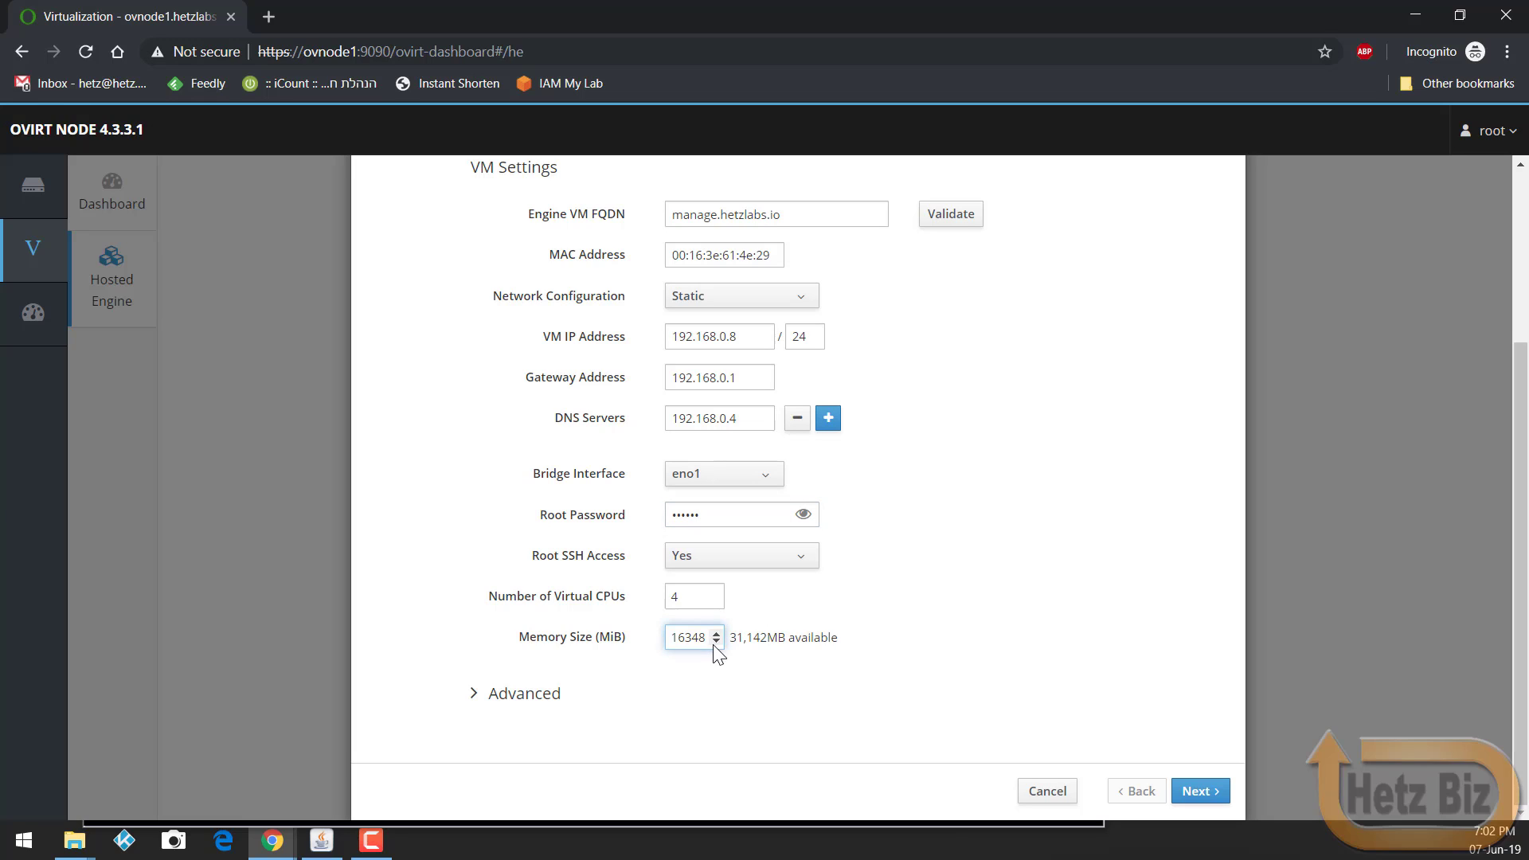
pyautogui.doubleClick(695, 639)
pyautogui.write('819')
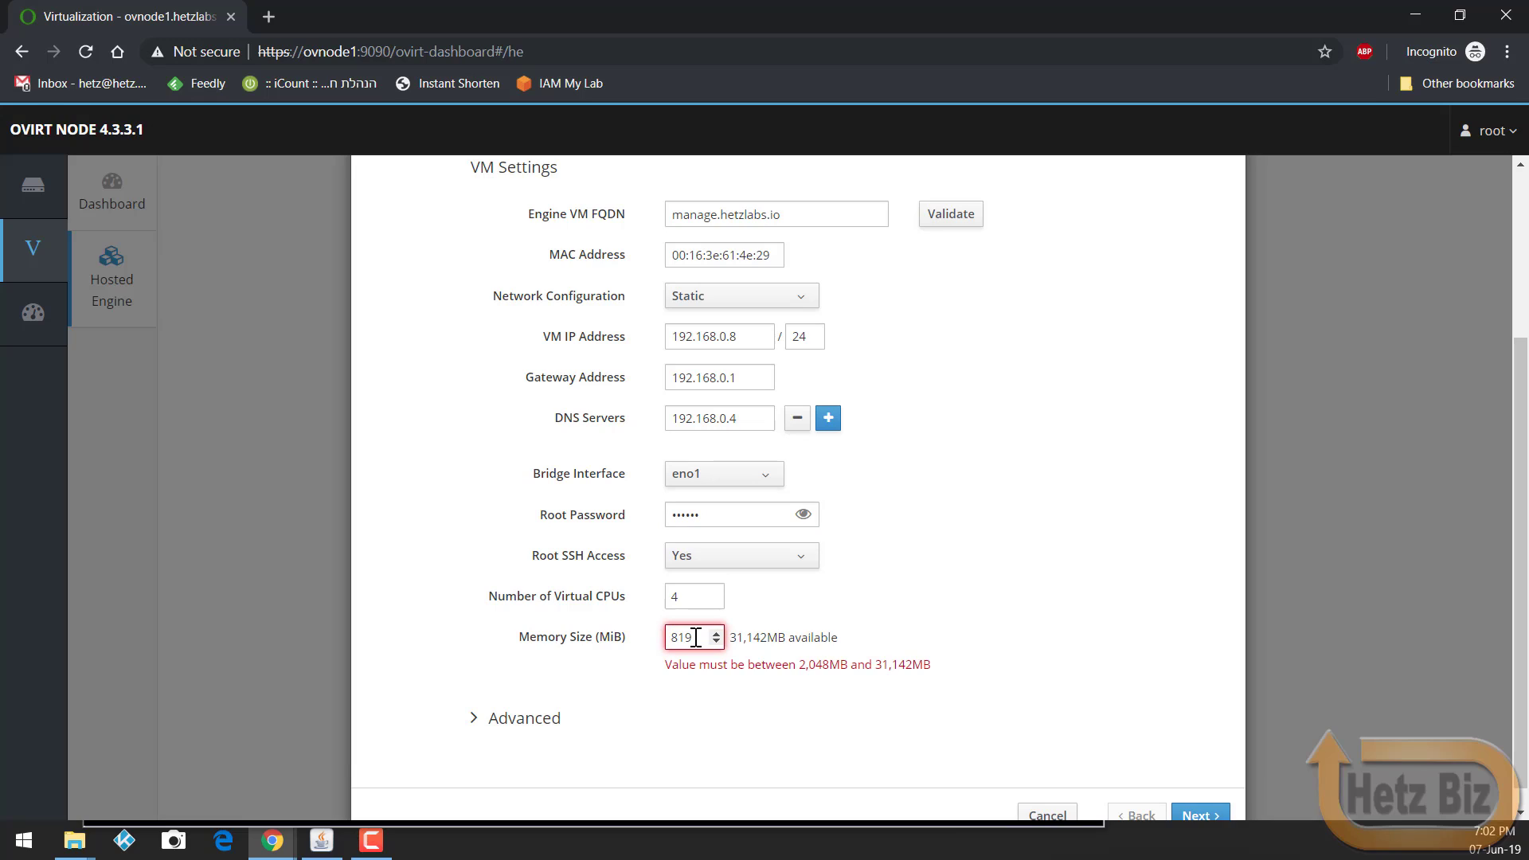
pyautogui.write('2')
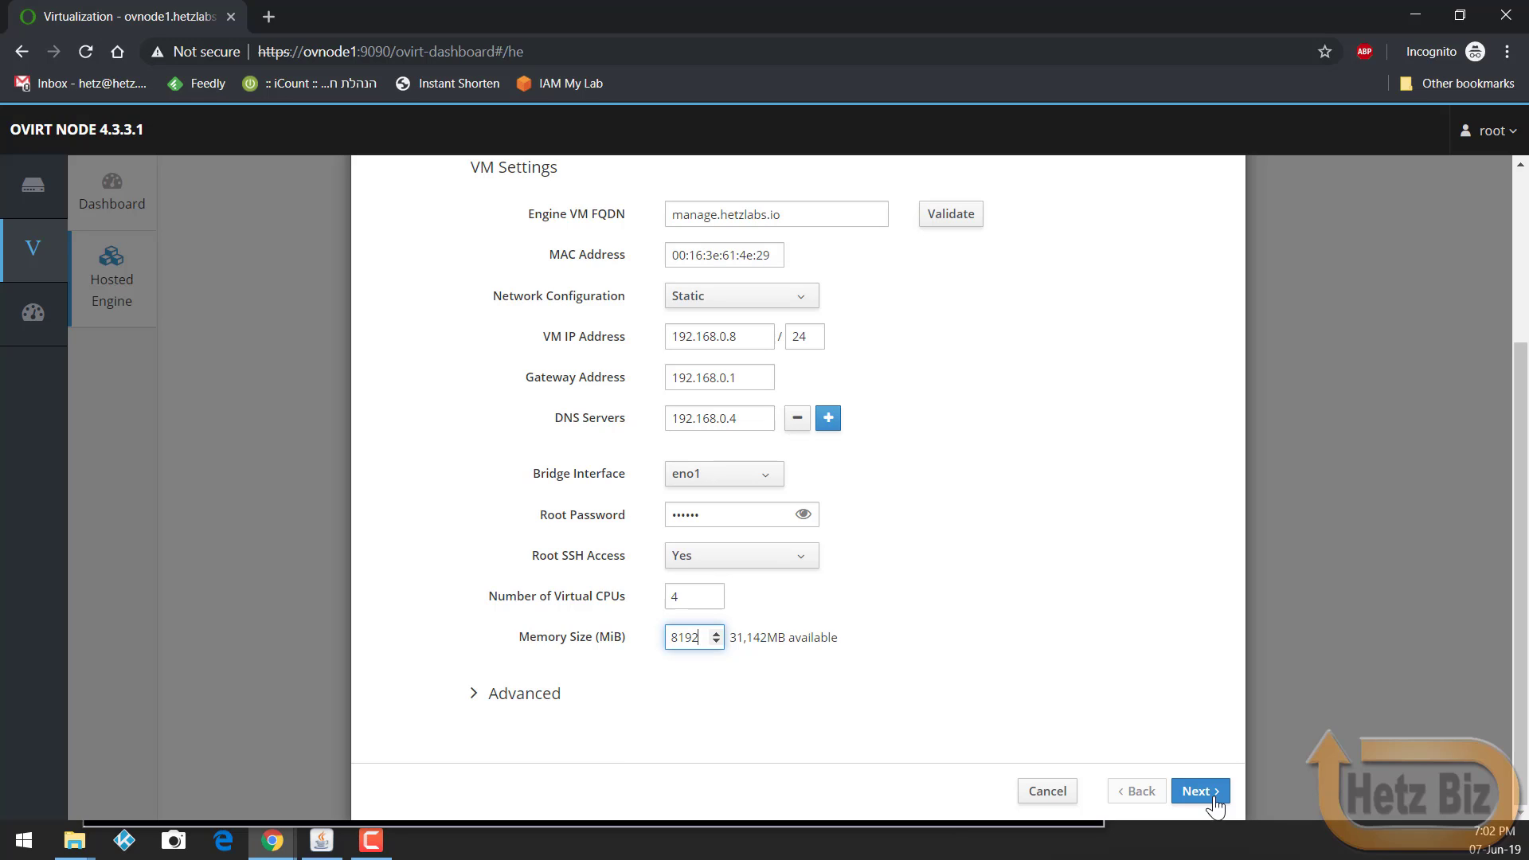
# Step: Review the advanced VM settings, then proceed to the Engine credentials step
pyautogui.click(540, 697)
pyautogui.scroll(-2, 832, 705)
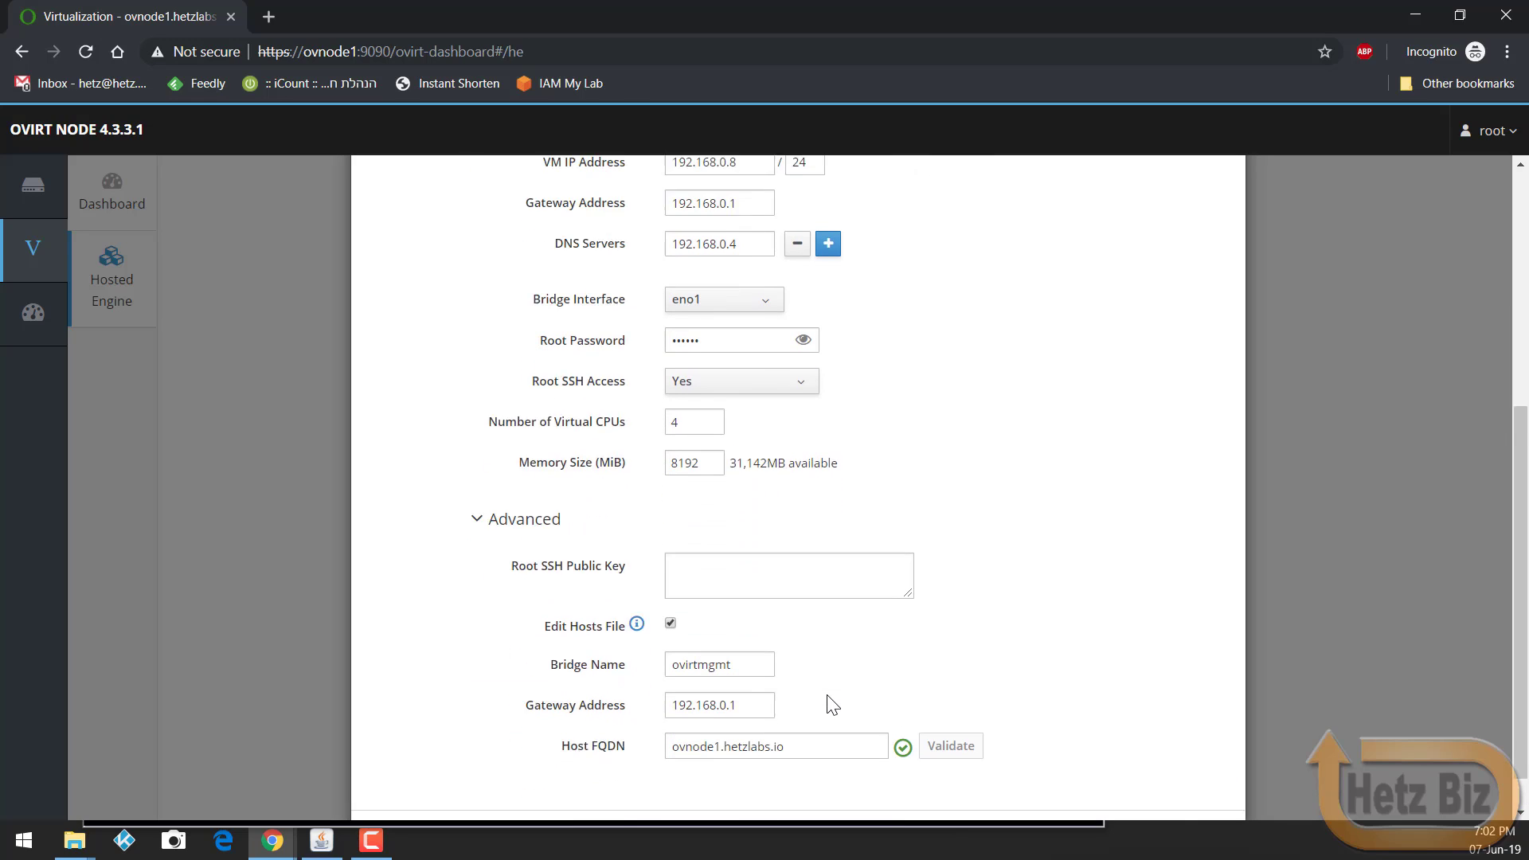
pyautogui.scroll(-1, 833, 705)
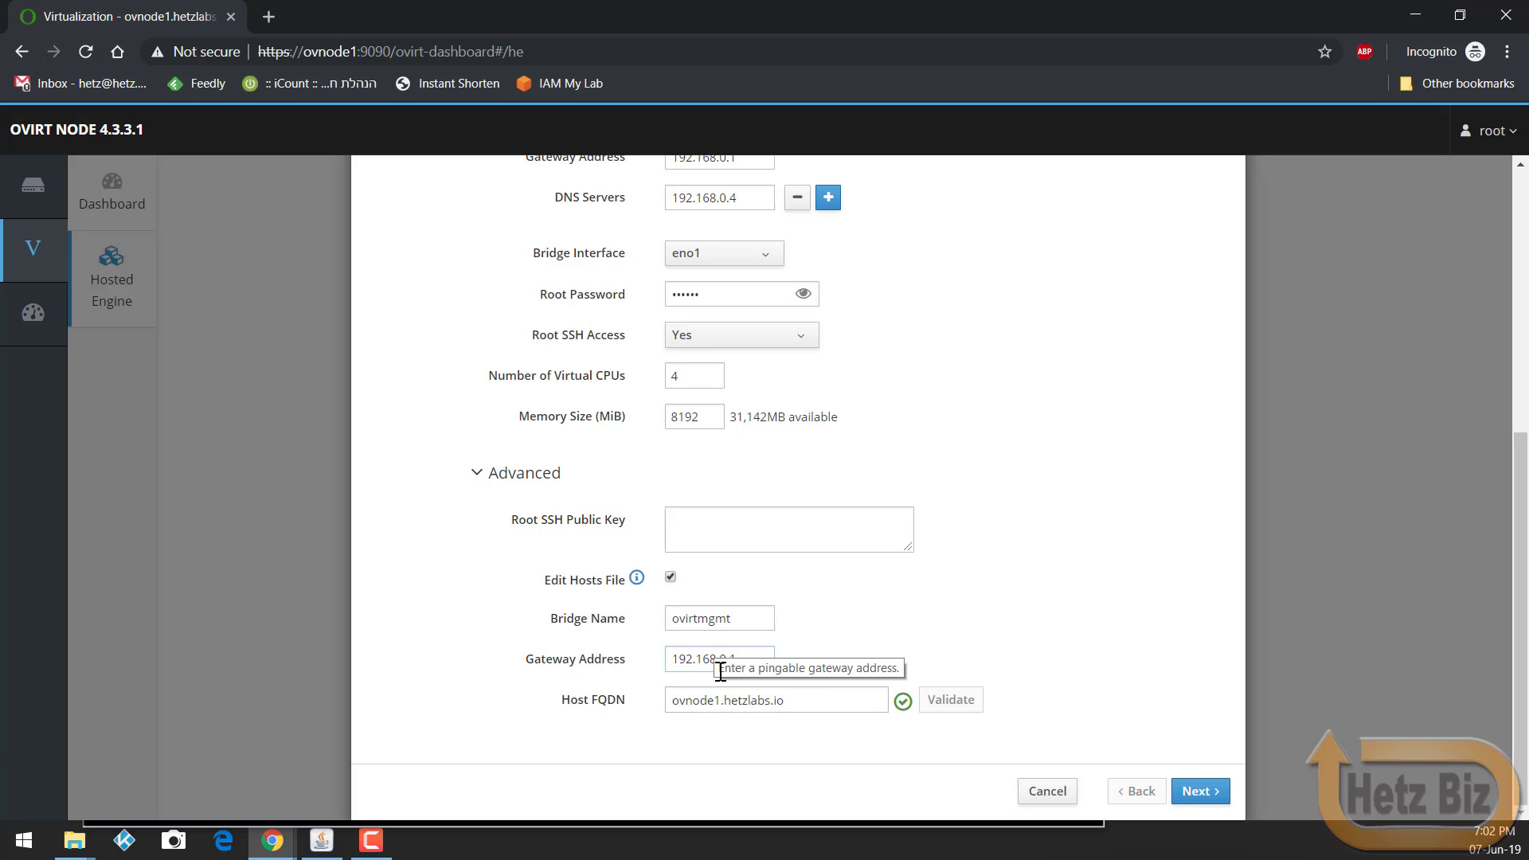
pyautogui.click(1199, 791)
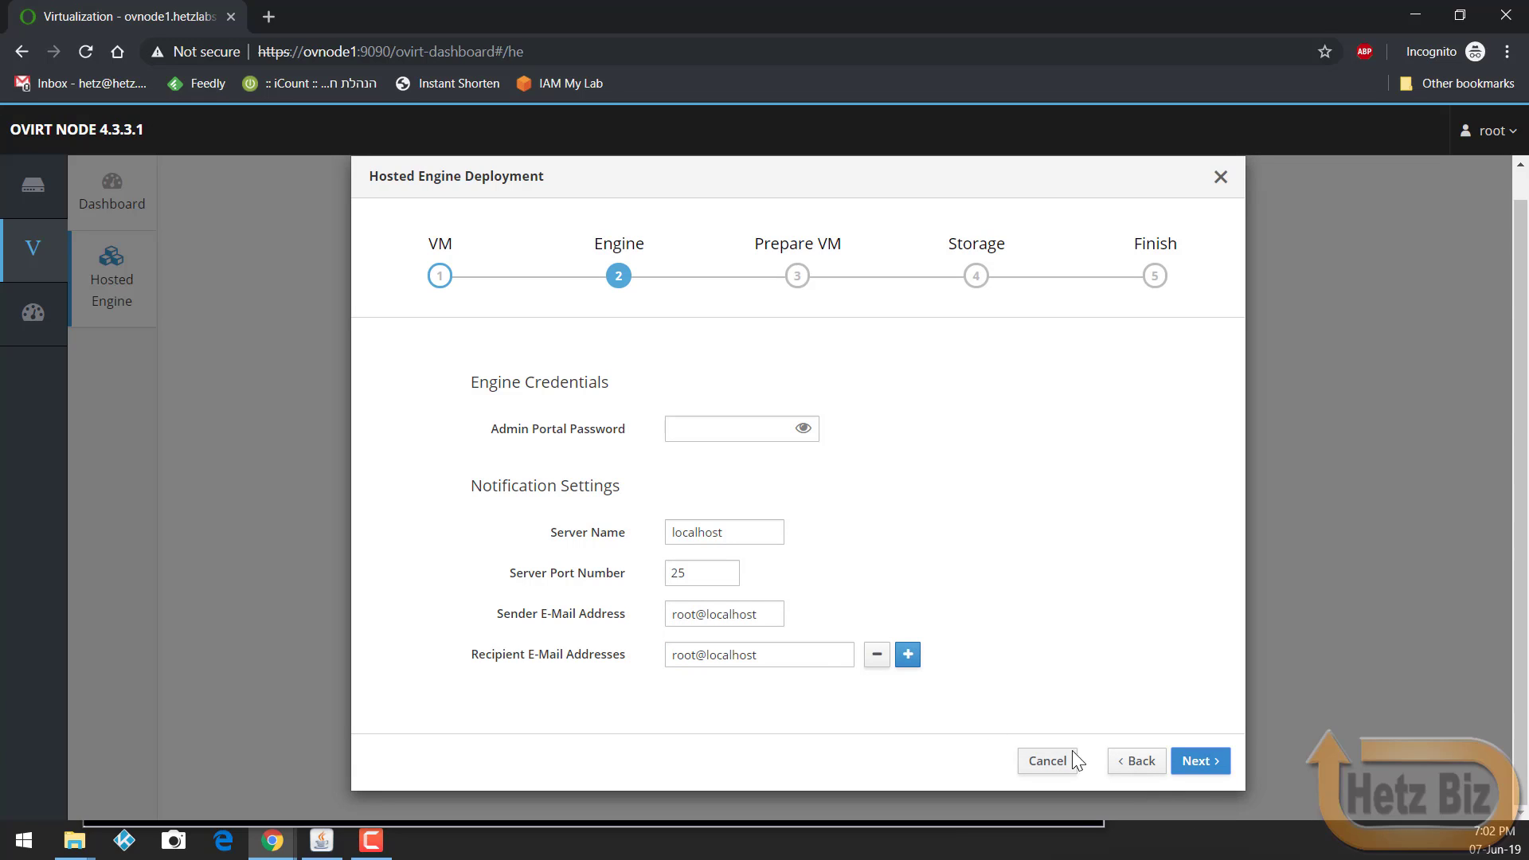
# Step: Enter the admin portal password, keep localhost notification defaults, and proceed to Prepare VM
pyautogui.click(713, 437)
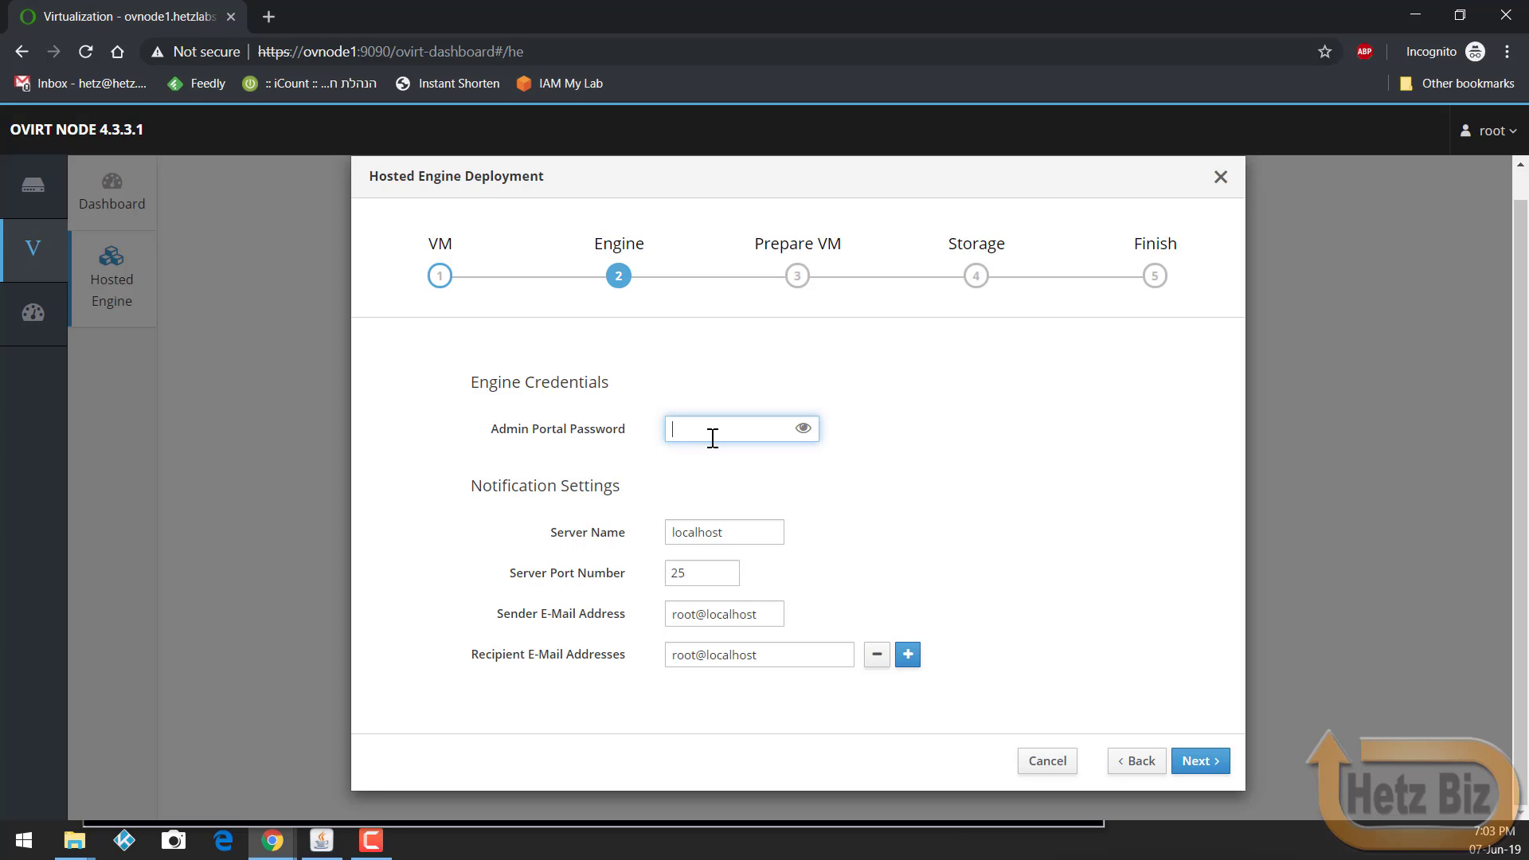
pyautogui.write('******')
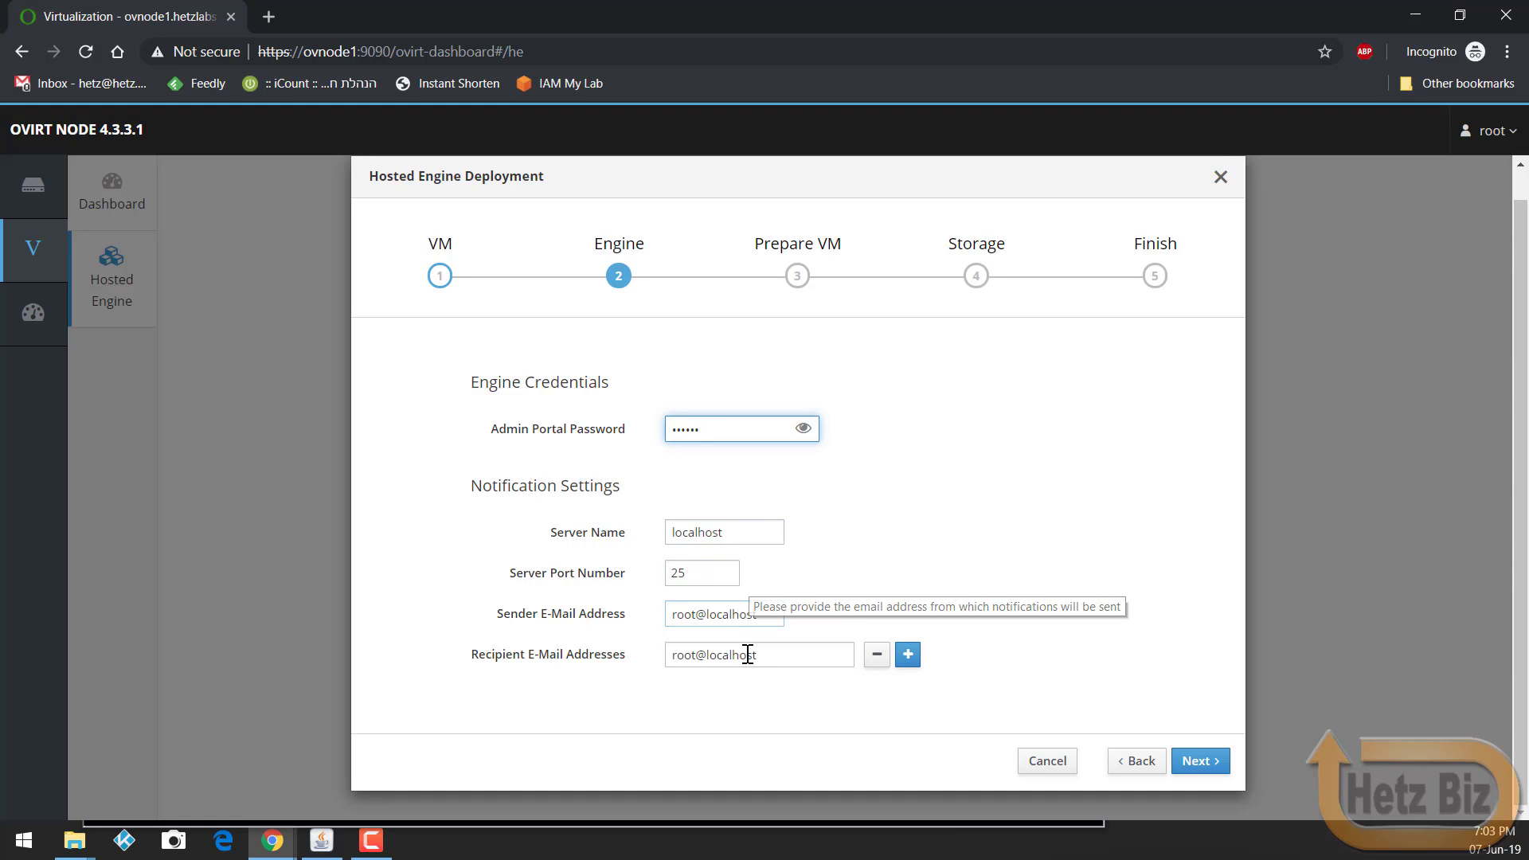
pyautogui.click(1200, 771)
pyautogui.scroll(3, 652, 444)
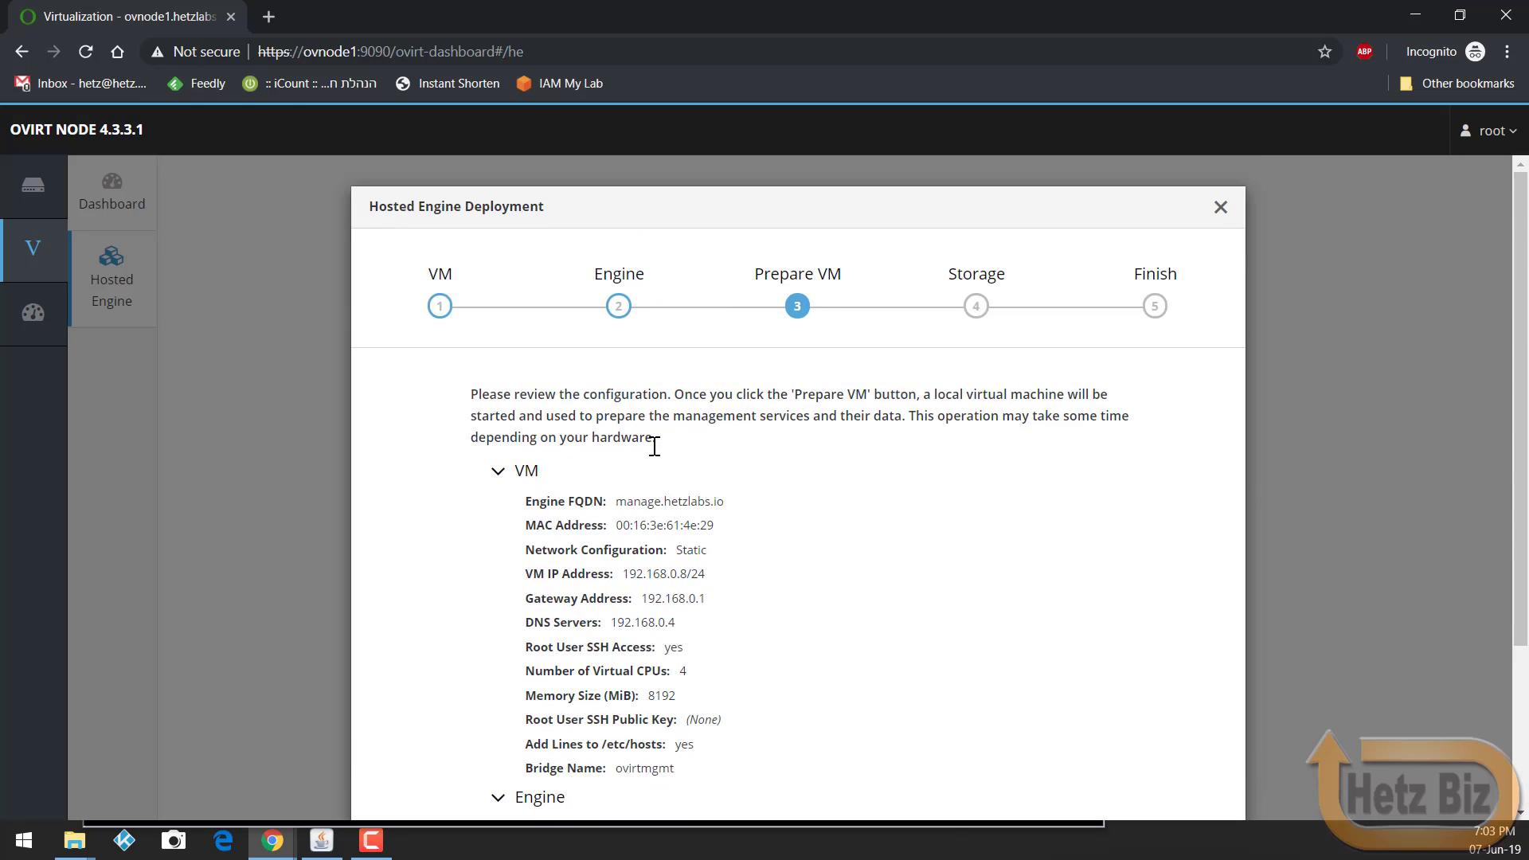
# Step: Run Prepare VM and follow the hosted_engine_setup log as it streams
pyautogui.scroll(-3, 652, 444)
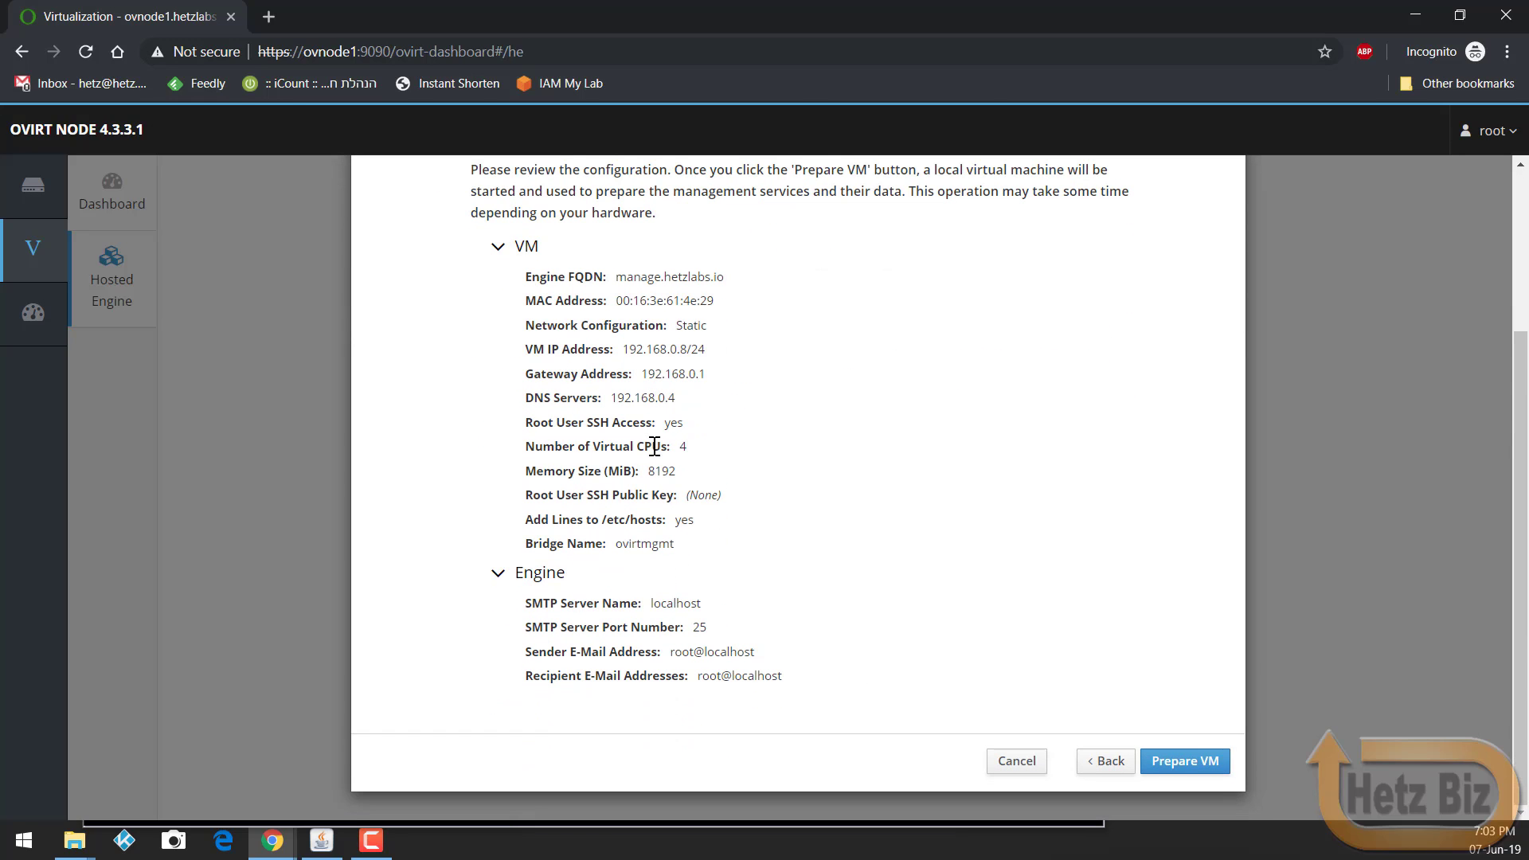
pyautogui.click(1179, 759)
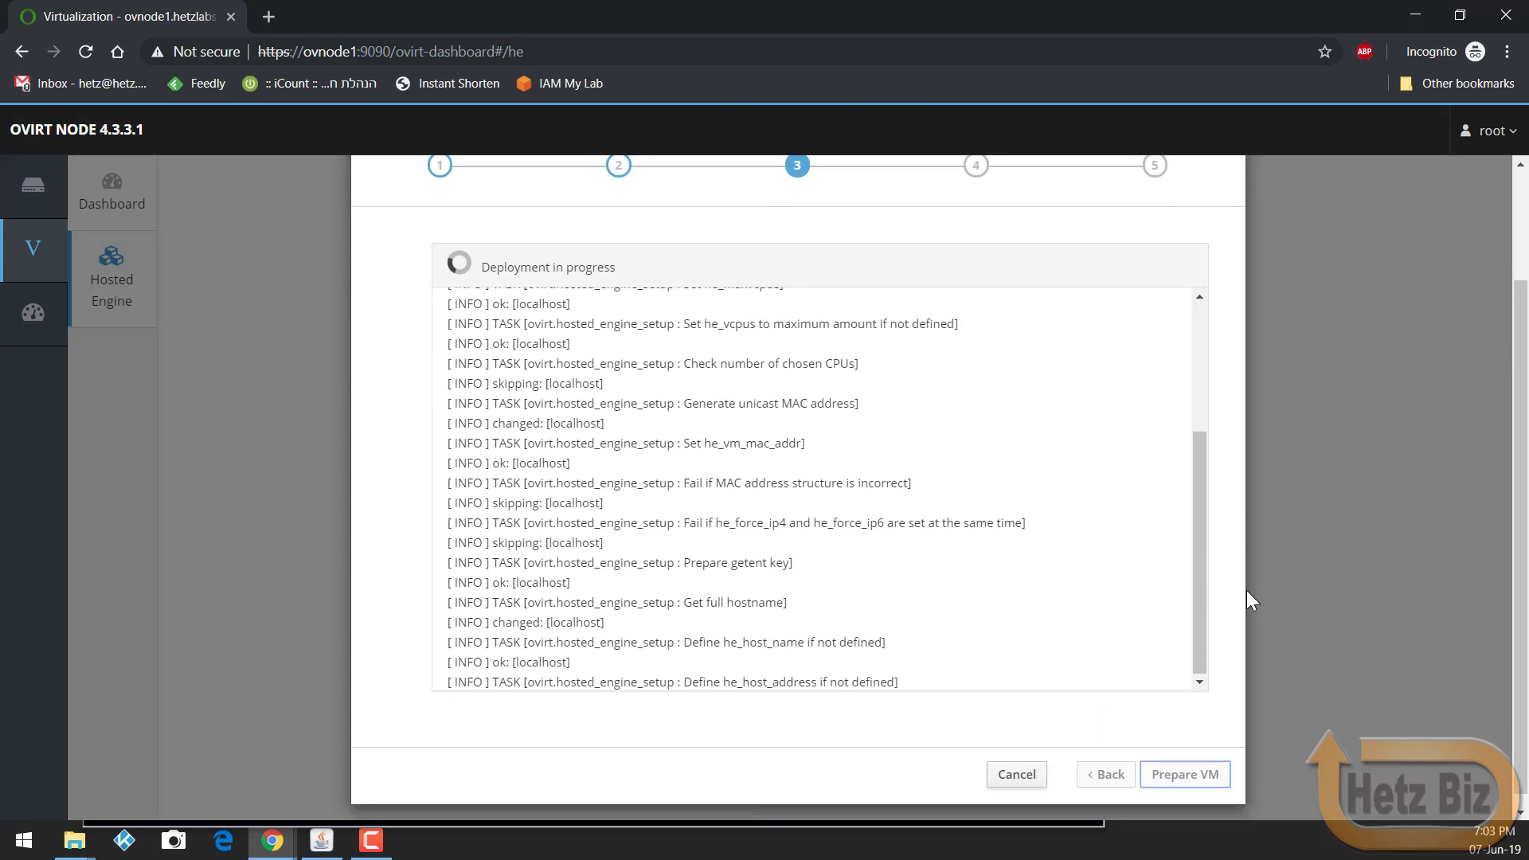
pyautogui.scroll(-2, 1245, 590)
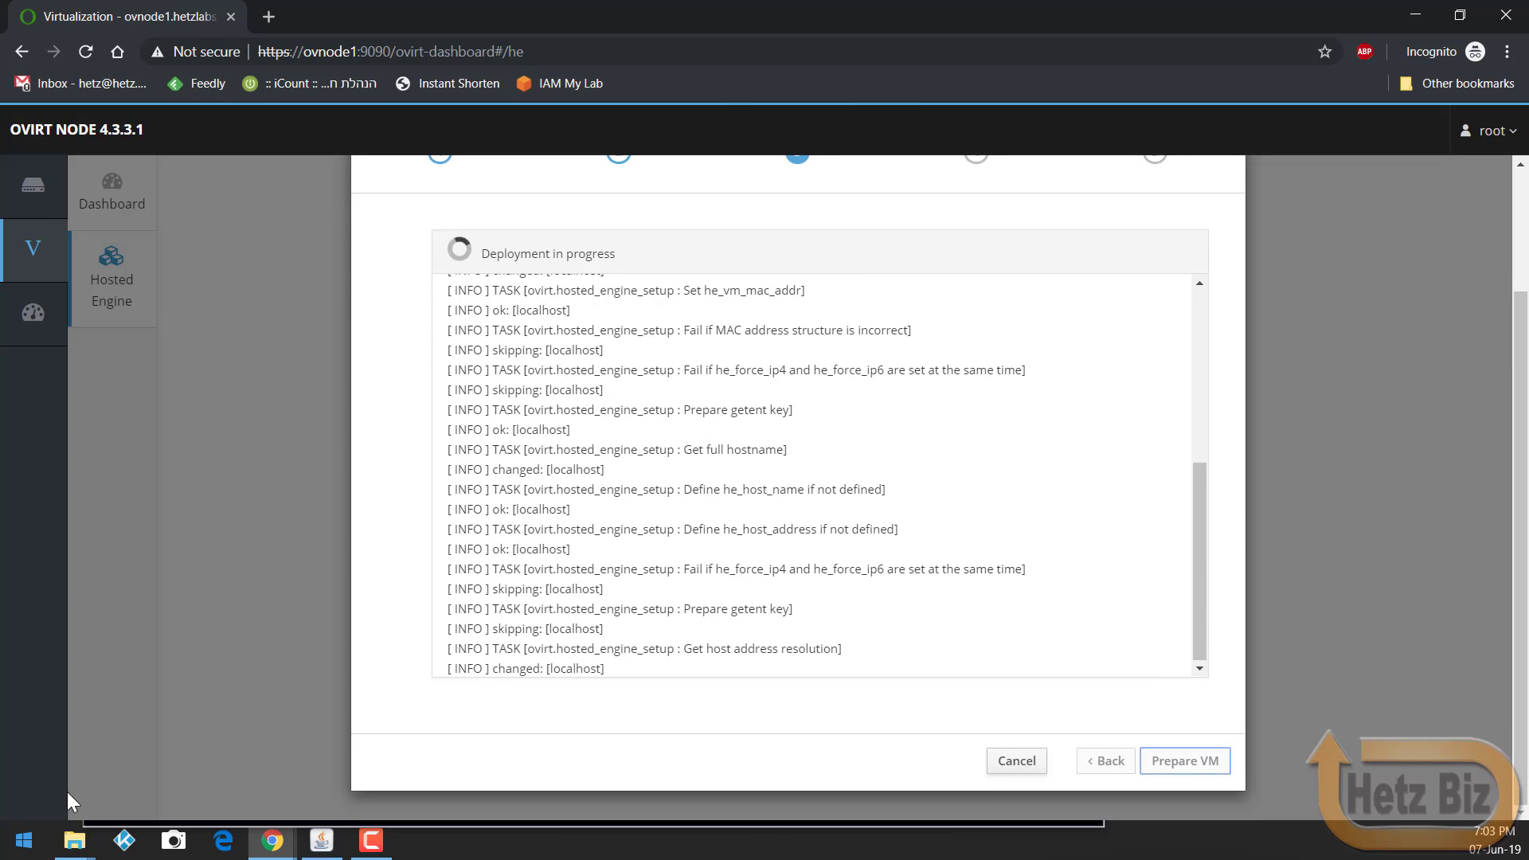
# Step: Log in as root on the iKVM console and list the contents of /var/log
pyautogui.click(321, 842)
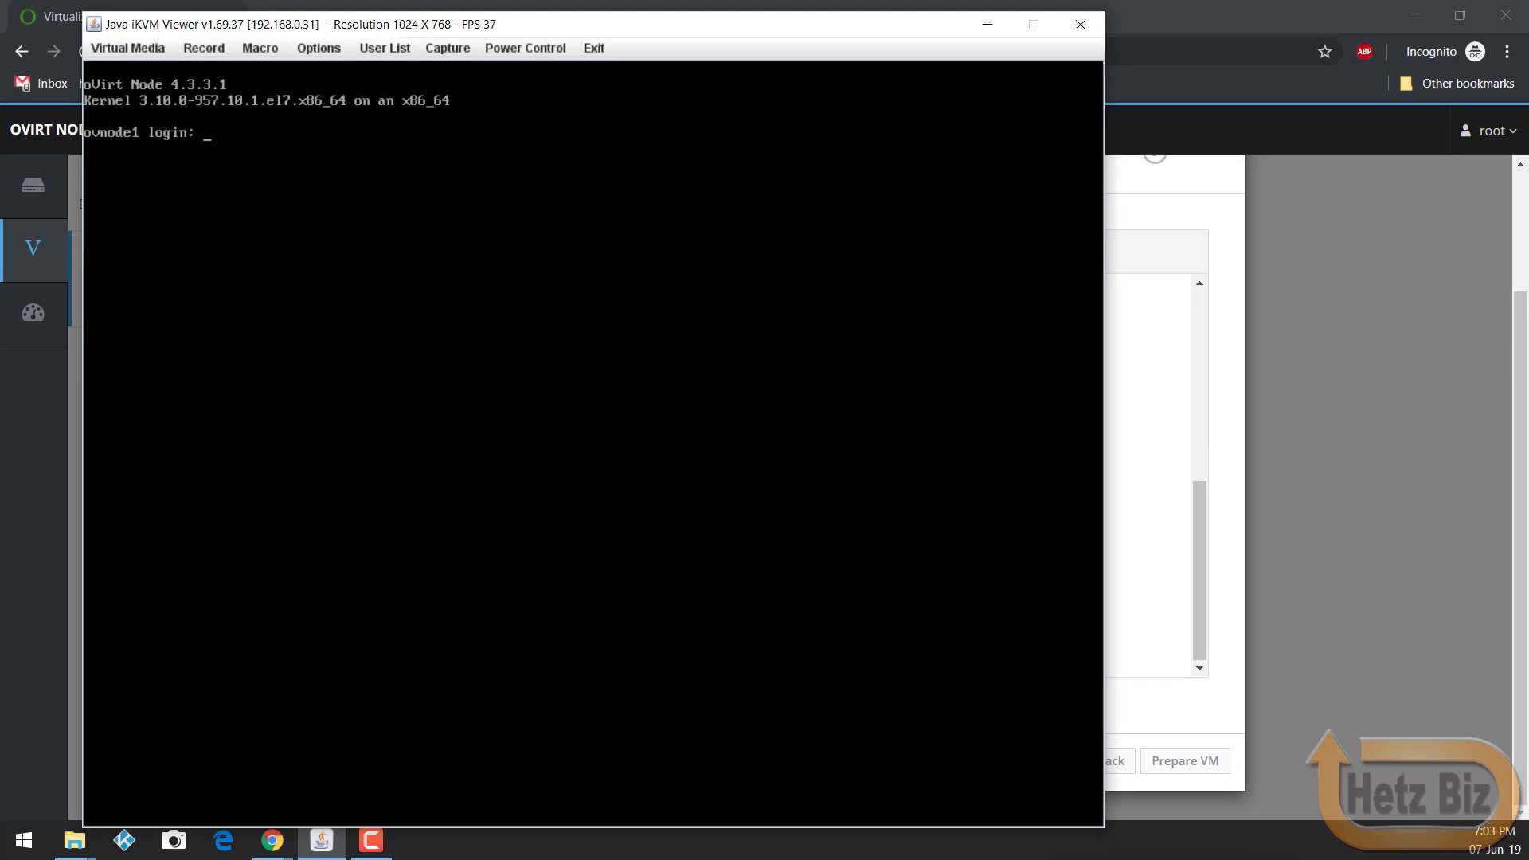
pyautogui.write('root')
pyautogui.press('Return')
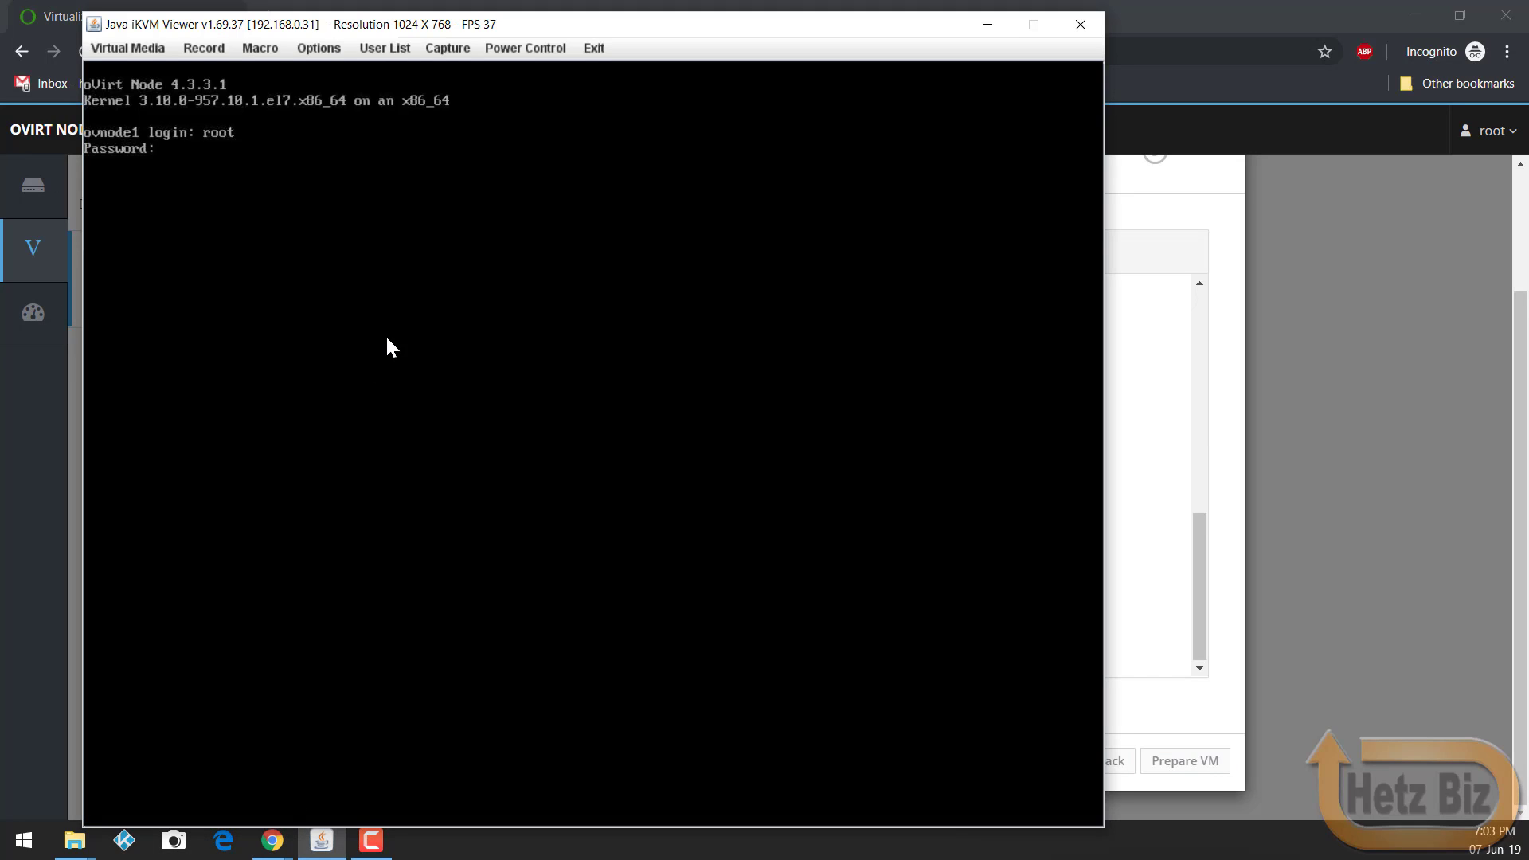
pyautogui.press('Return')
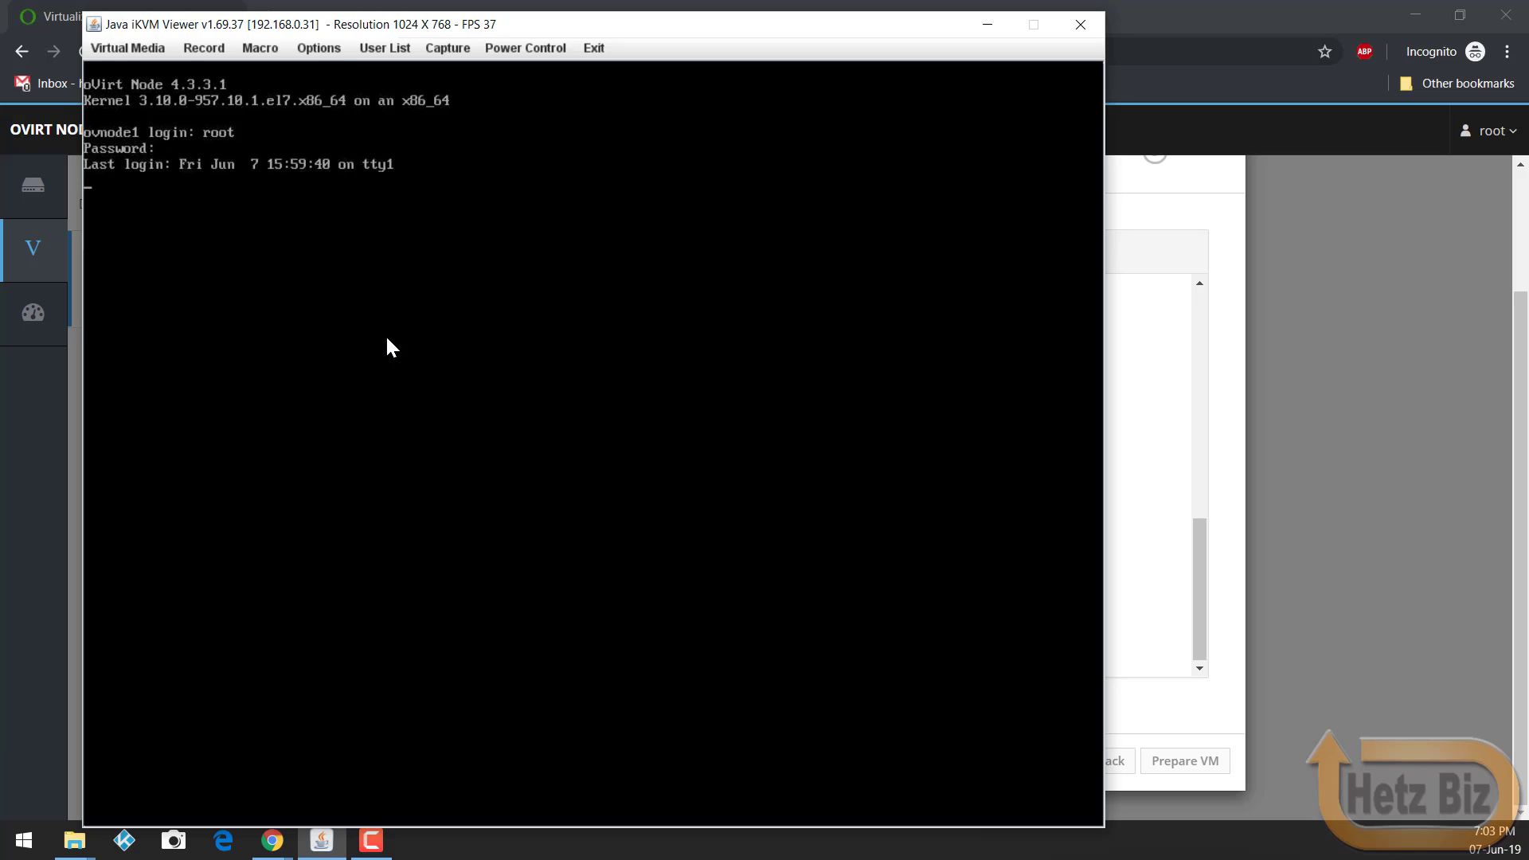
pyautogui.write('cd /vqa')
pyautogui.press('BackSpace')
pyautogui.press('BackSpace')
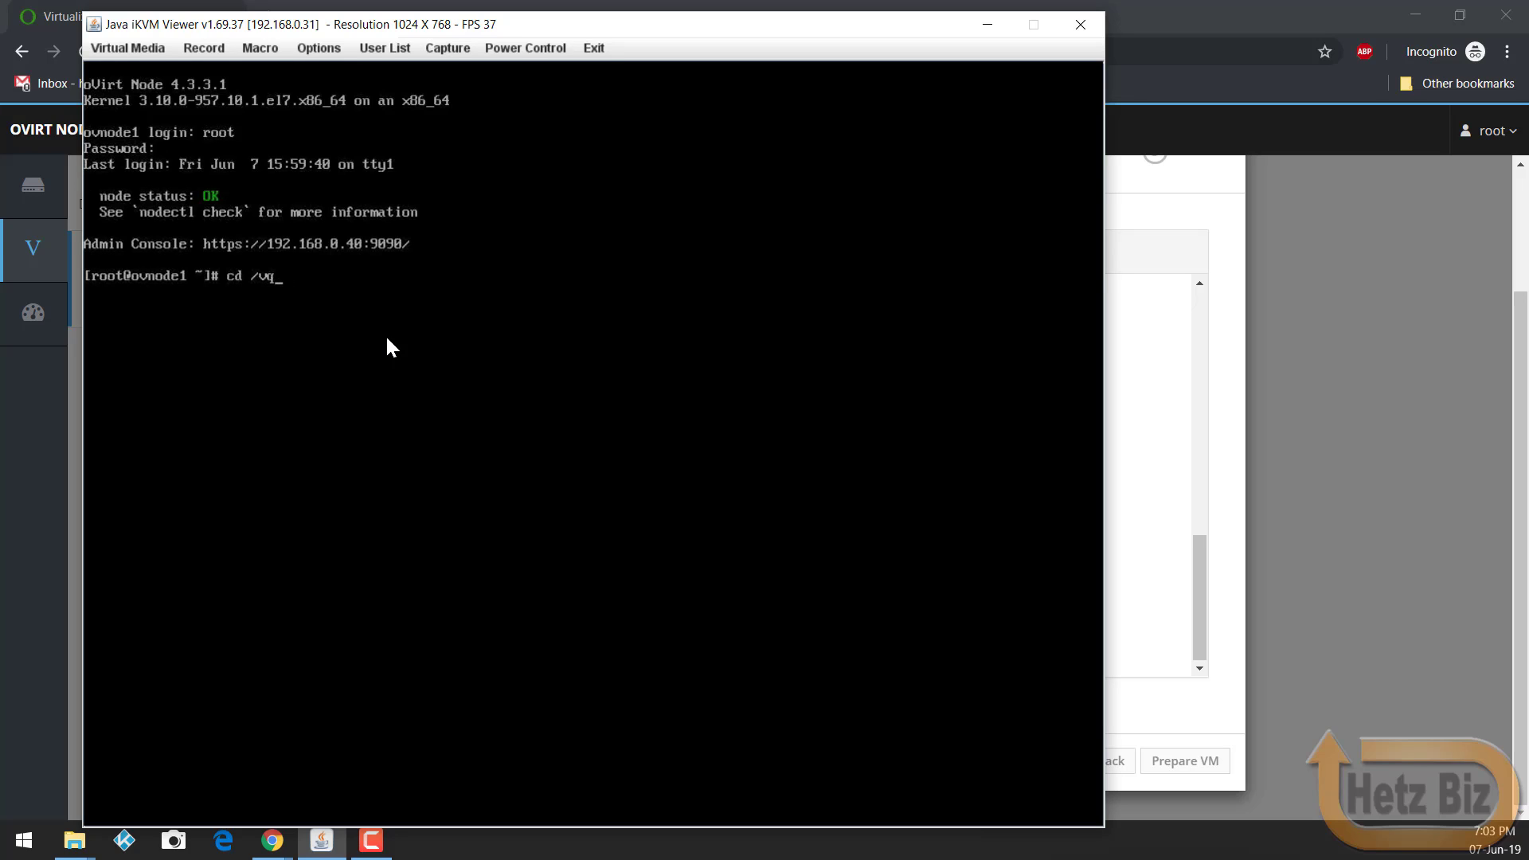
pyautogui.write('ar/log/')
pyautogui.press('Return')
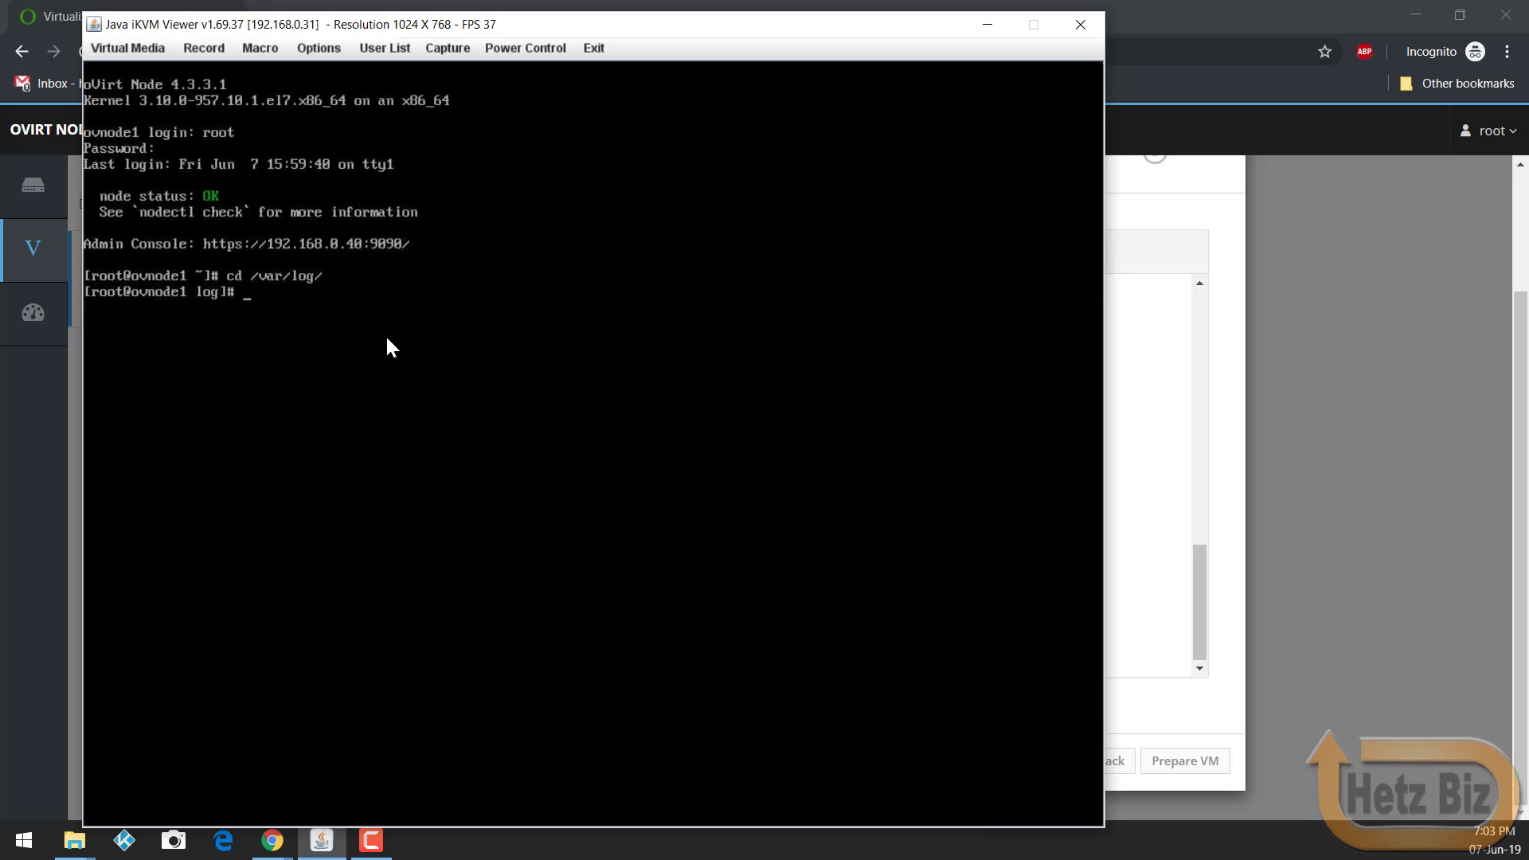
pyautogui.write('ls -l')
pyautogui.press('Return')
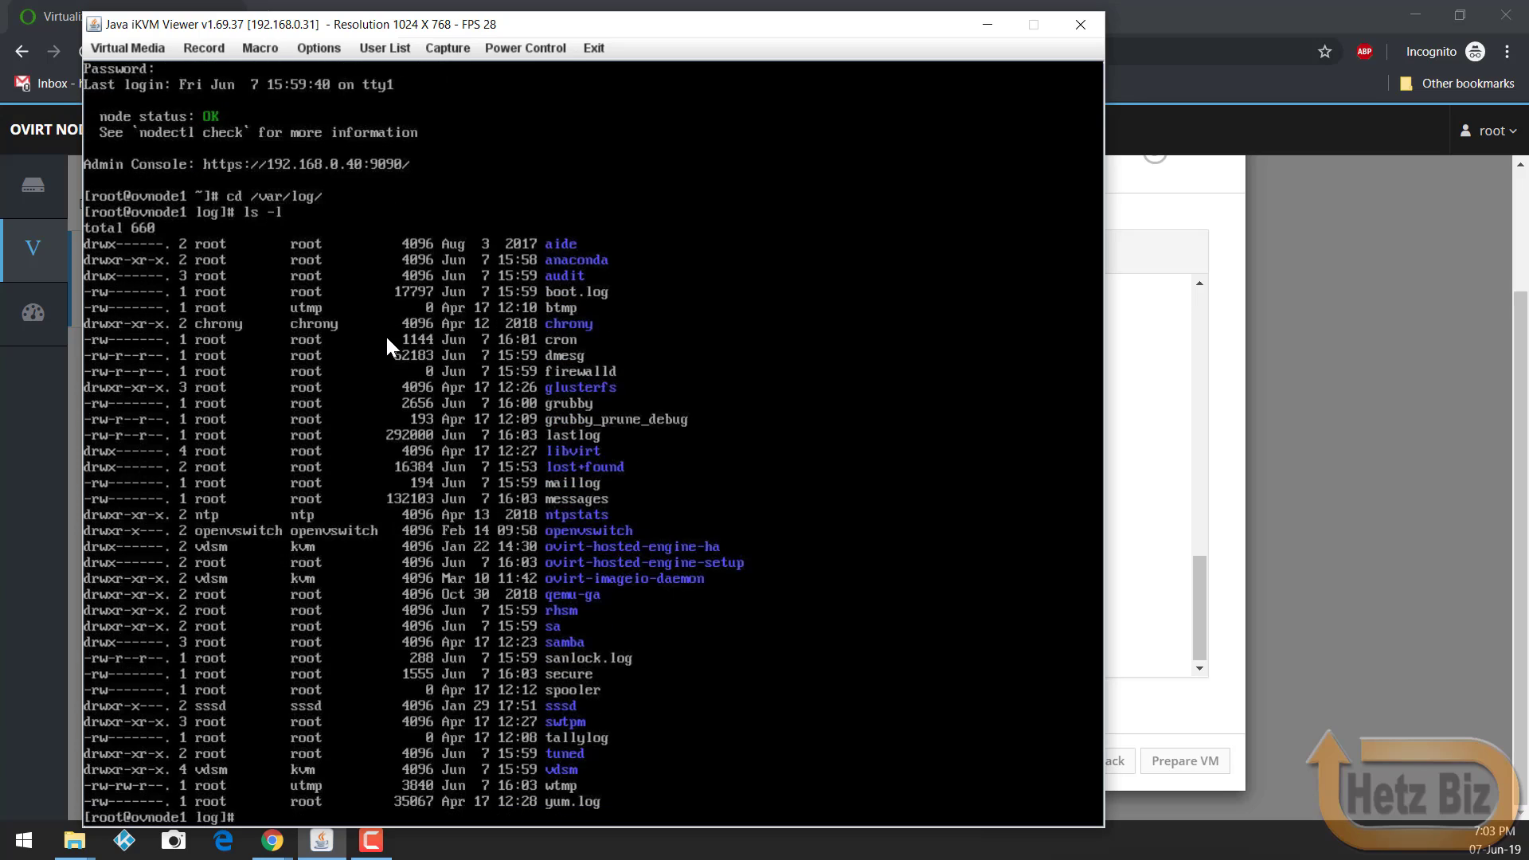
# Step: List the log files in /var/log/ovirt-hosted-engine-setup, rechecking after glancing at browser progress
pyautogui.write('cd ovirt-h')
pyautogui.press('Tab')
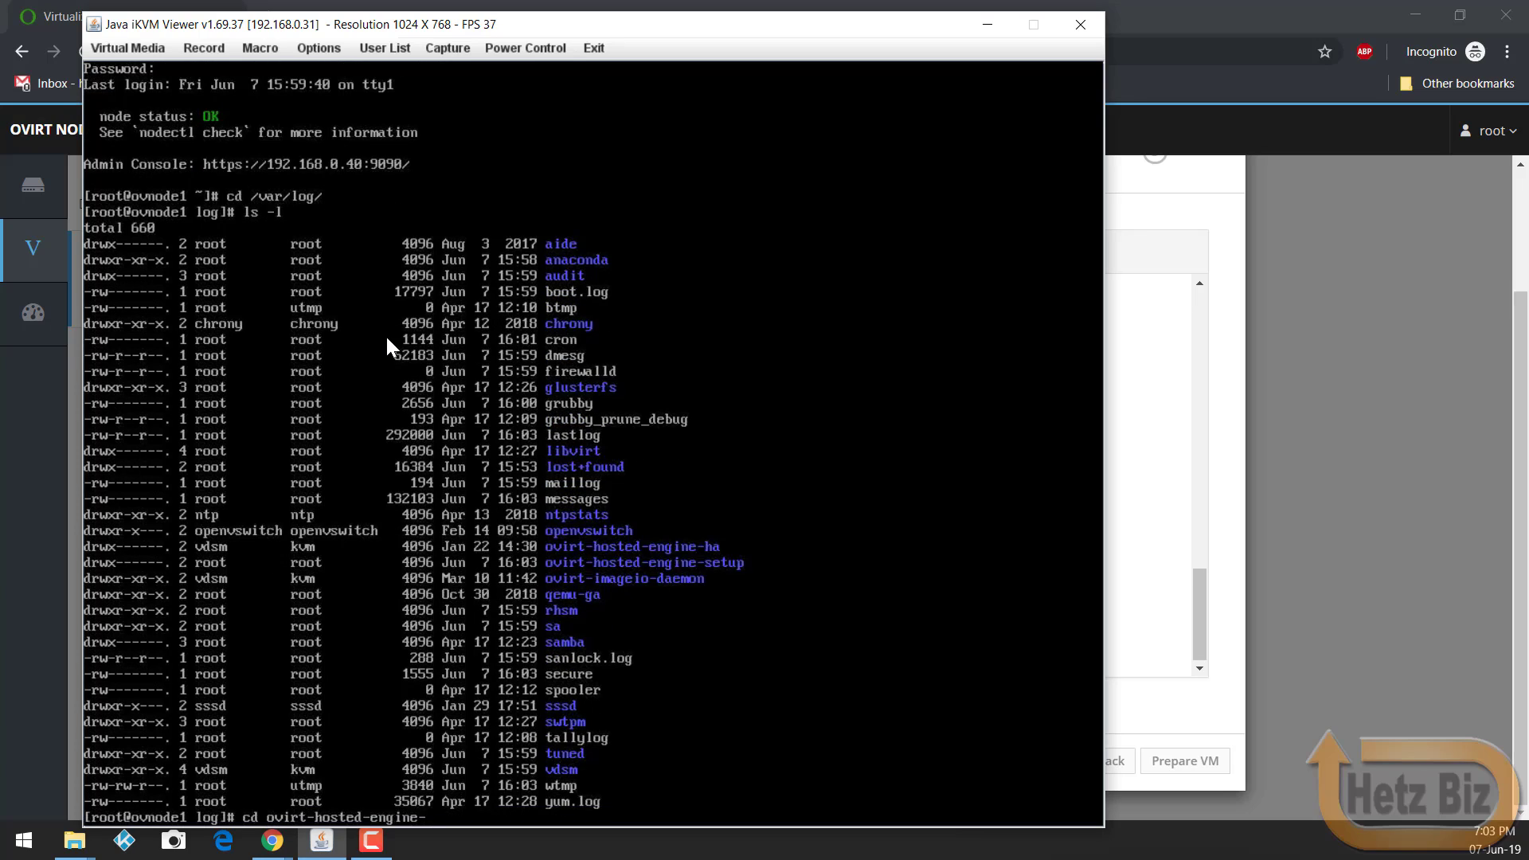
pyautogui.write('s')
pyautogui.press('Tab')
pyautogui.press('Return')
pyautogui.write('ls -l')
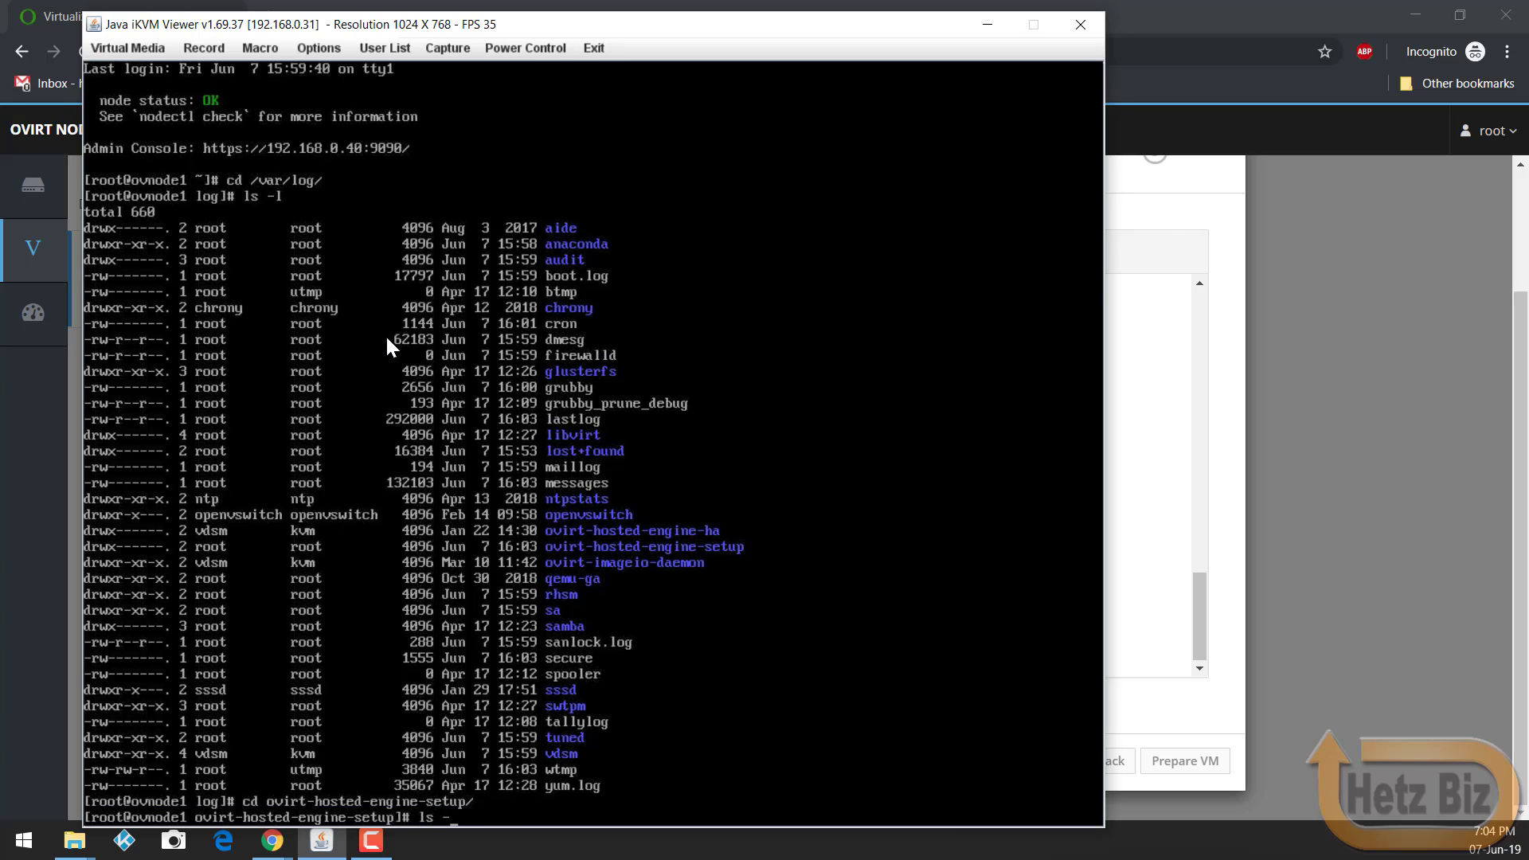
pyautogui.press('Return')
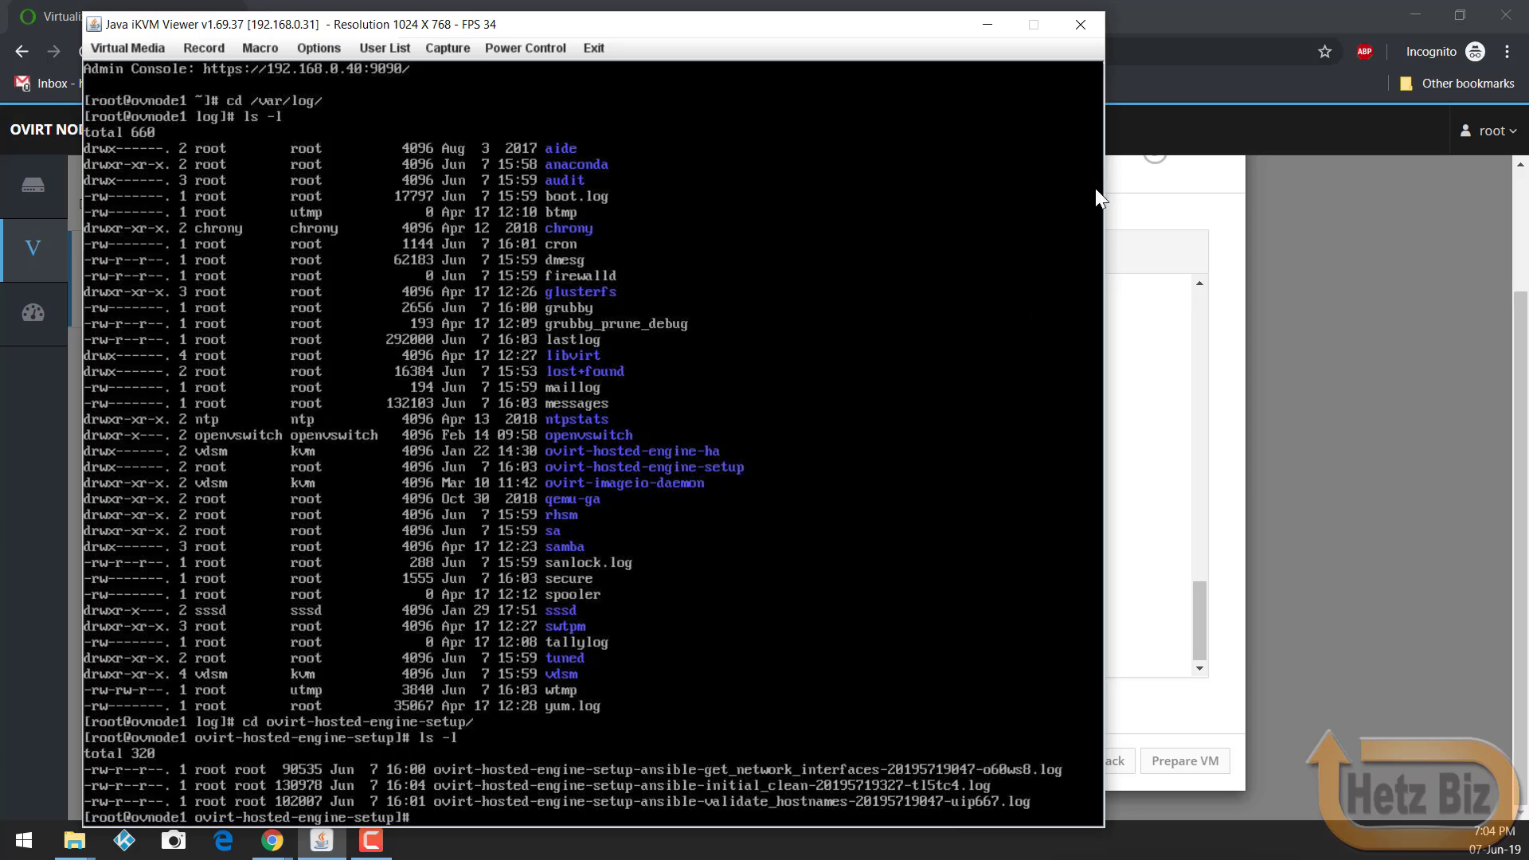
pyautogui.click(1131, 199)
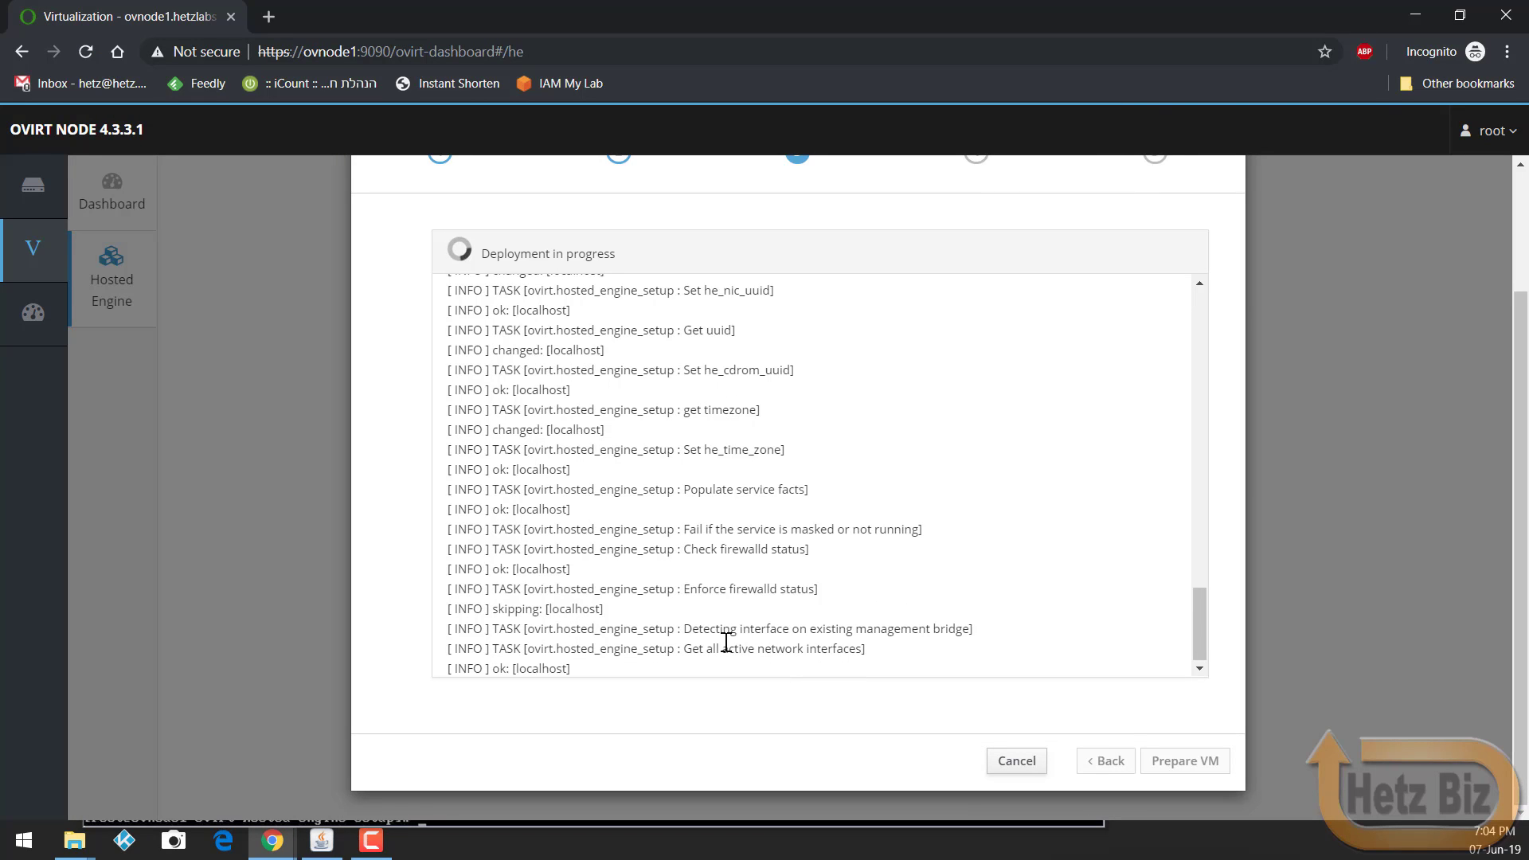
pyautogui.click(322, 841)
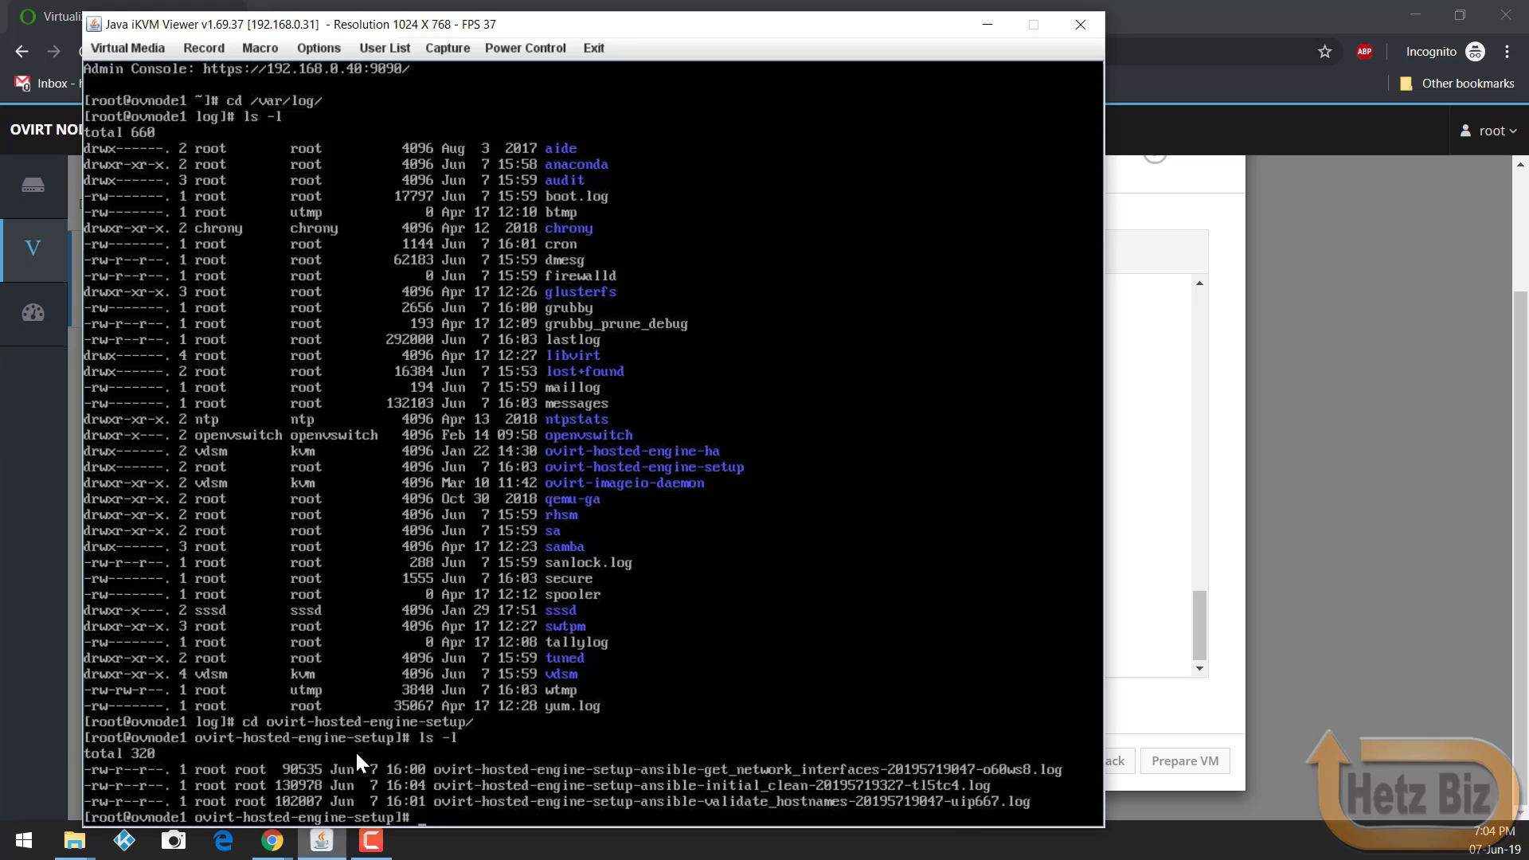
pyautogui.write('ls -l')
pyautogui.press('Return')
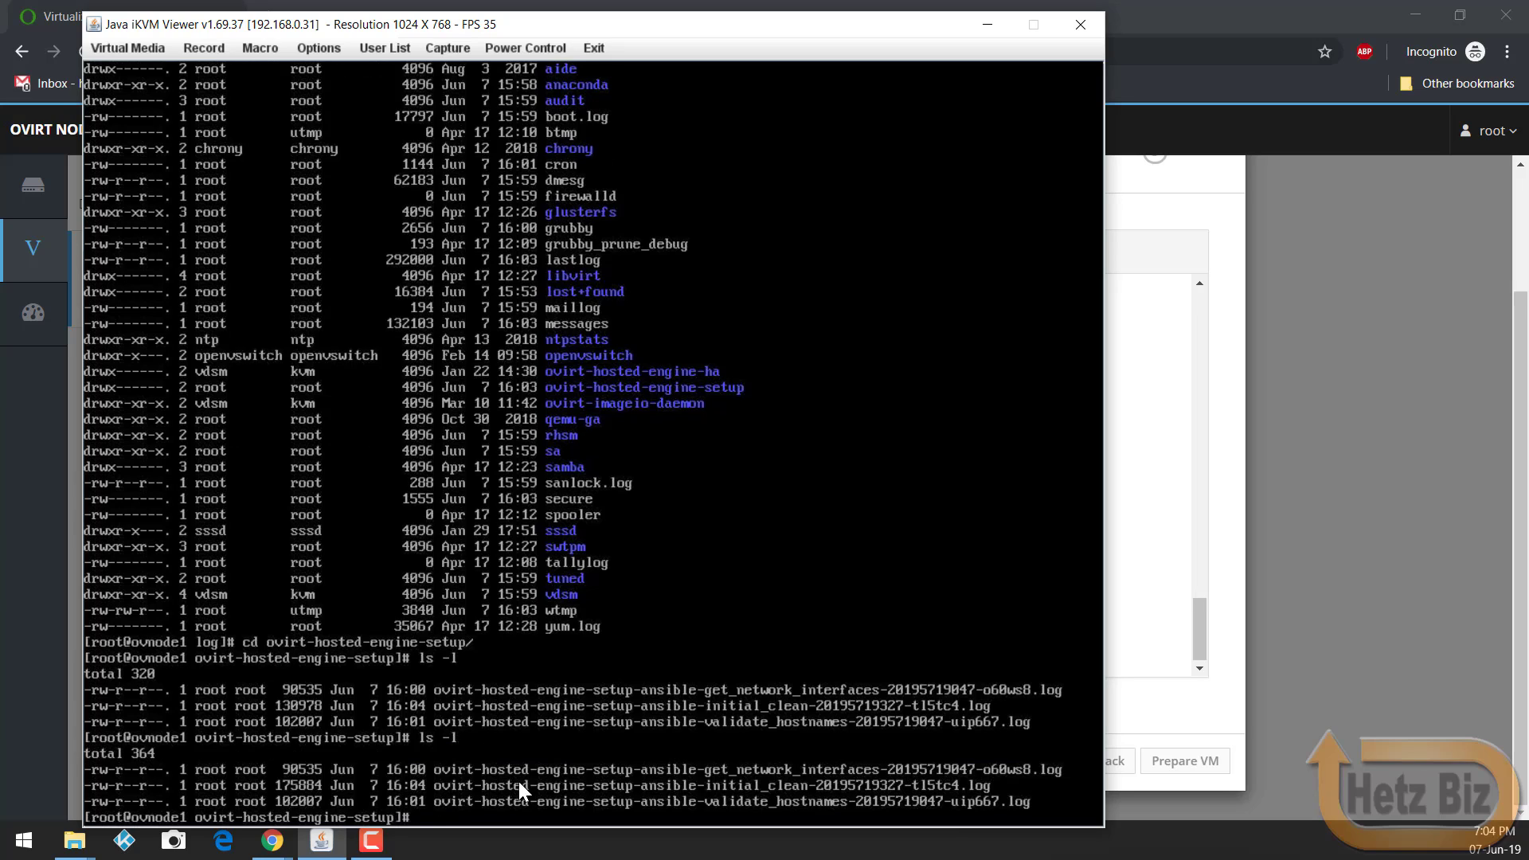
# Step: Show the node's current date and begin a tail -f on an ansible setup log
pyautogui.write('dated')
pyautogui.press('Return')
pyautogui.press('Up')
pyautogui.press('BackSpace')
pyautogui.press('Return')
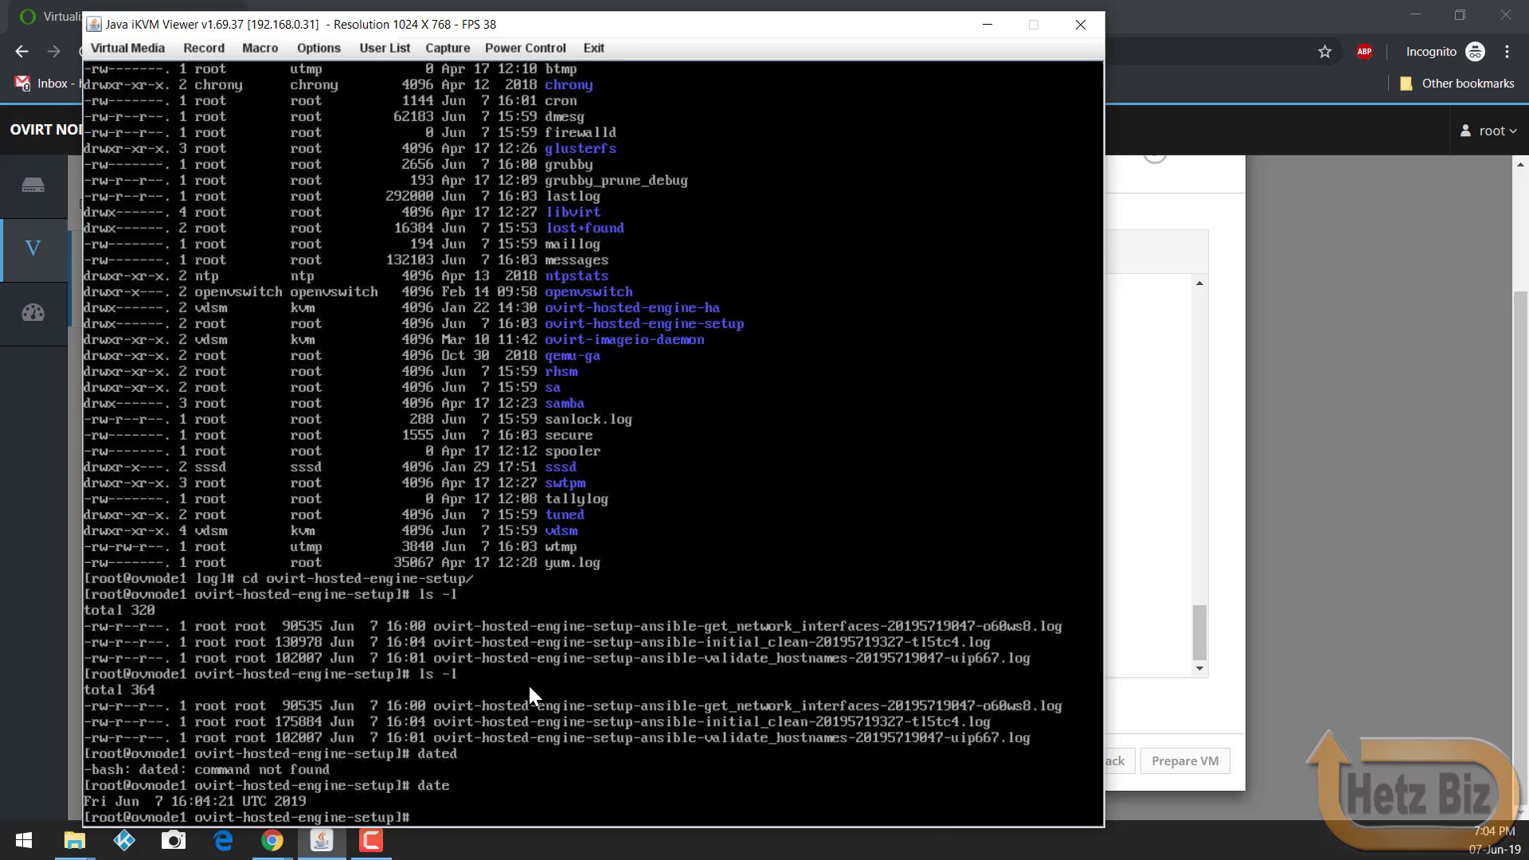
pyautogui.write('tail -f ovi')
pyautogui.press('Tab')
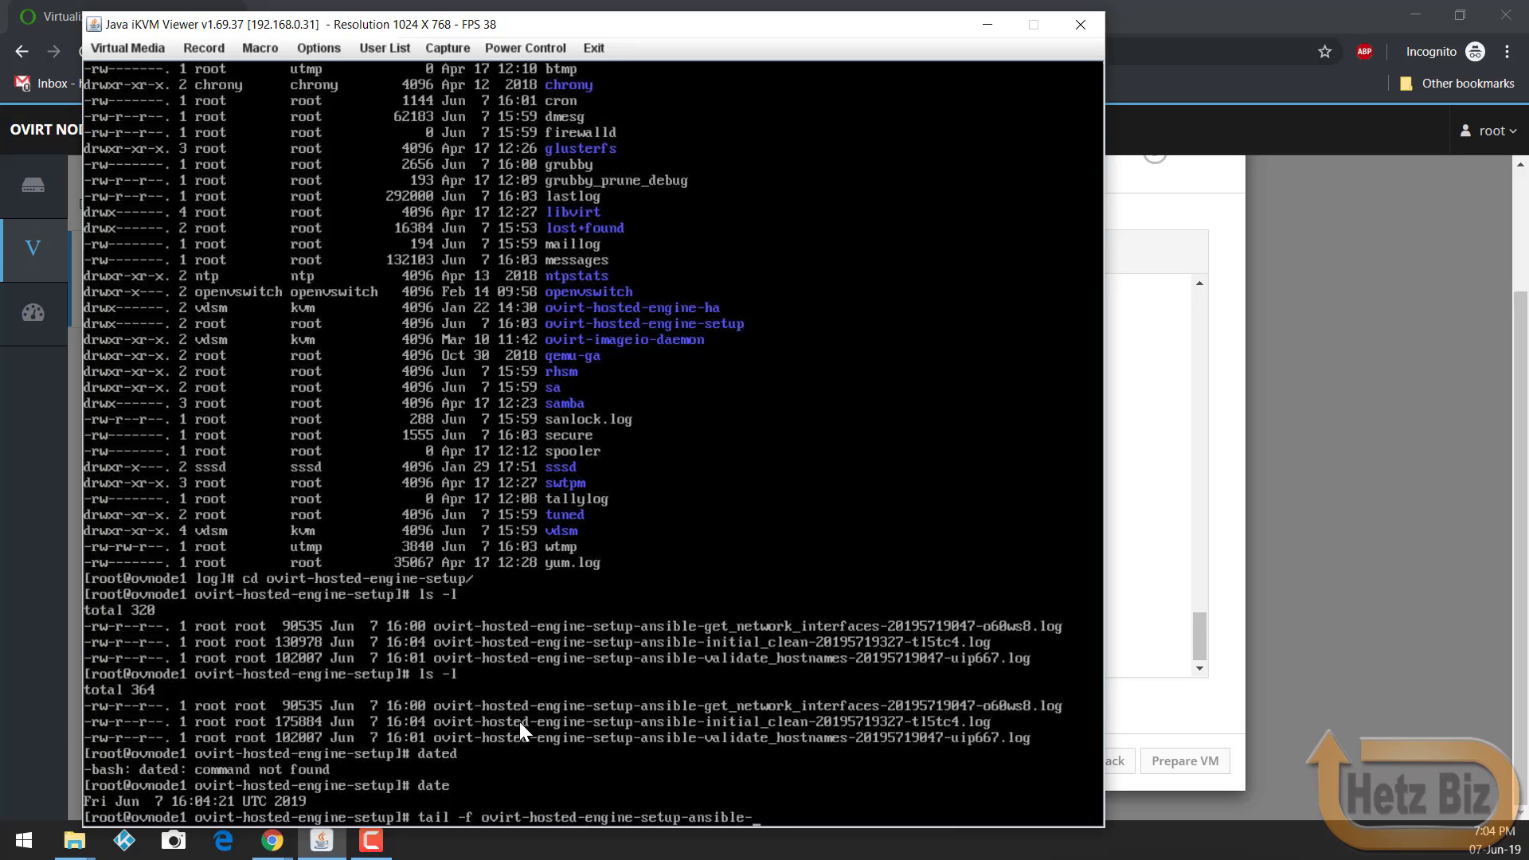
# Step: Follow the initial_clean ansible log with tail -f, then relist the setup logs
pyautogui.write('i')
pyautogui.press('Tab')
pyautogui.press('Return')
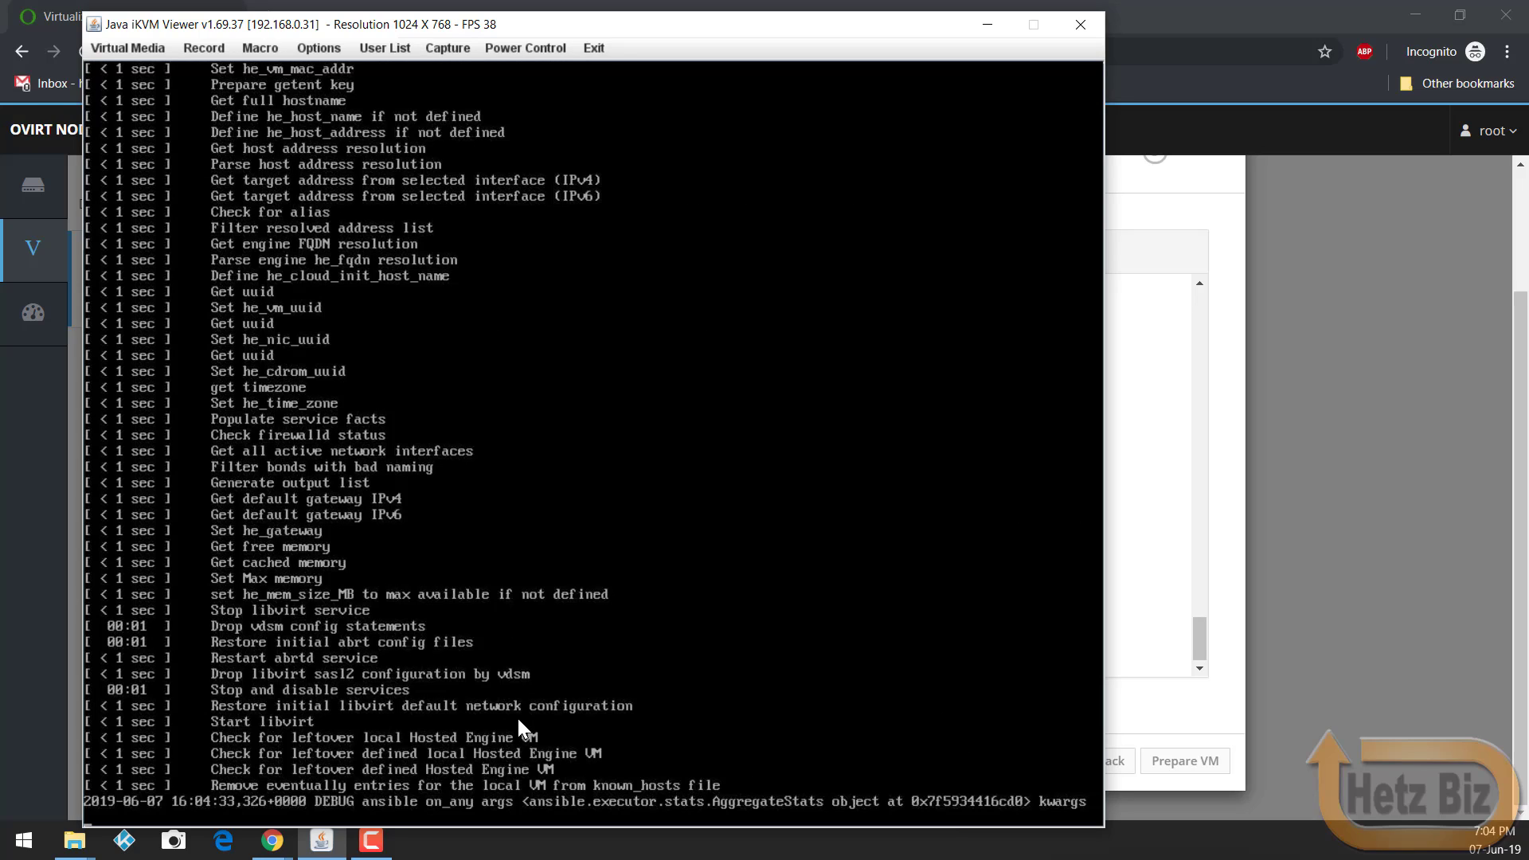
pyautogui.hotkey('ctrl', 'c')
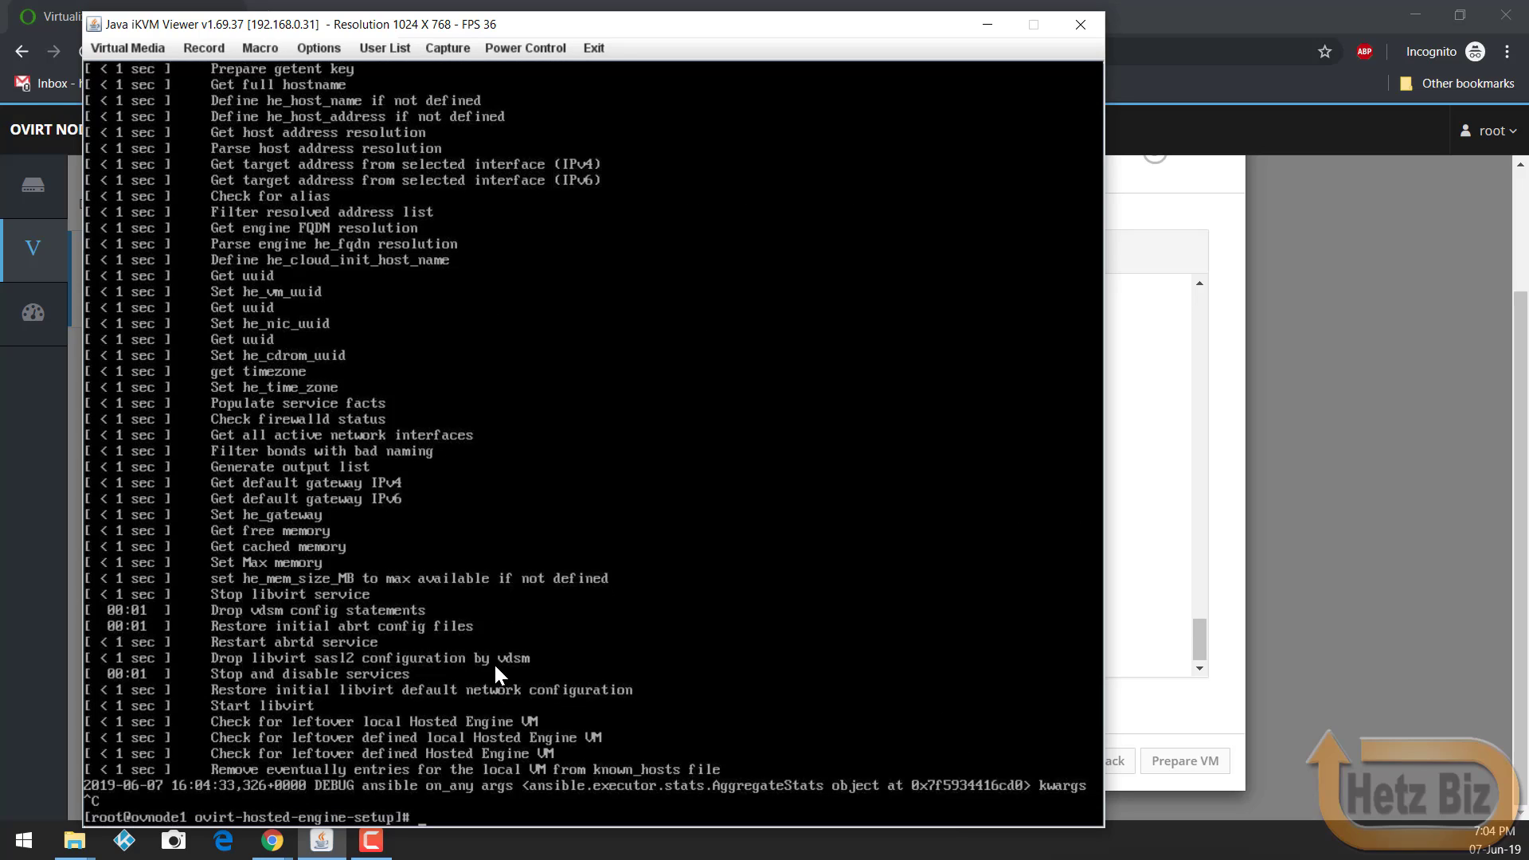
pyautogui.write('ls -l')
pyautogui.press('Return')
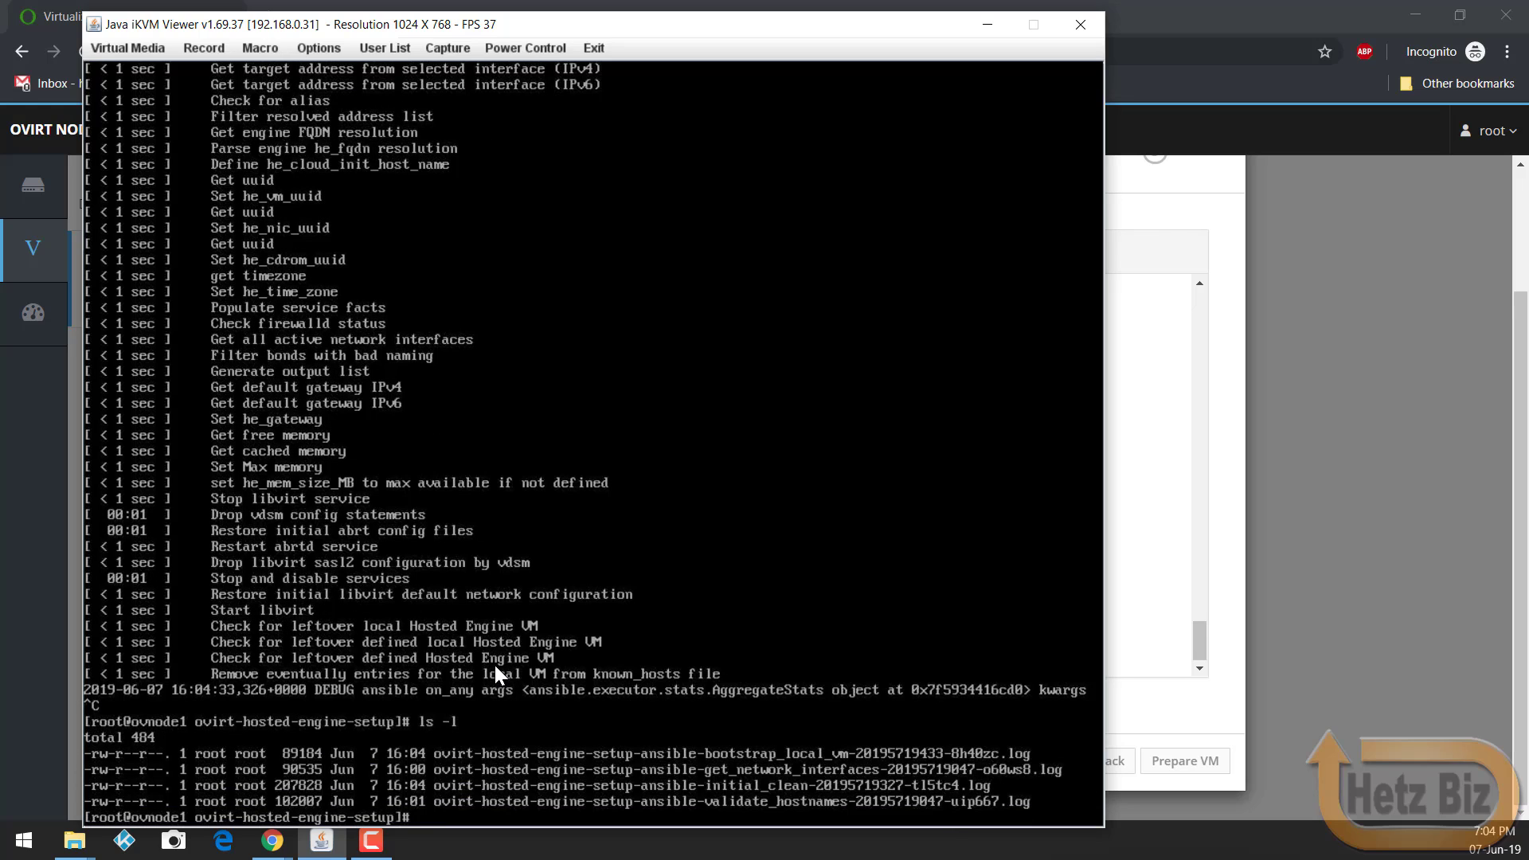
# Step: Follow the new bootstrap_local_vm log, relist logs, print the directory, and return to Cockpit
pyautogui.write('t')
pyautogui.write('ail -f ov')
pyautogui.press('Tab')
pyautogui.write('b')
pyautogui.press('Tab')
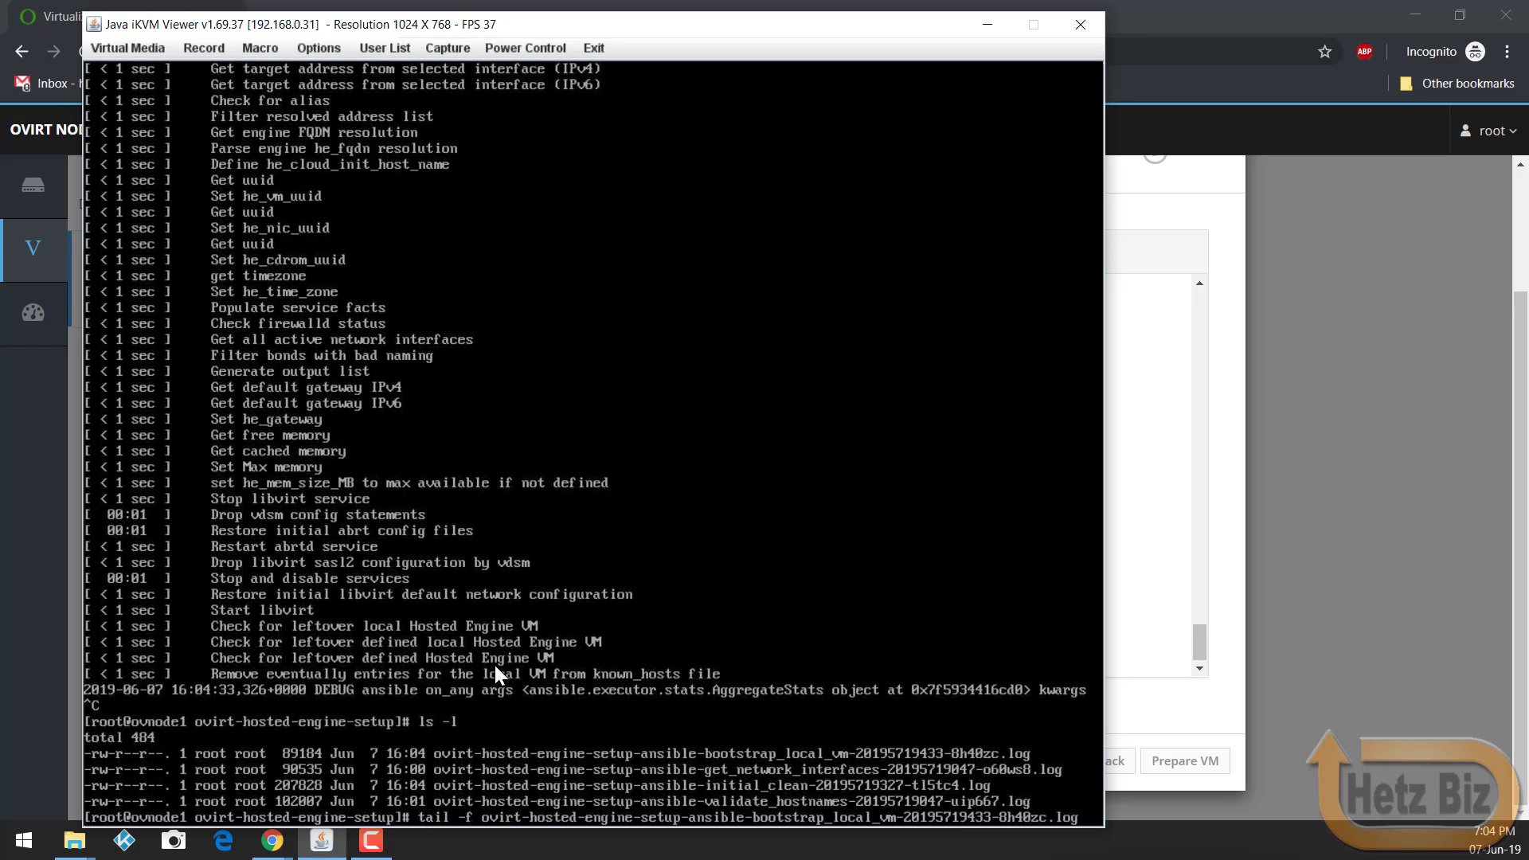
pyautogui.press('Return')
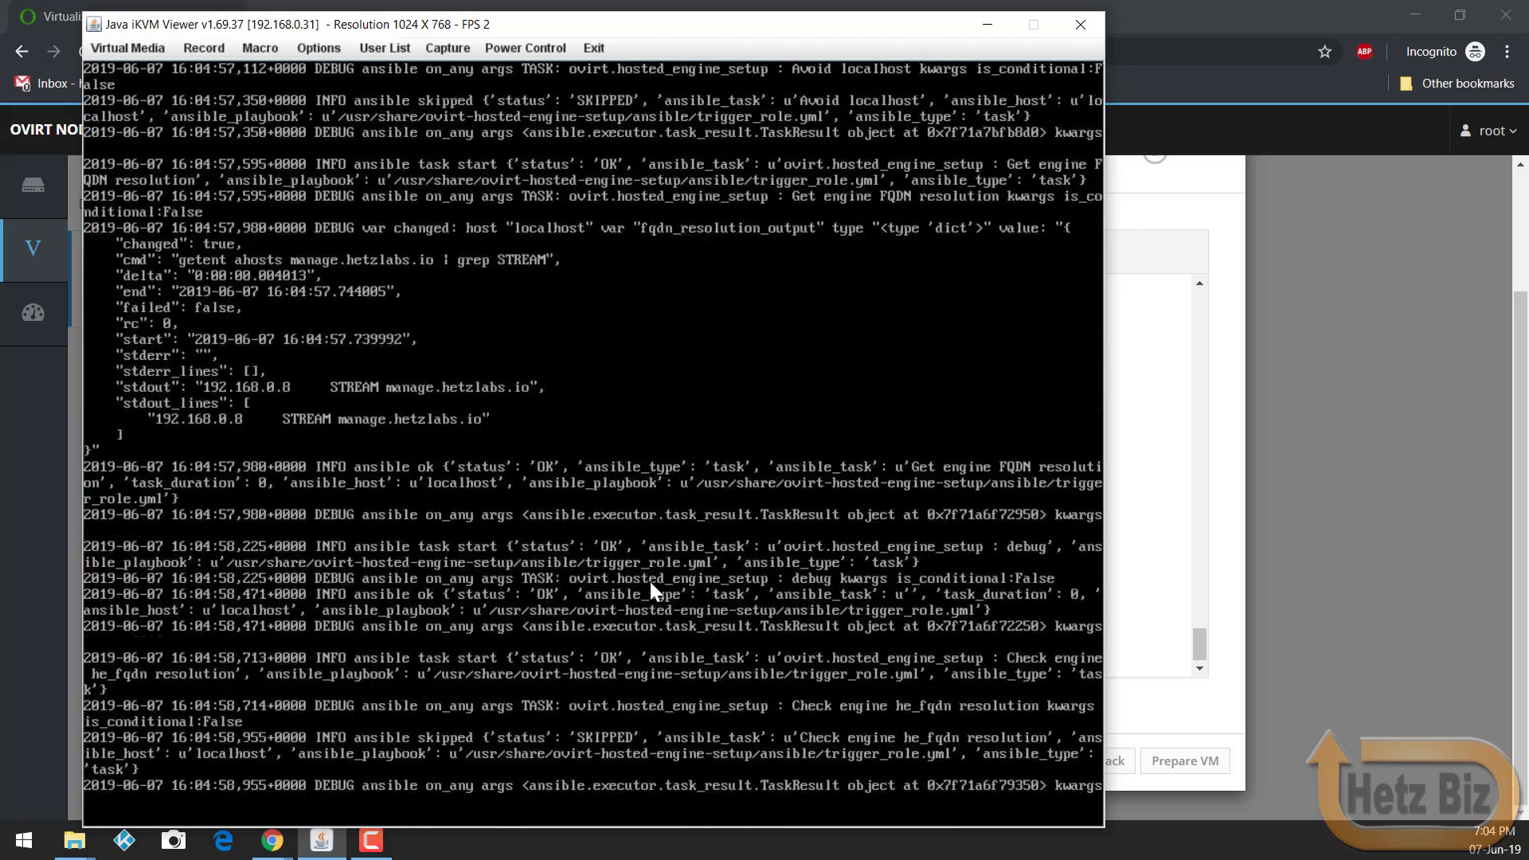
pyautogui.hotkey('ctrl', 'c')
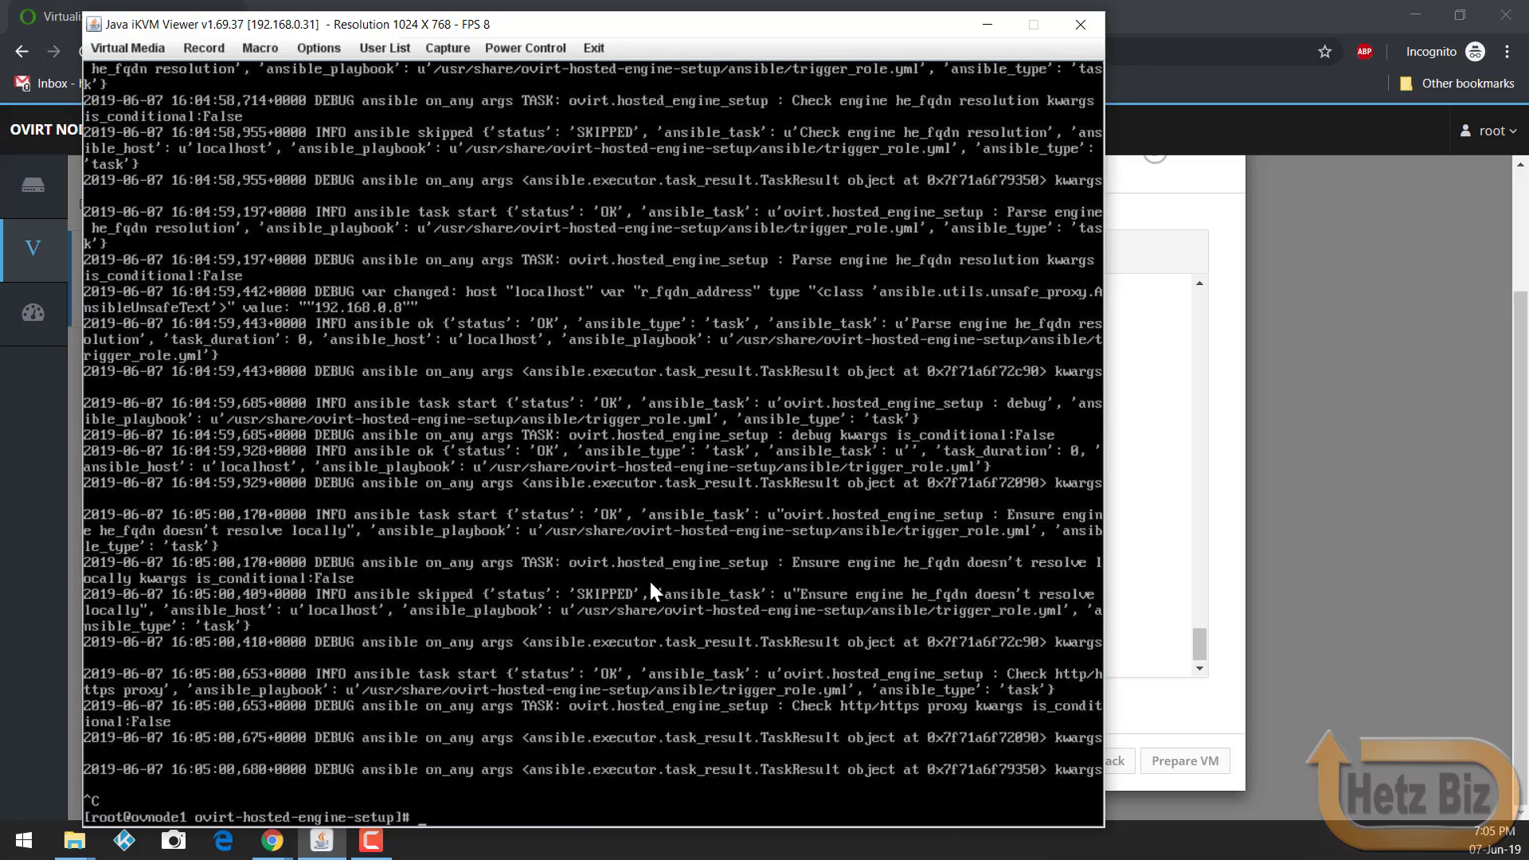
pyautogui.write('ls -l')
pyautogui.press('Return')
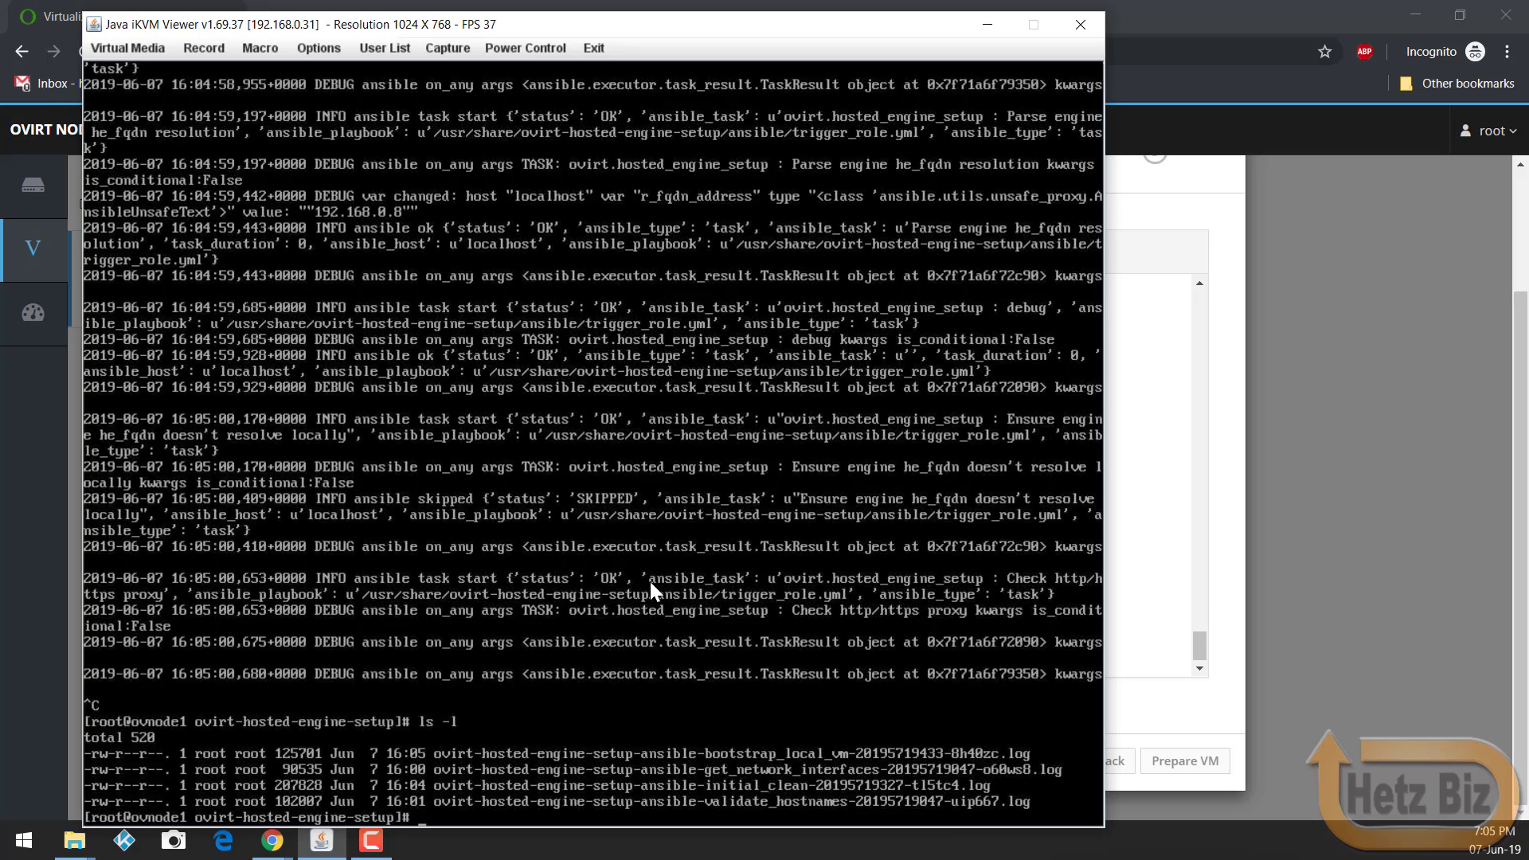
pyautogui.write('pwd')
pyautogui.press('Return')
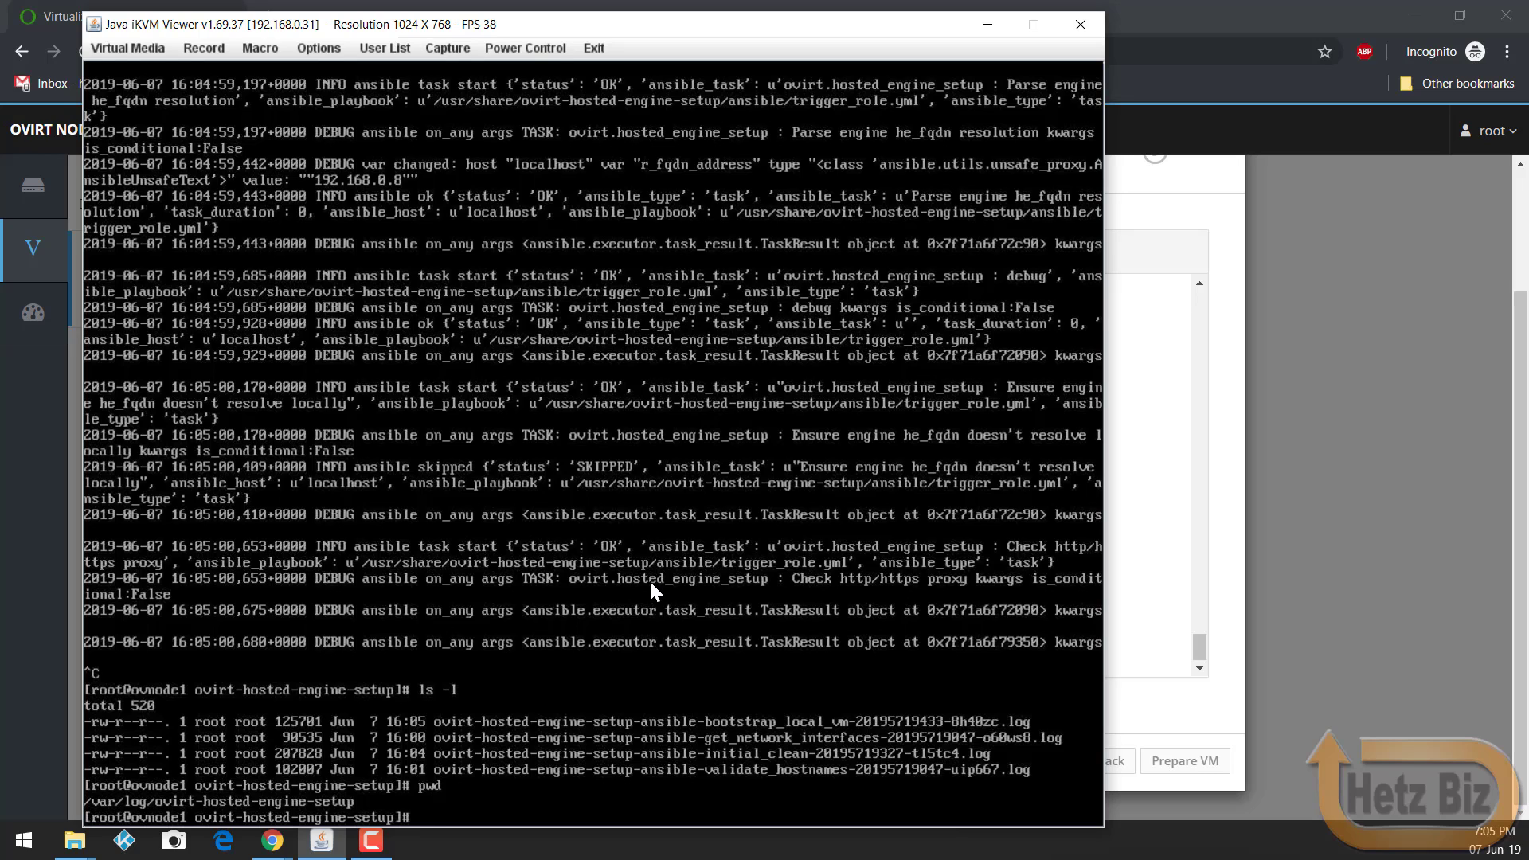
pyautogui.click(1243, 697)
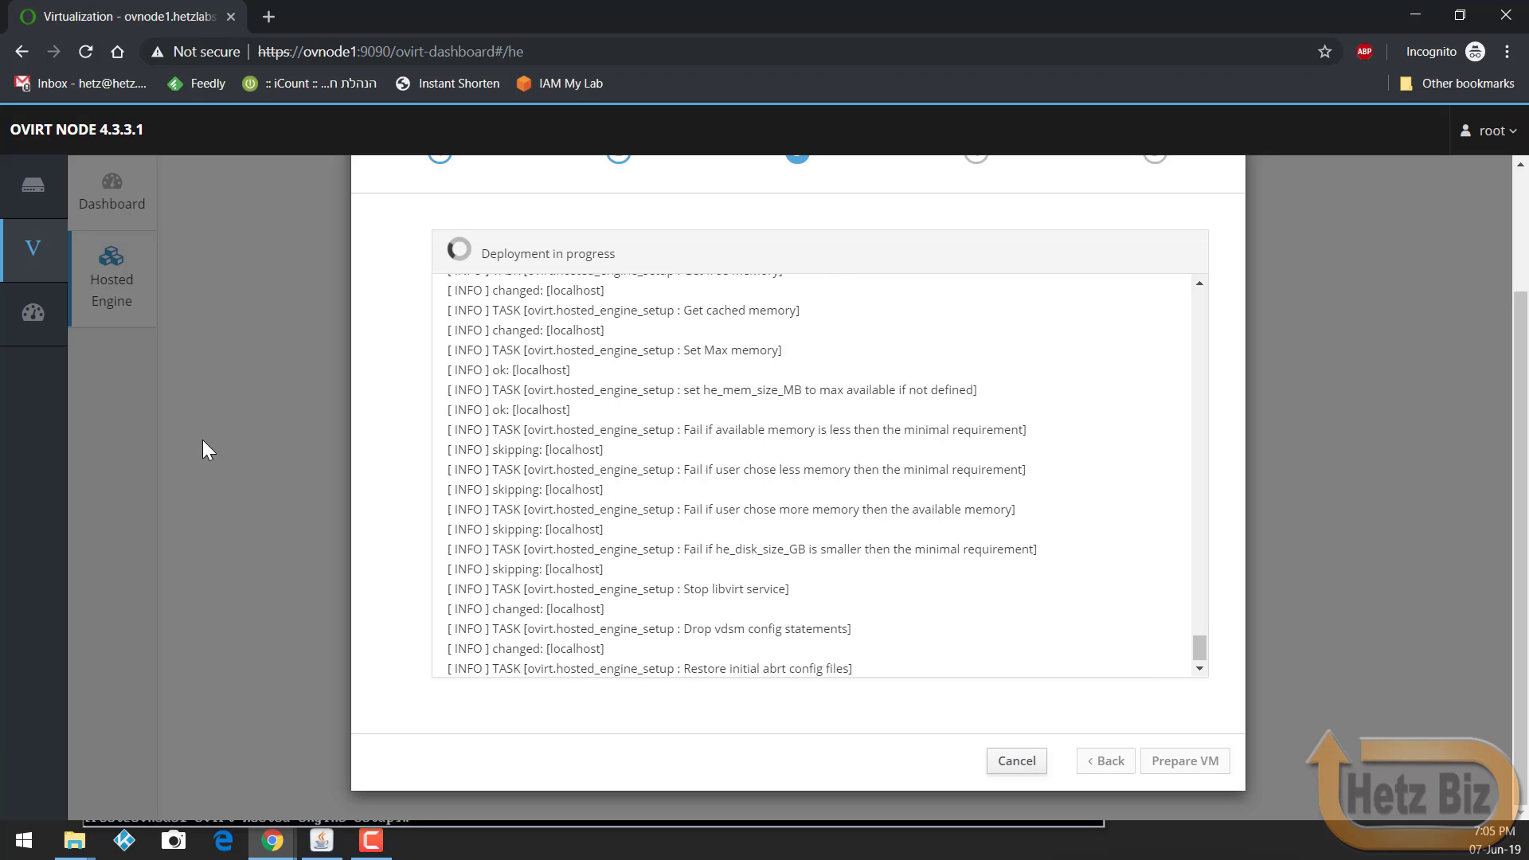
# Step: Wait while the Prepare VM deployment log advances to the abrt config restore tasks
pyautogui.moveTo(28, 471)
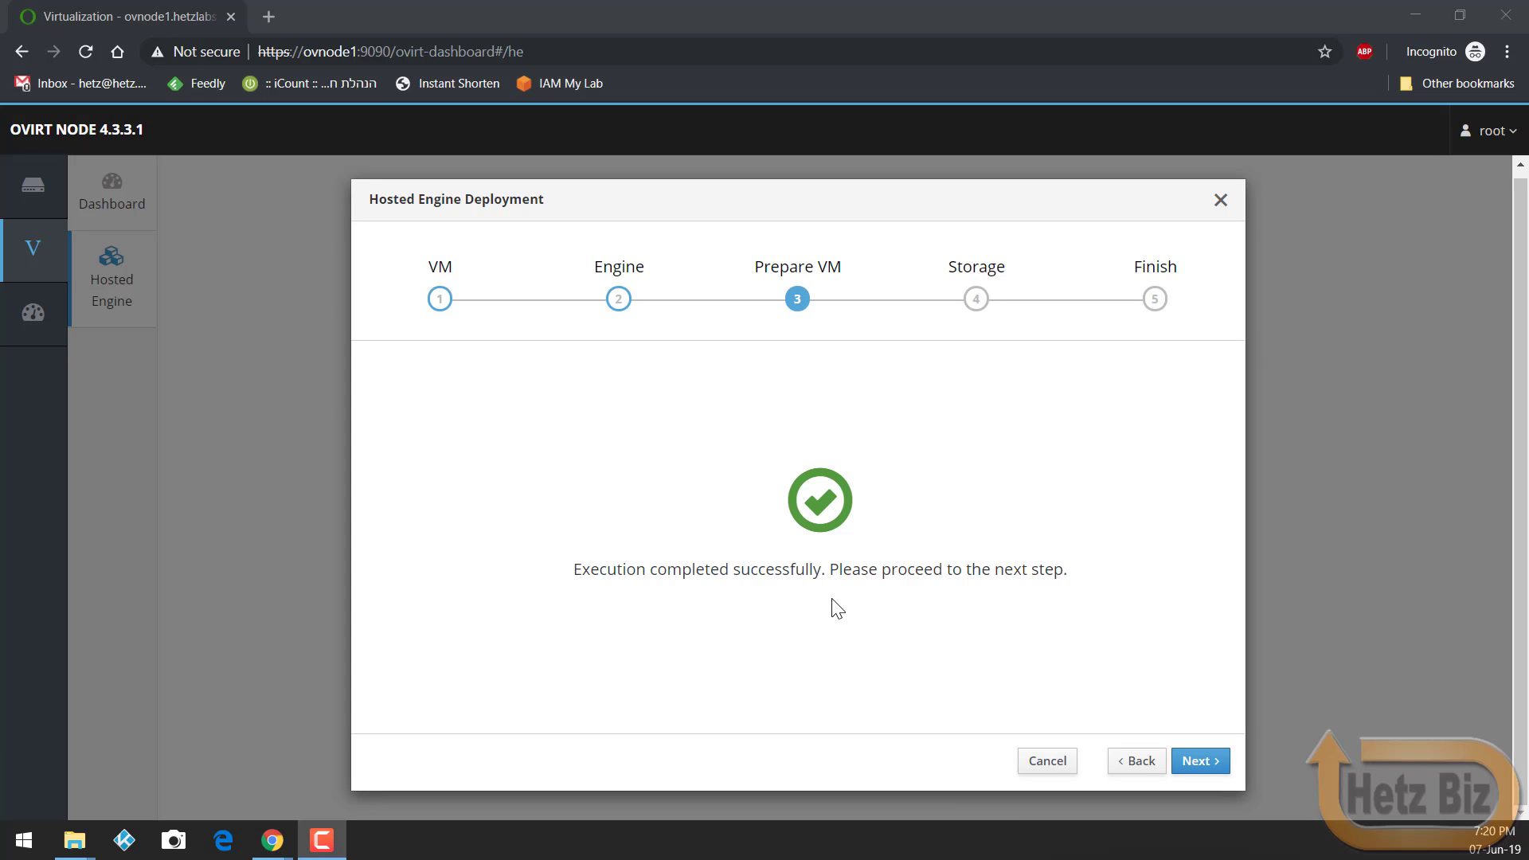
# Step: Choose NFS storage at nas2:/nas2/ovirt-tests and expand the advanced storage options
pyautogui.click(1188, 761)
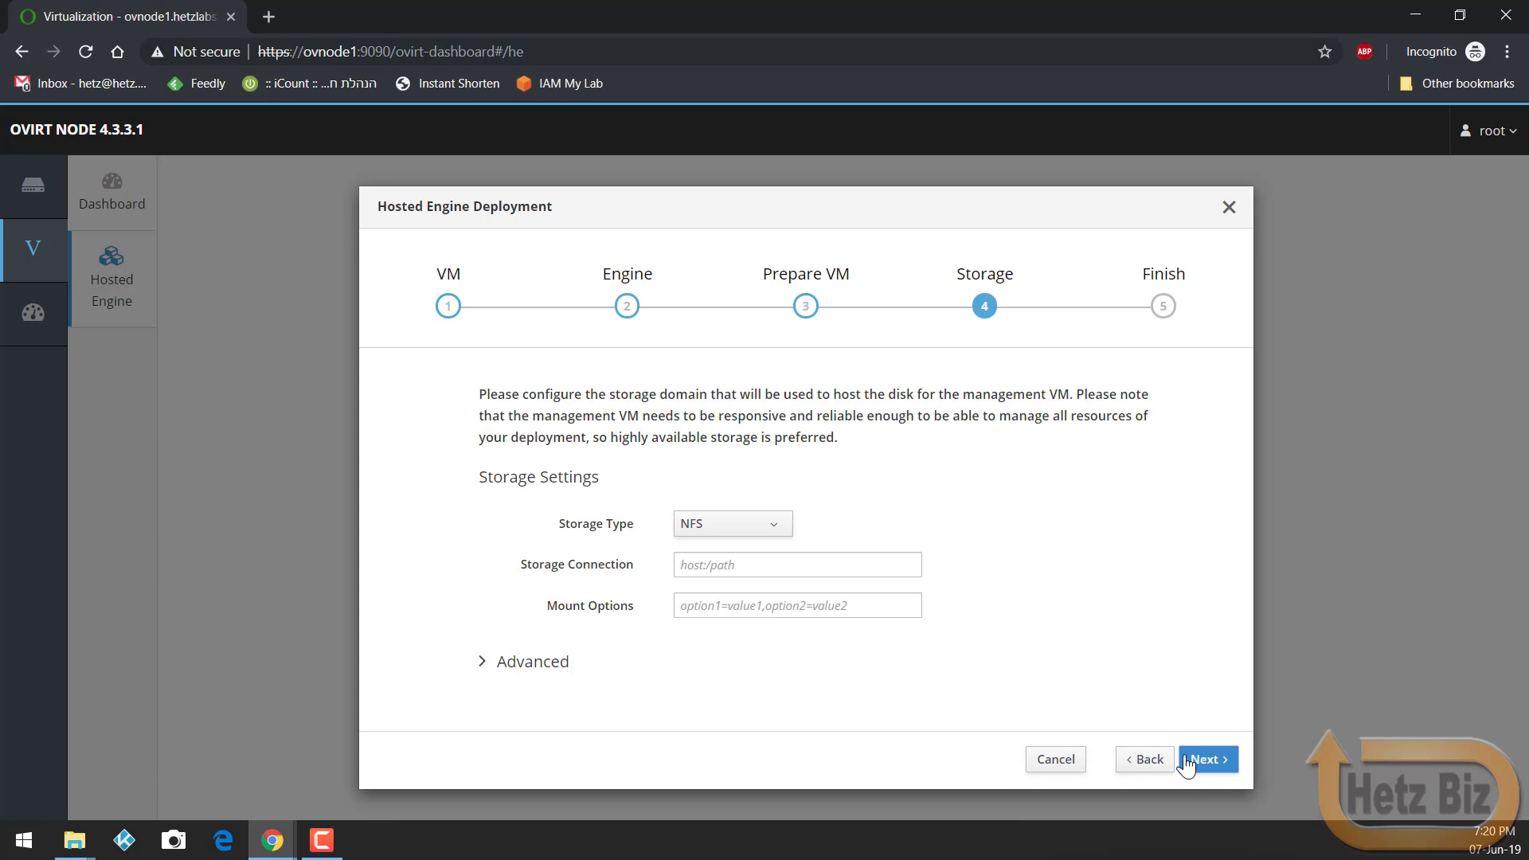
pyautogui.click(745, 534)
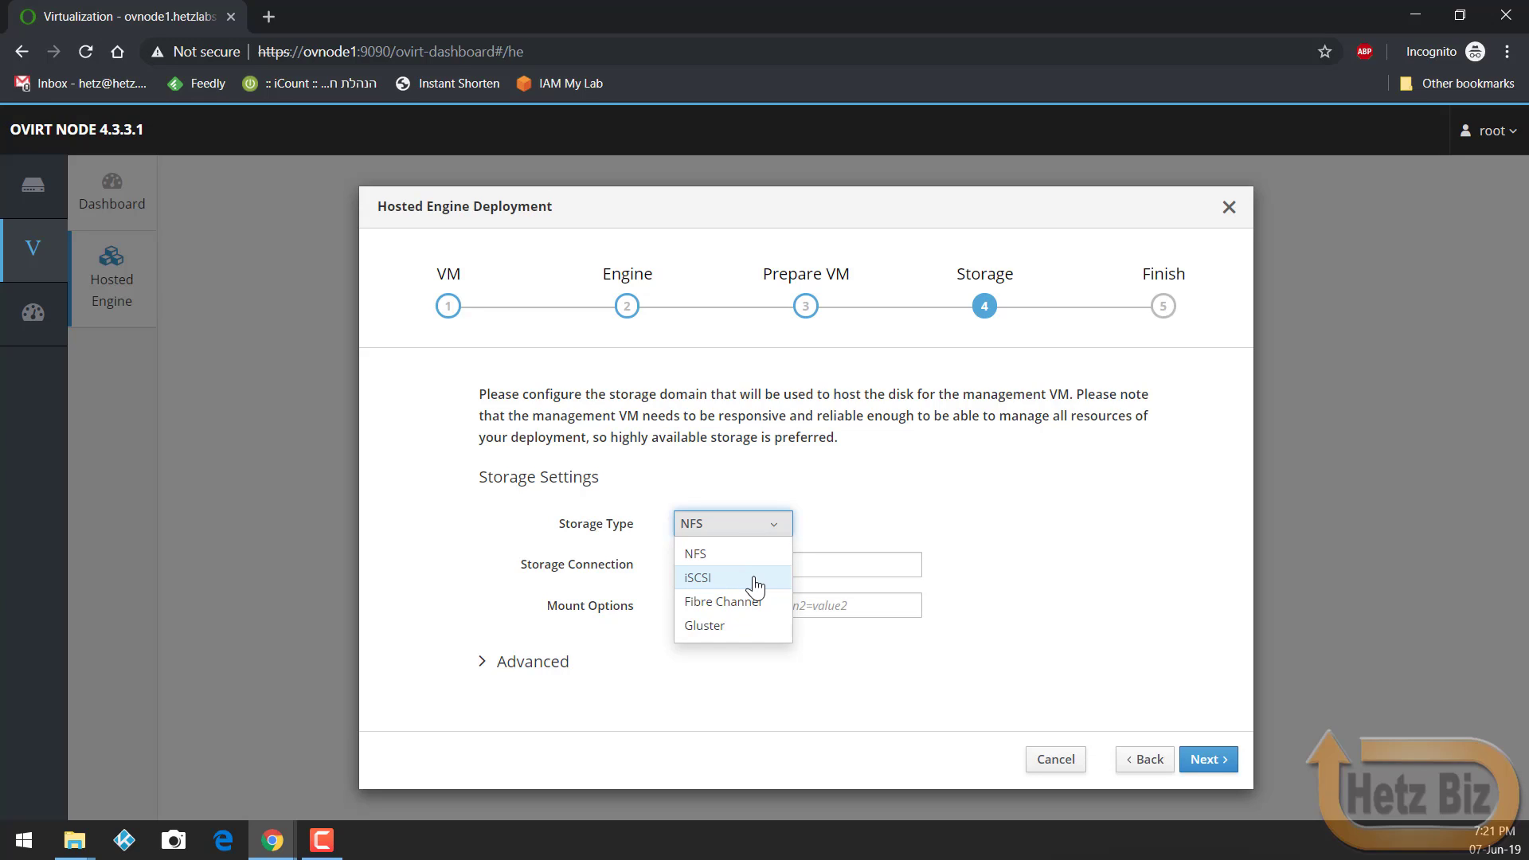
pyautogui.click(739, 660)
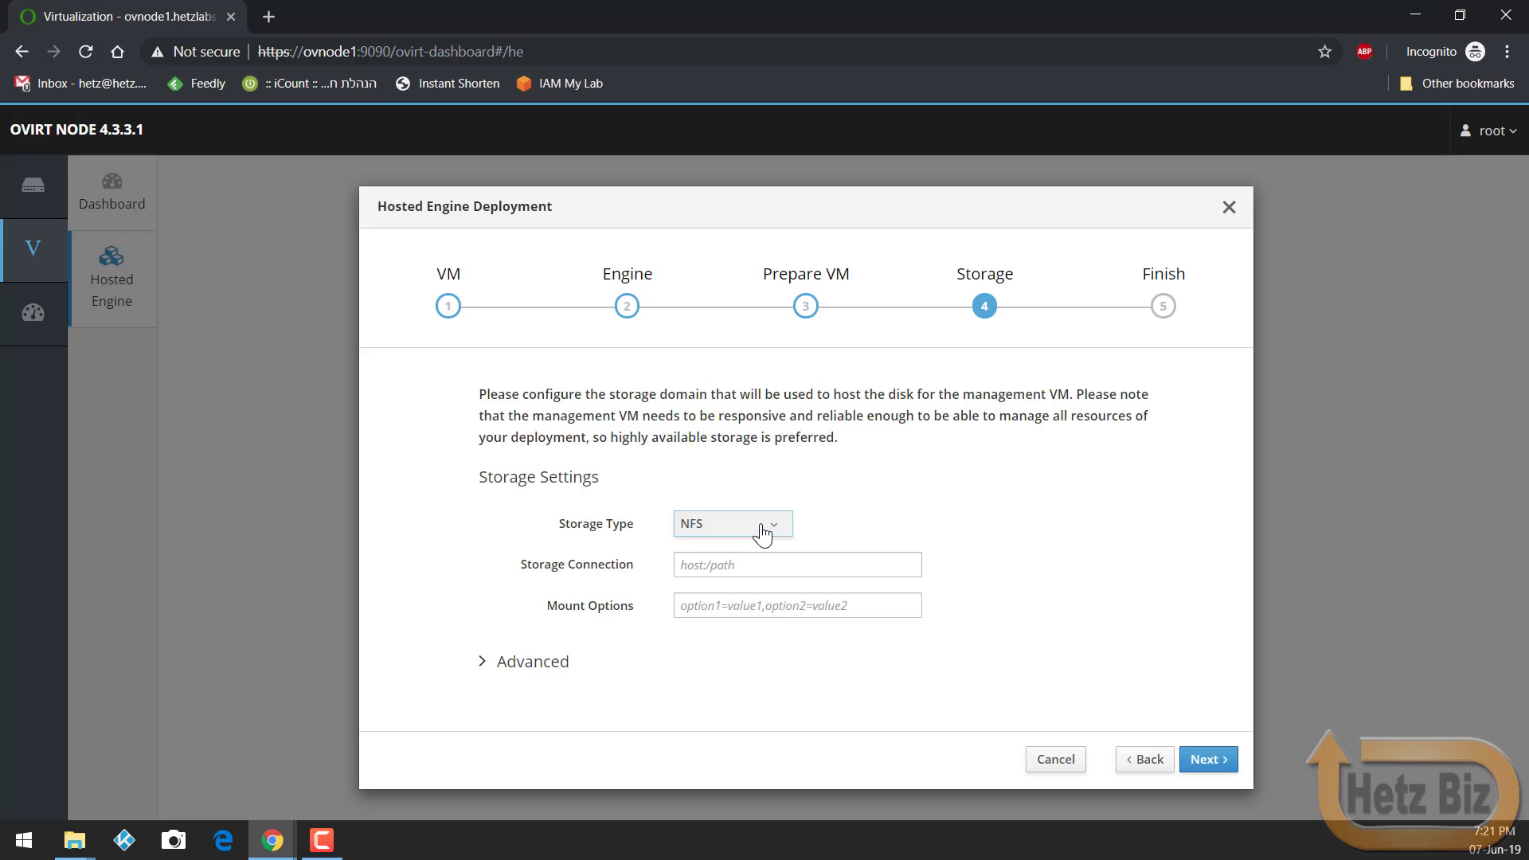
pyautogui.click(761, 566)
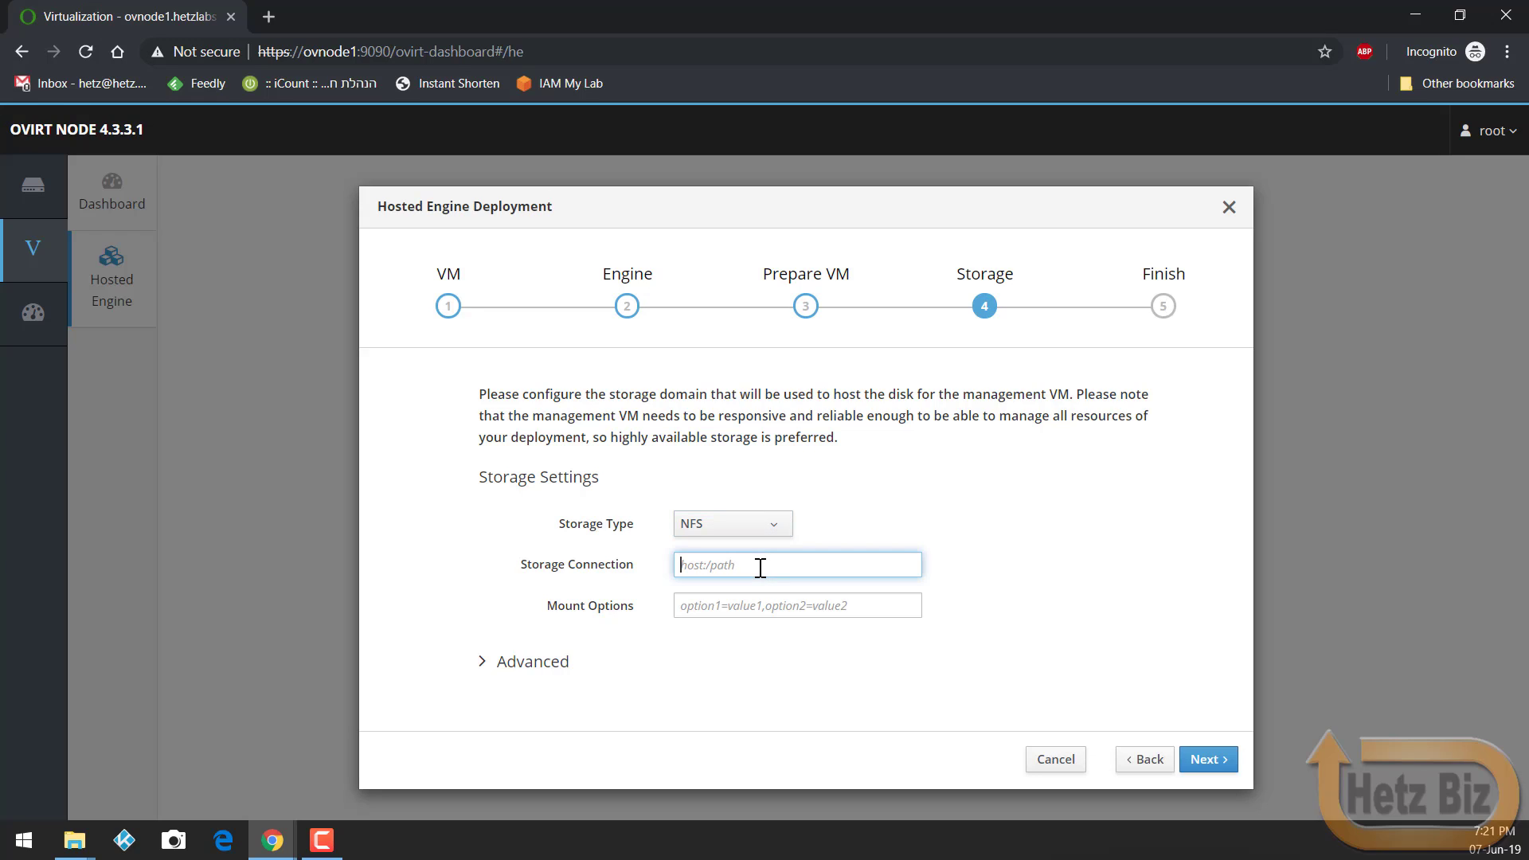
pyautogui.write('nas2:/nas2/ovirt-tests')
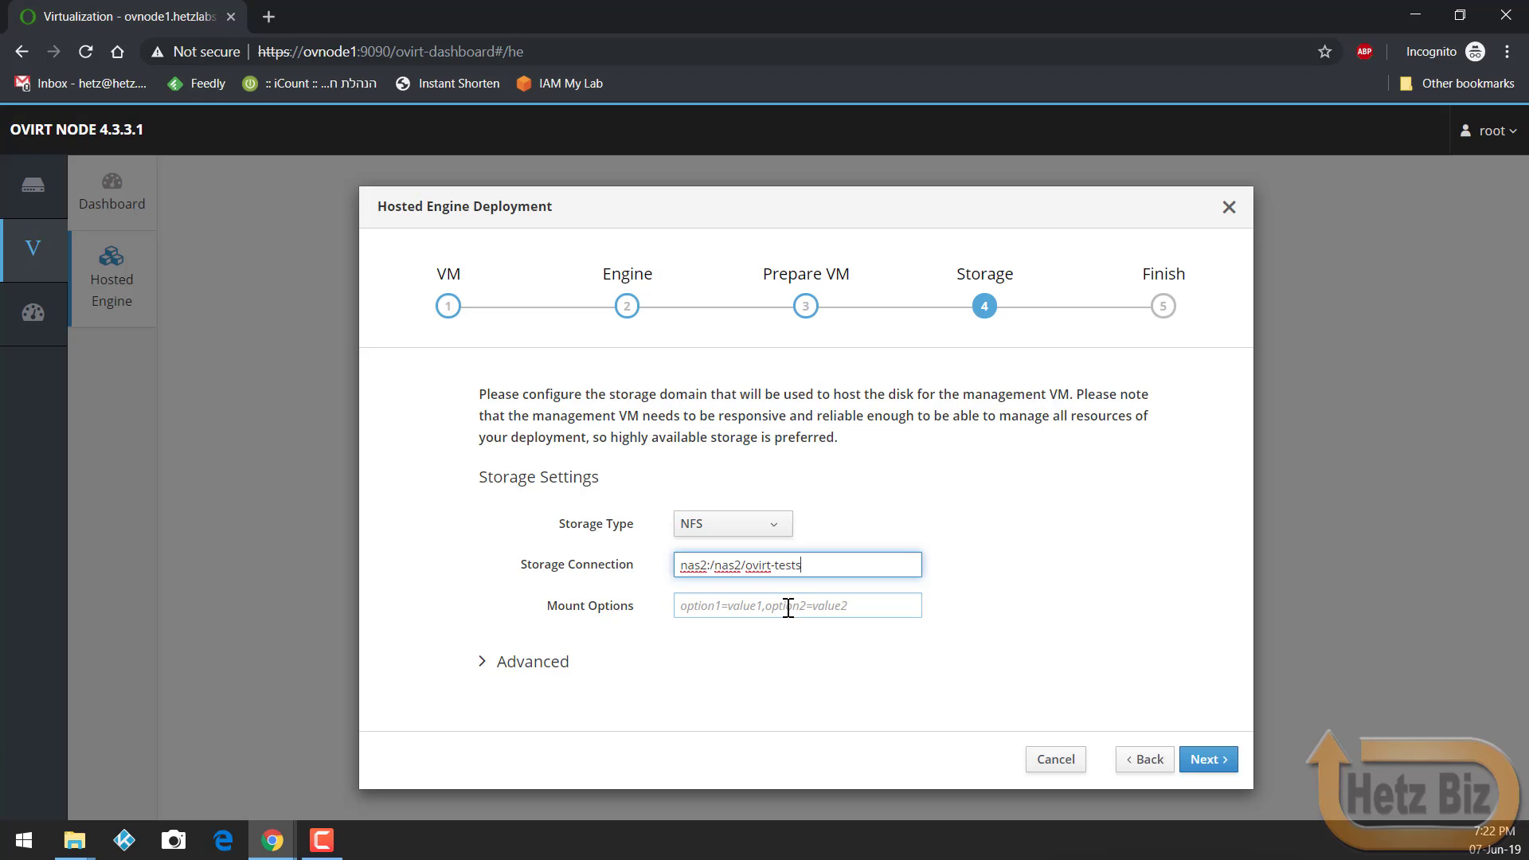
pyautogui.click(558, 660)
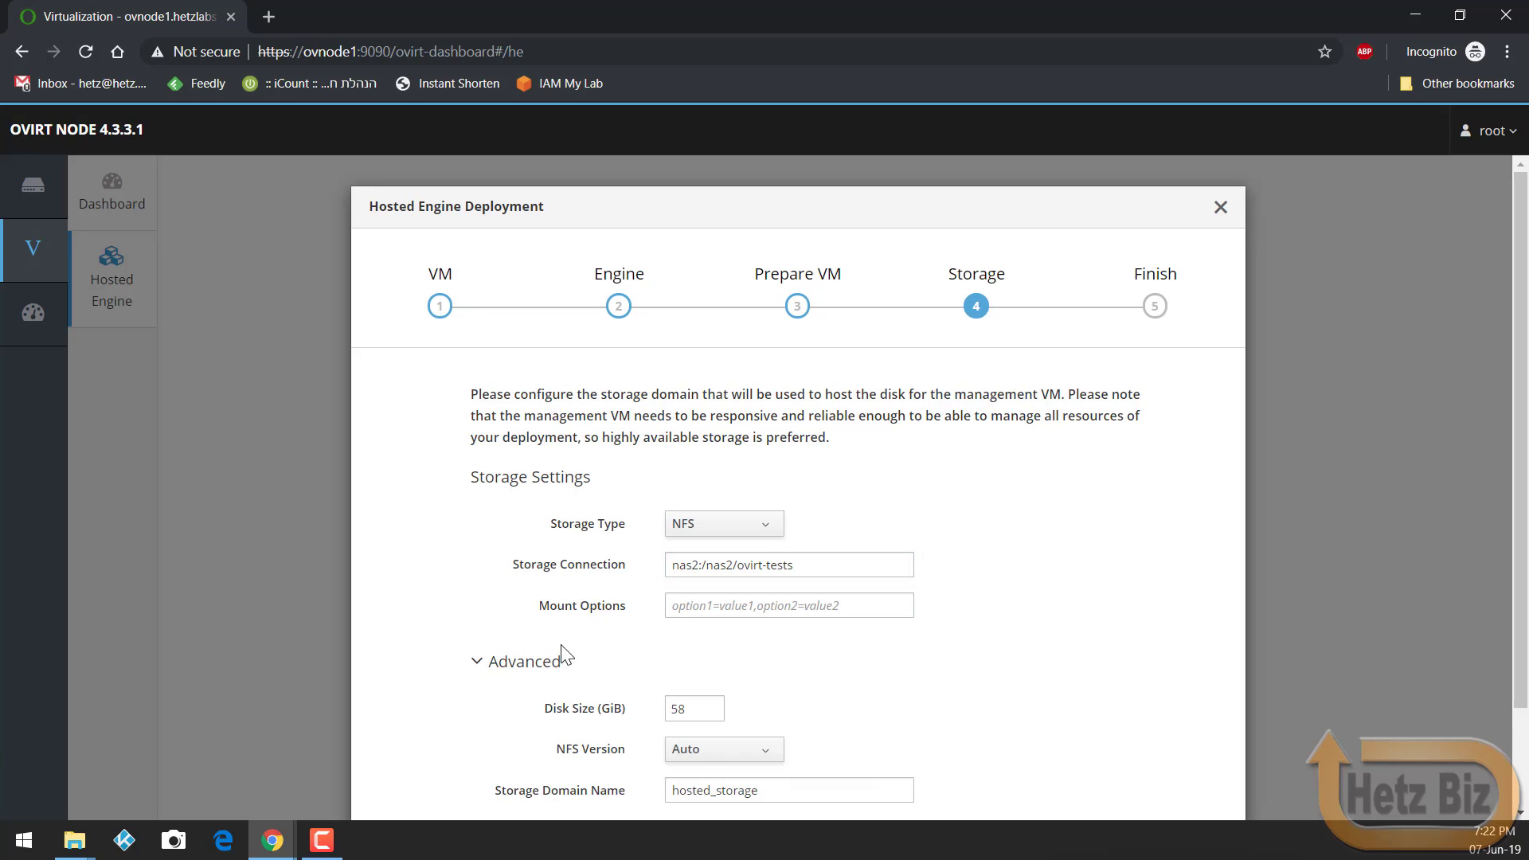
# Step: Review the storage settings (58 GiB disk, hosted_storage) and continue to the Finish step
pyautogui.scroll(-3, 621, 635)
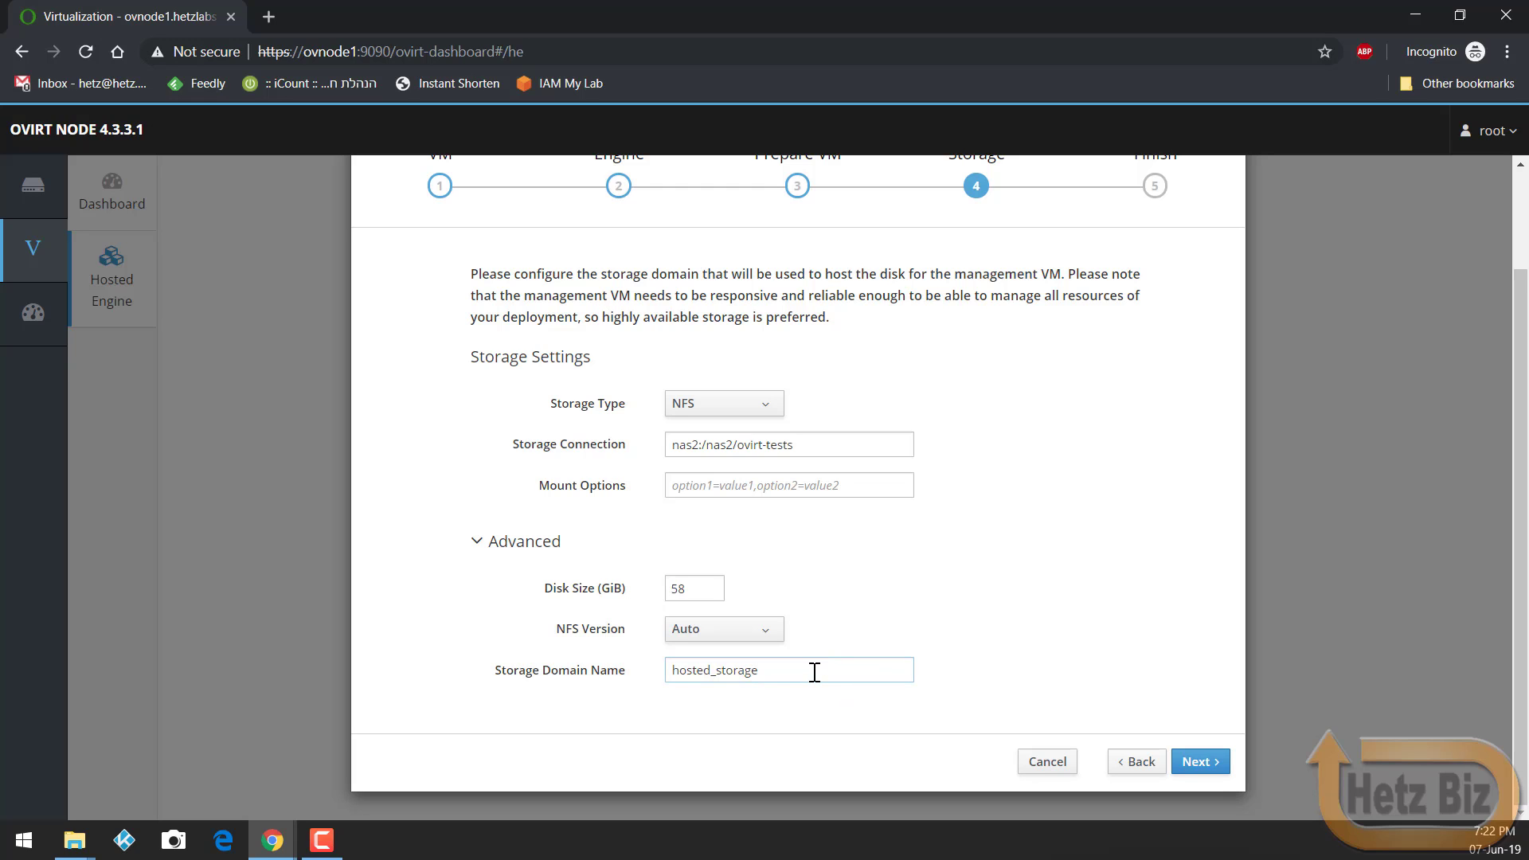
pyautogui.scroll(1, 818, 672)
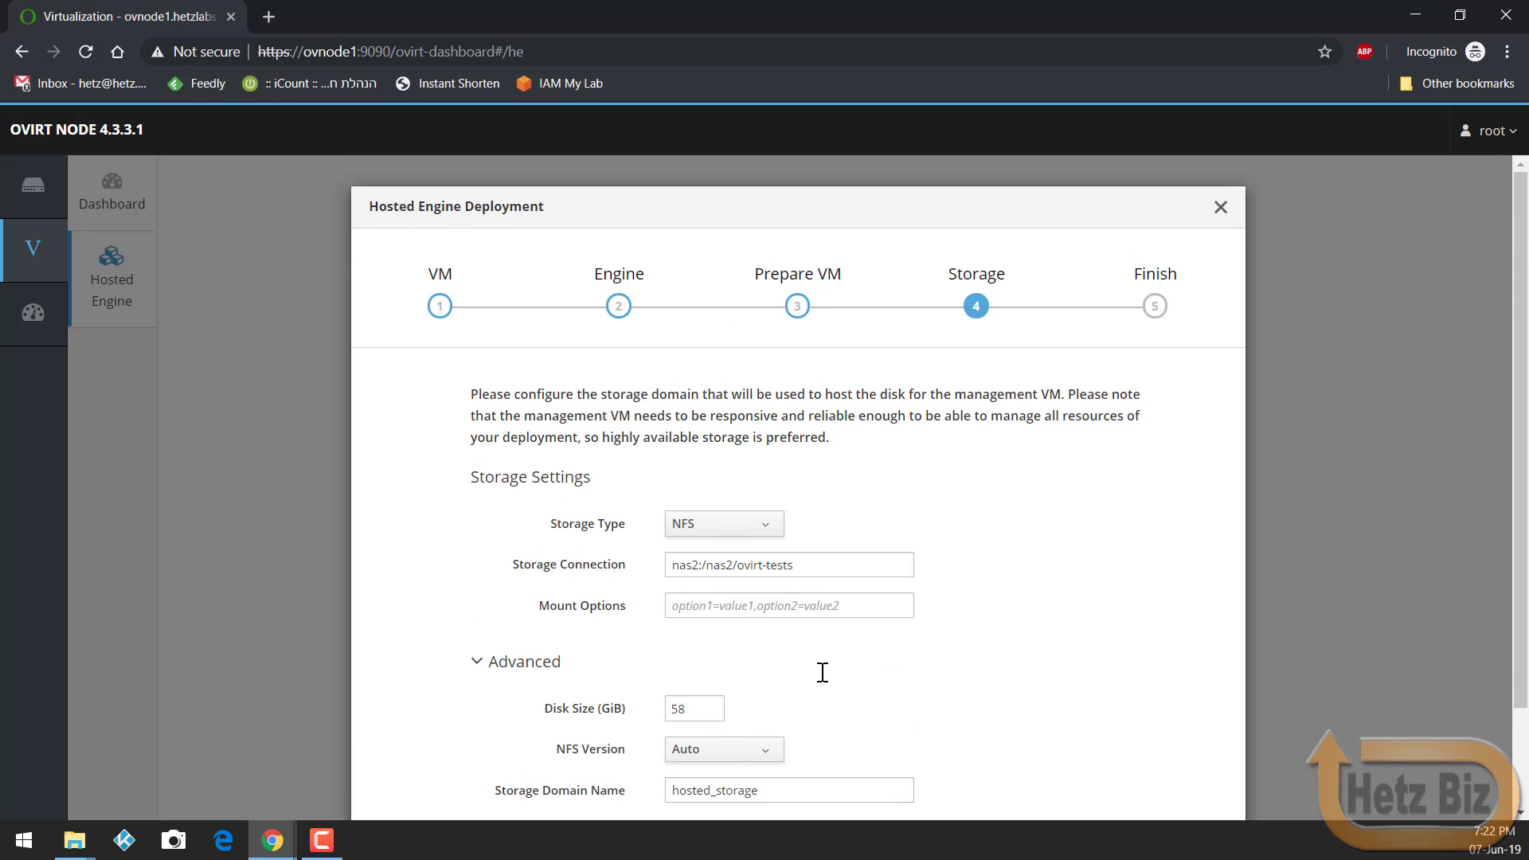
pyautogui.scroll(-1, 829, 678)
pyautogui.click(1197, 768)
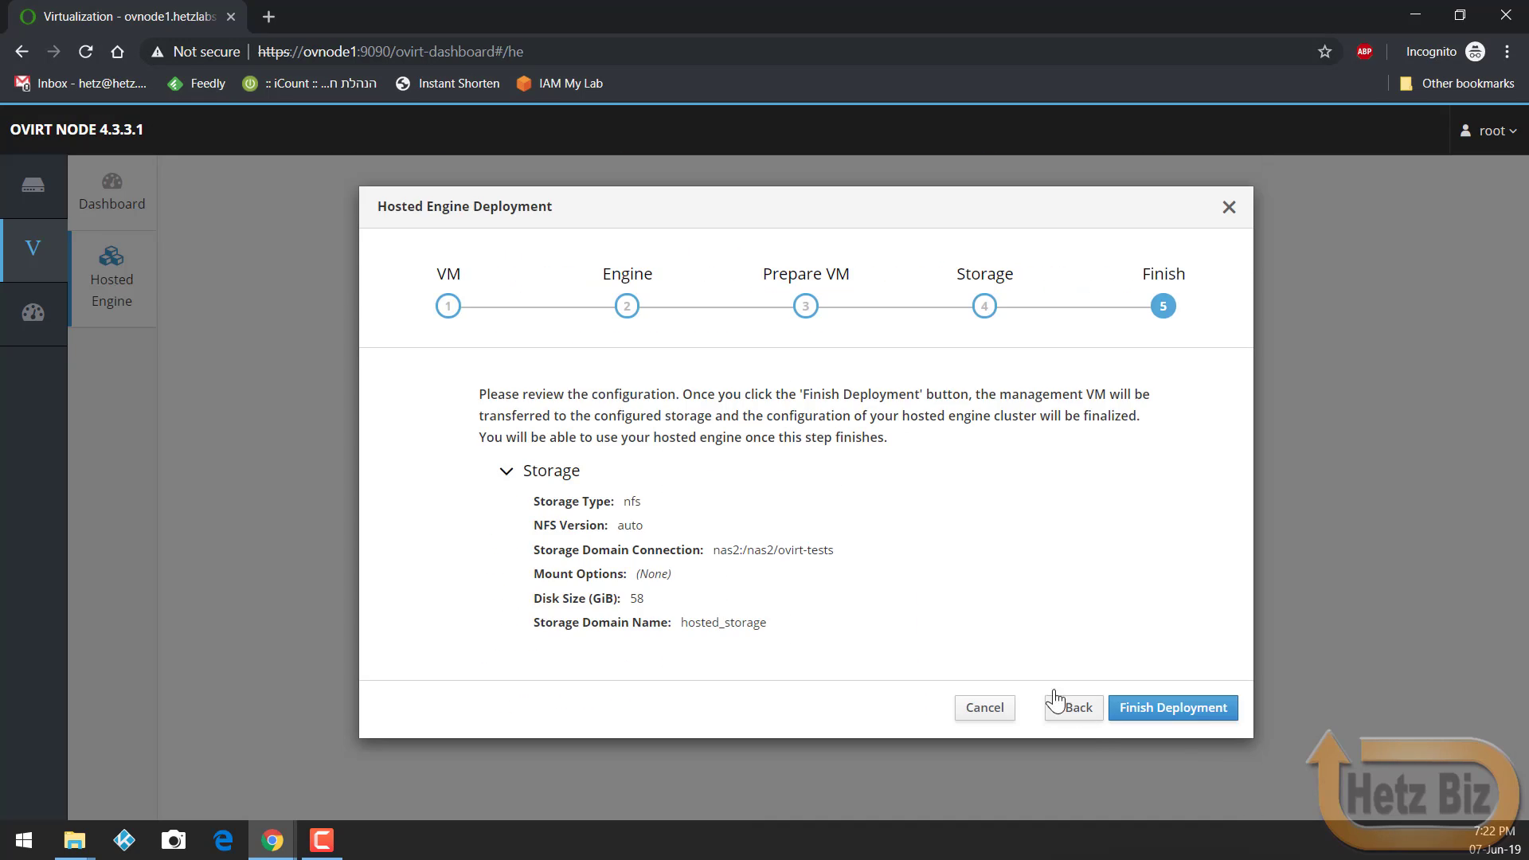
# Step: Start the hosted engine deployment and follow its log up to Fetch Datacenter facts
pyautogui.click(1162, 707)
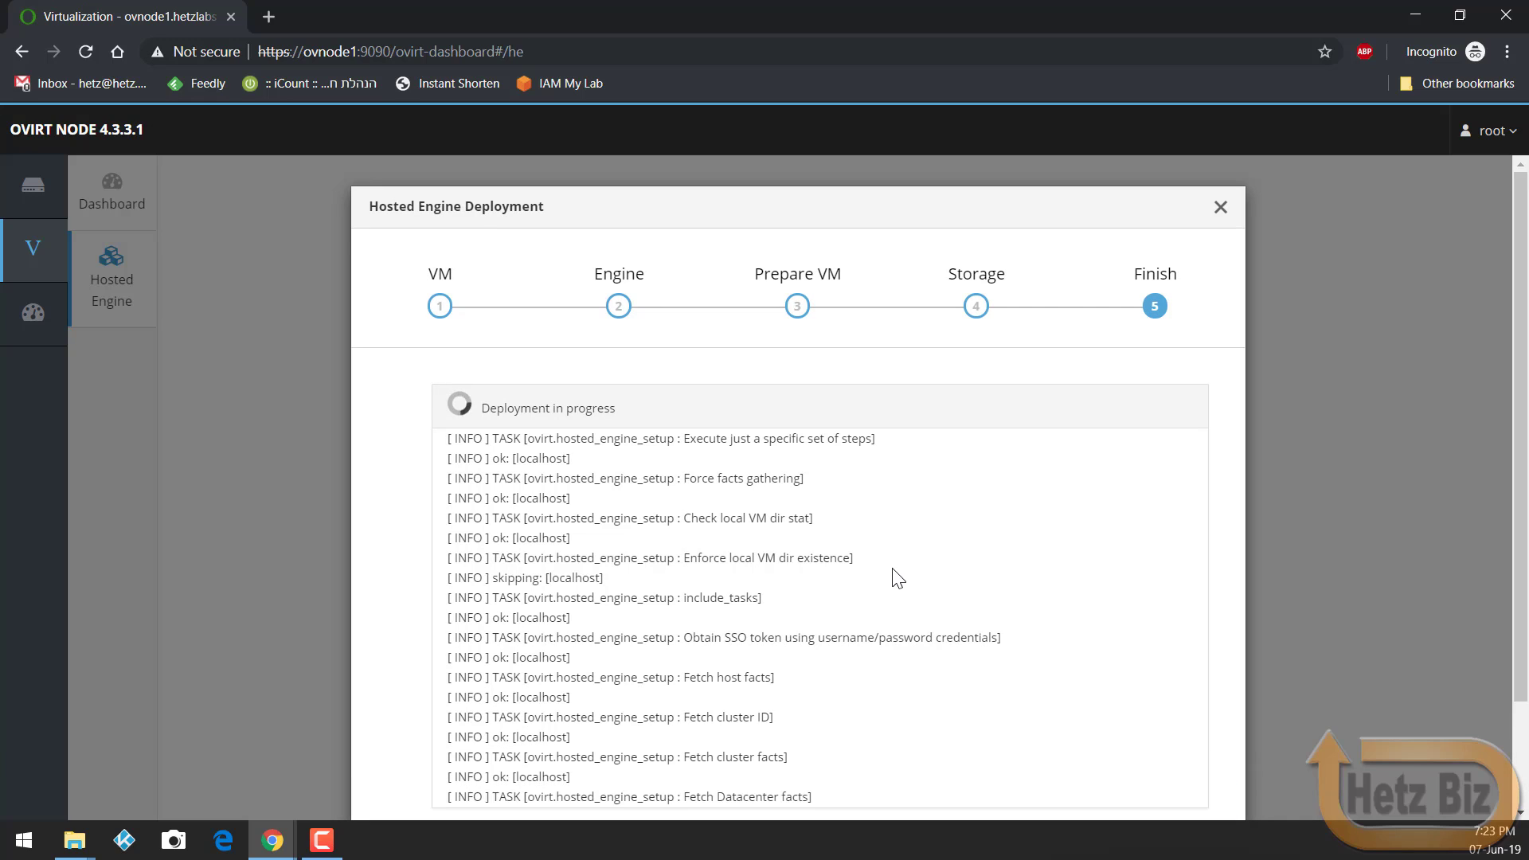
pyautogui.scroll(-2, 898, 581)
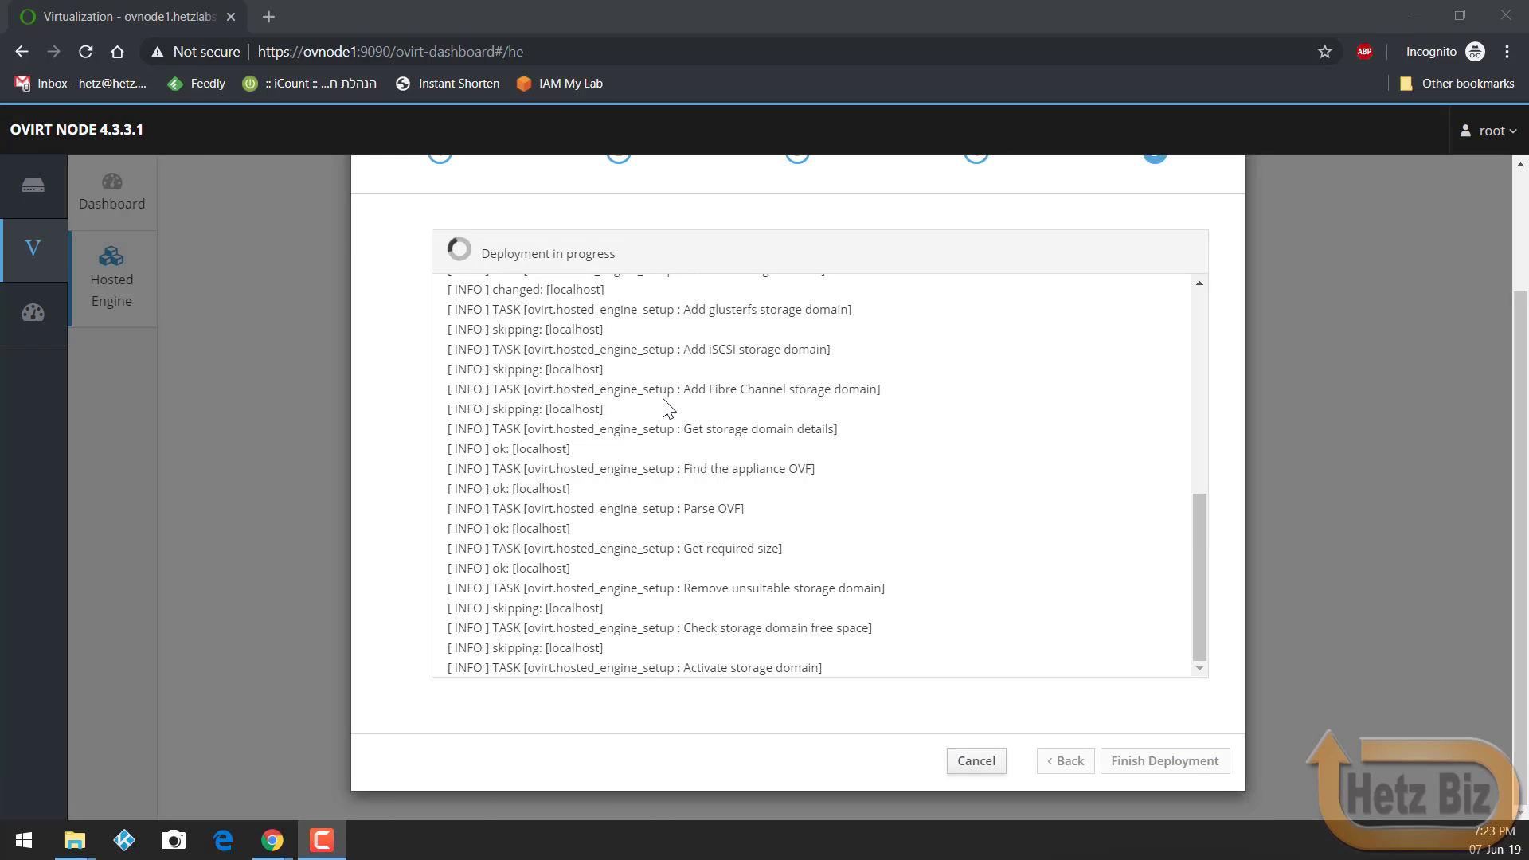
# Step: Scroll the deployment log until it reports 'Hosted engine deployment complete!'
pyautogui.scroll(3, 667, 408)
pyautogui.scroll(-3, 668, 408)
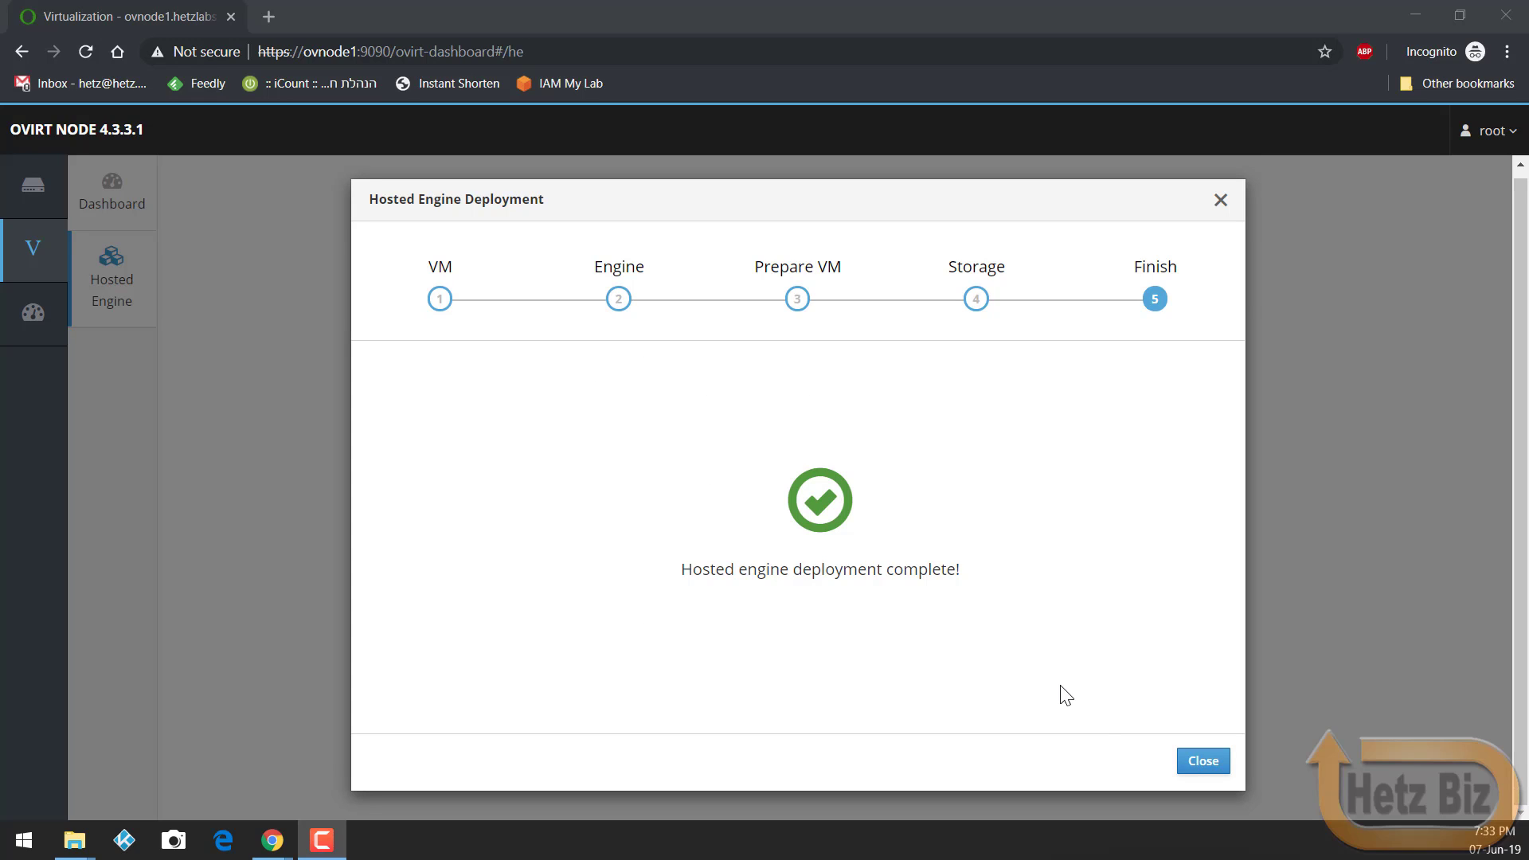
# Step: Exit the finished wizard and confirm the Hosted Engine page shows the engine up on ovnode1.hetzlabs.io
pyautogui.click(1202, 763)
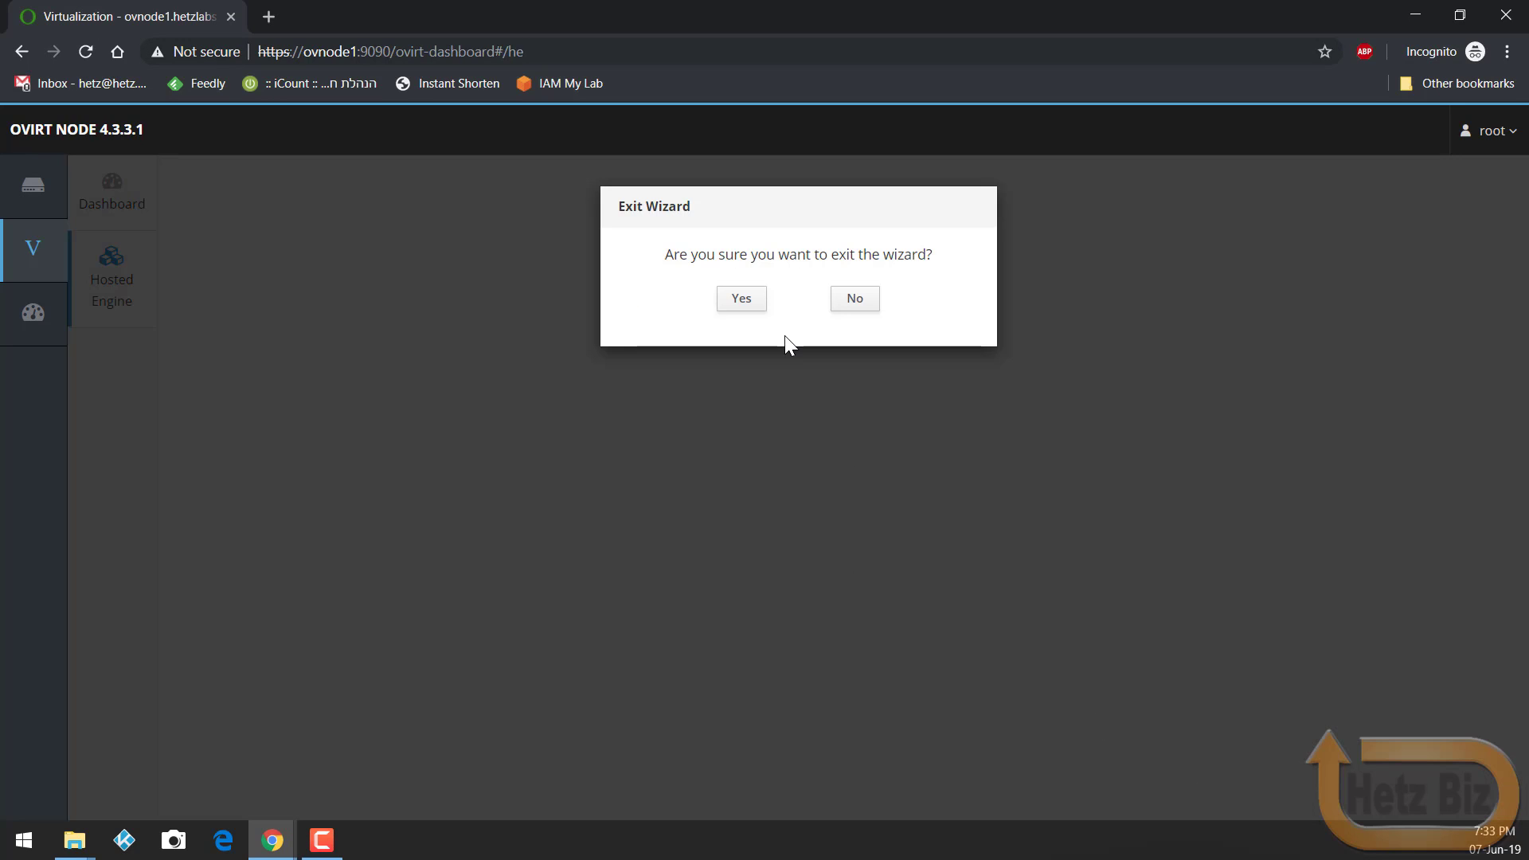
pyautogui.click(740, 301)
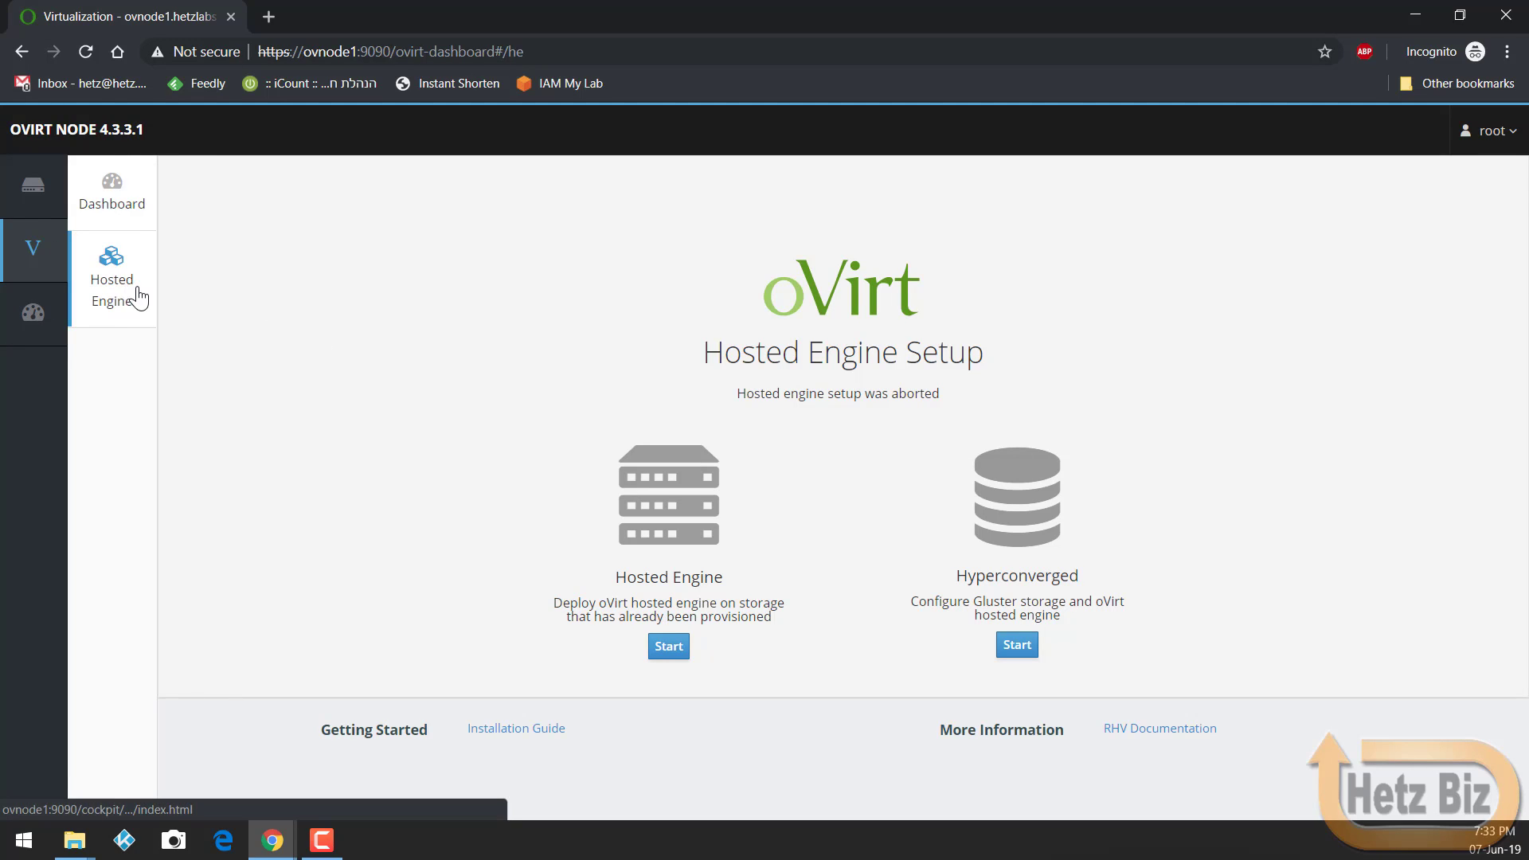
pyautogui.click(42, 255)
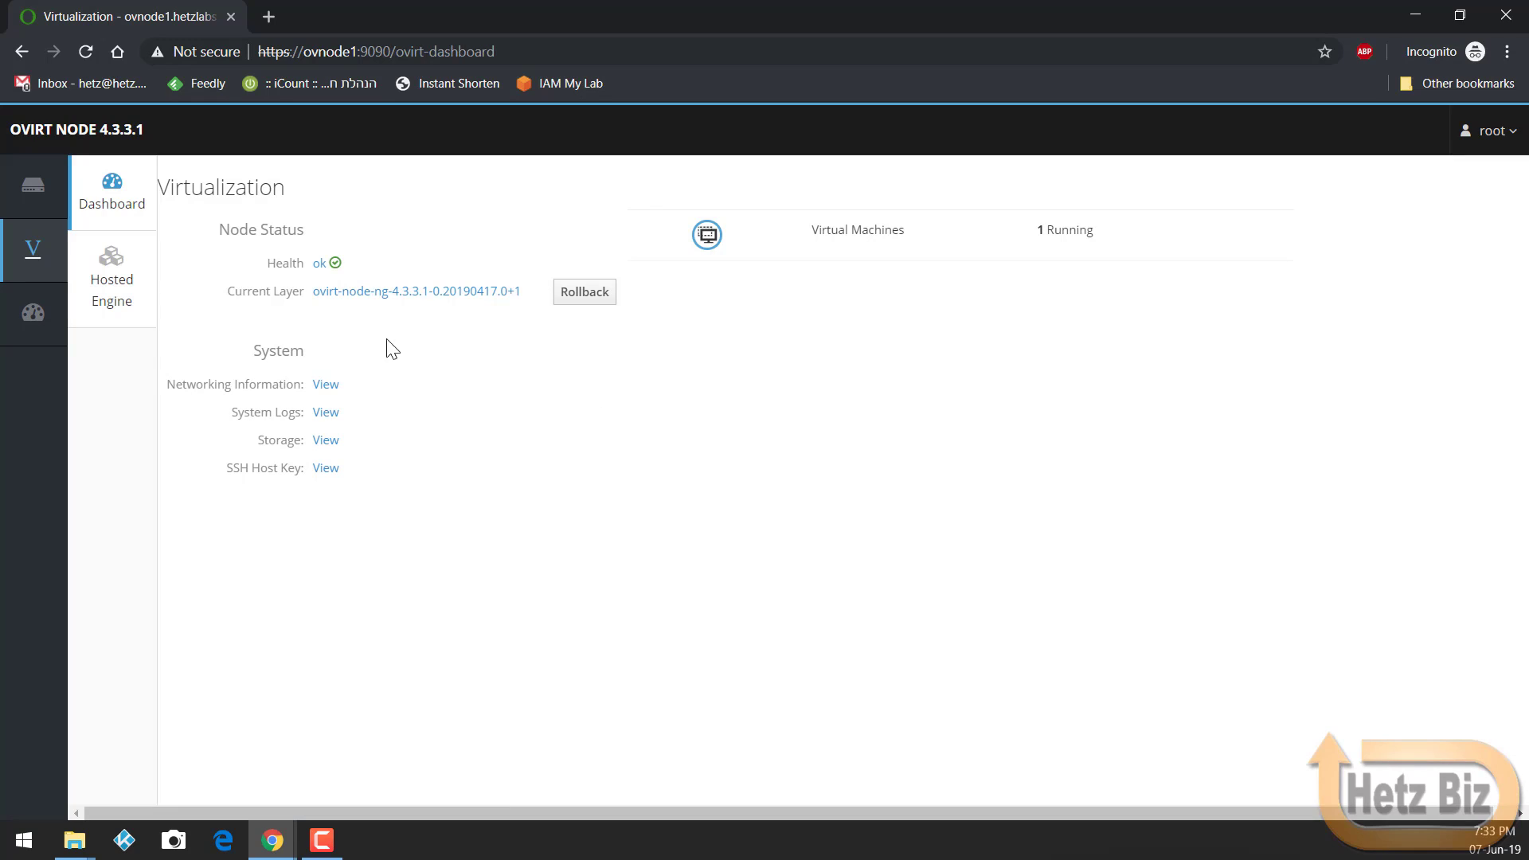
pyautogui.click(123, 295)
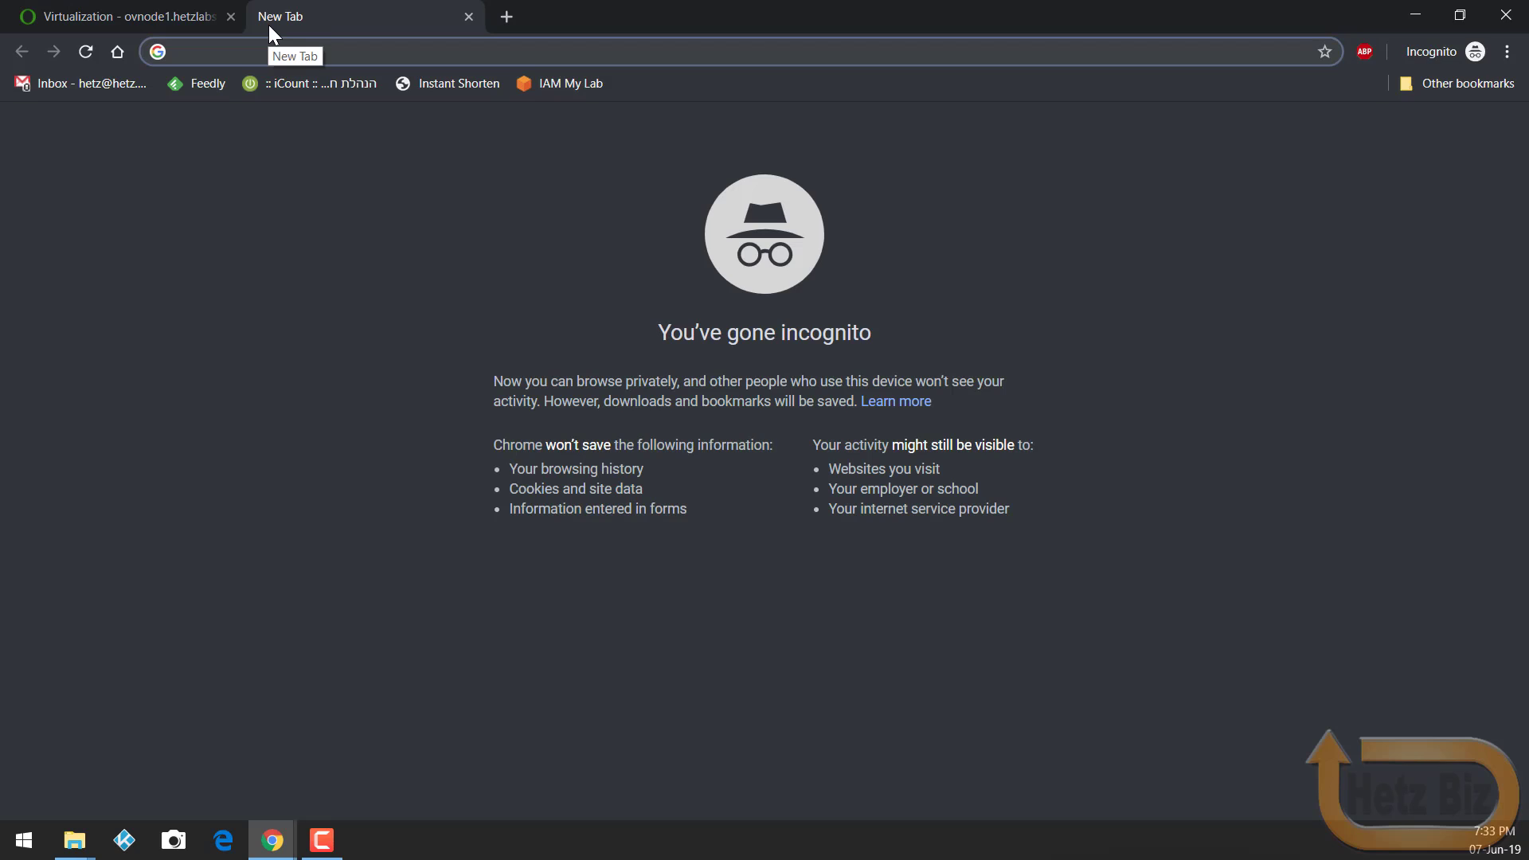
# Step: Load manage.hetzlabs.io/ovirt-engine/ in the new tab and proceed past the certificate warning
pyautogui.write('manage.hetzlabs.io/ovirt-engine/')
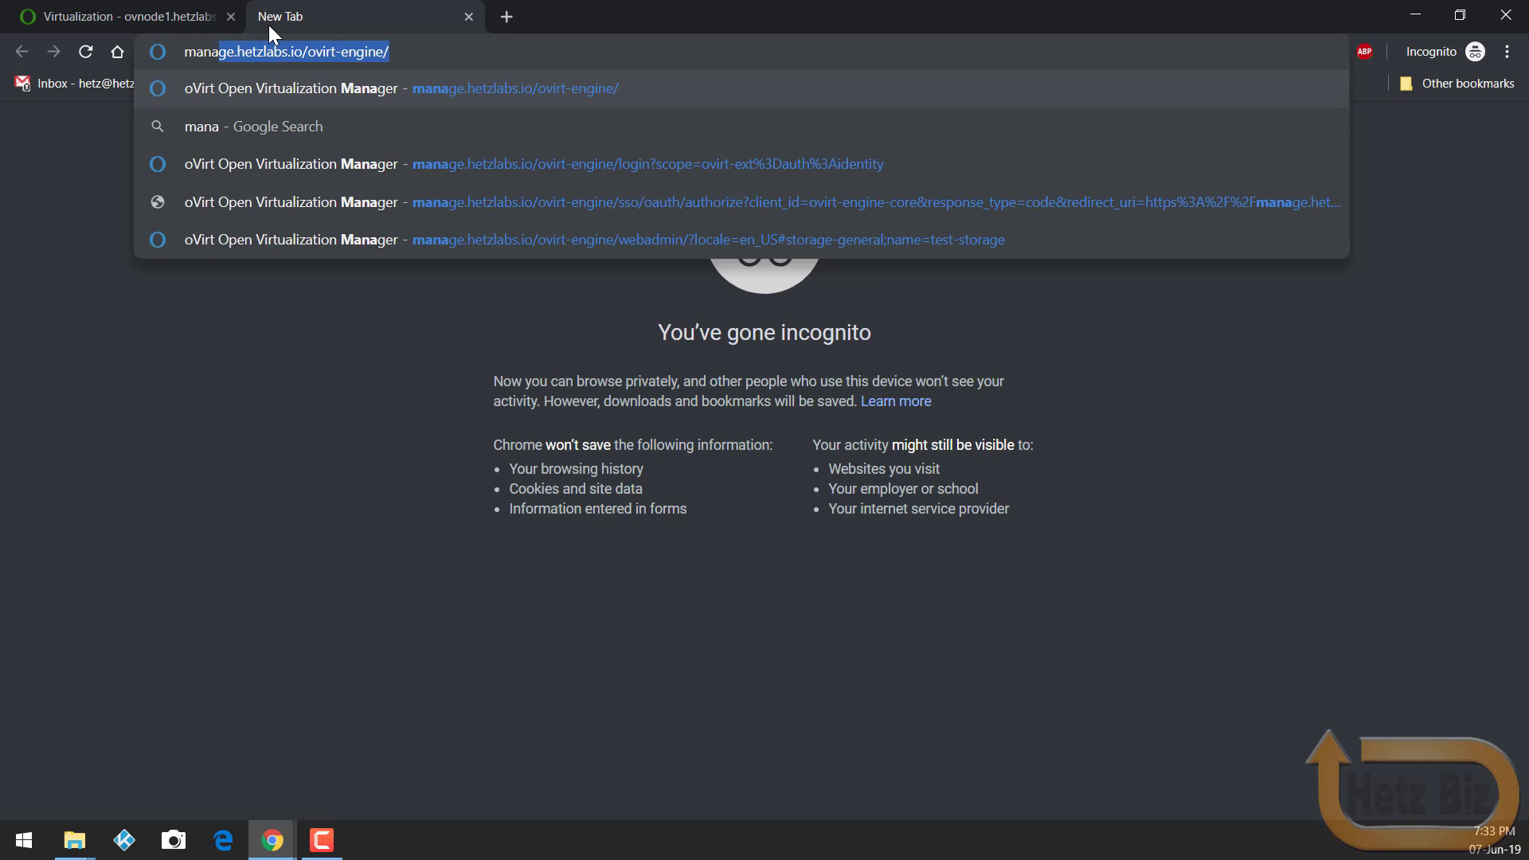
pyautogui.press('Right')
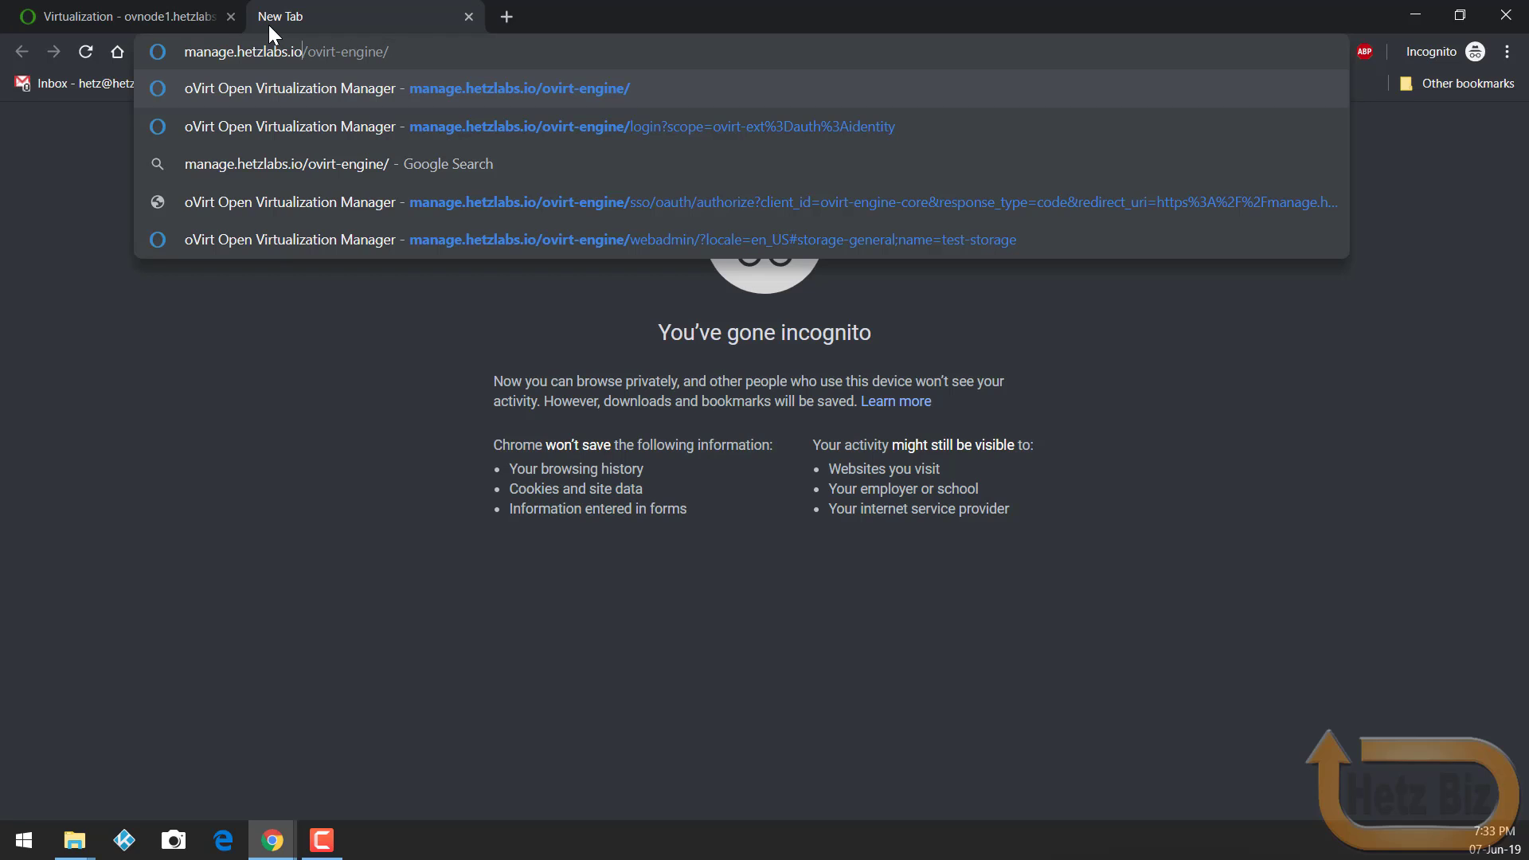
pyautogui.press('Return')
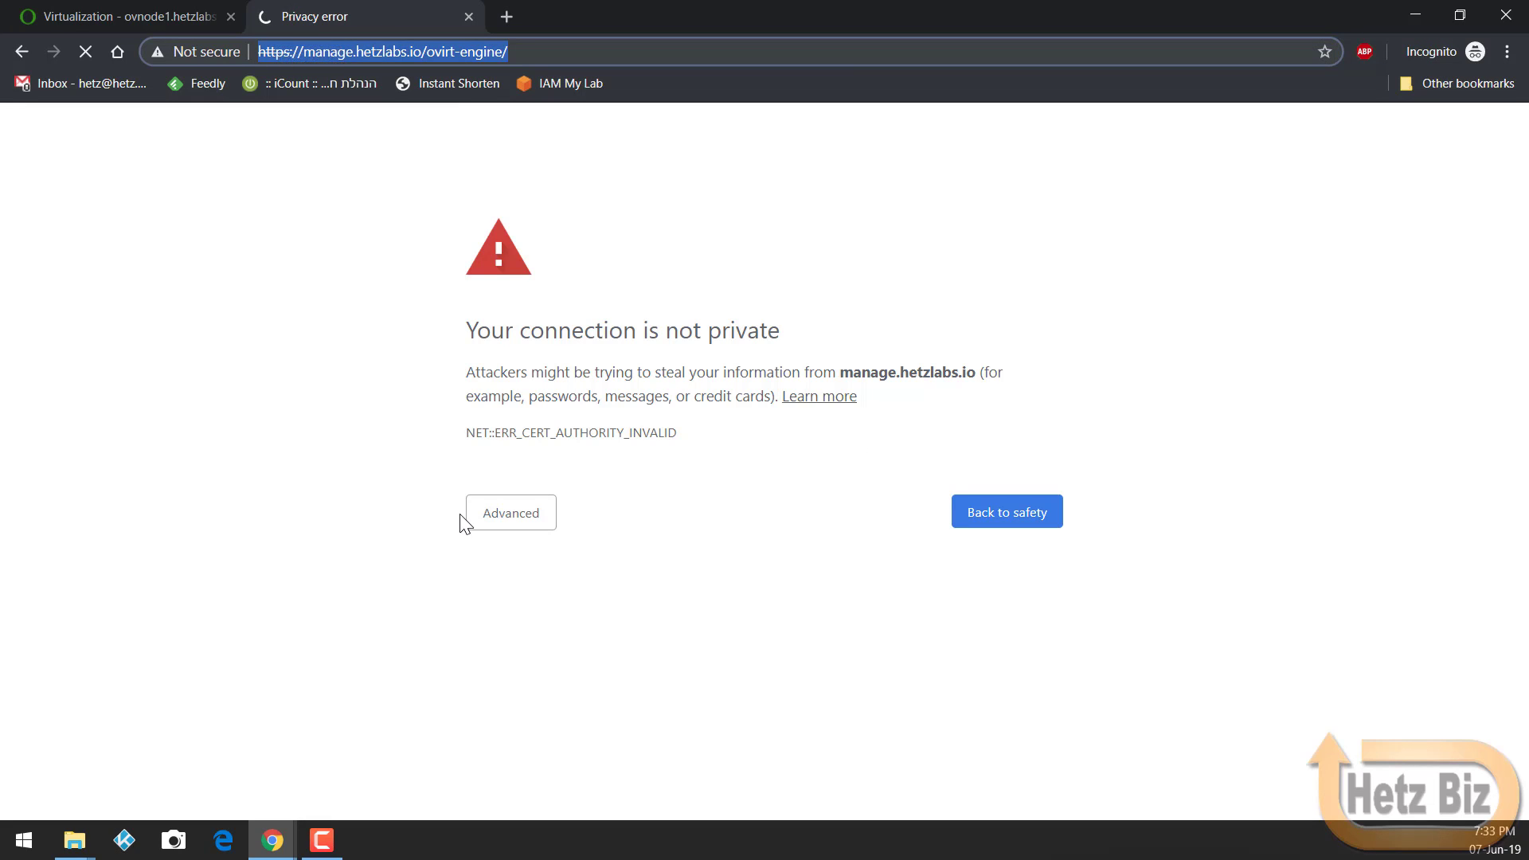
pyautogui.click(500, 516)
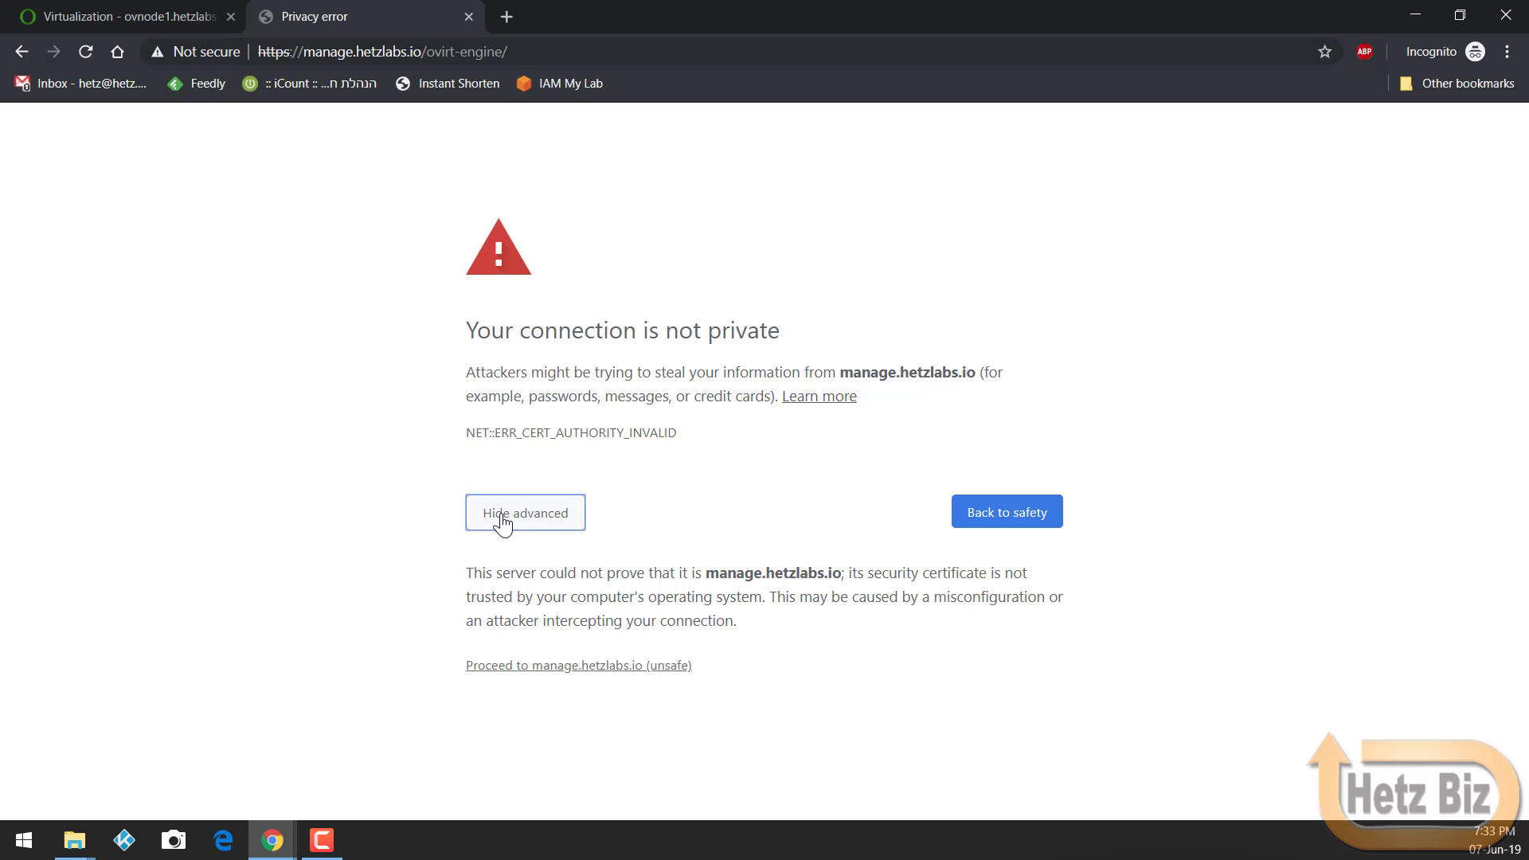
pyautogui.click(546, 668)
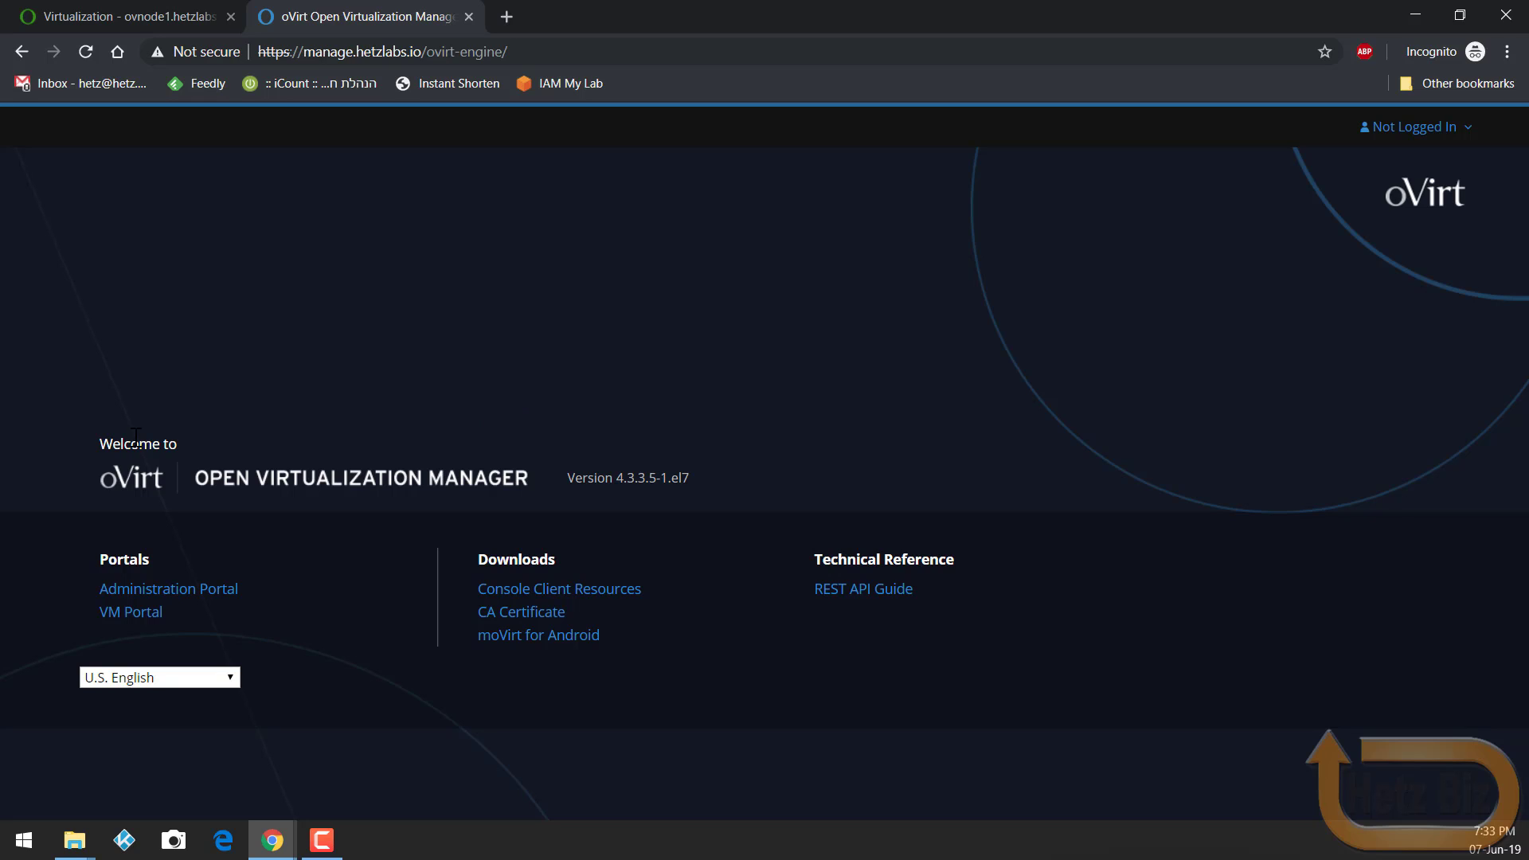
# Step: Download the engine's CA certificate pki-resource.cer and open it
pyautogui.click(540, 620)
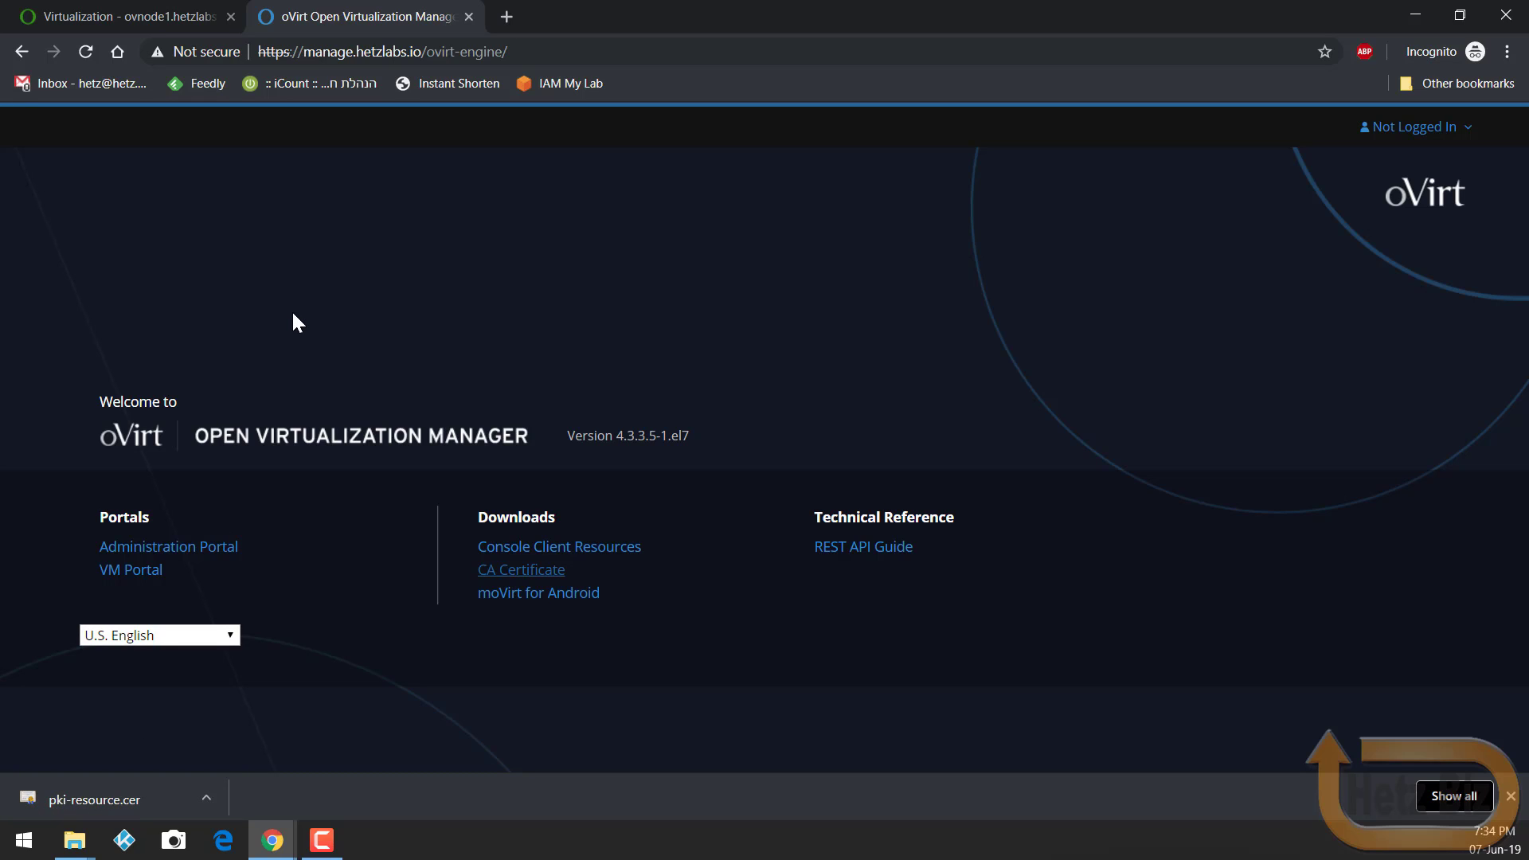
pyautogui.click(127, 791)
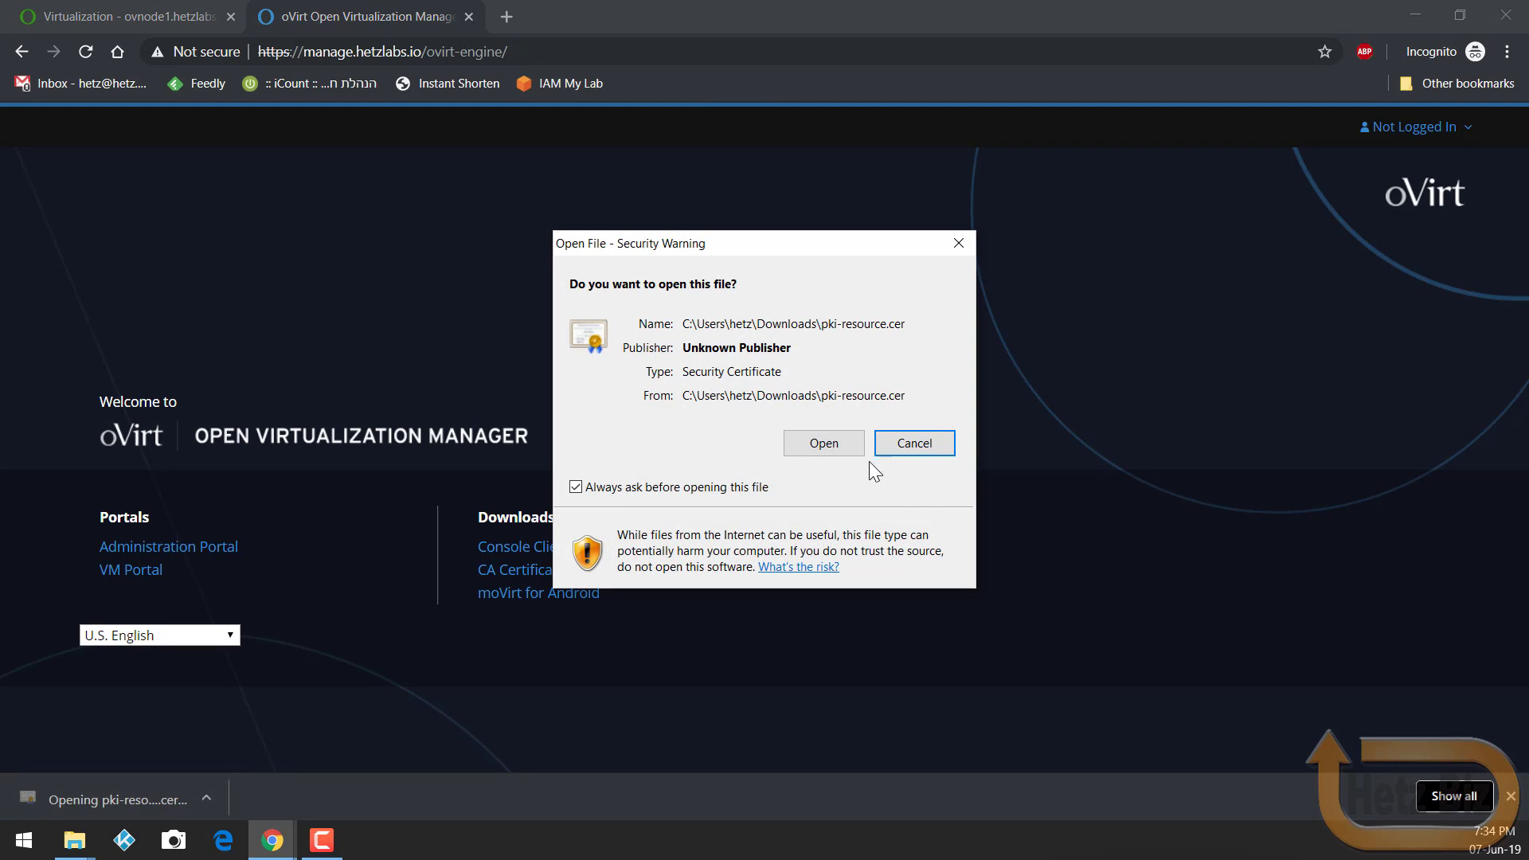
pyautogui.click(854, 446)
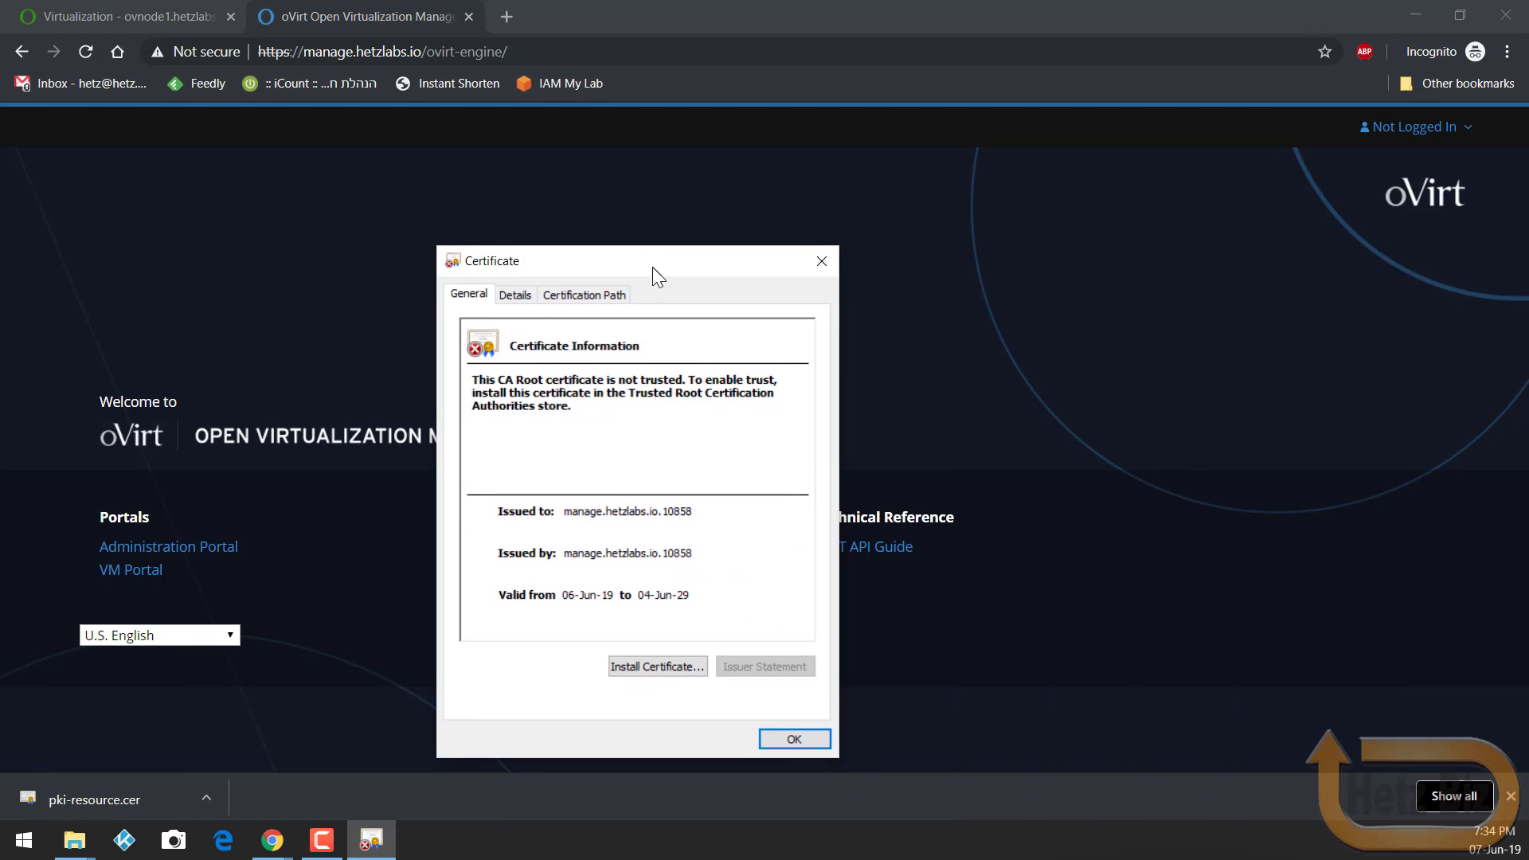
# Step: Import the CA certificate with automatic store selection and go to the Administration Portal login
pyautogui.click(669, 673)
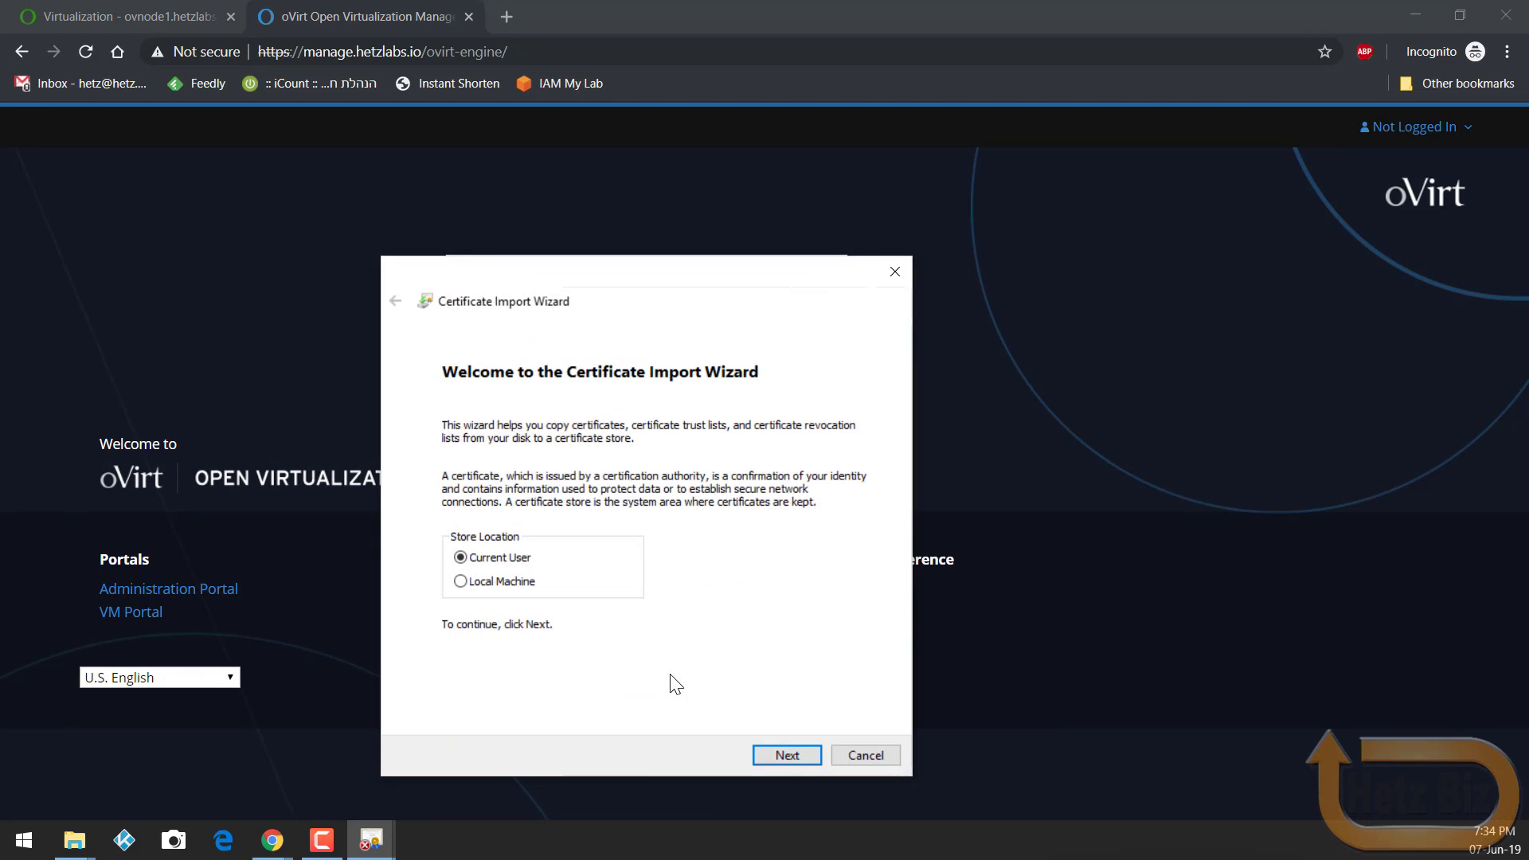
pyautogui.click(776, 756)
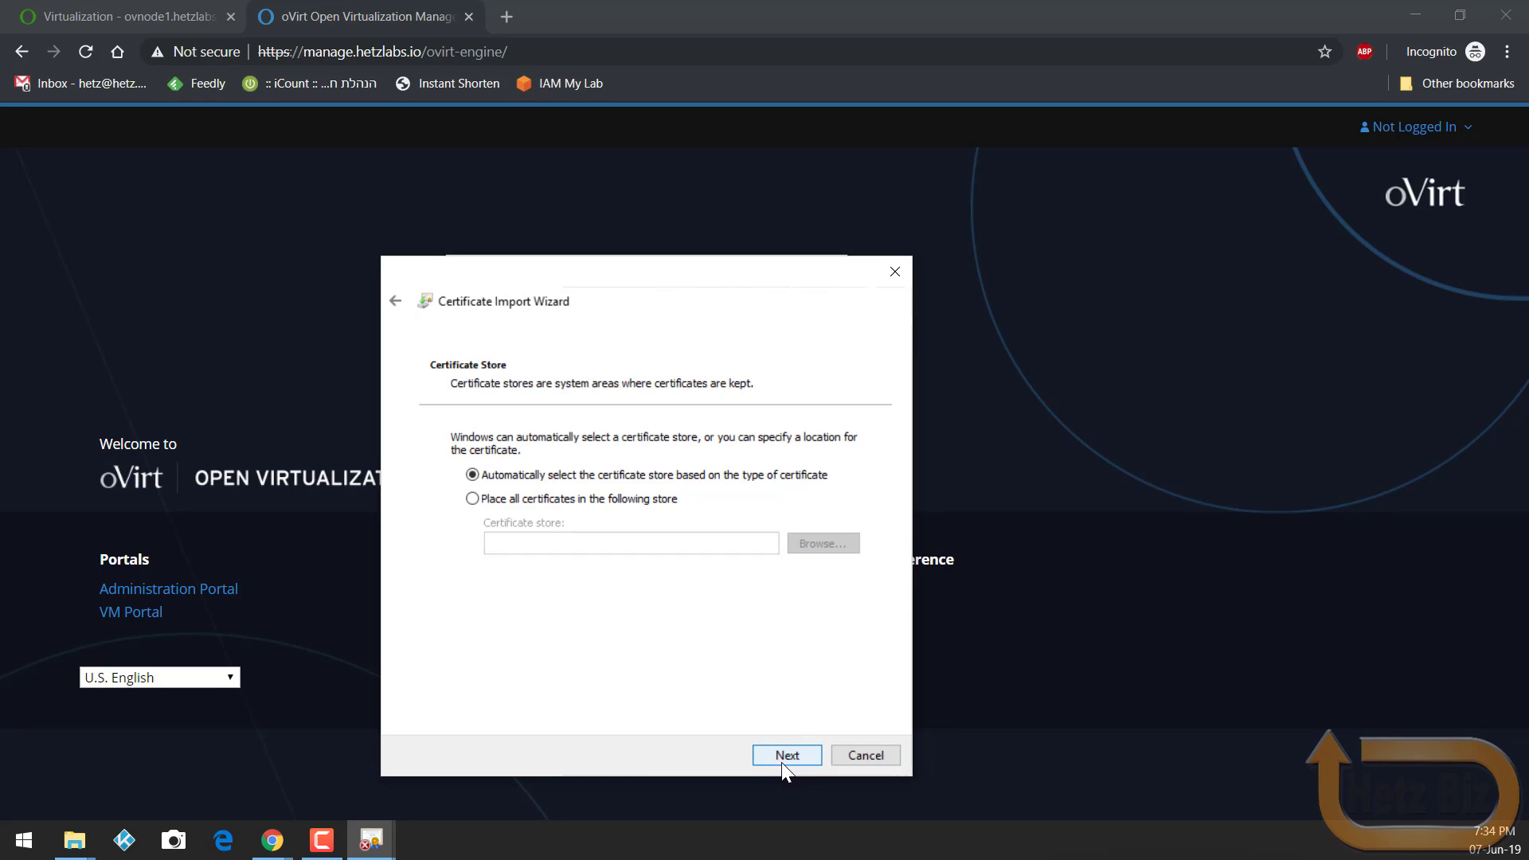
pyautogui.click(781, 759)
pyautogui.click(787, 755)
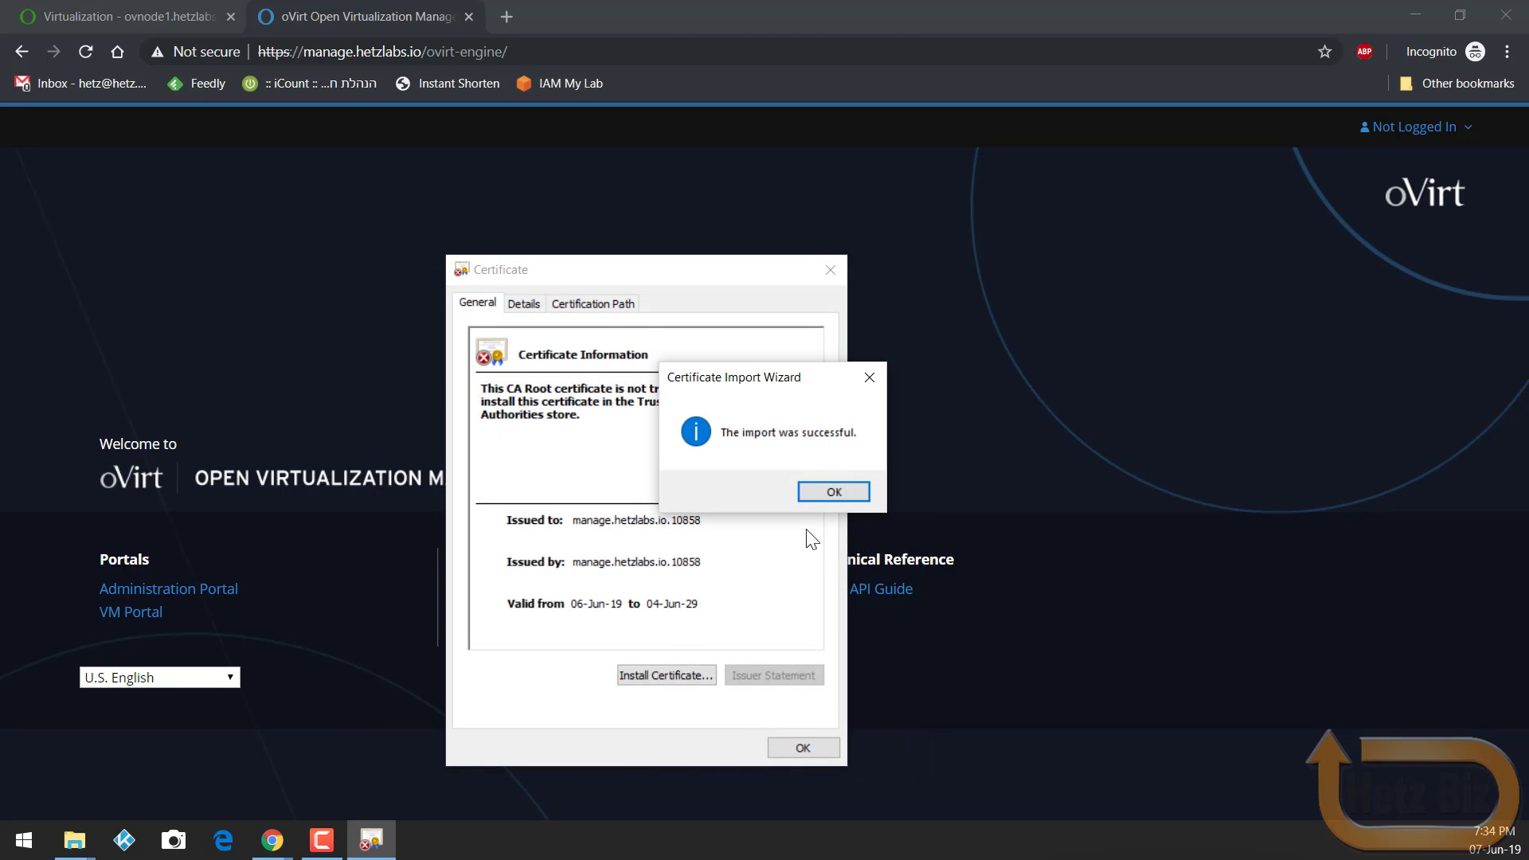
pyautogui.click(831, 490)
pyautogui.click(825, 751)
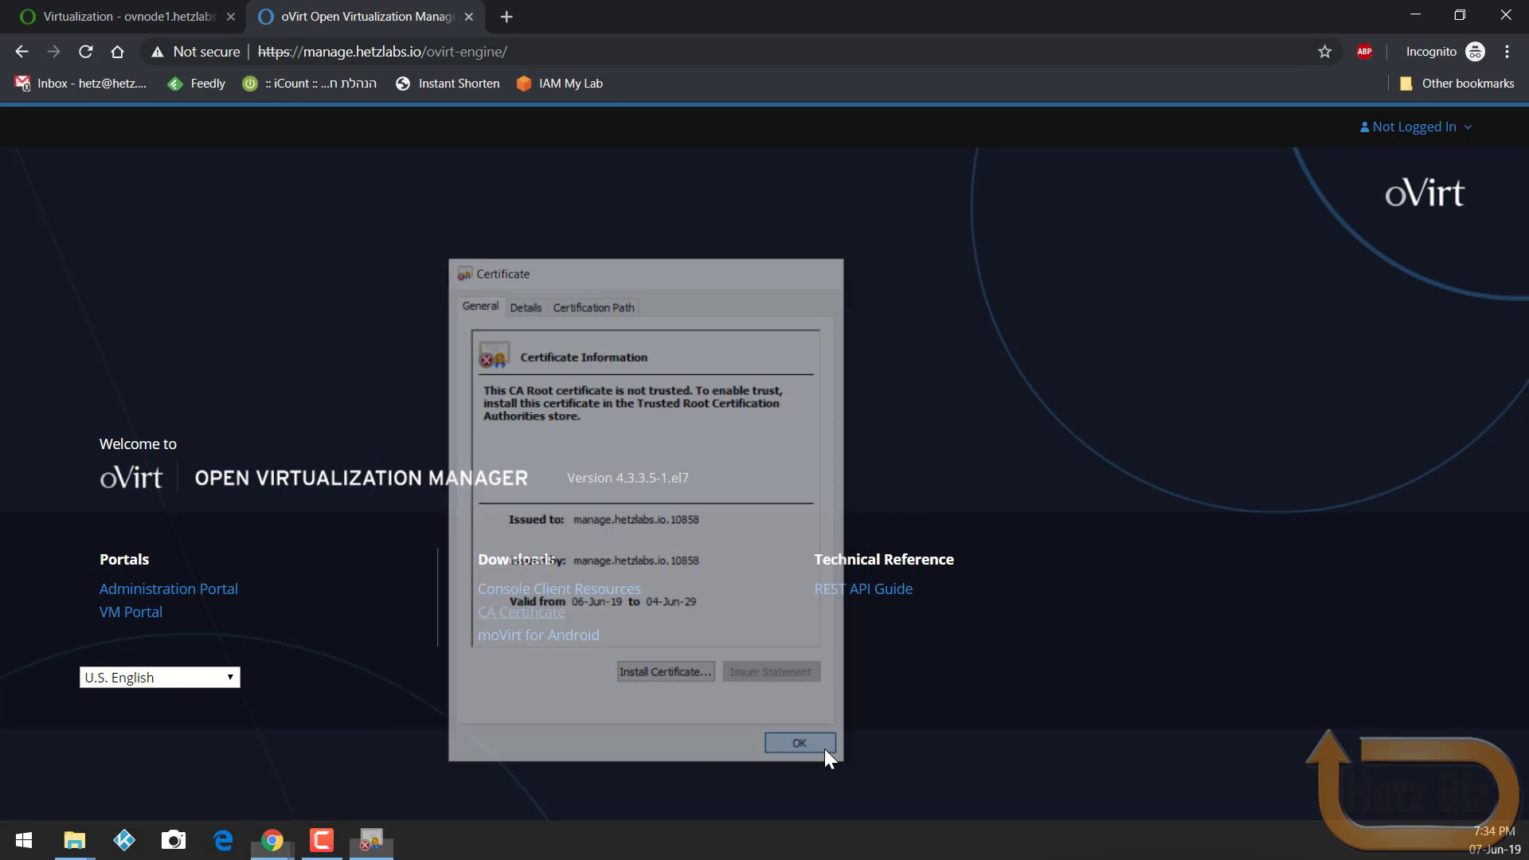
pyautogui.click(223, 591)
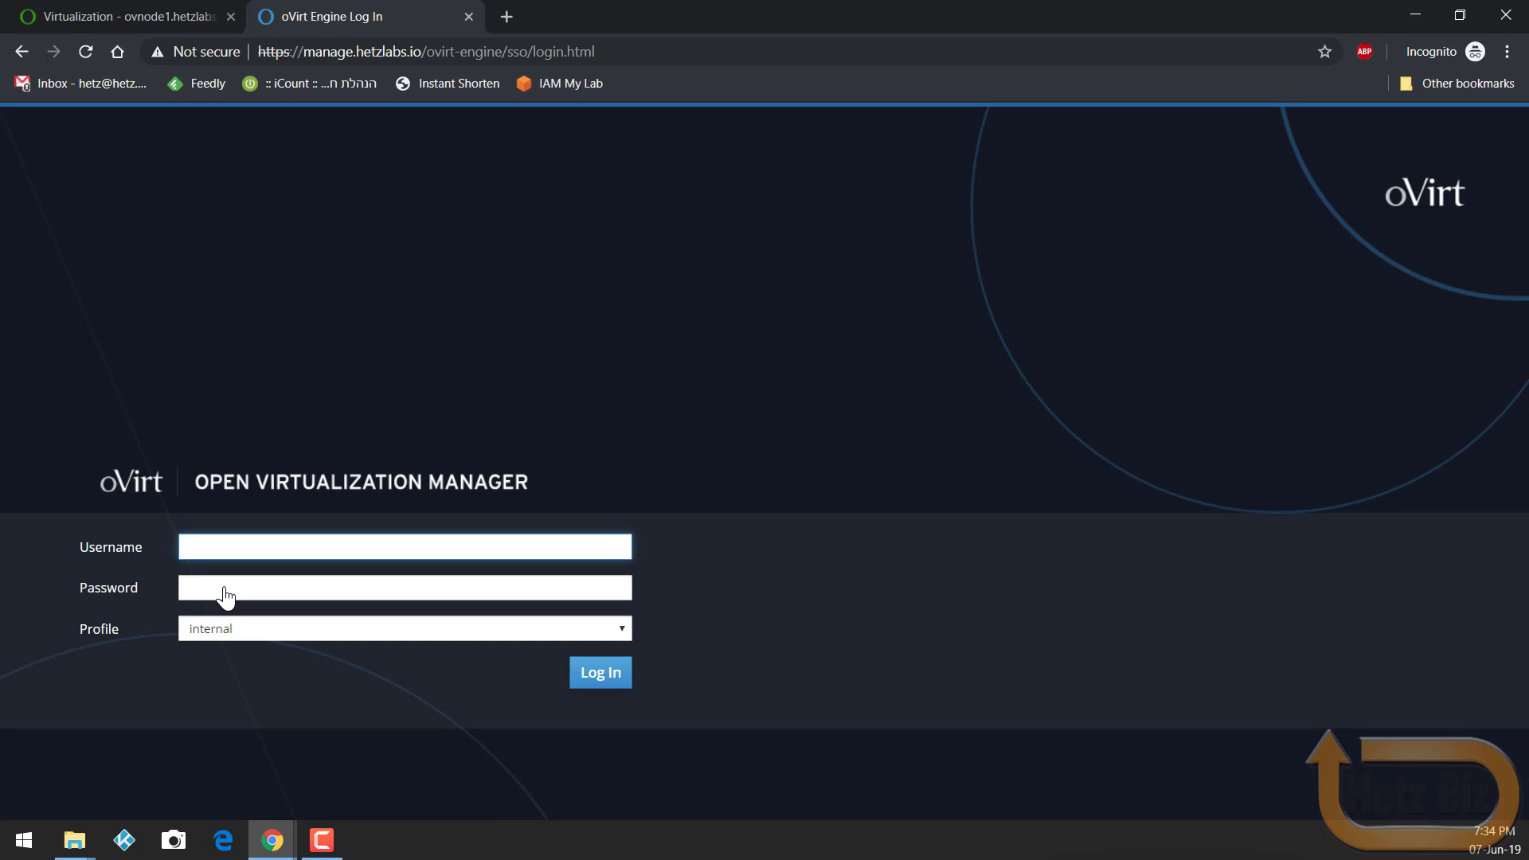
# Step: Log in to the Administration Portal with the admin user and its password
pyautogui.write('admin')
pyautogui.click(226, 597)
pyautogui.write('*****')
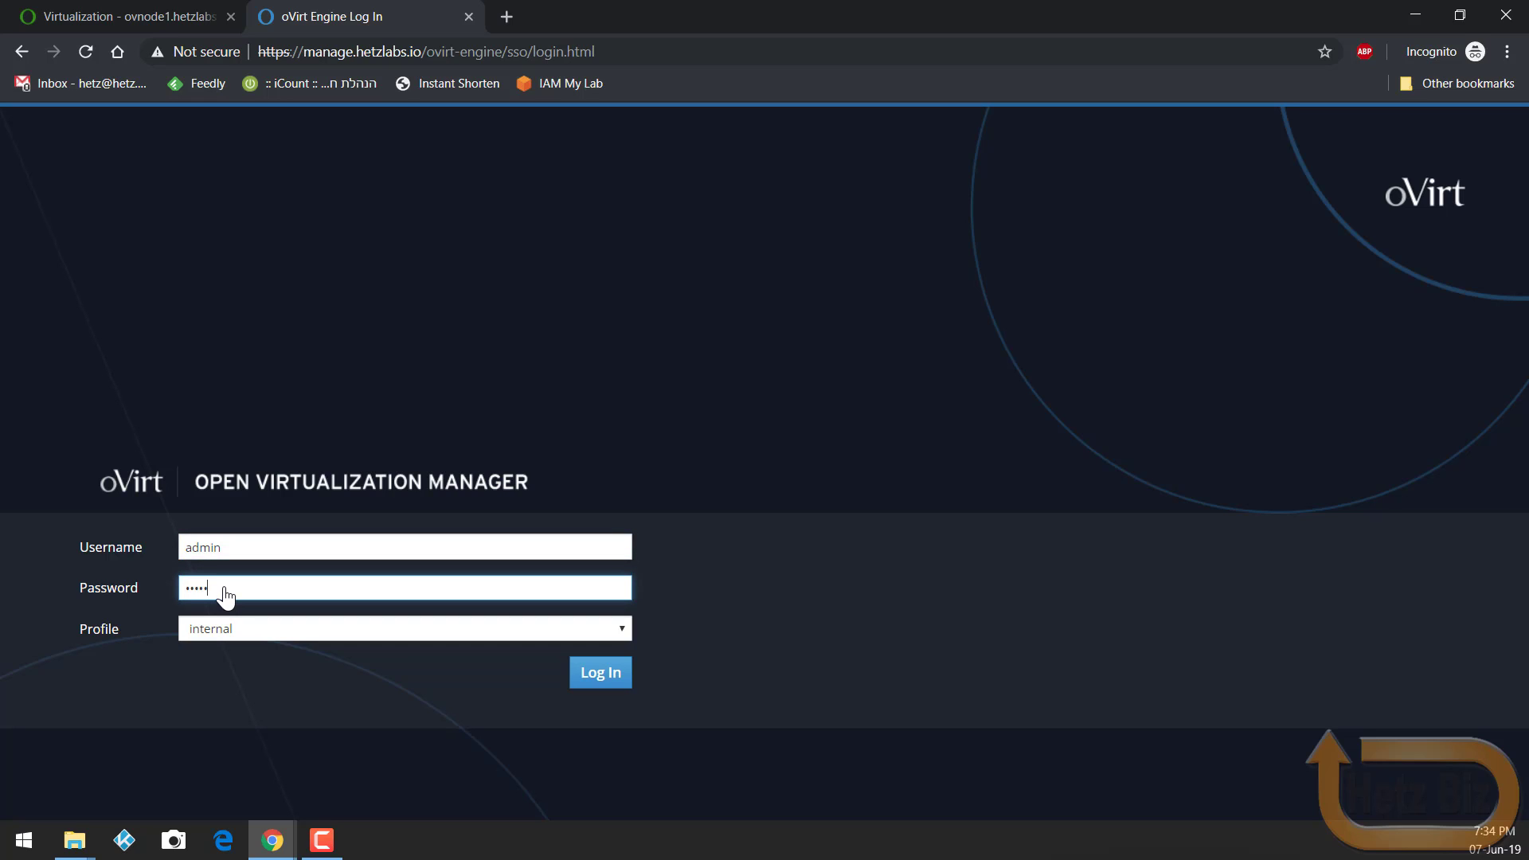
pyautogui.press('Return')
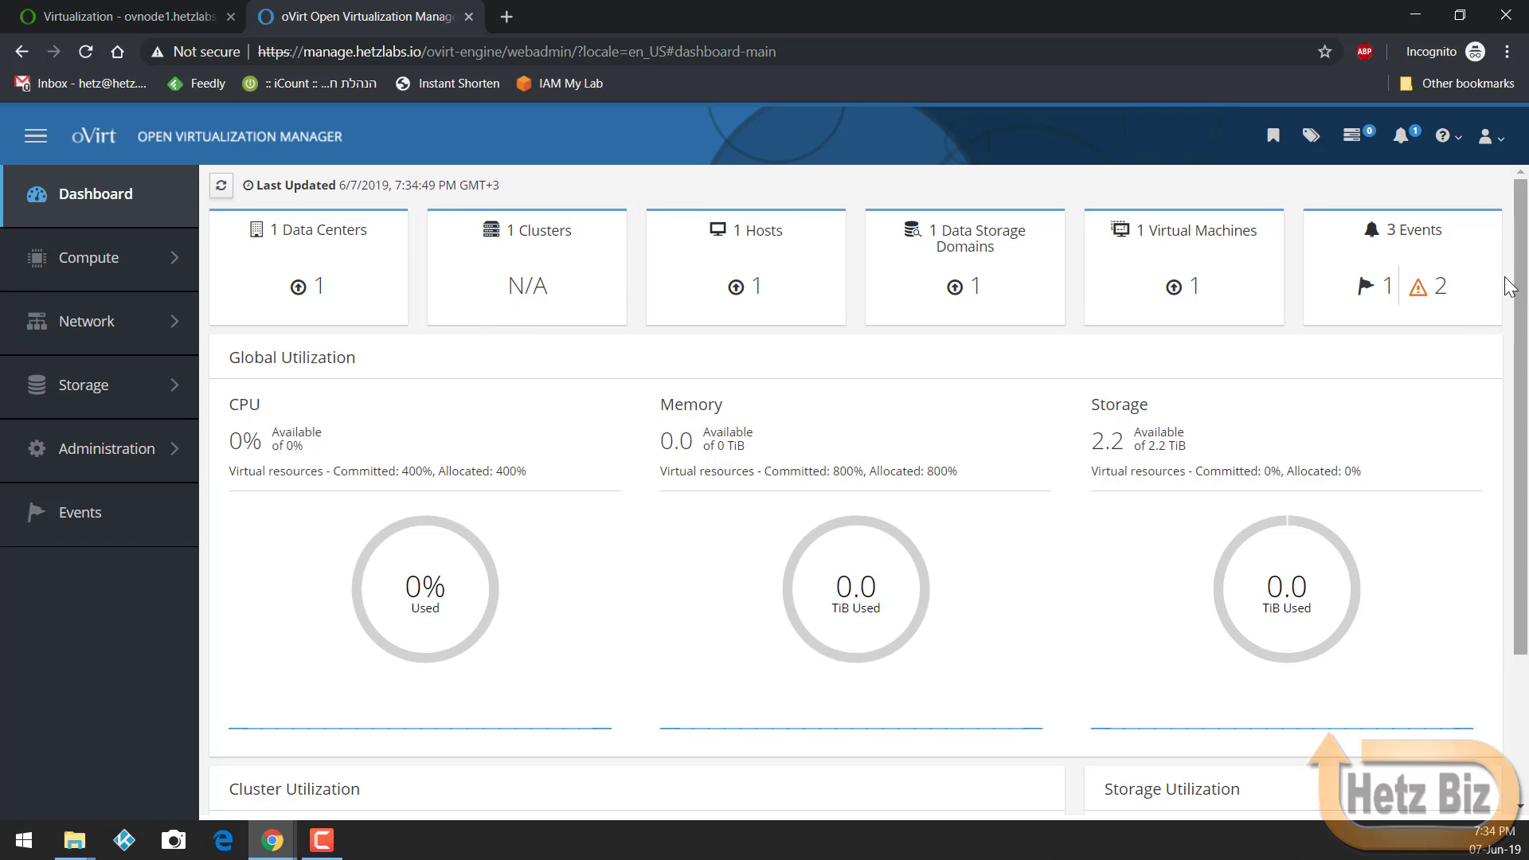
# Step: Review the alert-severity events, then list the storage domains with hosted_storage active
pyautogui.click(1367, 287)
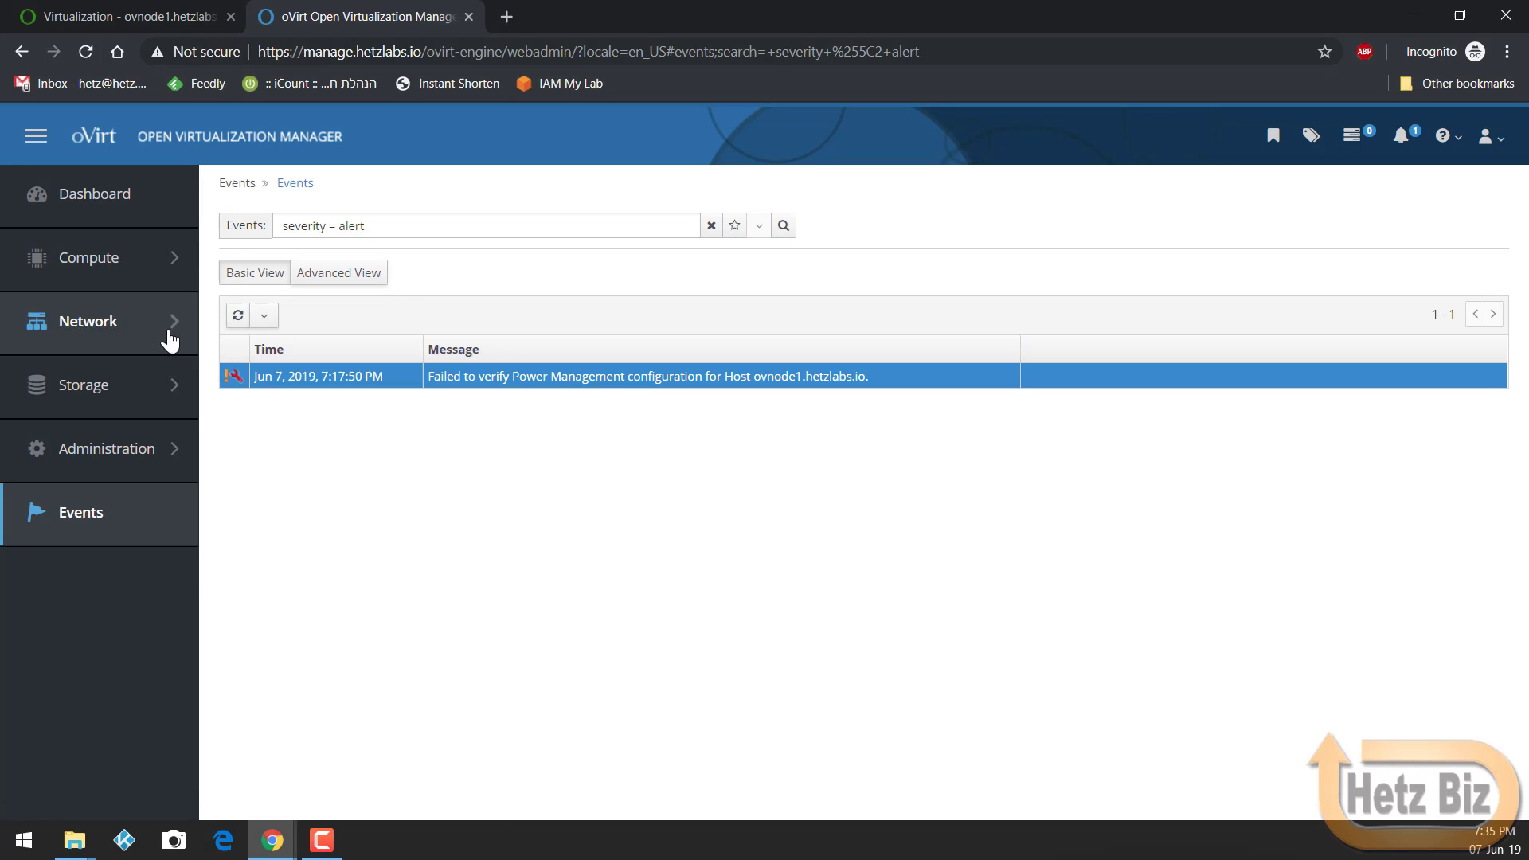
pyautogui.click(110, 214)
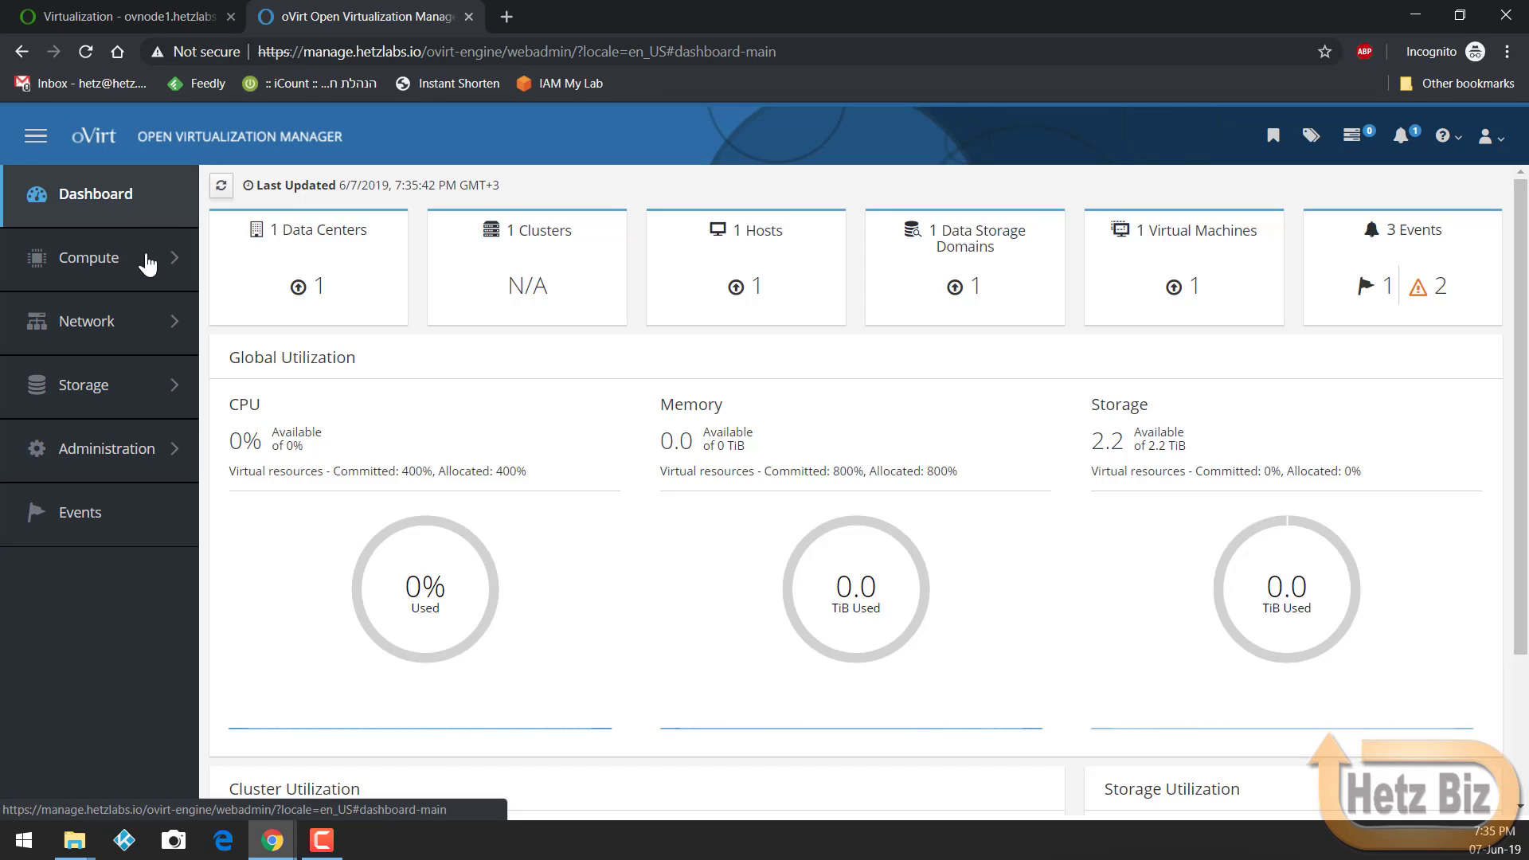
pyautogui.moveTo(110, 390)
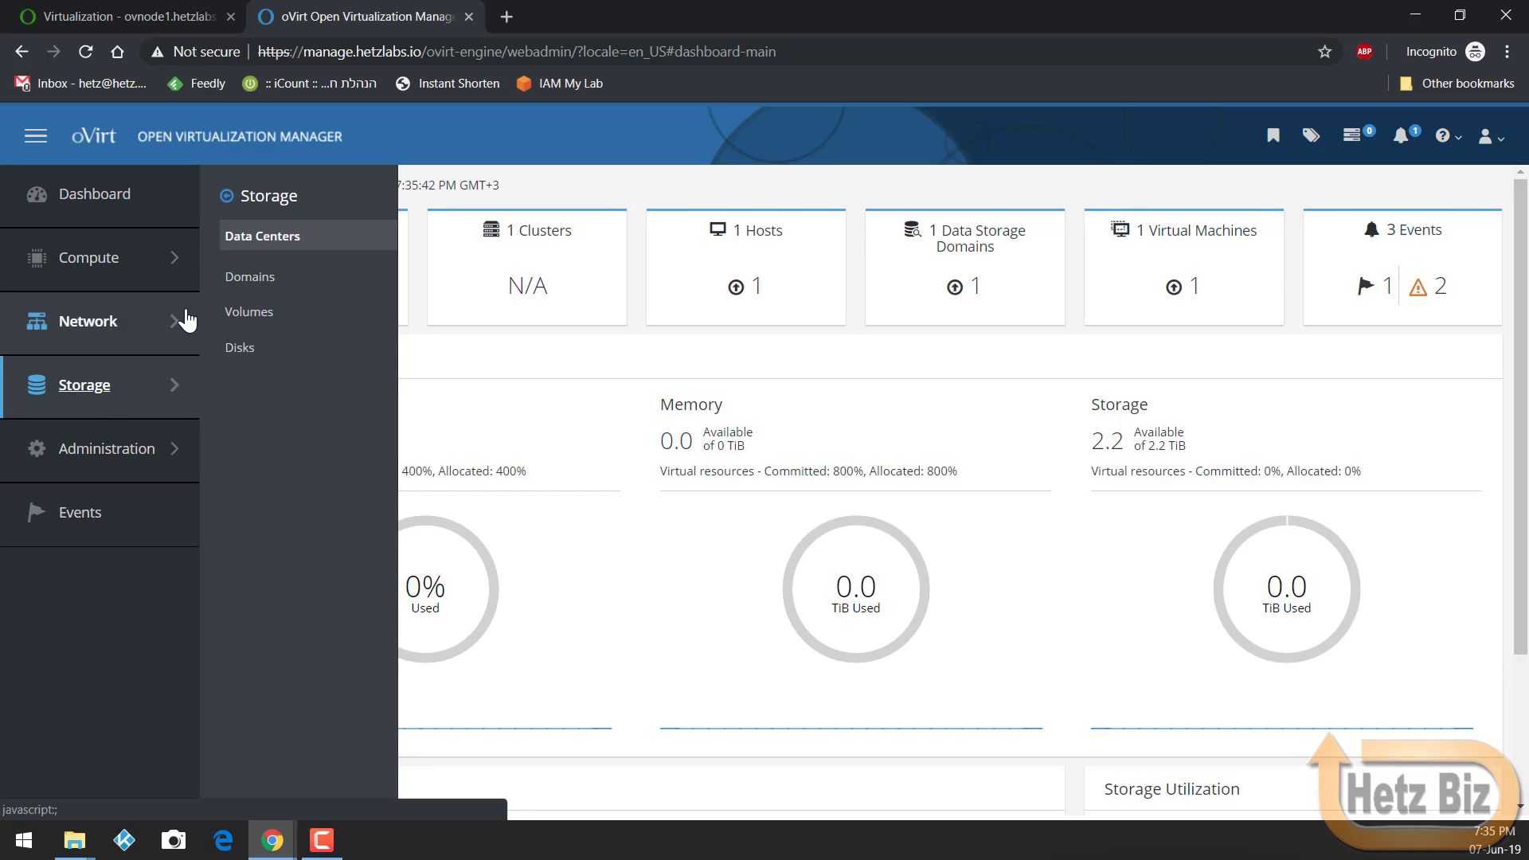
pyautogui.click(245, 278)
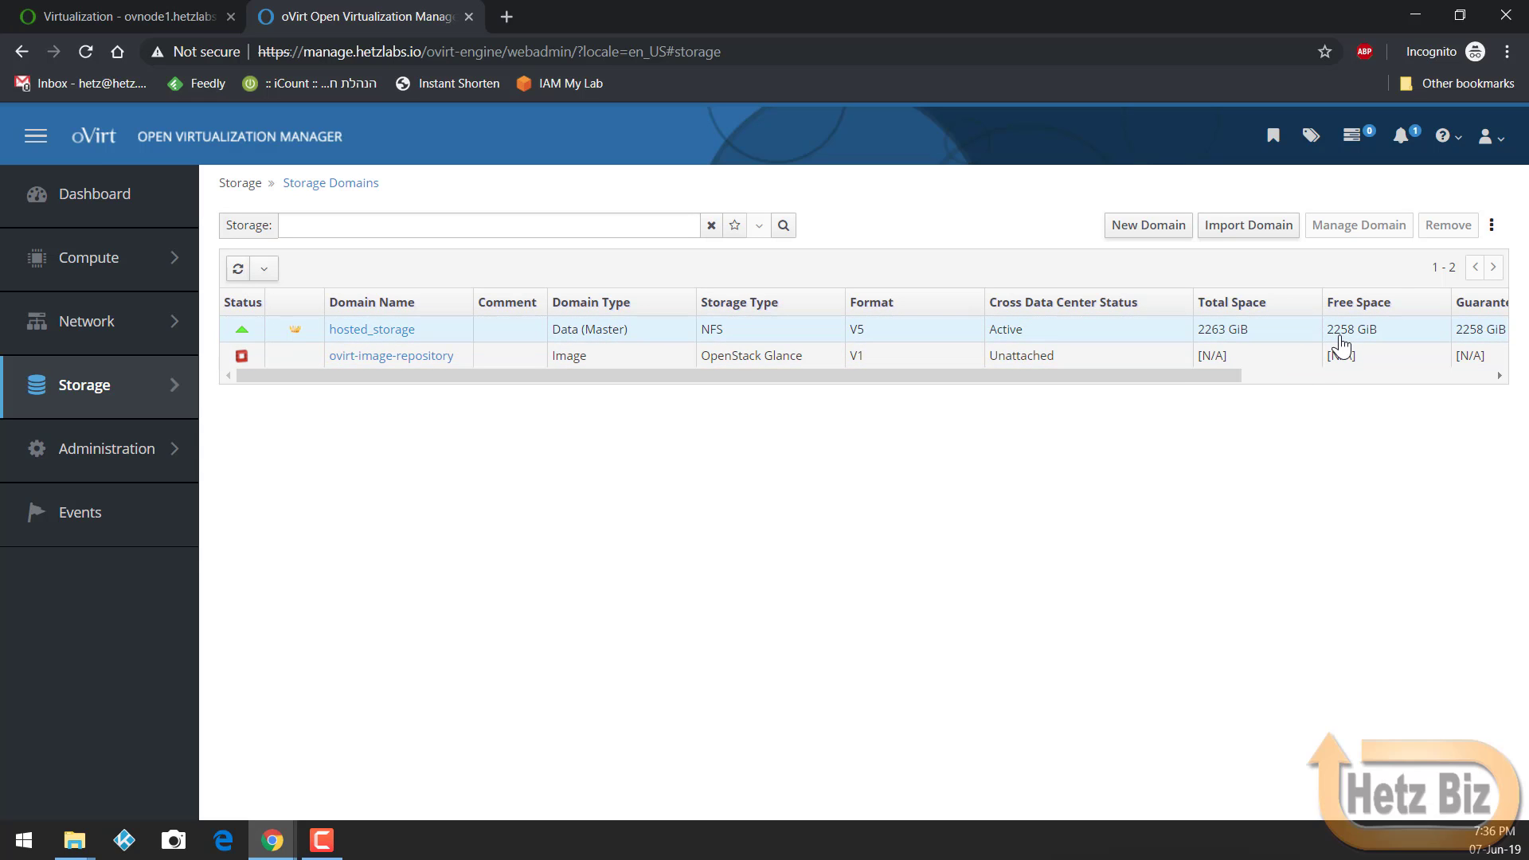
pyautogui.click(474, 342)
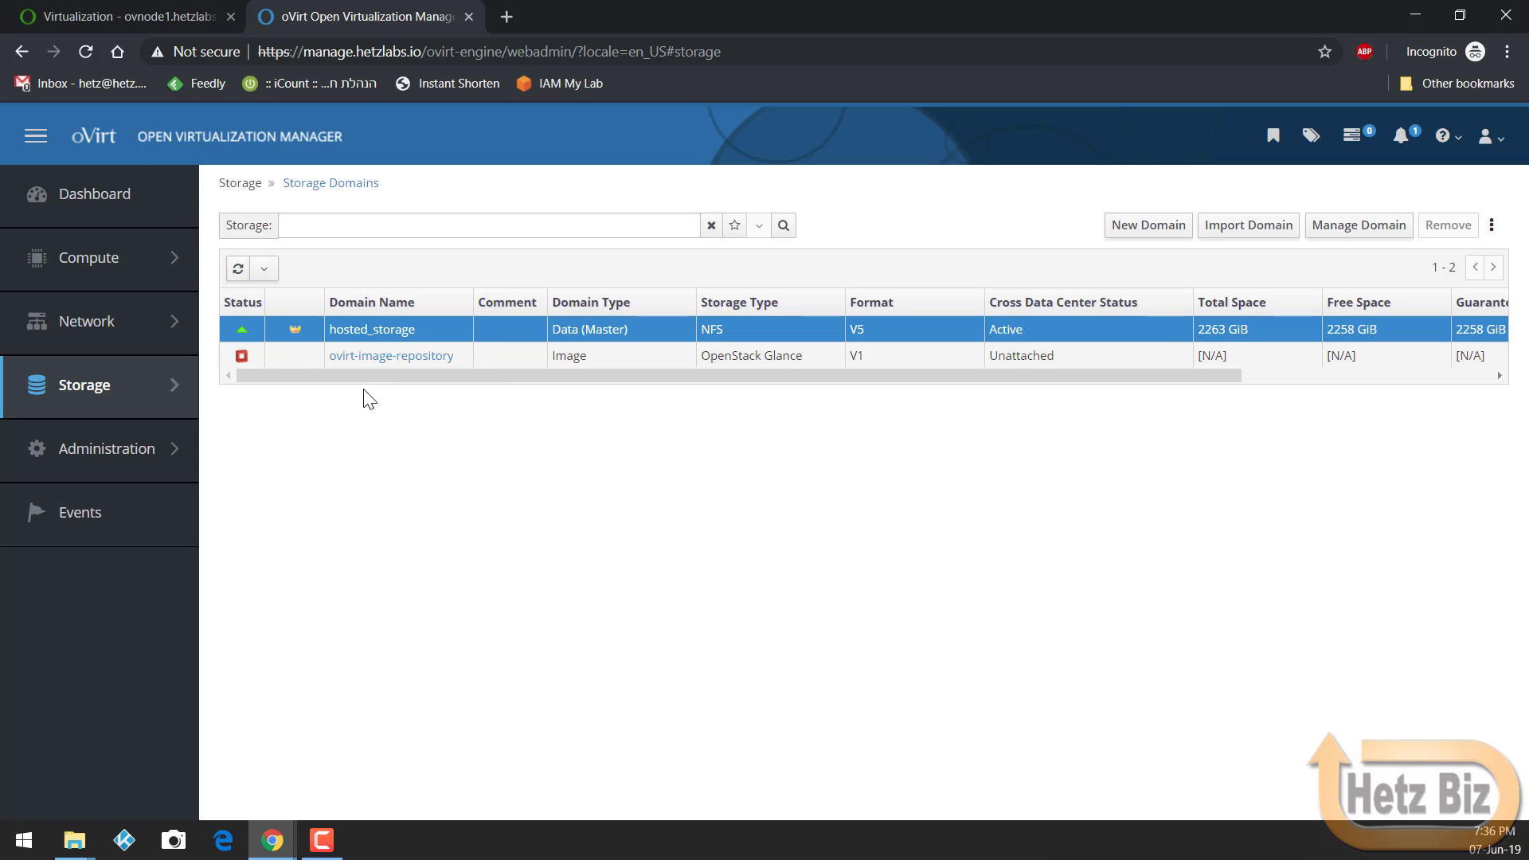
pyautogui.click(304, 363)
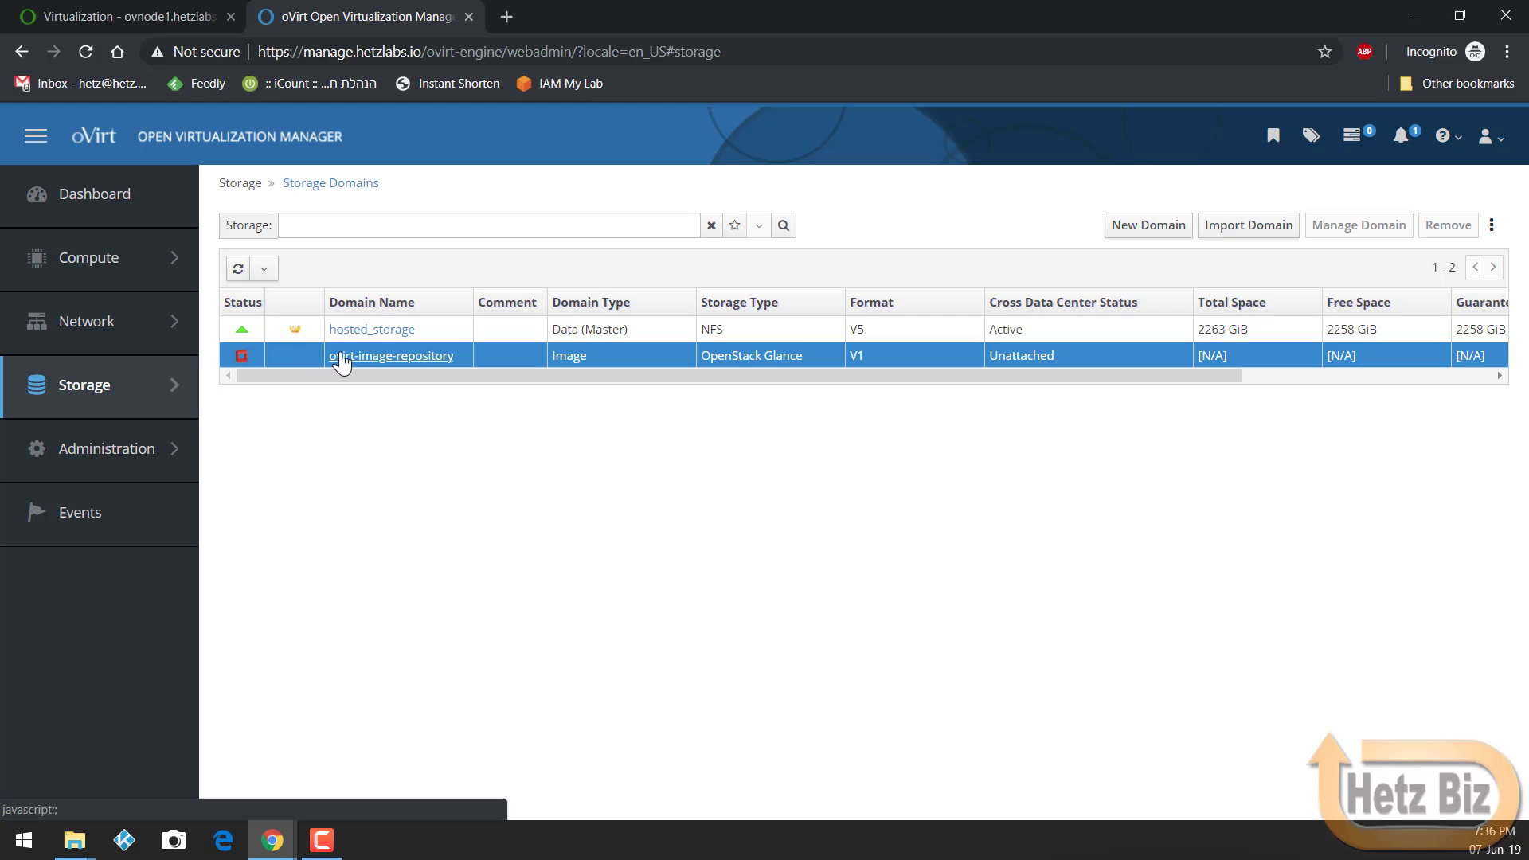
pyautogui.click(342, 359)
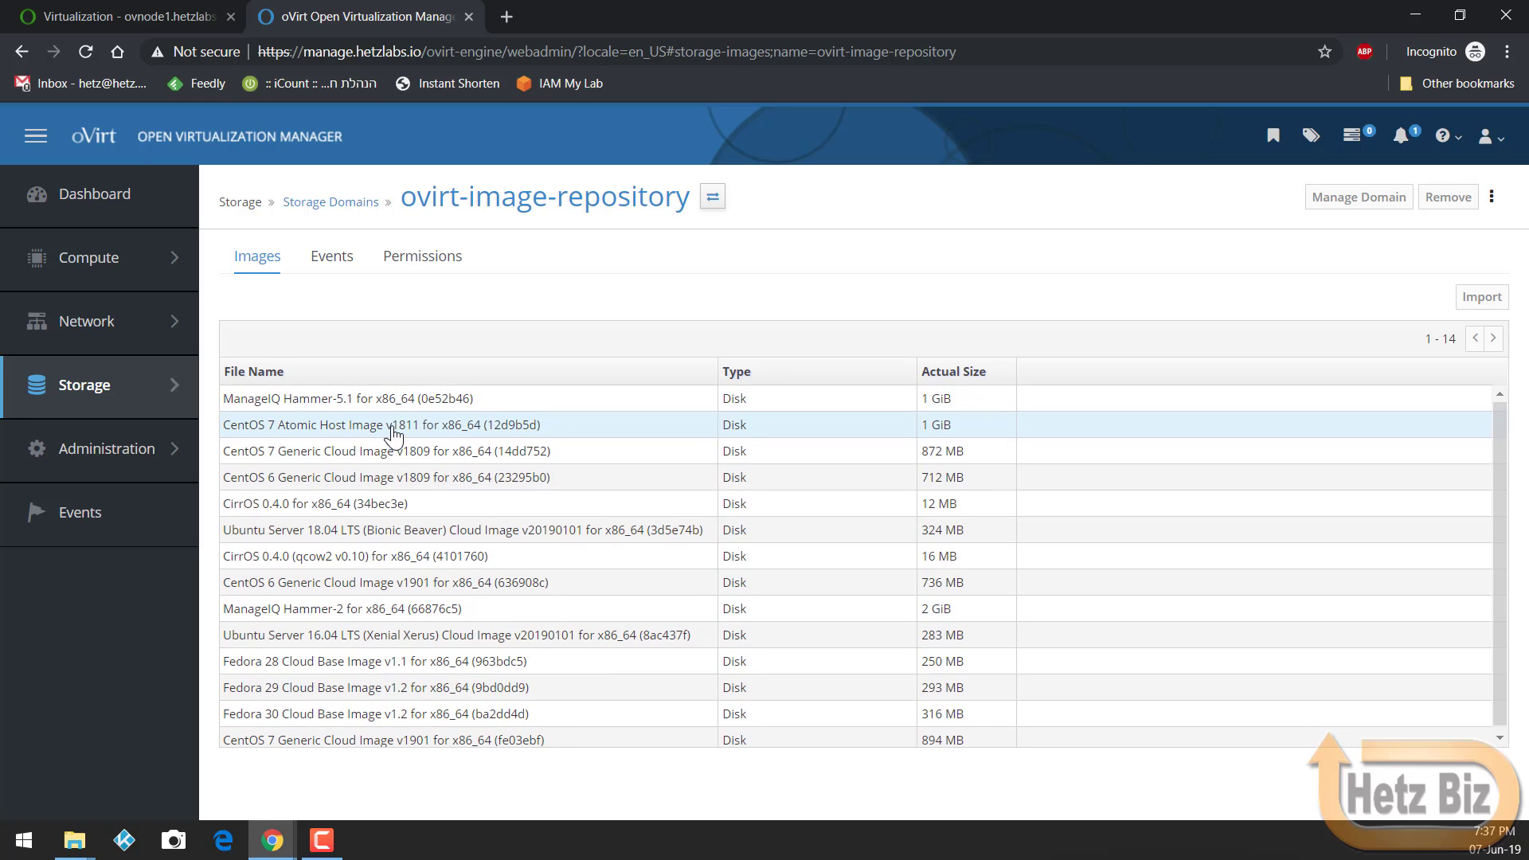
pyautogui.click(328, 205)
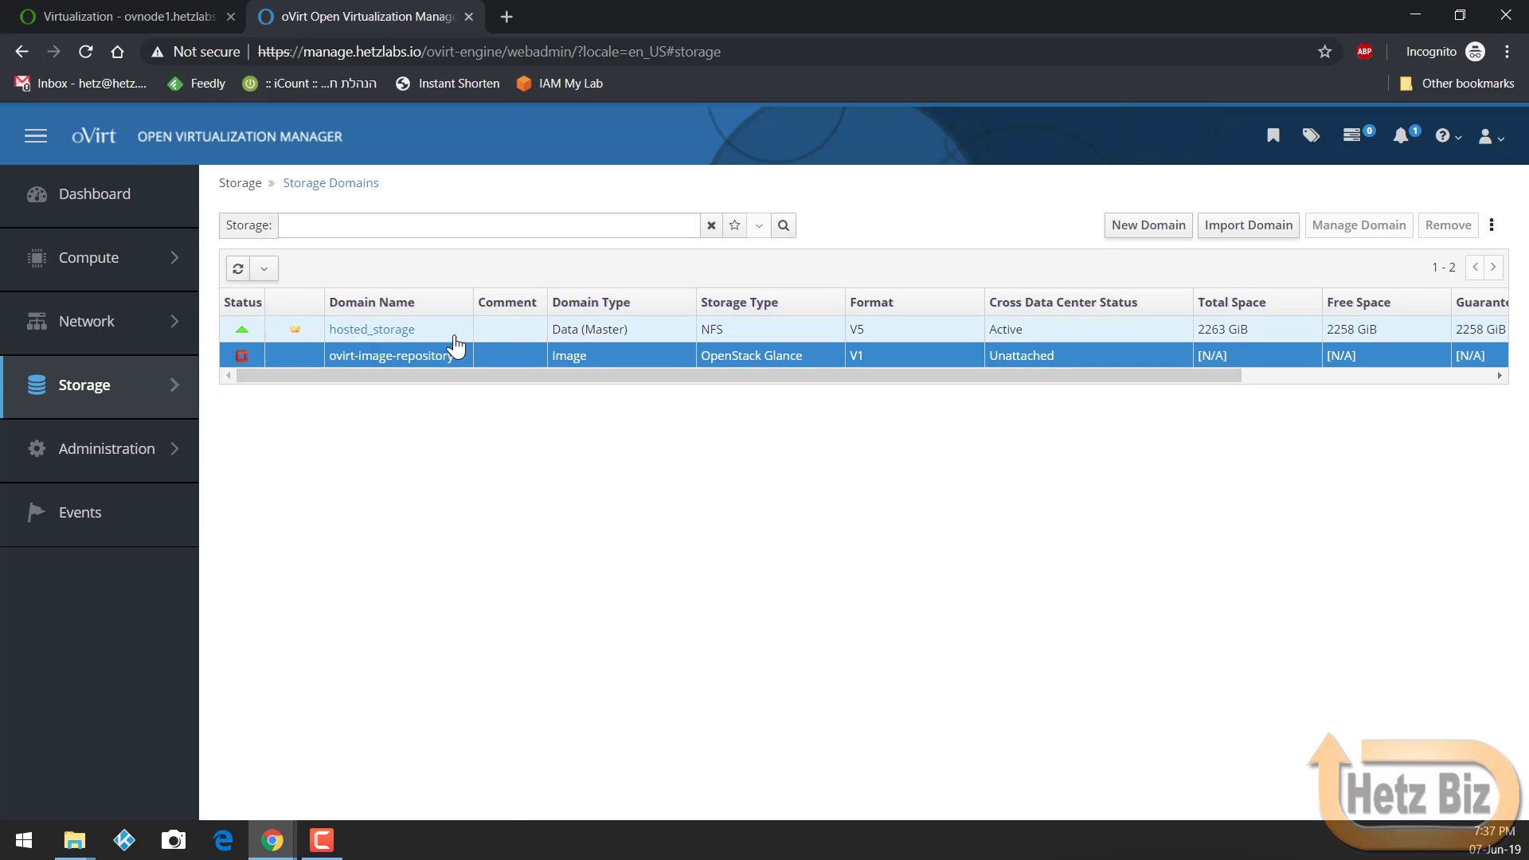
pyautogui.click(1143, 229)
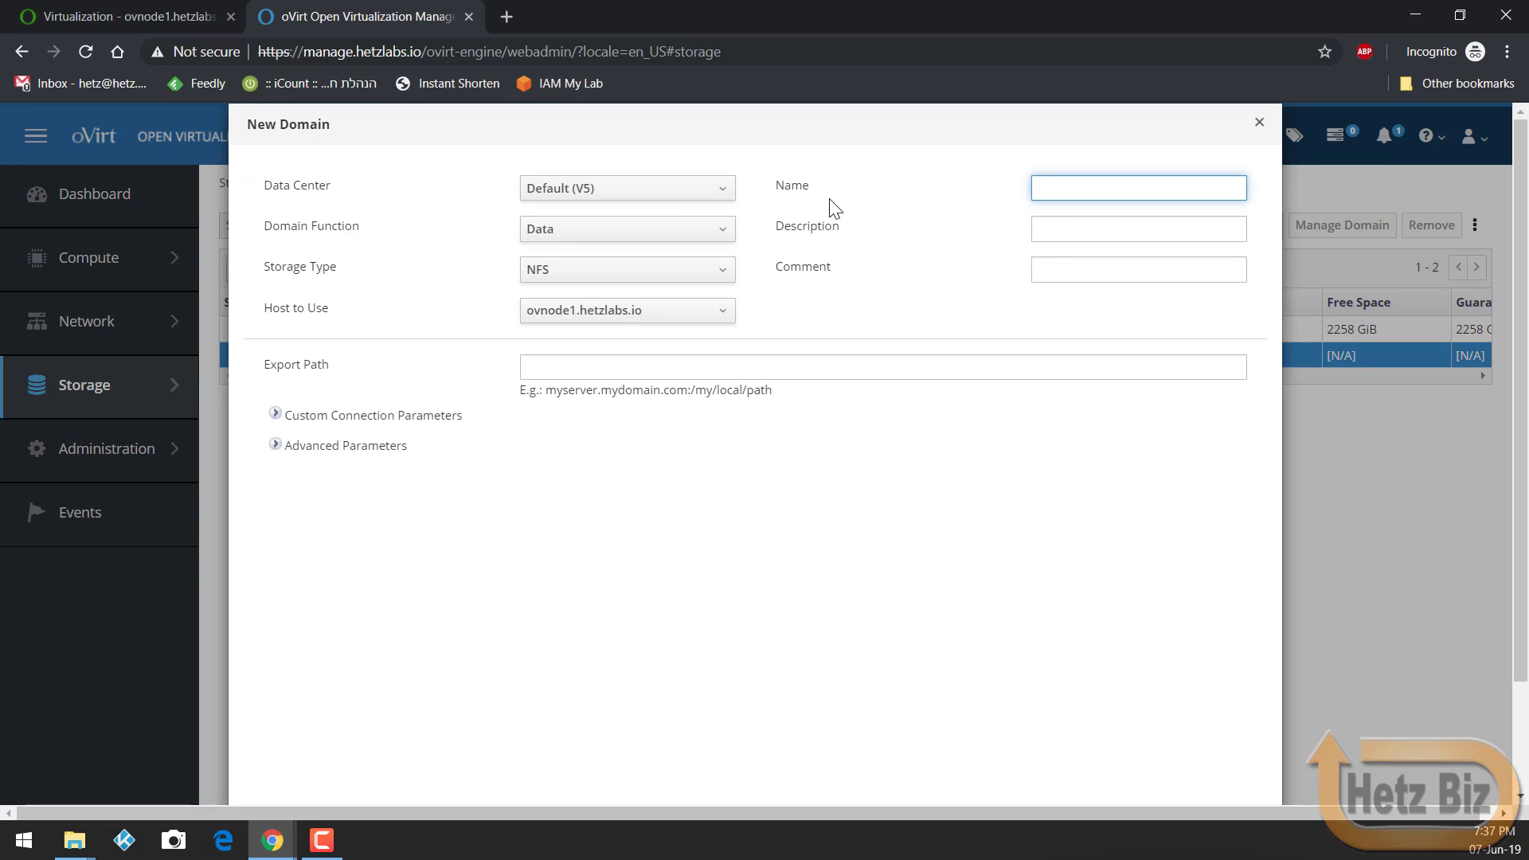
pyautogui.click(654, 232)
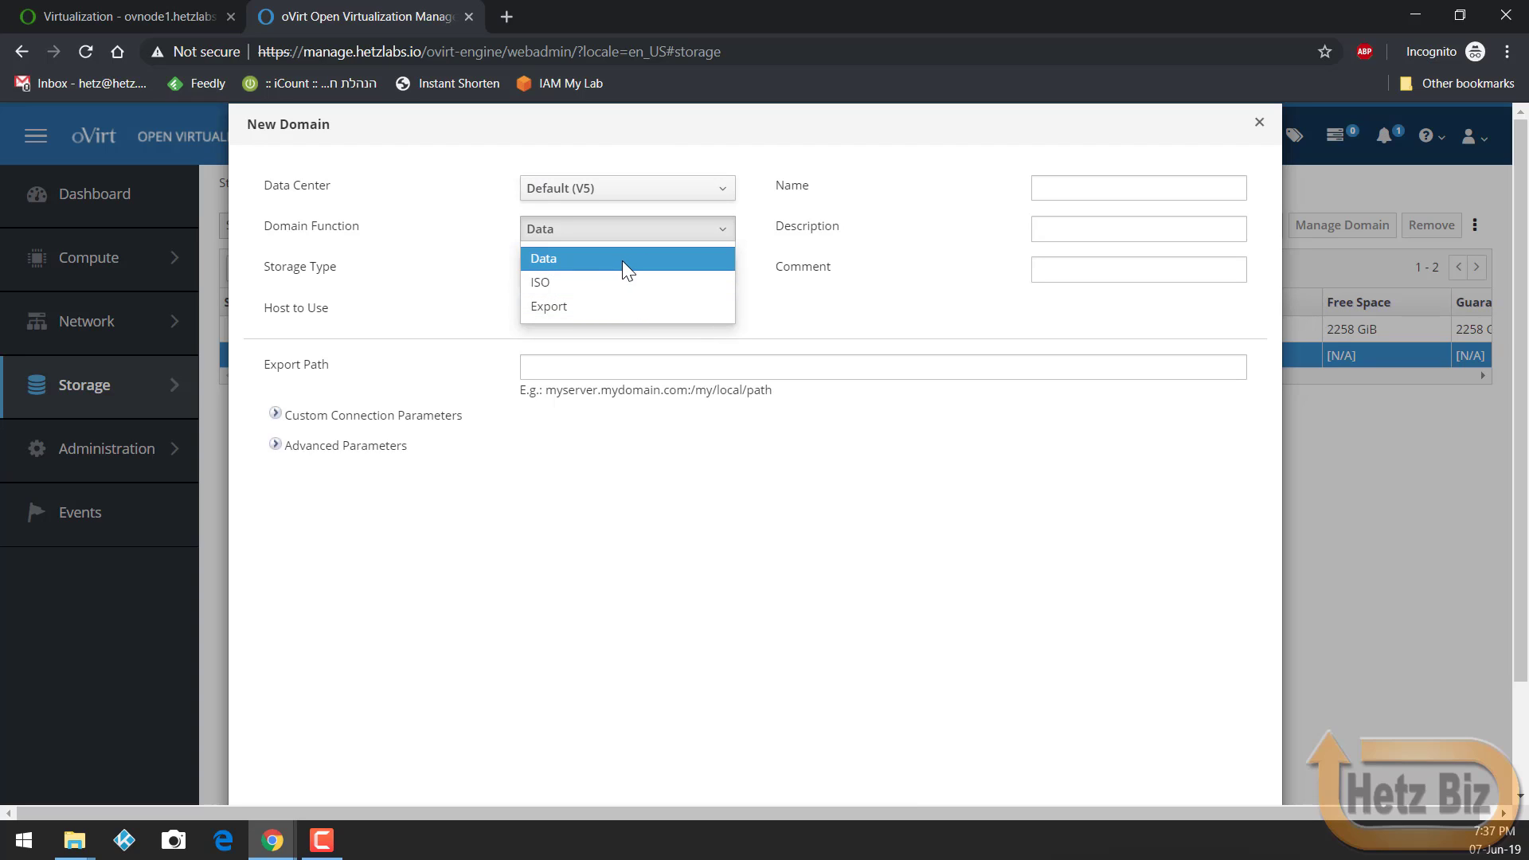
pyautogui.click(635, 436)
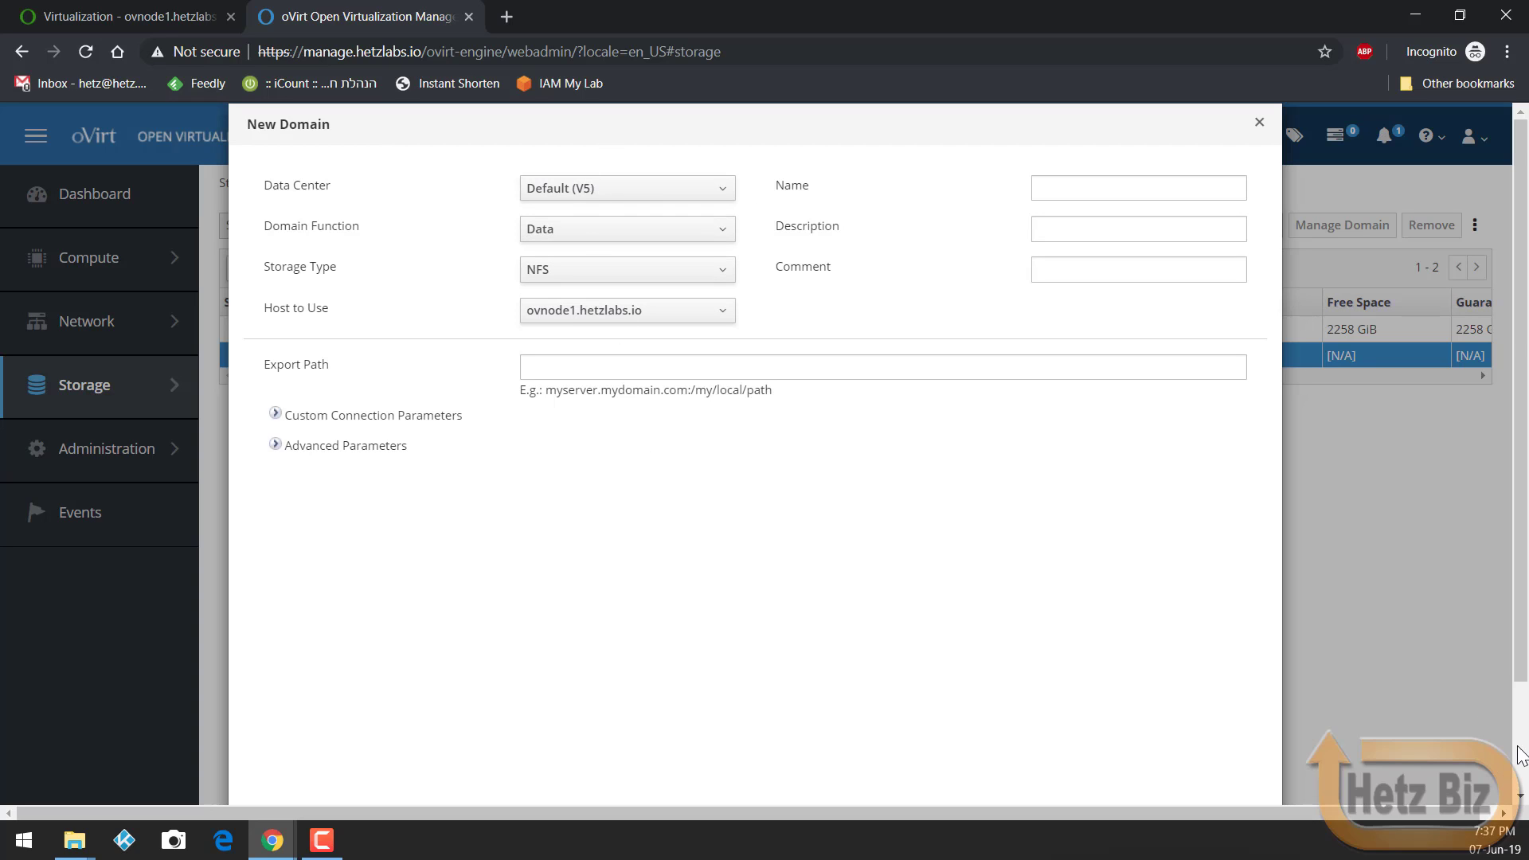
pyautogui.scroll(-2, 1505, 761)
pyautogui.click(1240, 774)
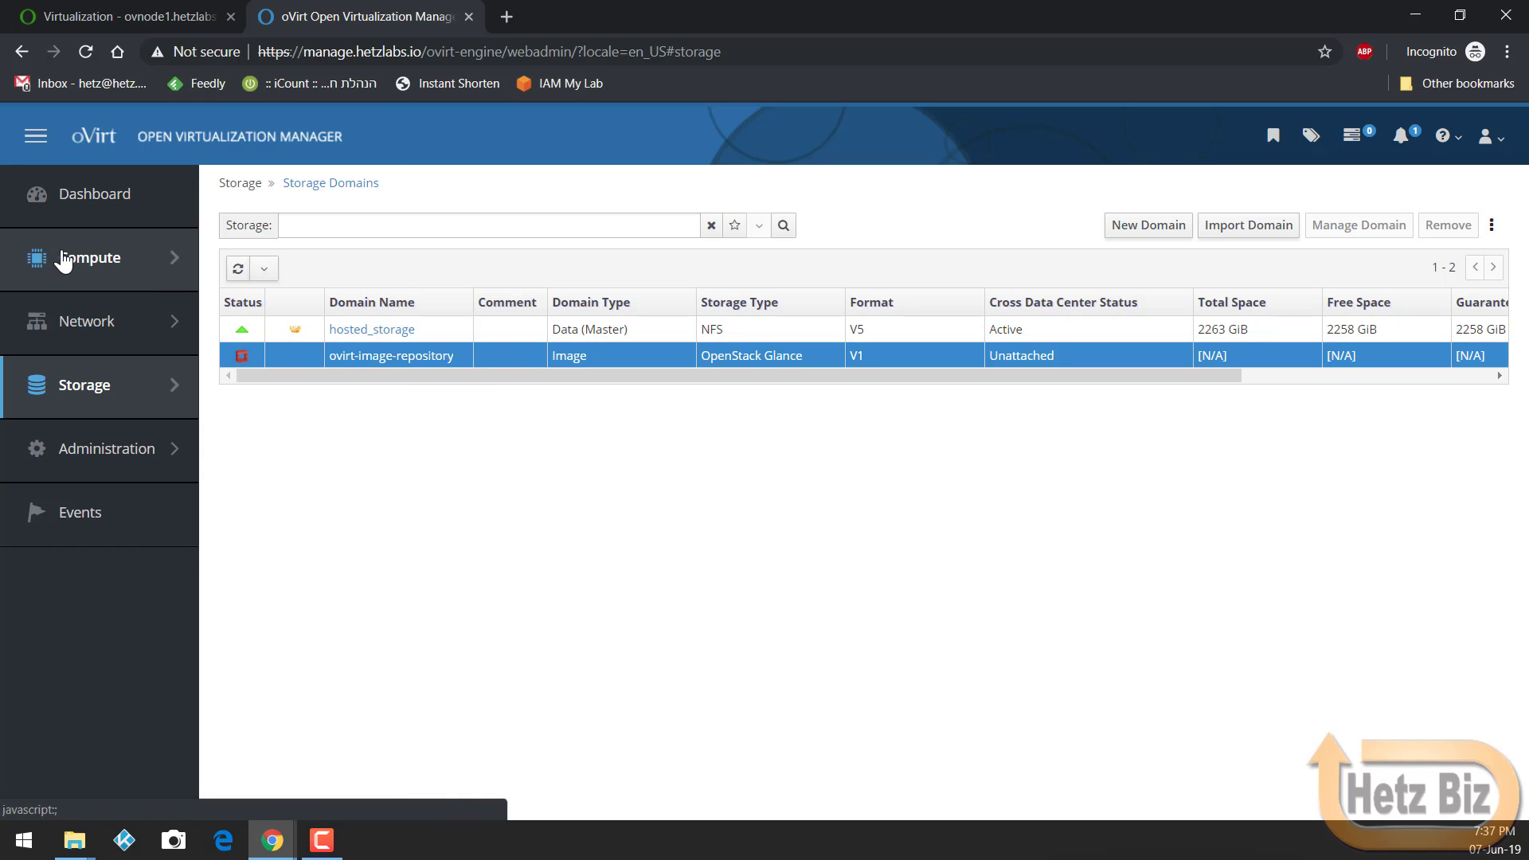
# Step: Check HostedEngine is Up in Virtual Machines, then switch to File Explorer's Downloads folder
pyautogui.moveTo(61, 255)
pyautogui.click(239, 250)
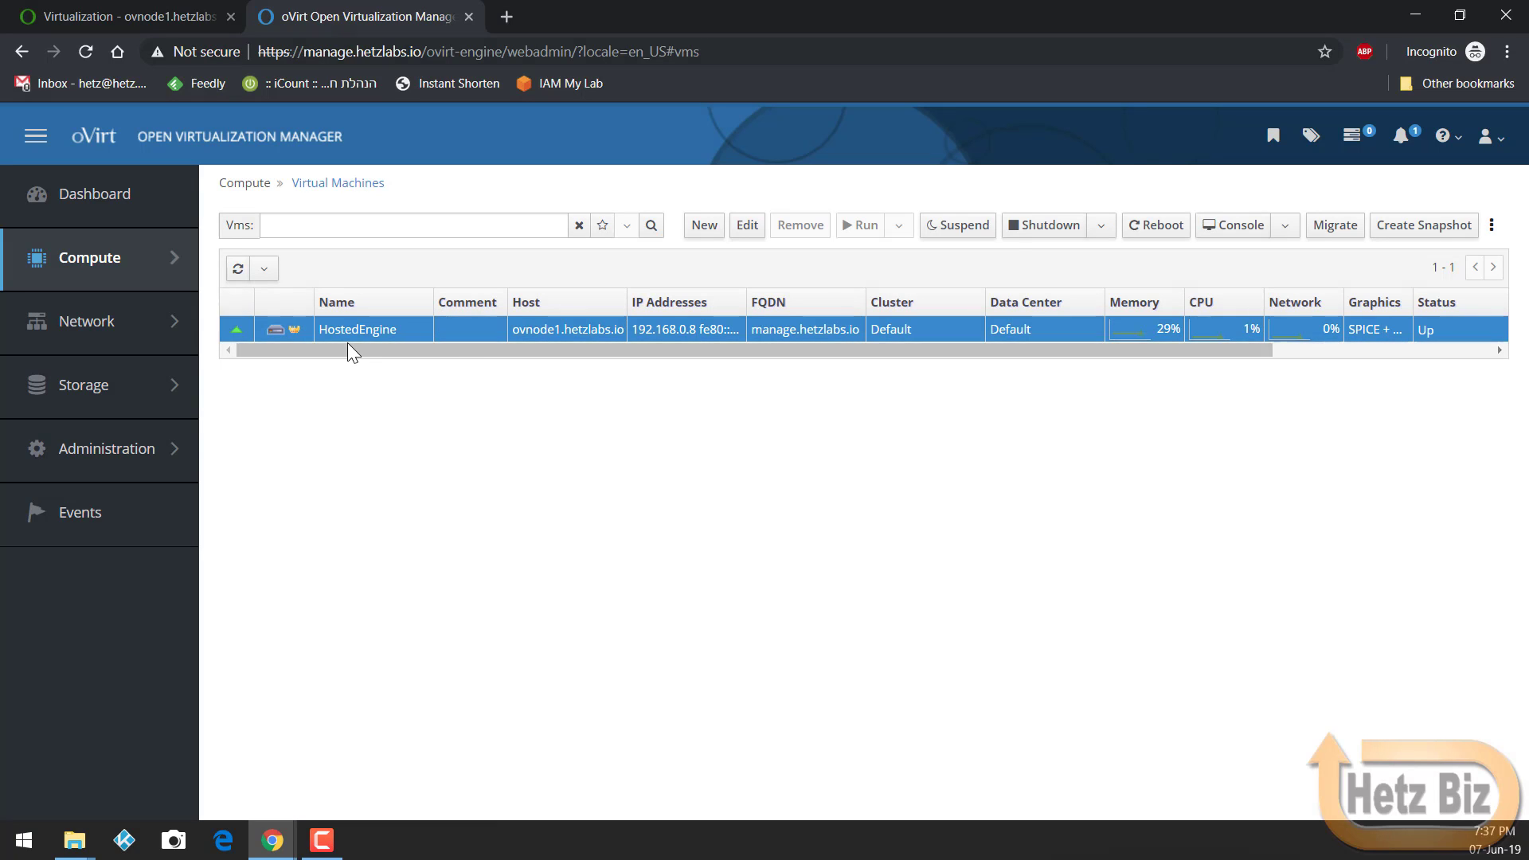
pyautogui.moveTo(137, 370)
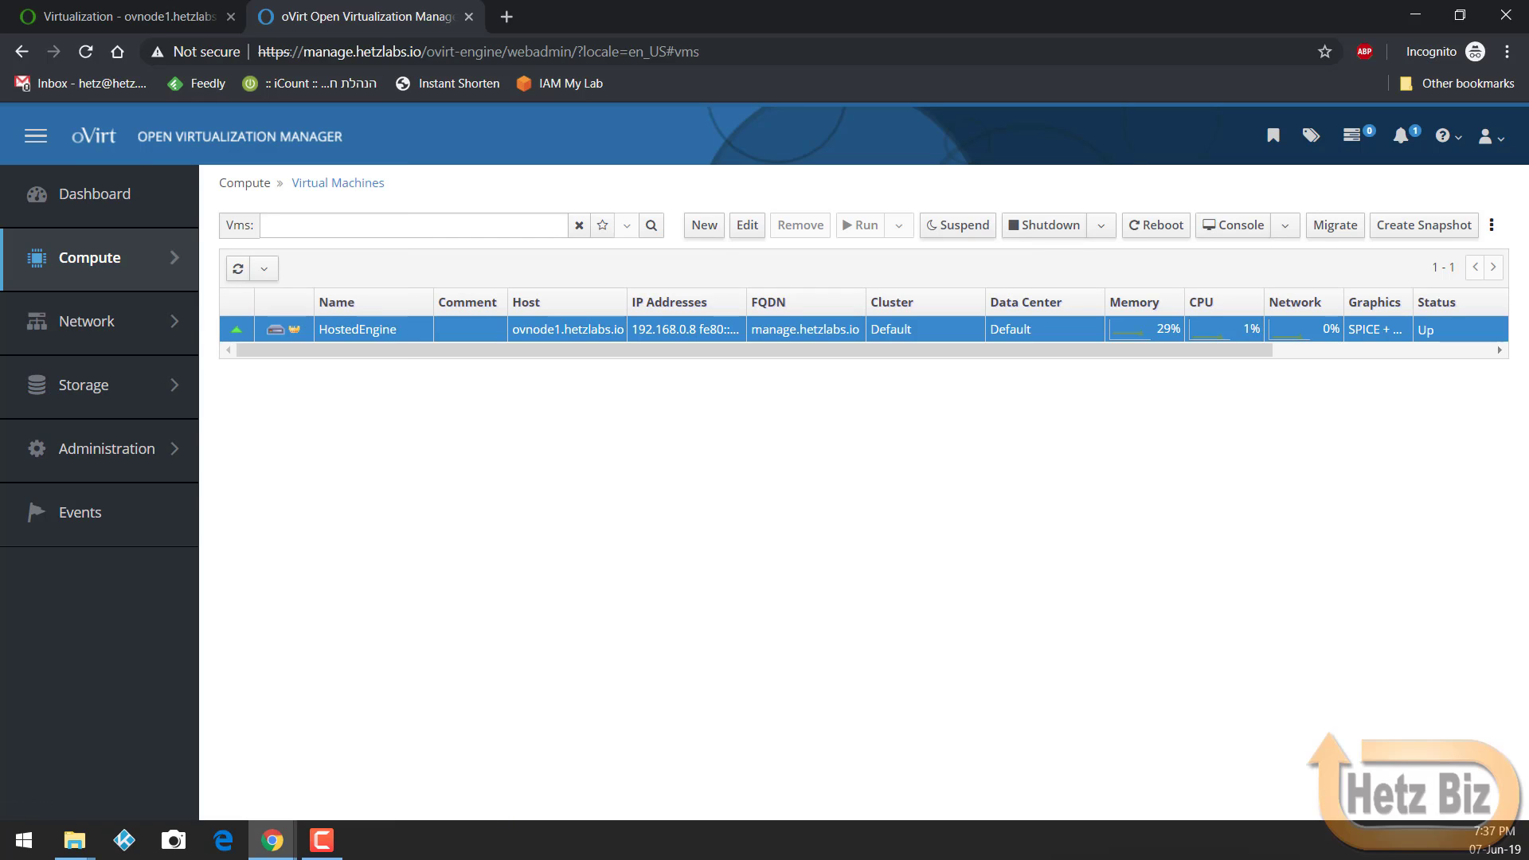
pyautogui.hotkey('alt', 'Tab')
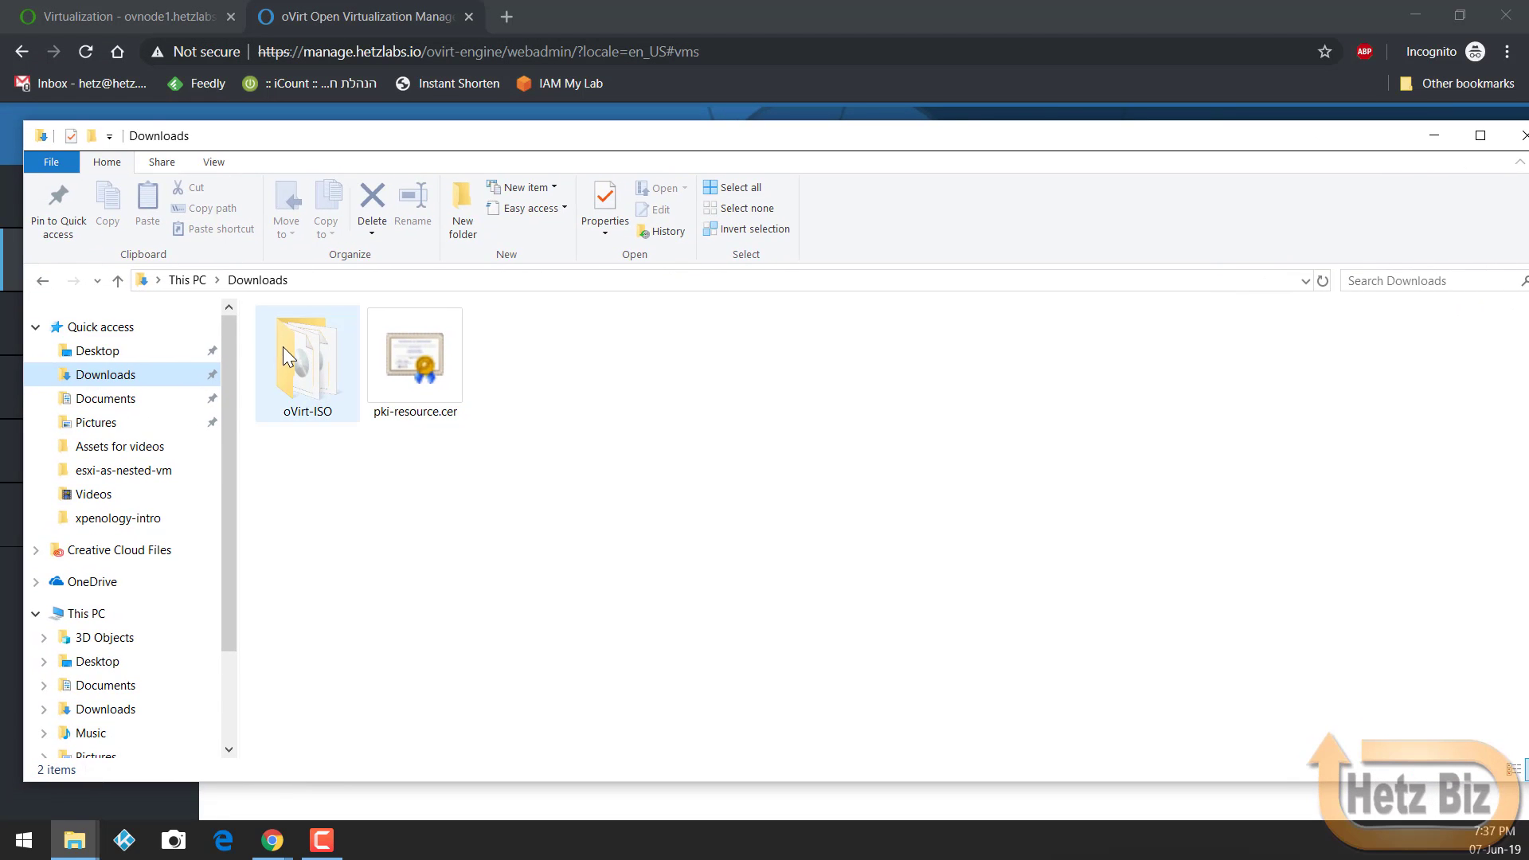
# Step: Locate oVirt-toolsSetup-4.3-2.el7.iso in the oVirt-ISO folder, then close File Explorer
pyautogui.doubleClick(283, 347)
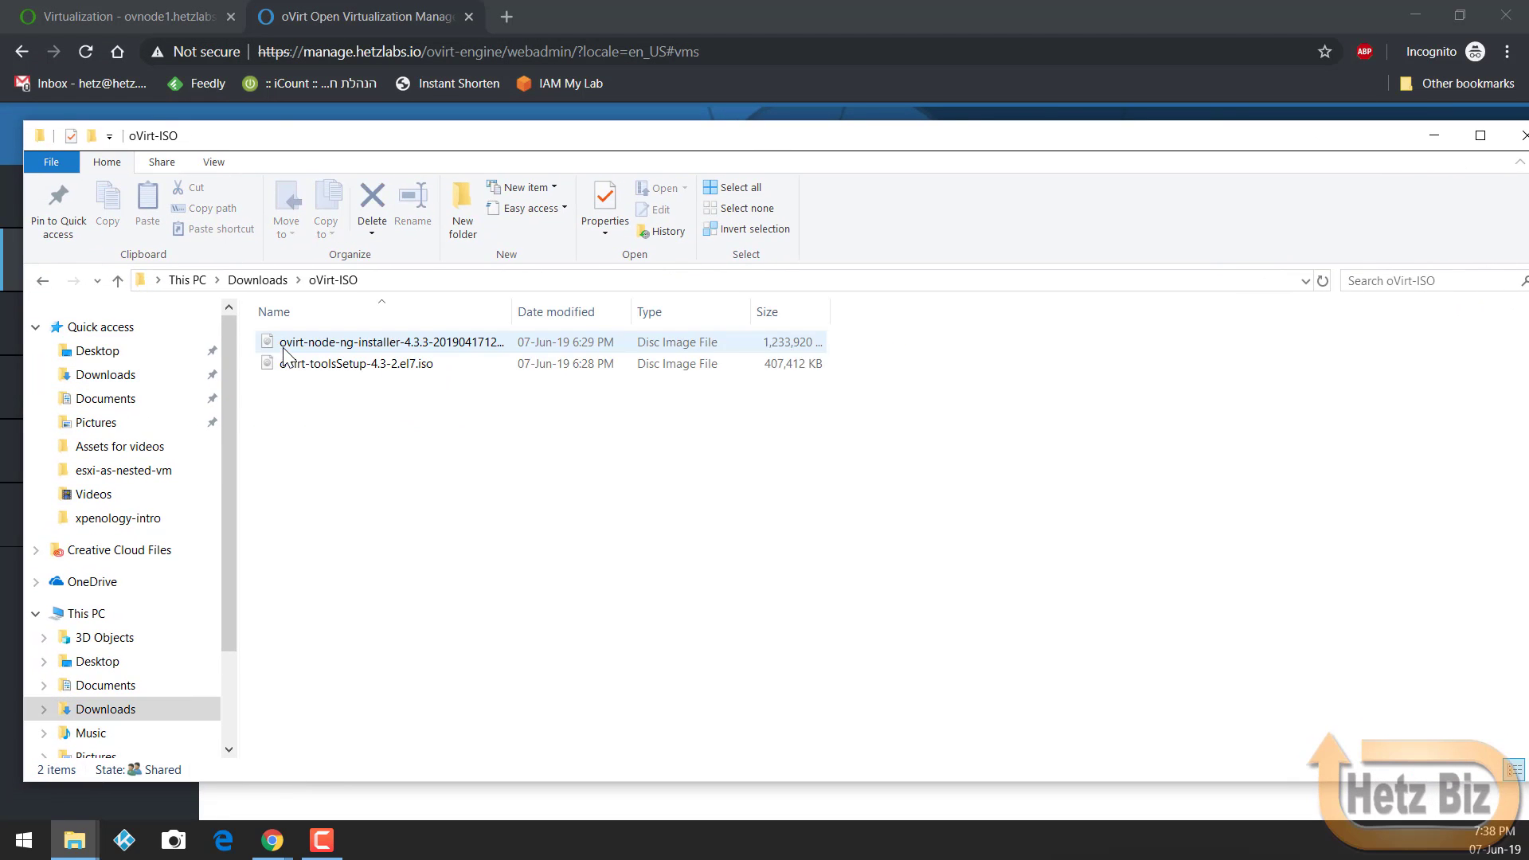
pyautogui.click(333, 368)
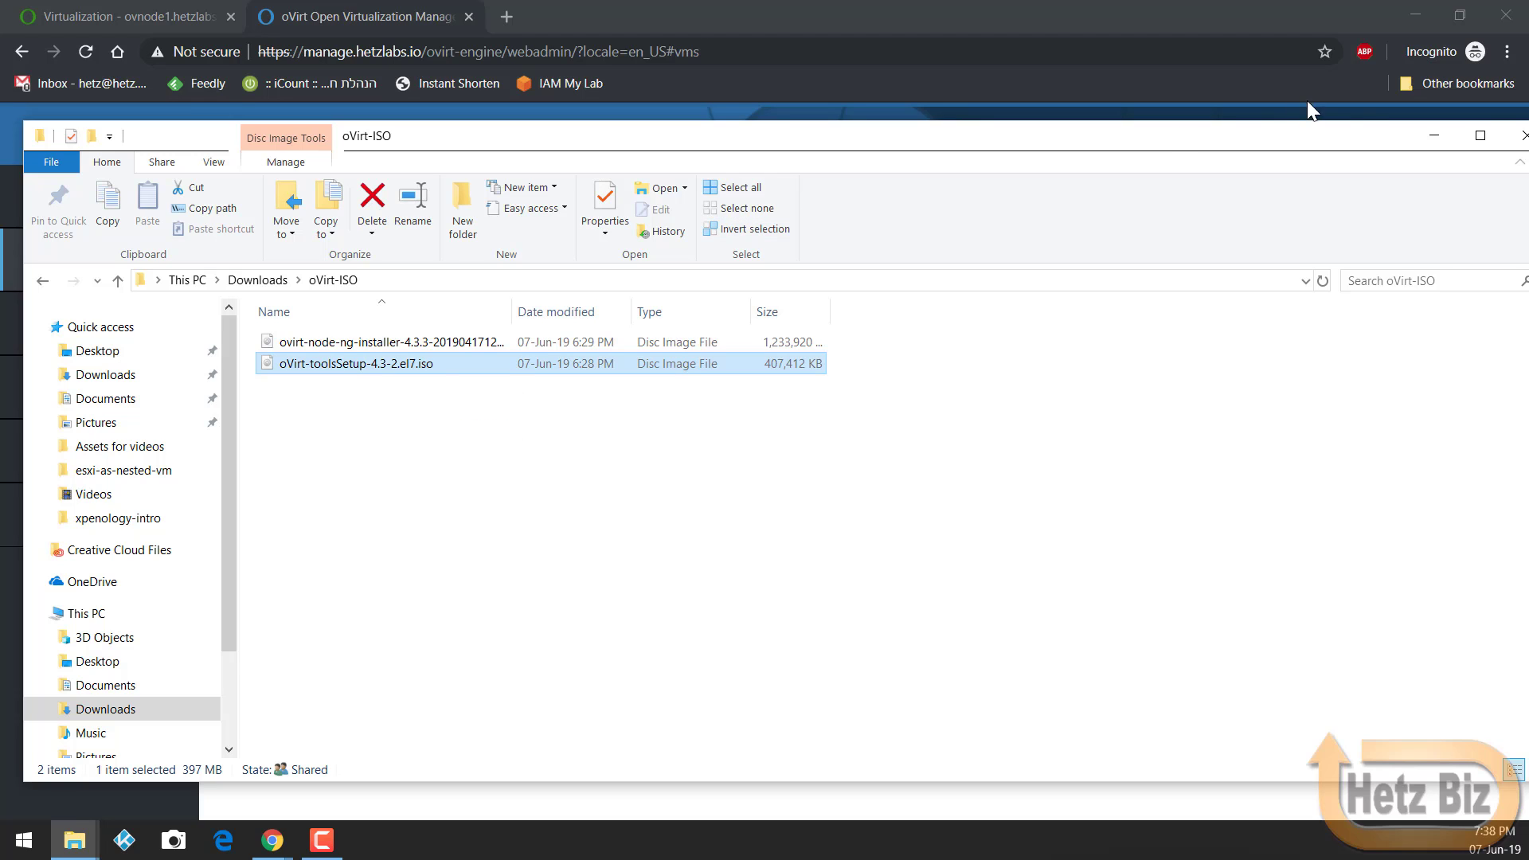
pyautogui.click(1517, 137)
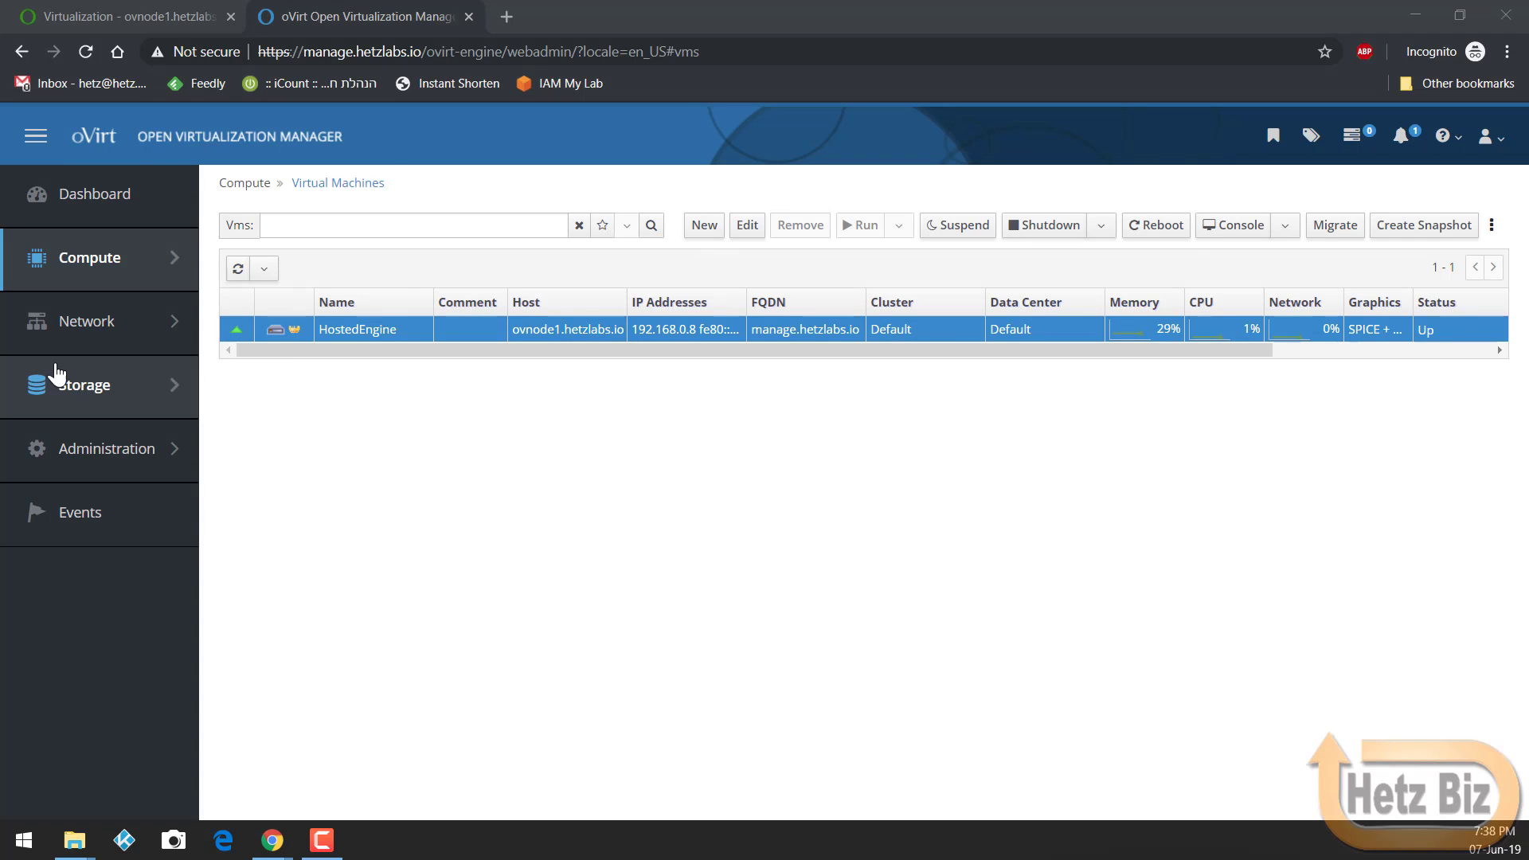
# Step: Open hosted_storage's Disks tab and start a new disk image upload
pyautogui.moveTo(88, 410)
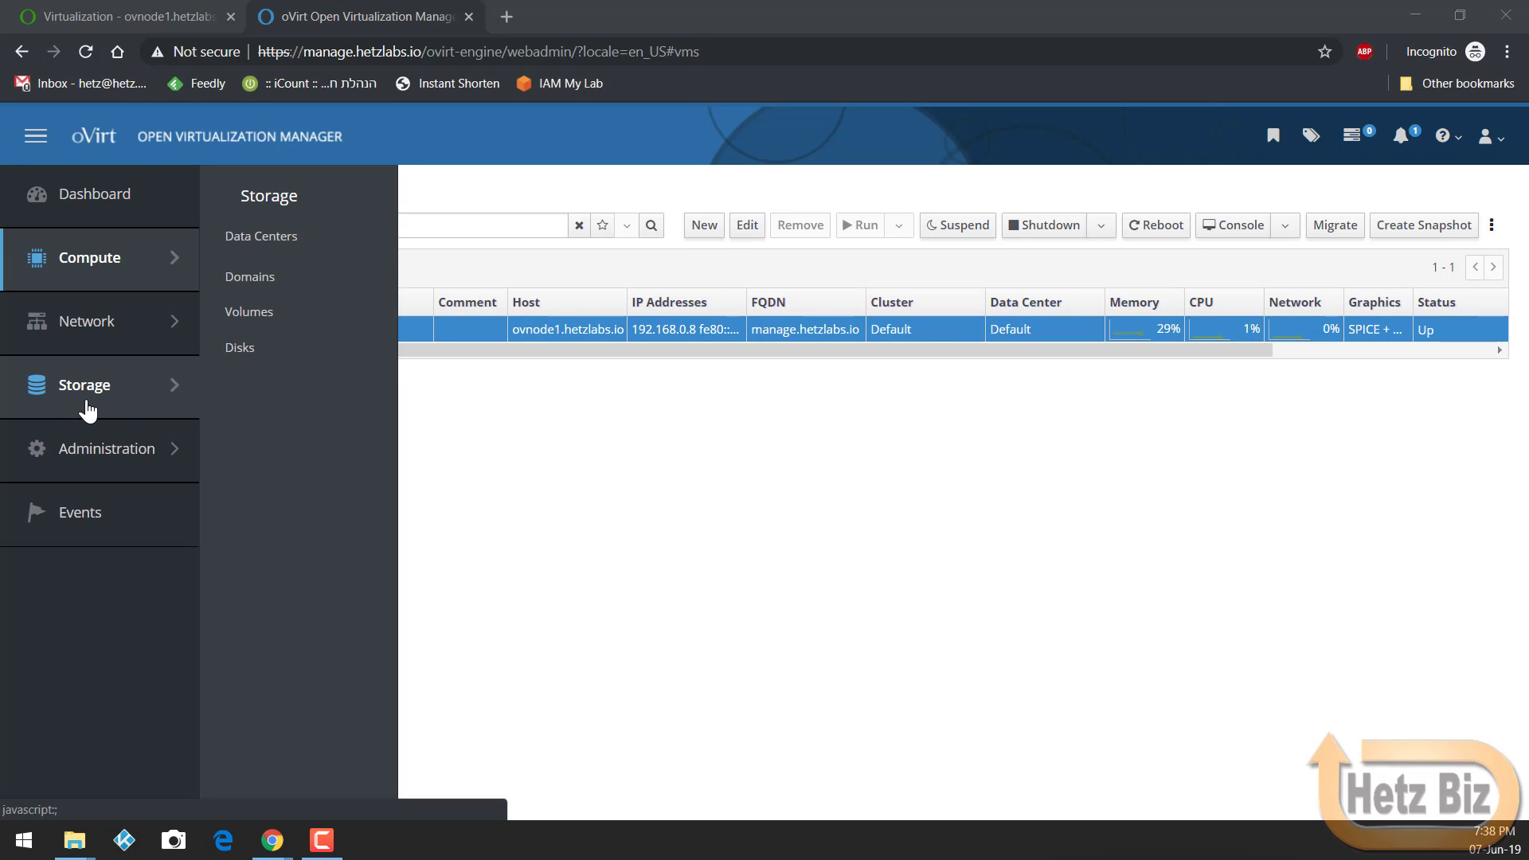
pyautogui.click(249, 278)
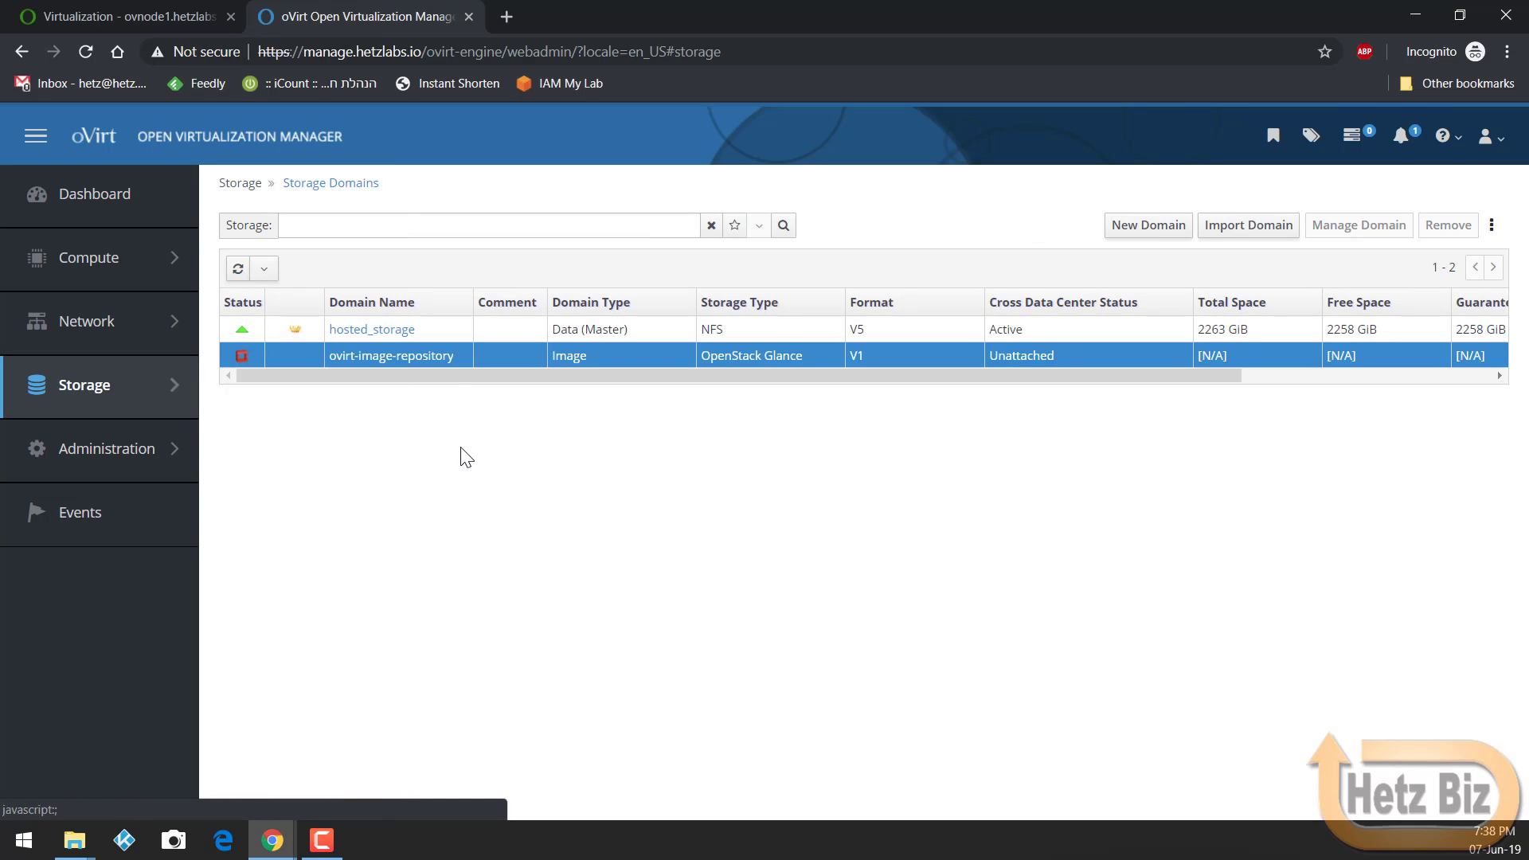
pyautogui.click(390, 331)
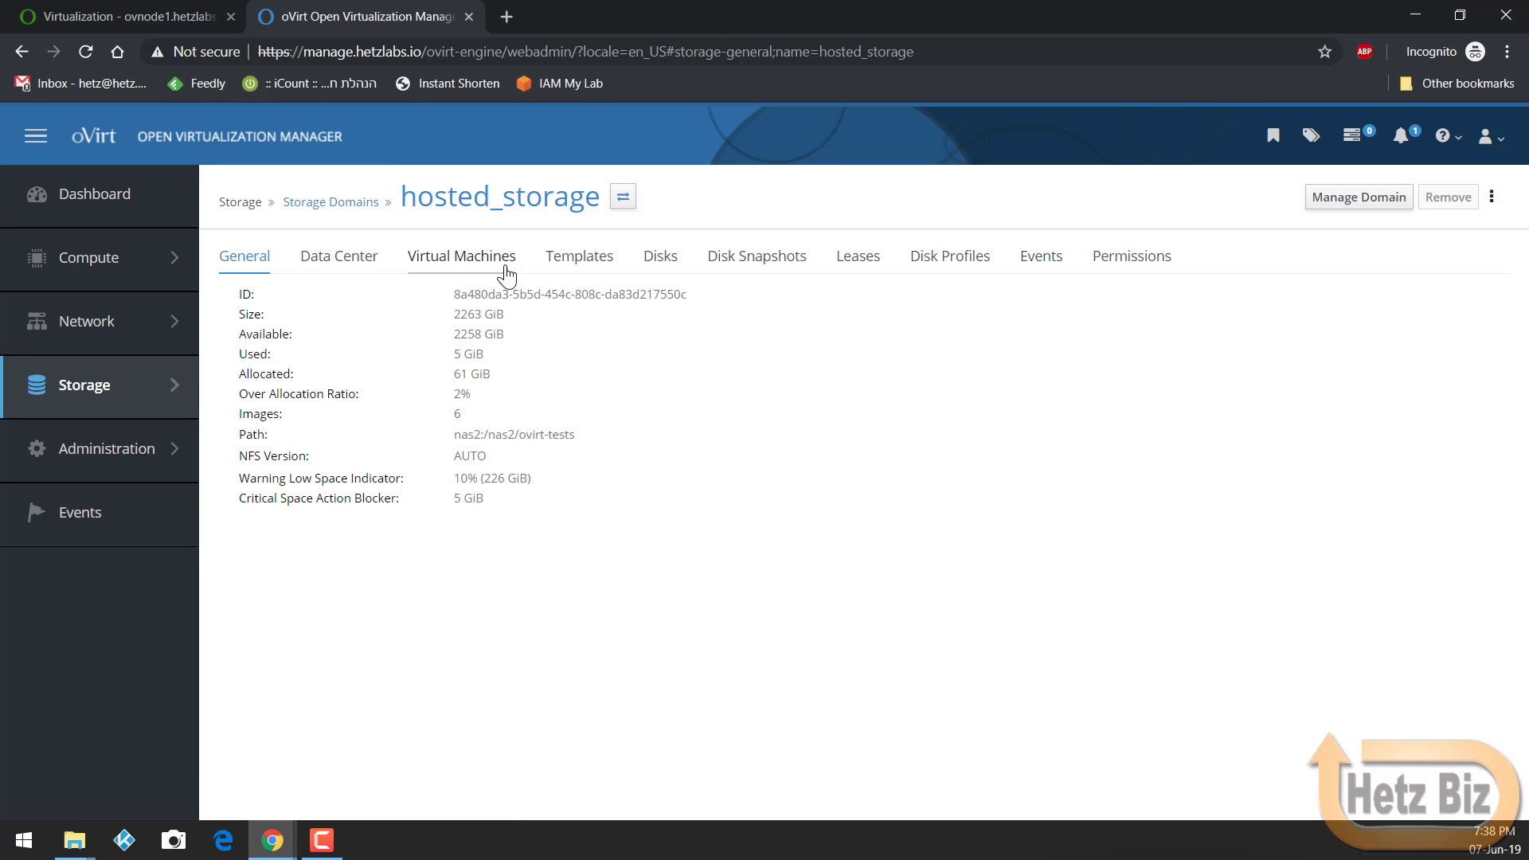
pyautogui.click(665, 270)
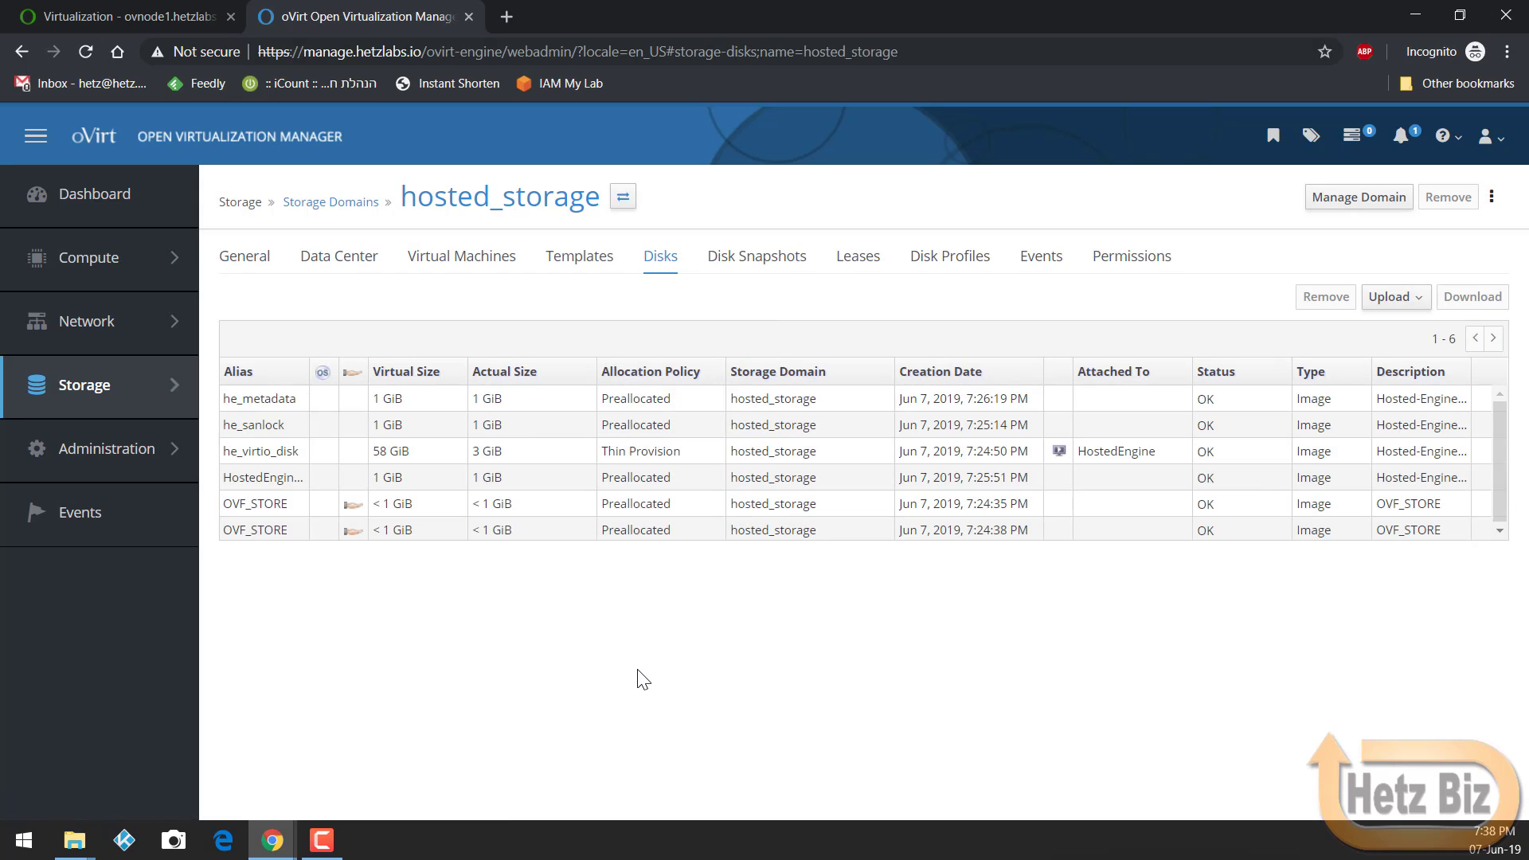
pyautogui.click(1387, 305)
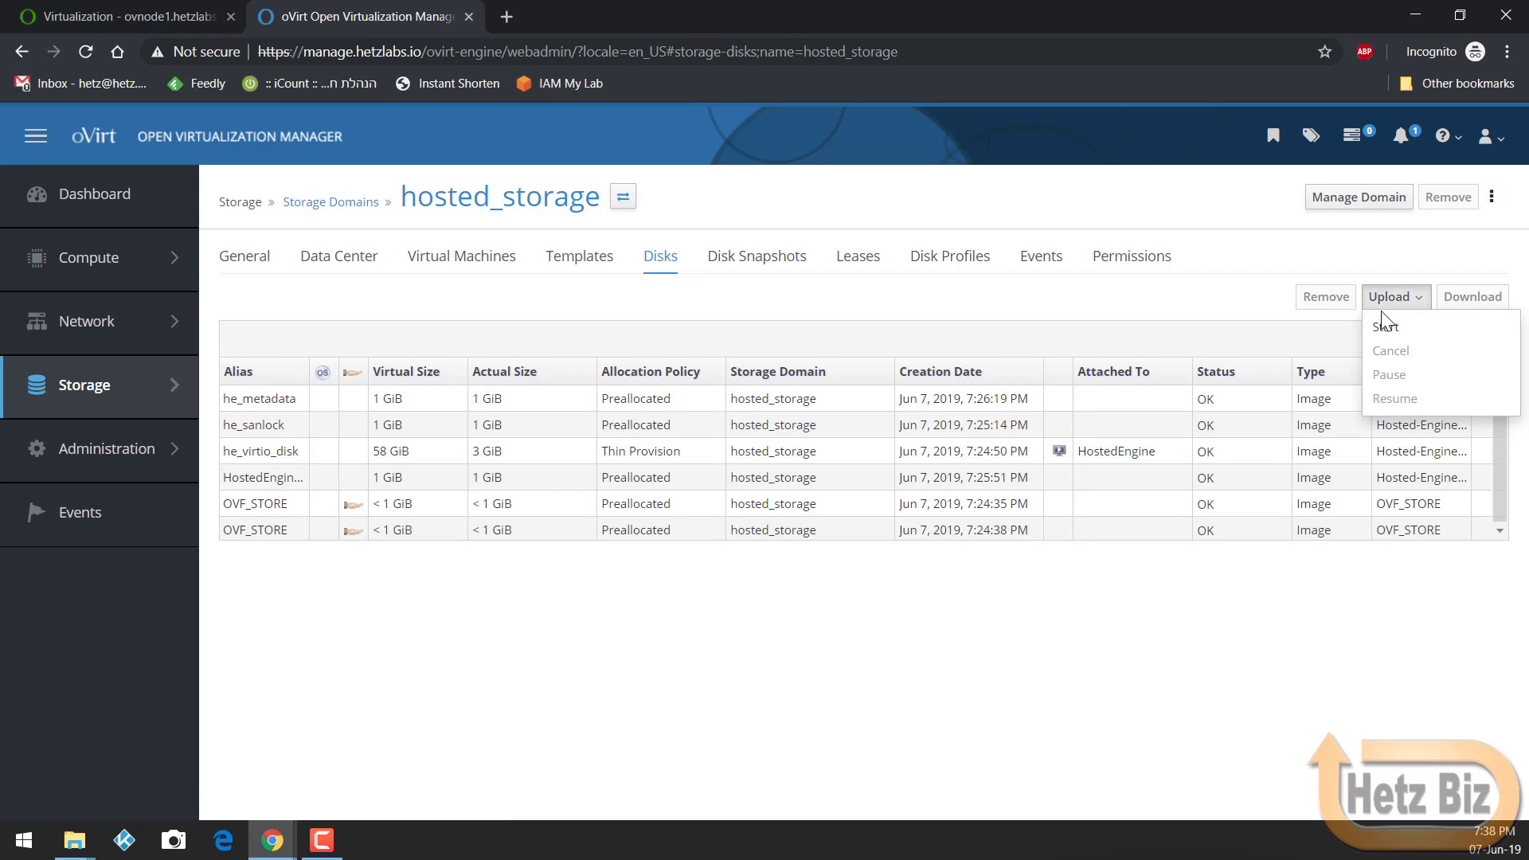
pyautogui.click(1381, 335)
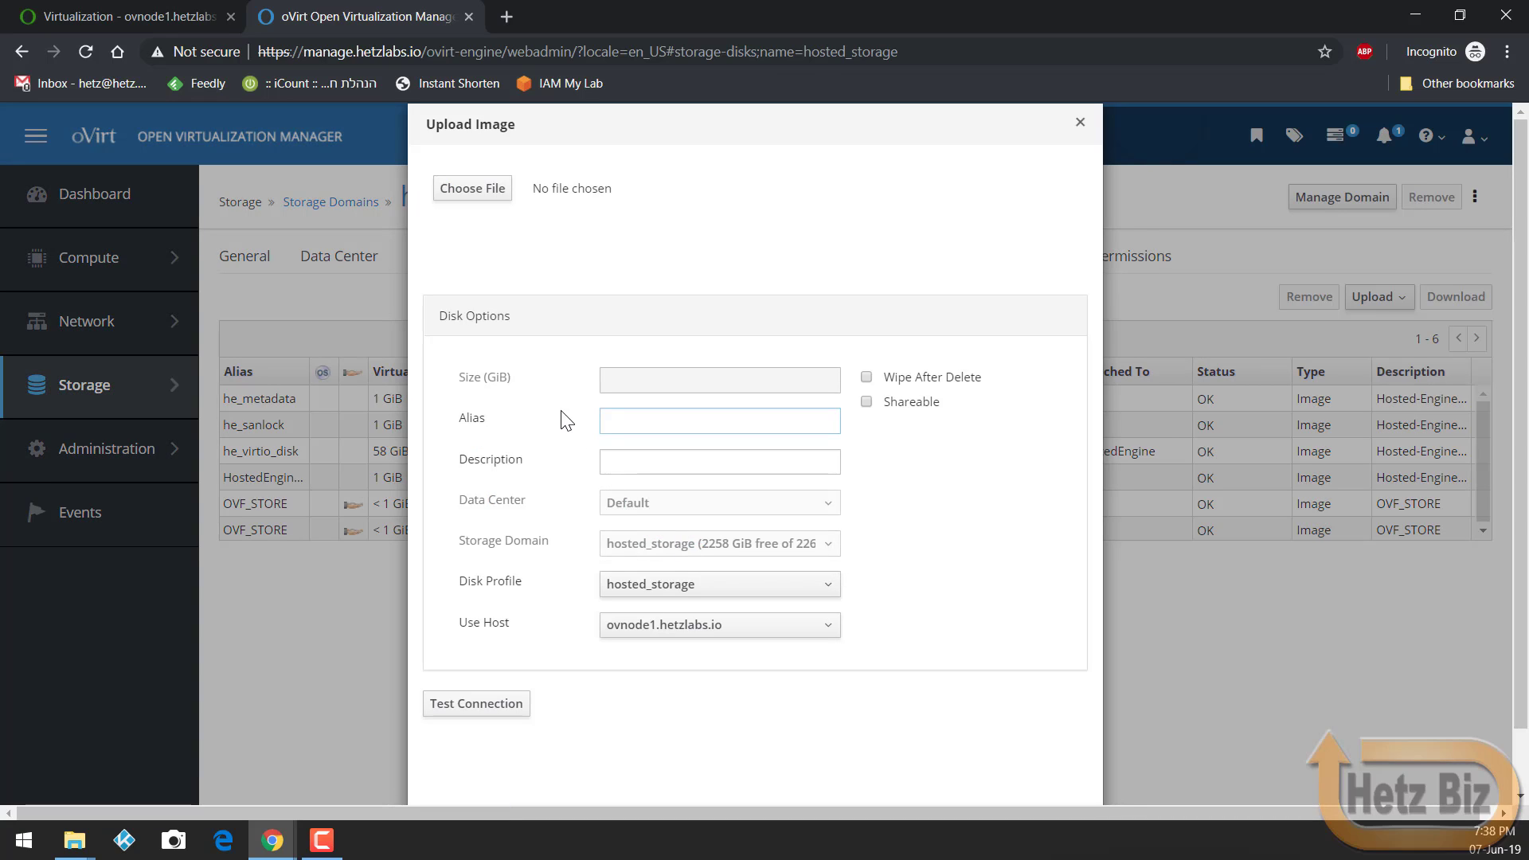
# Step: Test the upload proxy connection and download the ovirt-engine certificate
pyautogui.click(512, 701)
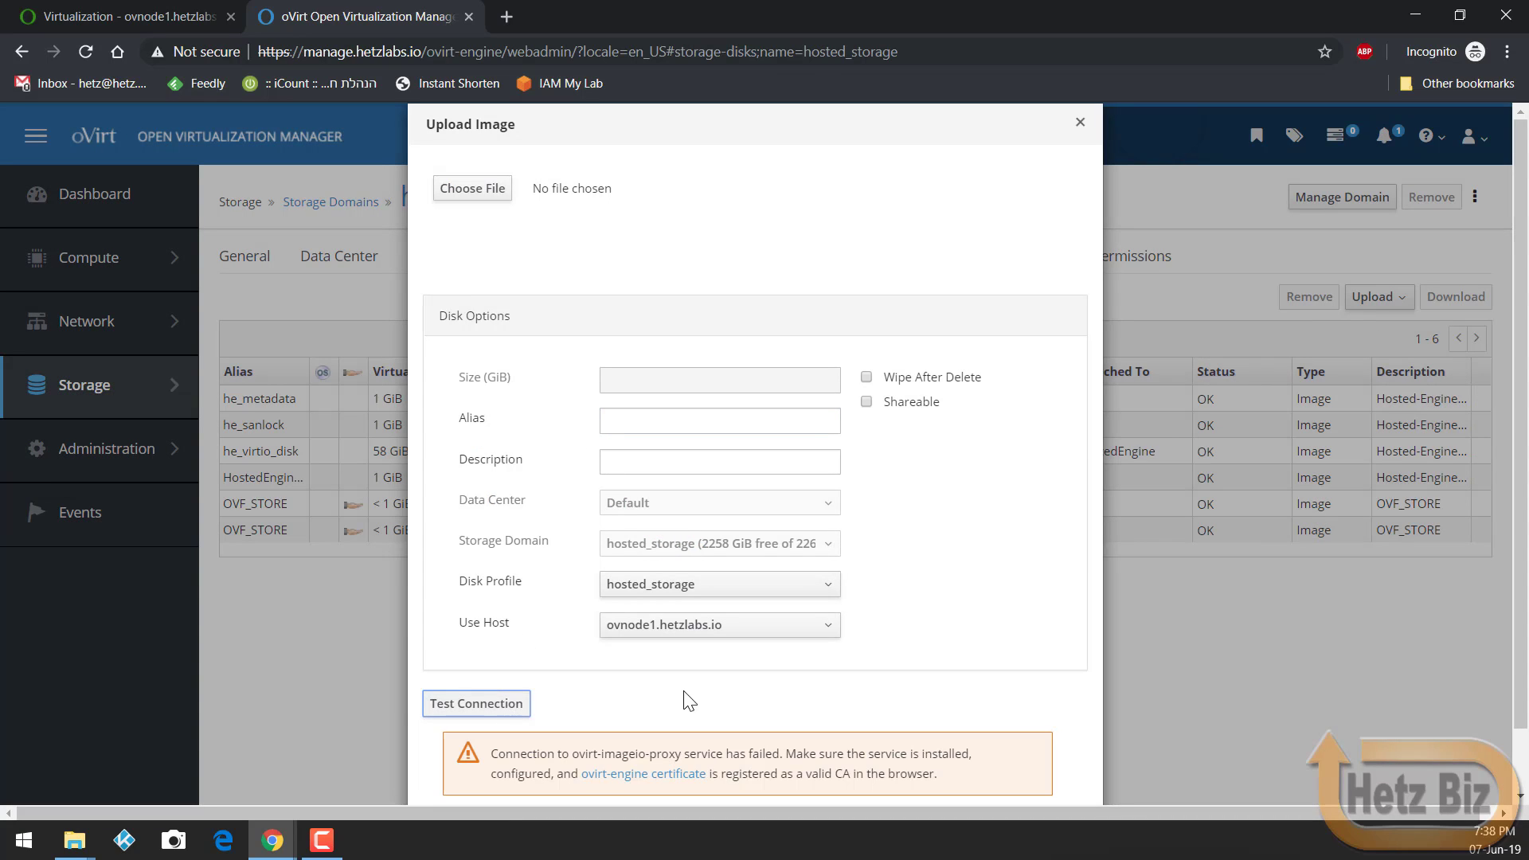
pyautogui.scroll(-1, 683, 693)
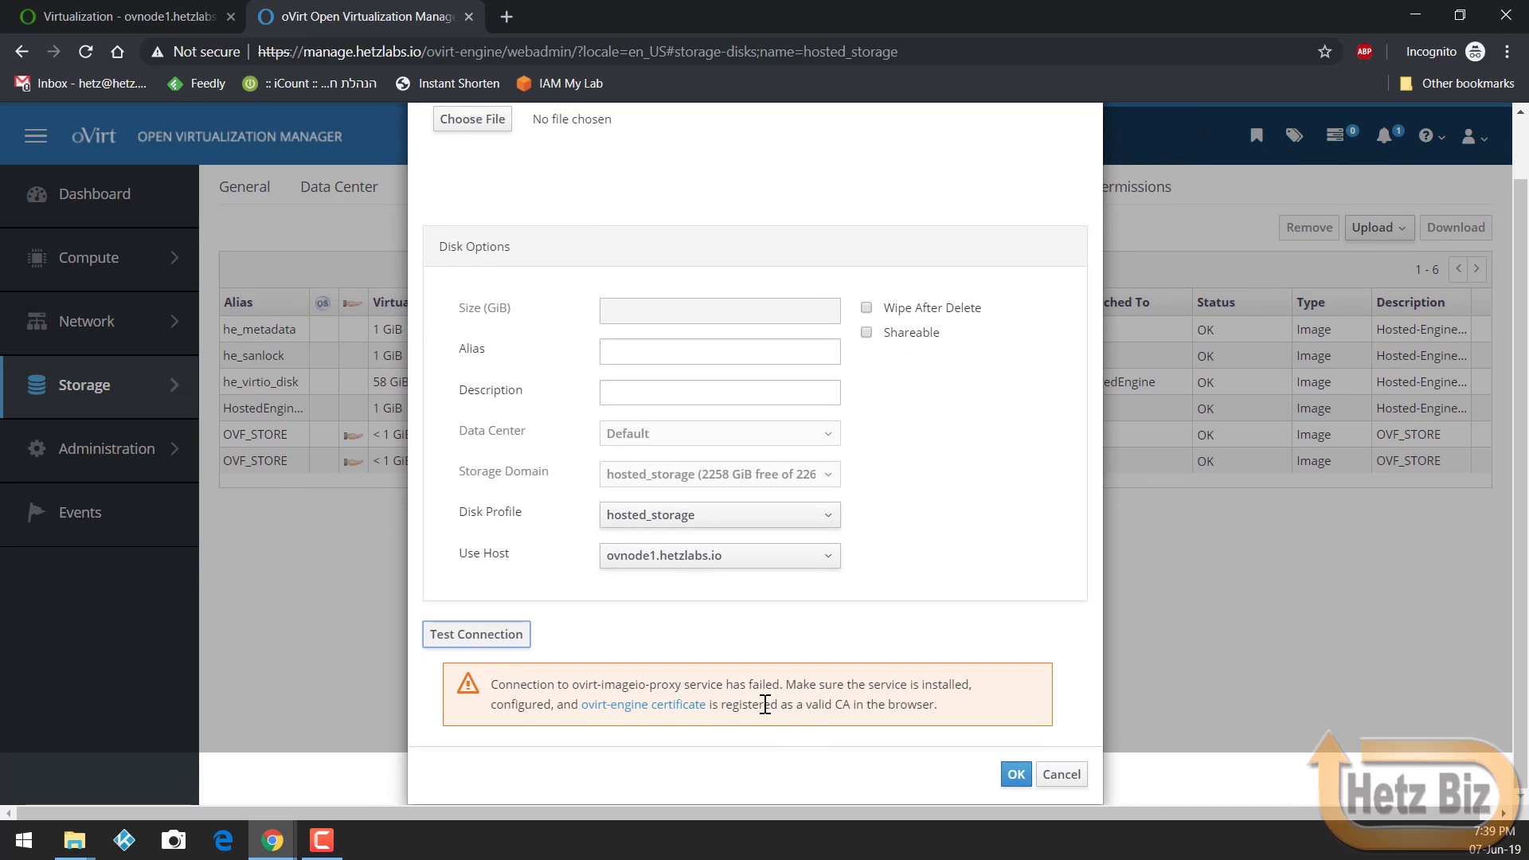
pyautogui.click(619, 711)
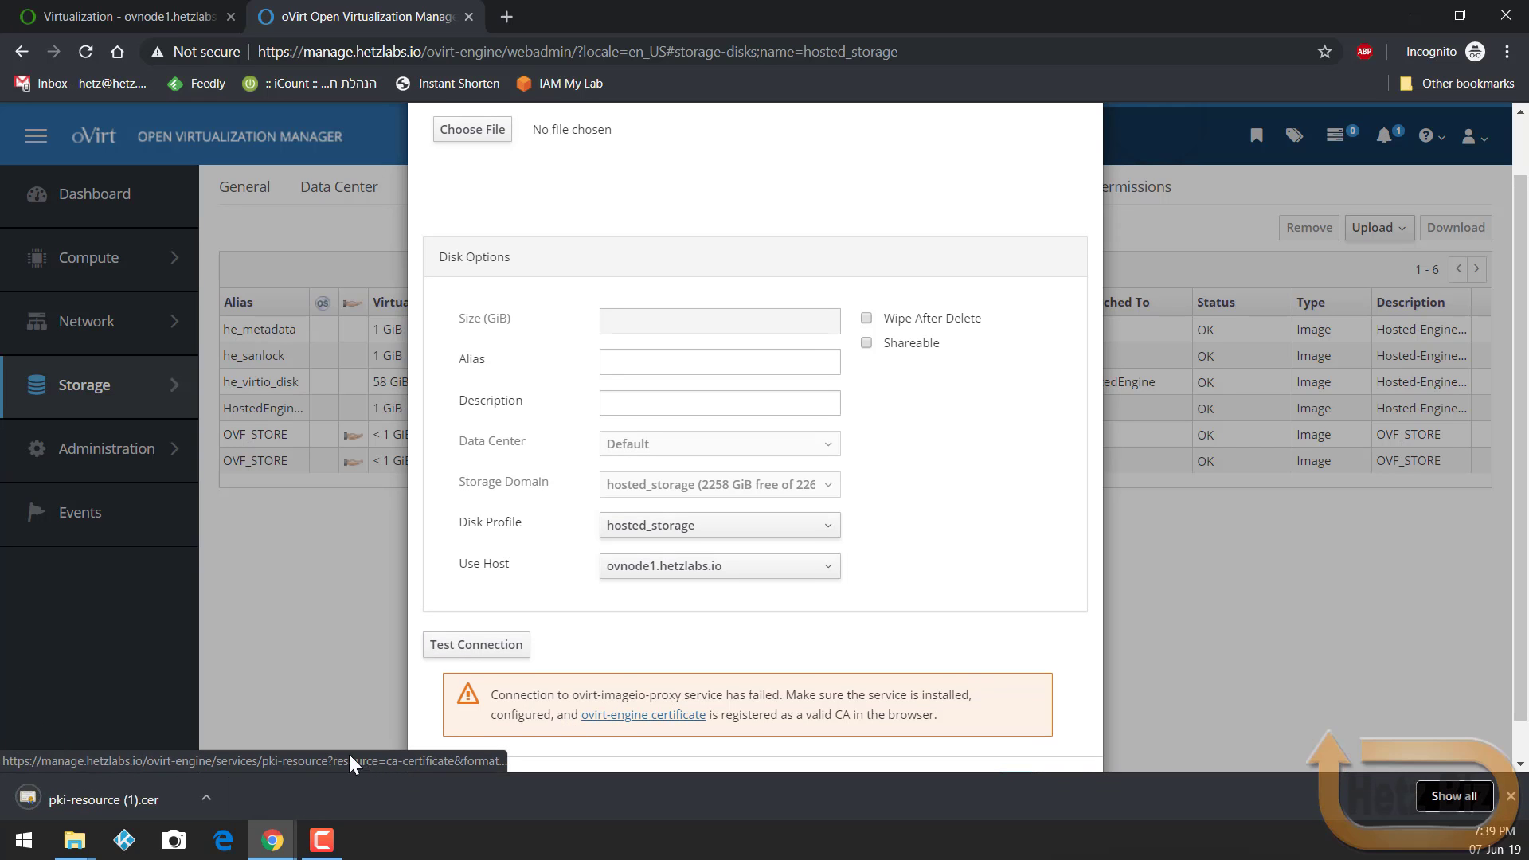
# Step: Open the downloaded ovirt-engine certificate and return to hosted_storage's disk list
pyautogui.click(159, 791)
pyautogui.click(827, 444)
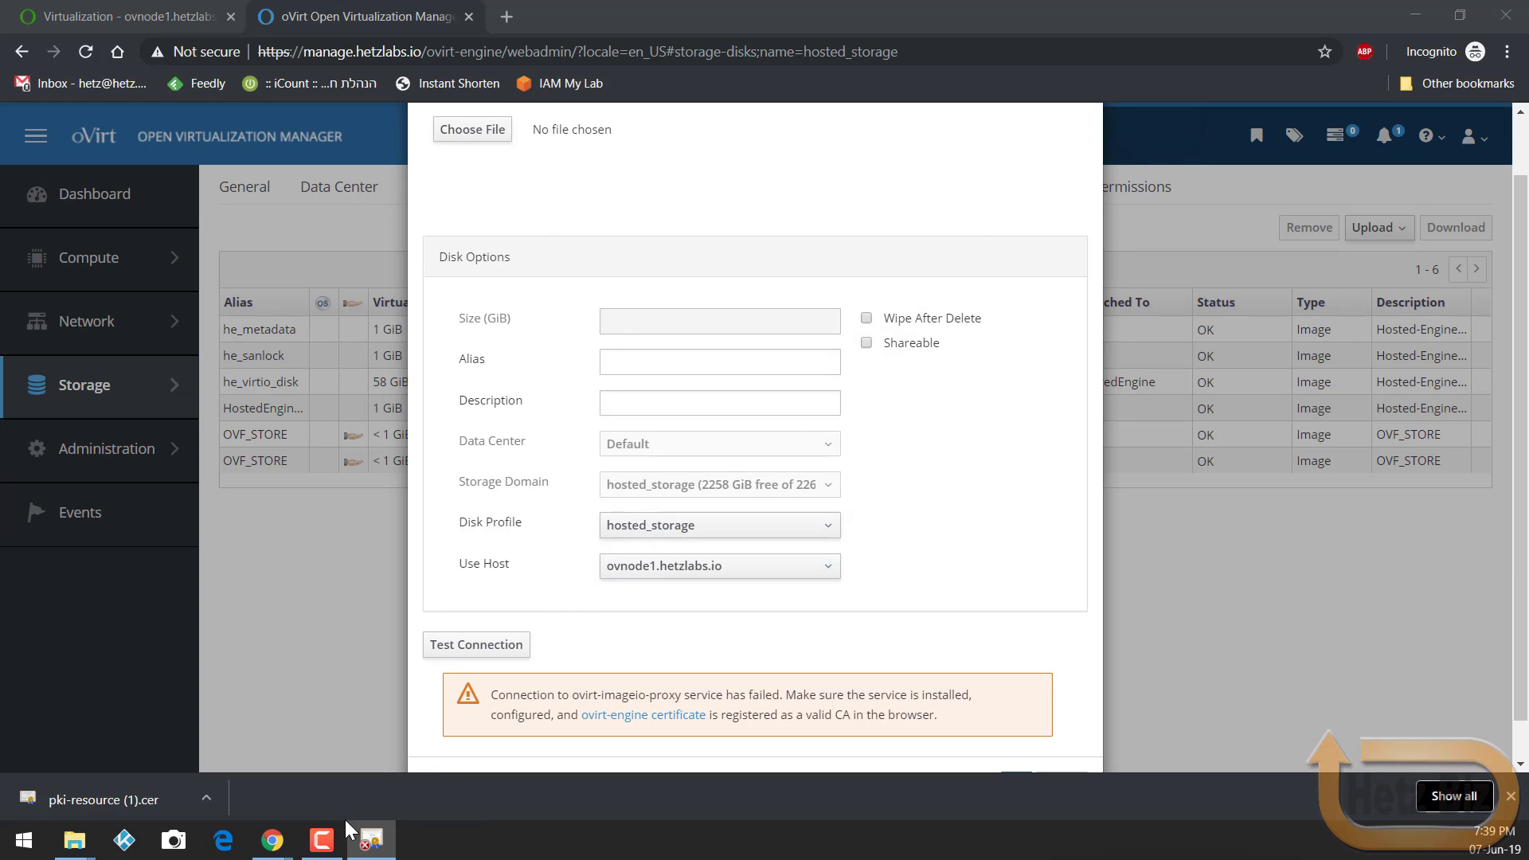
pyautogui.moveTo(368, 838)
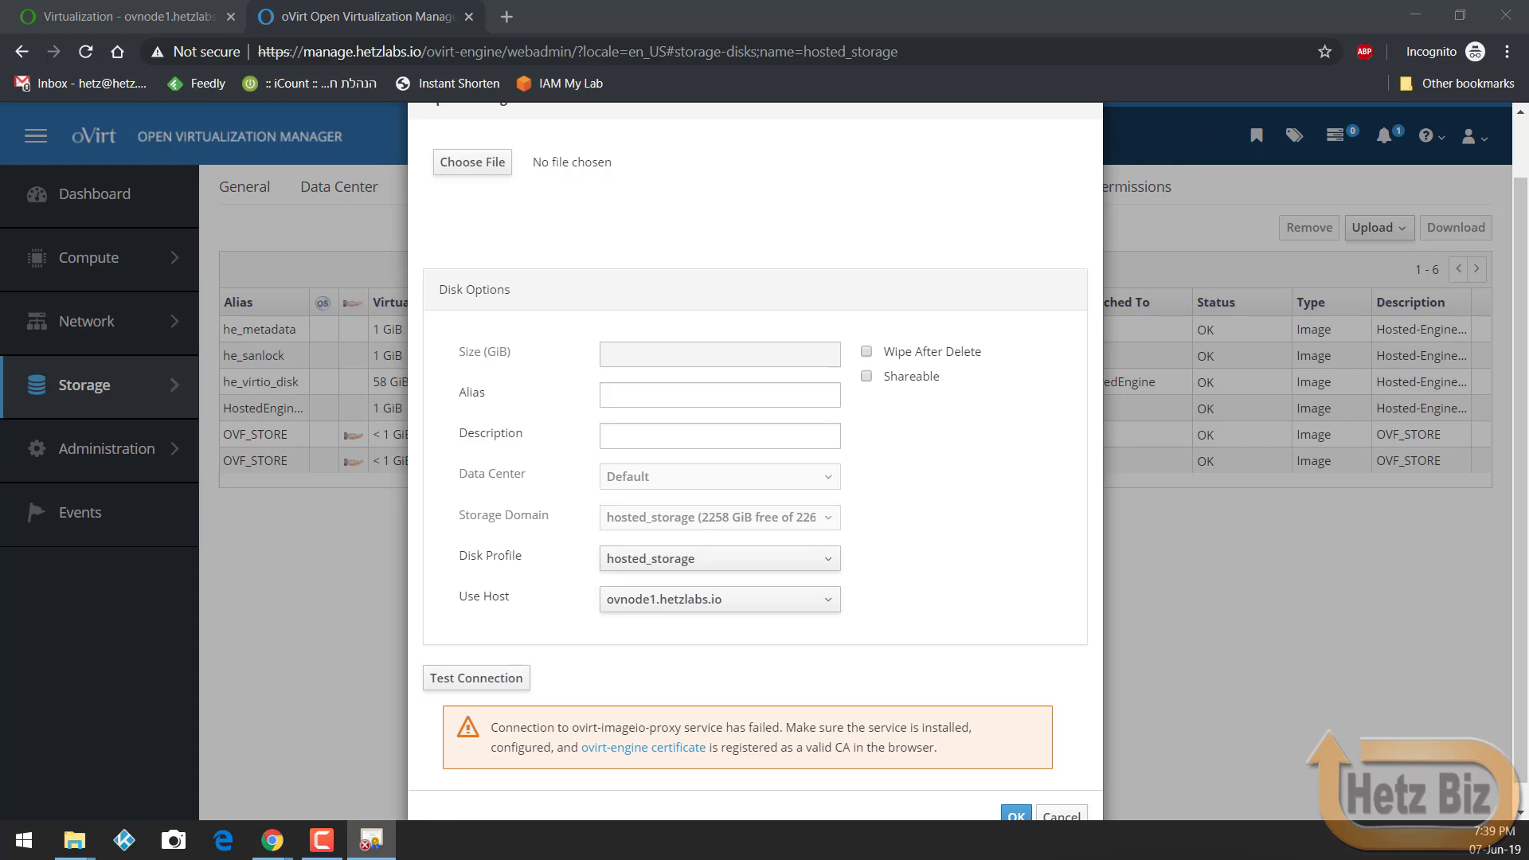
pyautogui.click(519, 683)
pyautogui.scroll(-1, 844, 669)
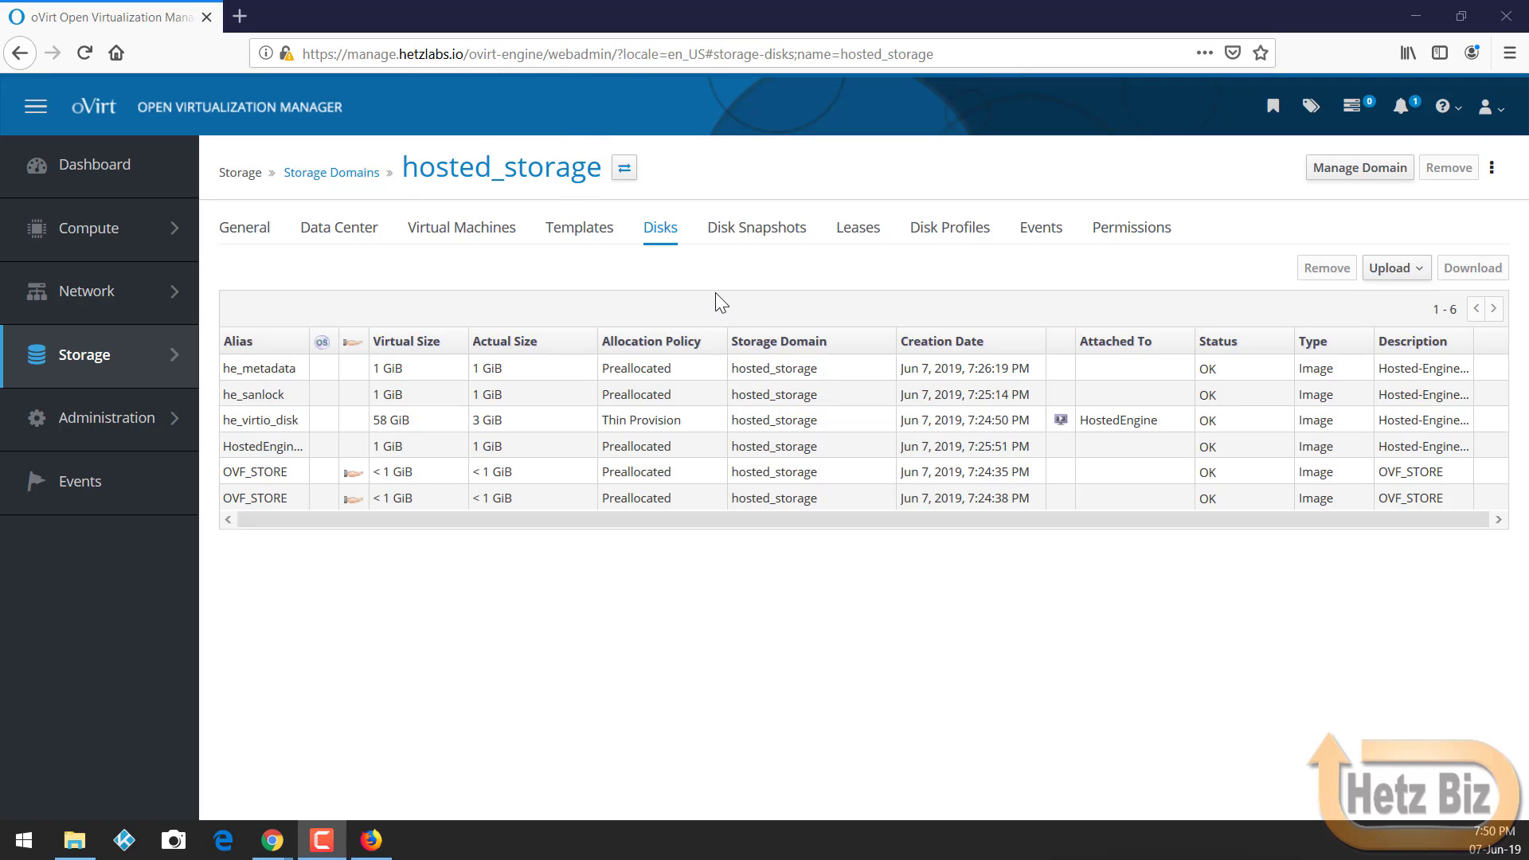
# Step: Start a new image upload, test the proxy connection, and pick oVirt-toolsSetup-4.3-2.el7.iso from Downloads\oVirt-ISO
pyautogui.click(1384, 271)
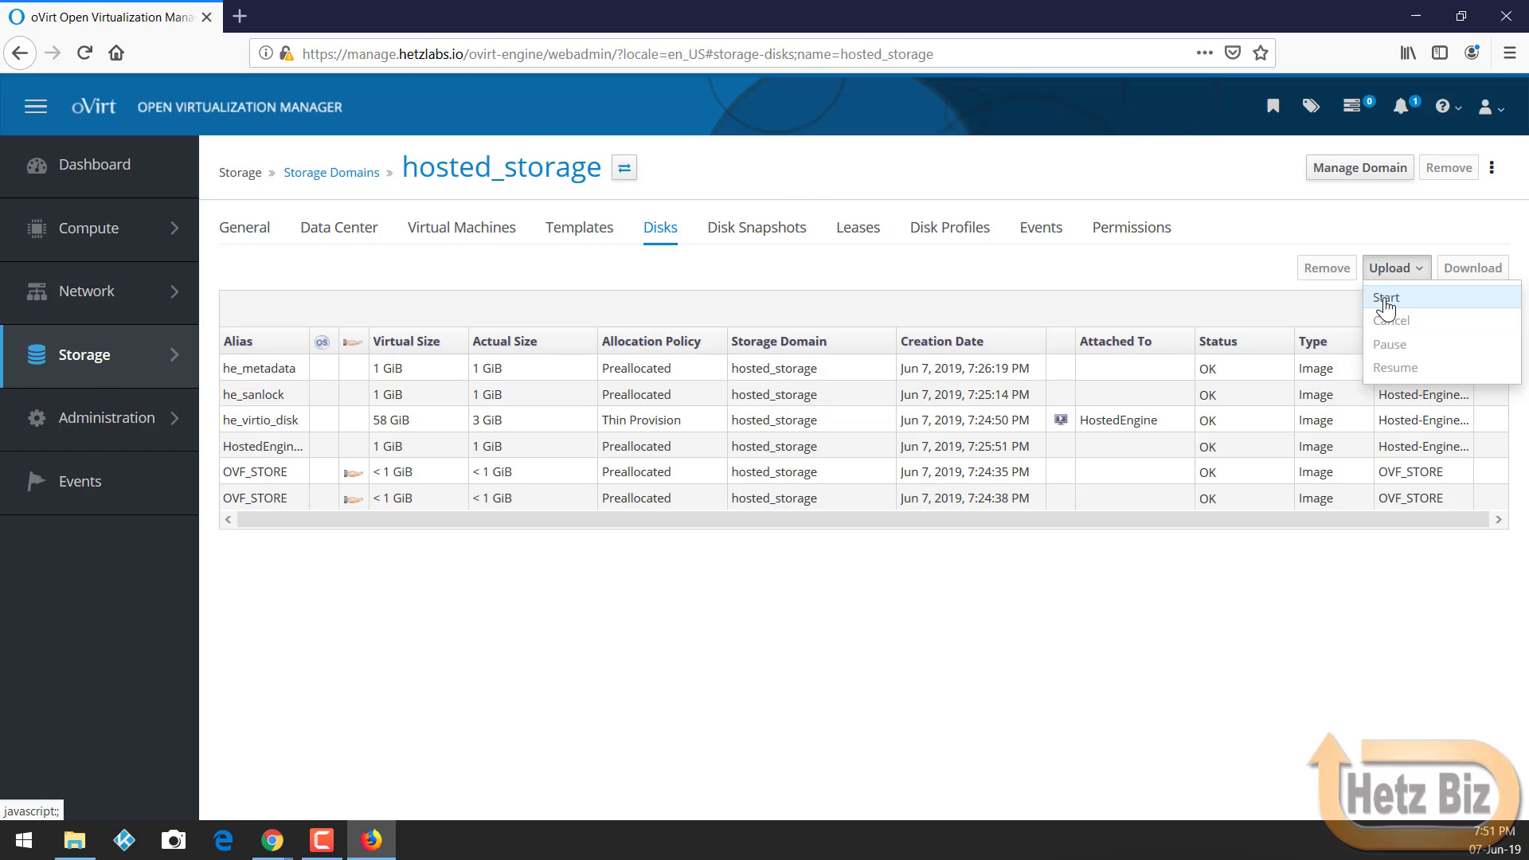
pyautogui.click(1386, 298)
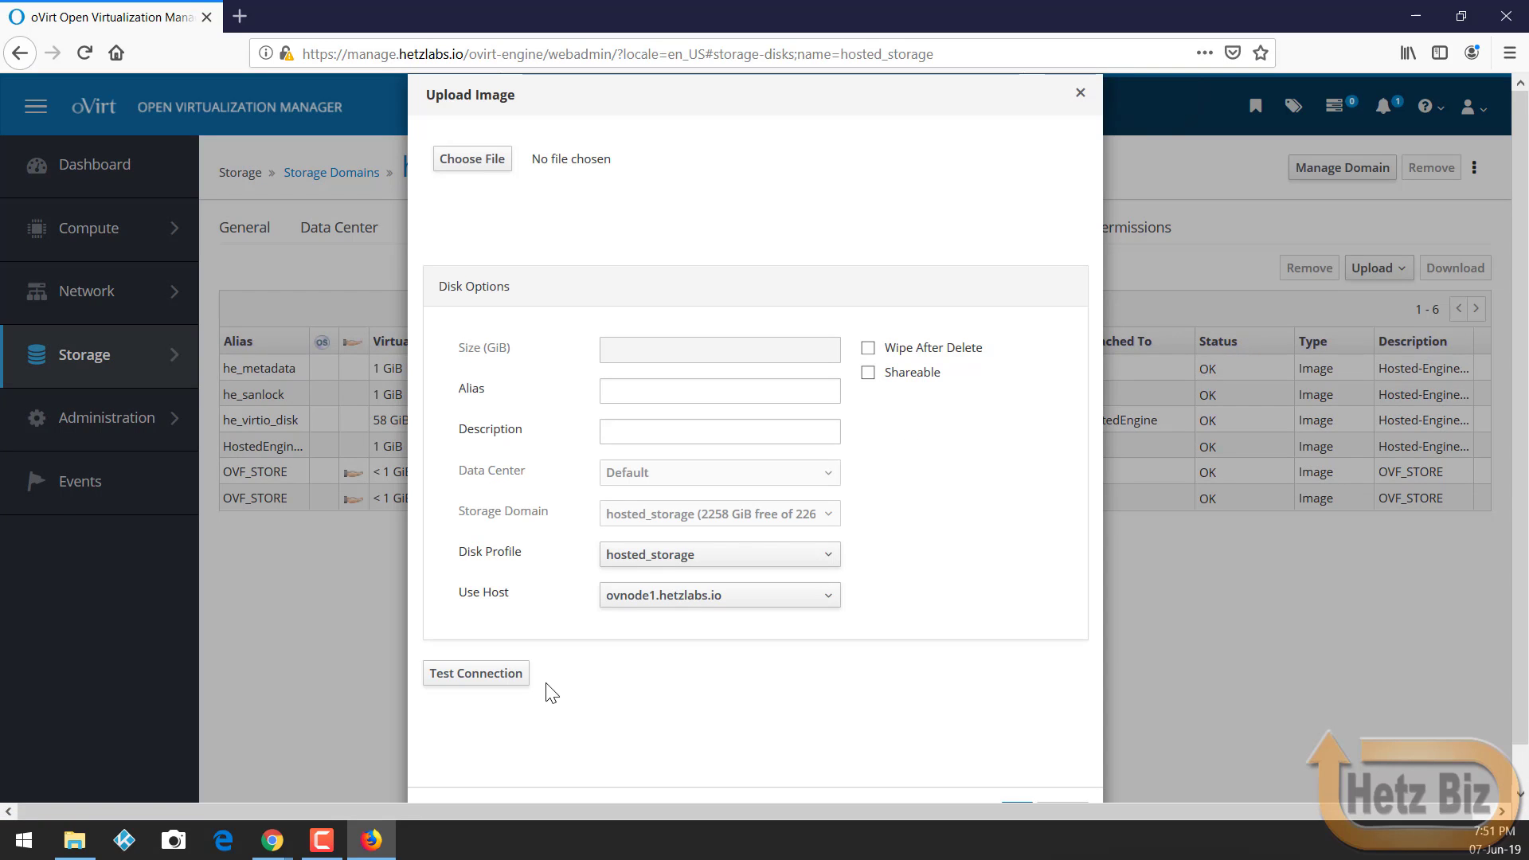
pyautogui.click(506, 681)
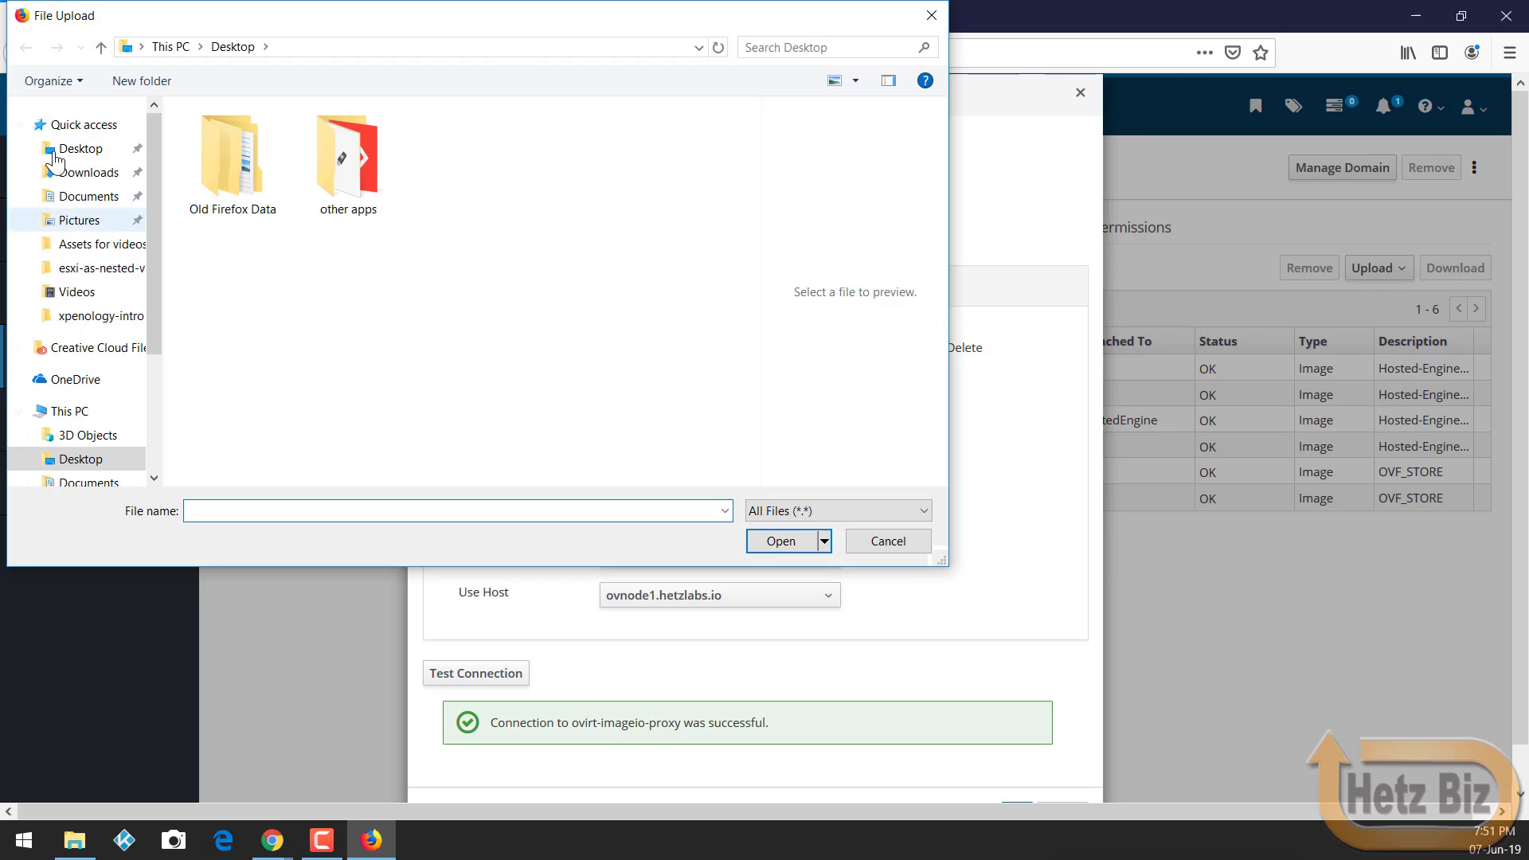
pyautogui.click(89, 172)
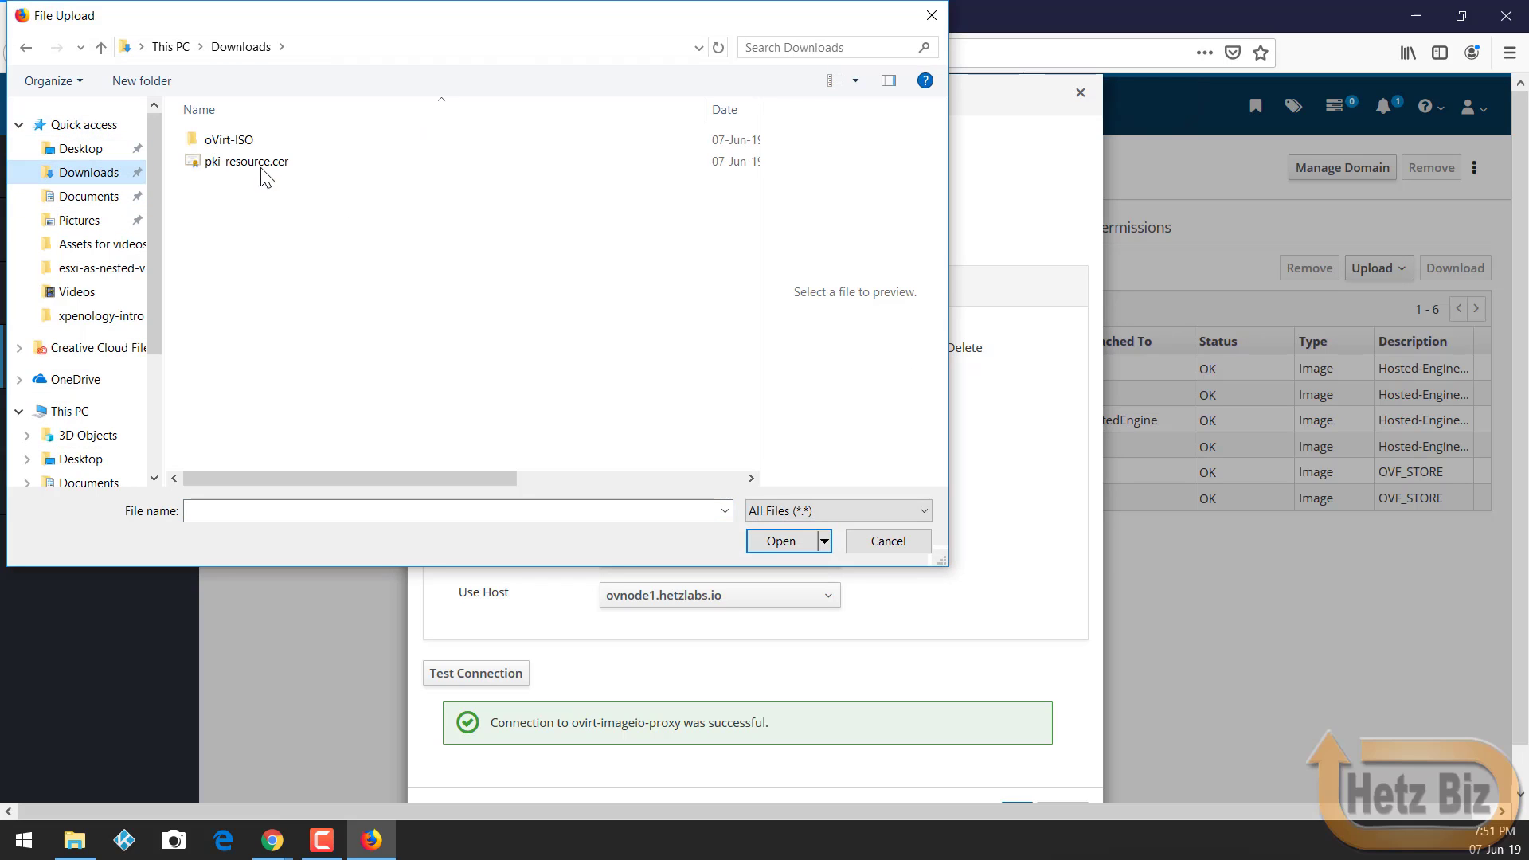
pyautogui.doubleClick(231, 141)
pyautogui.click(266, 163)
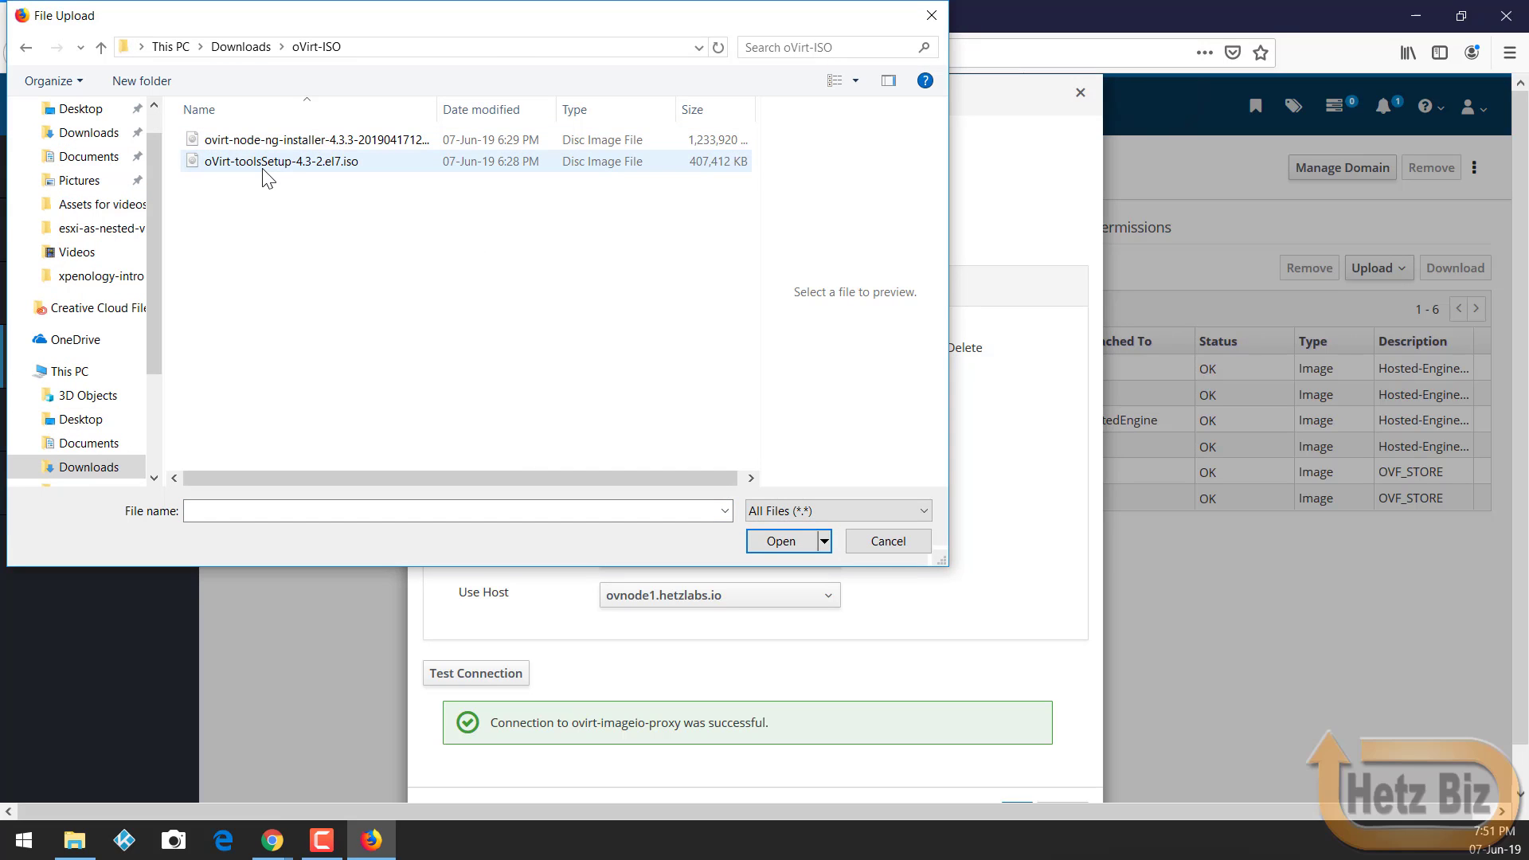
pyautogui.doubleClick(265, 164)
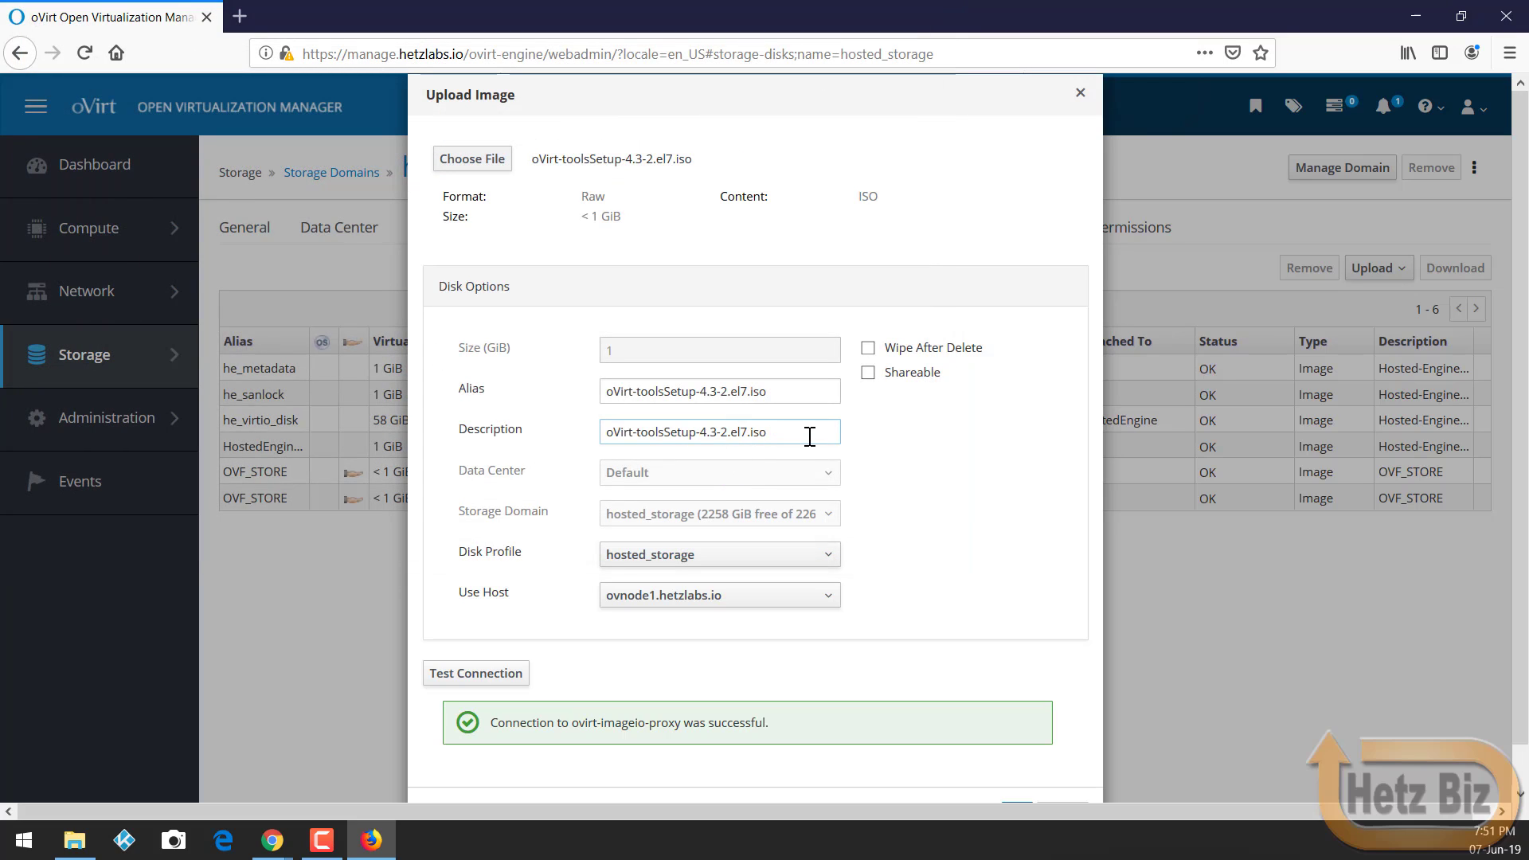
# Step: Keep hosted_storage as the disk profile and confirm the upload
pyautogui.click(730, 557)
pyautogui.click(730, 570)
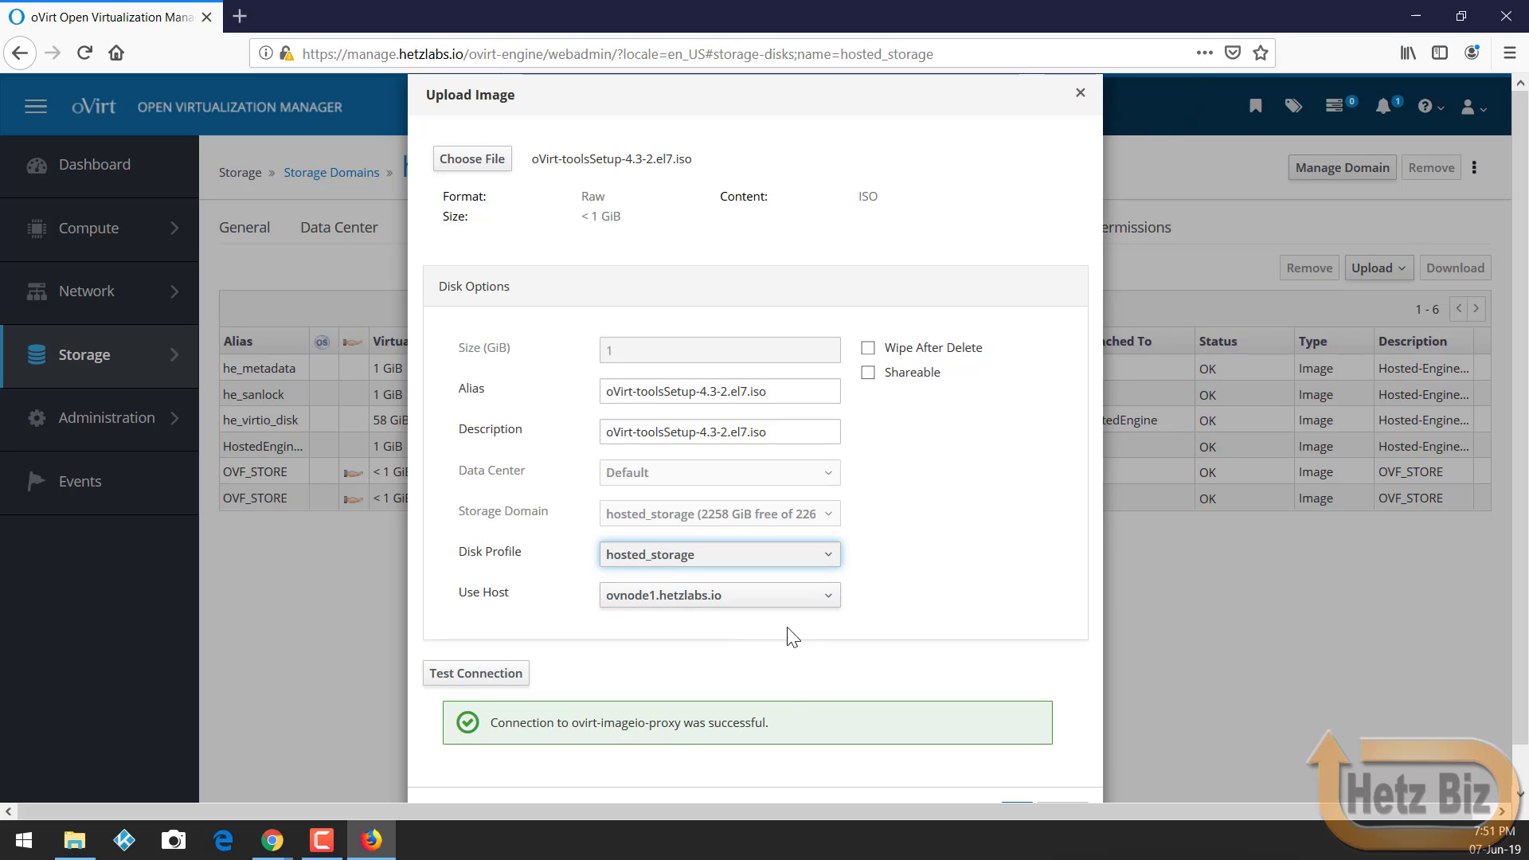
pyautogui.scroll(-1, 788, 635)
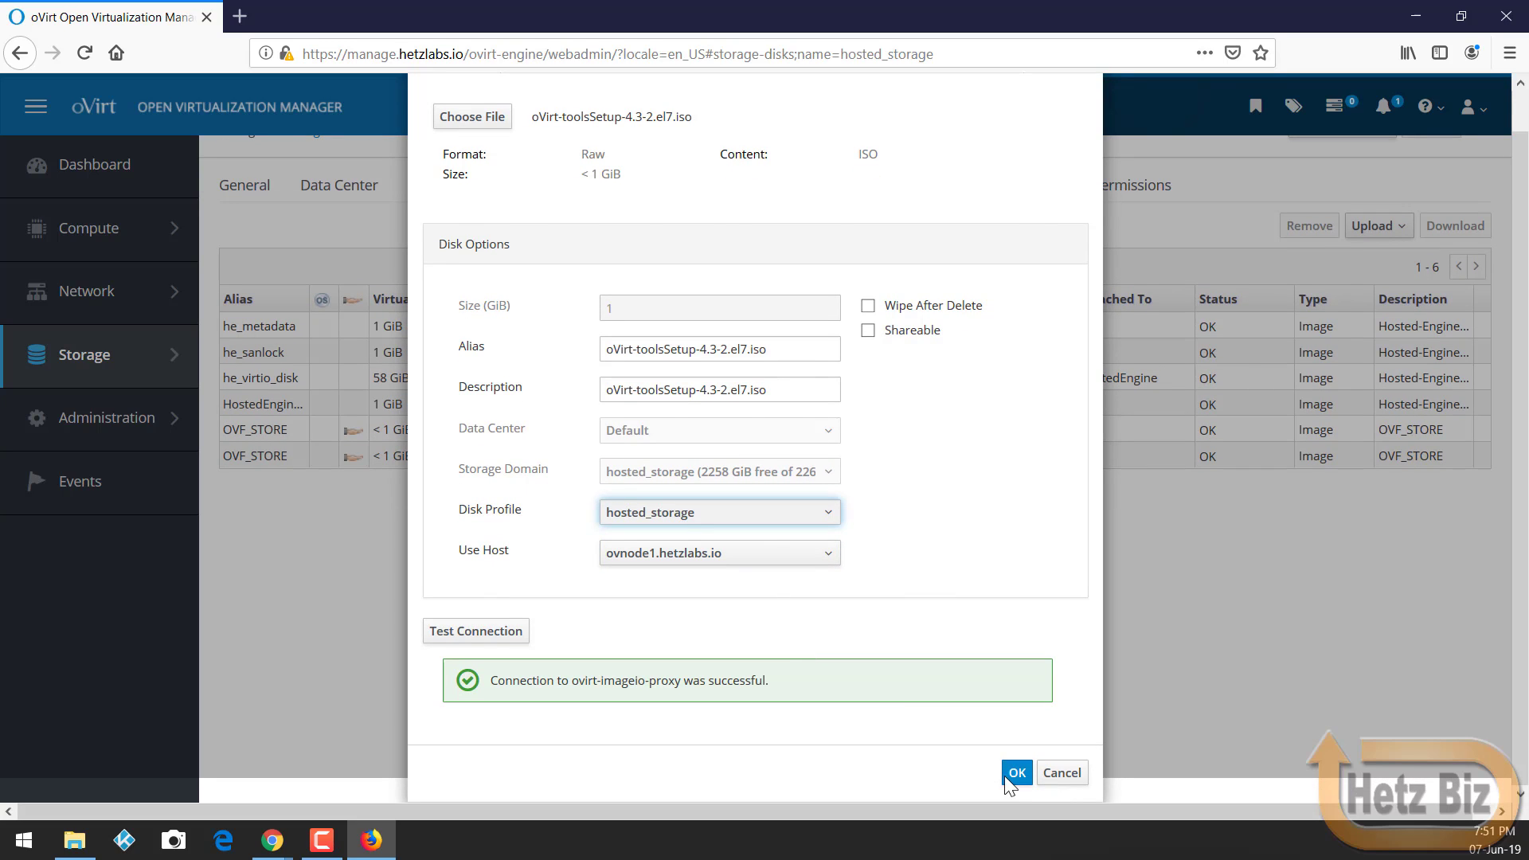
pyautogui.click(1009, 772)
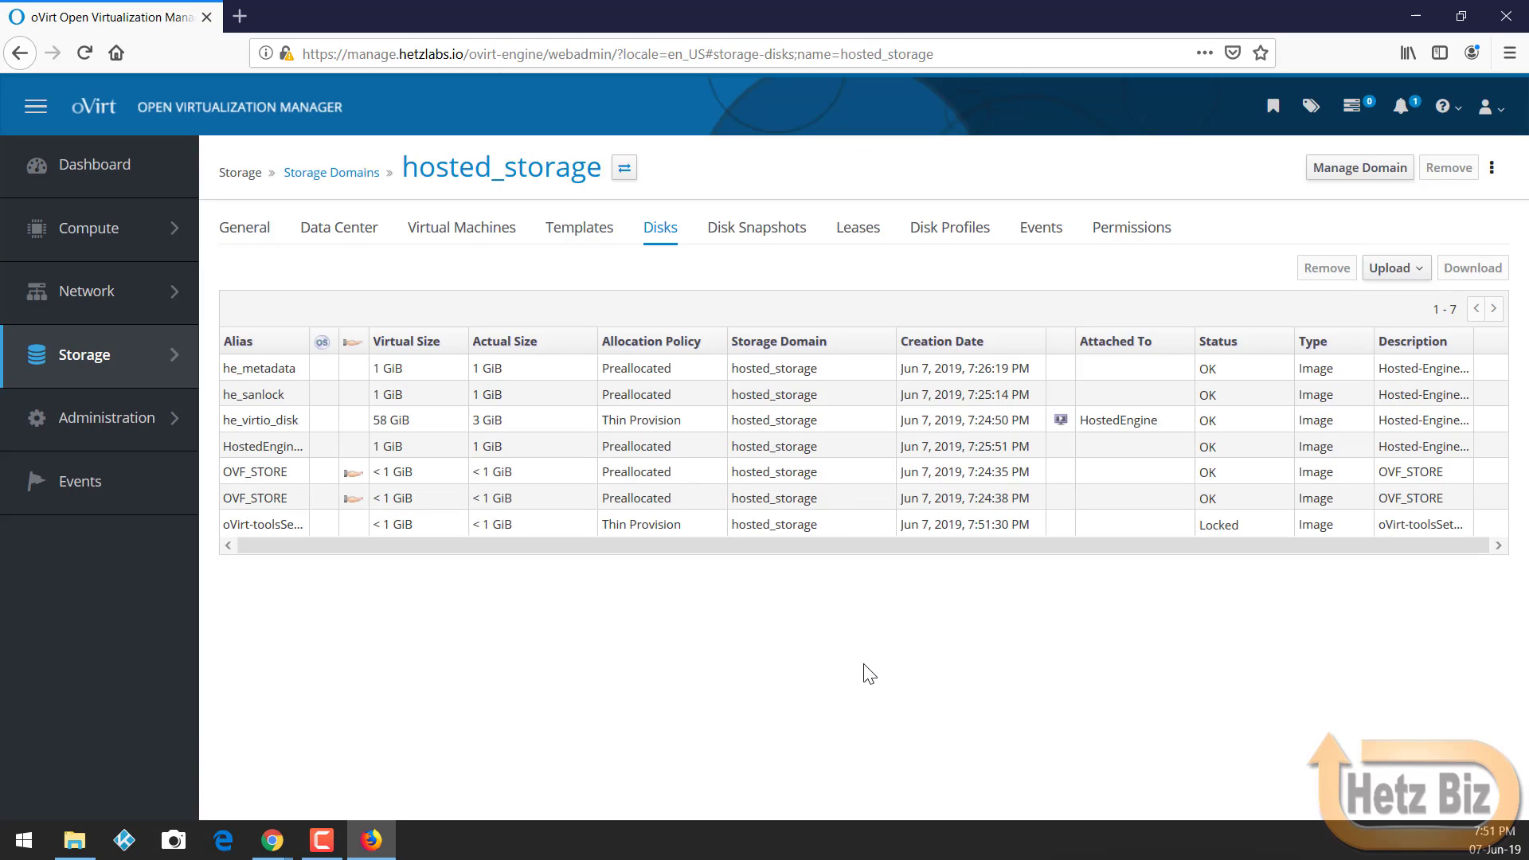
# Step: Select the uploading tools ISO disk and widen the Alias and Status columns to follow its progress to OK
pyautogui.click(539, 532)
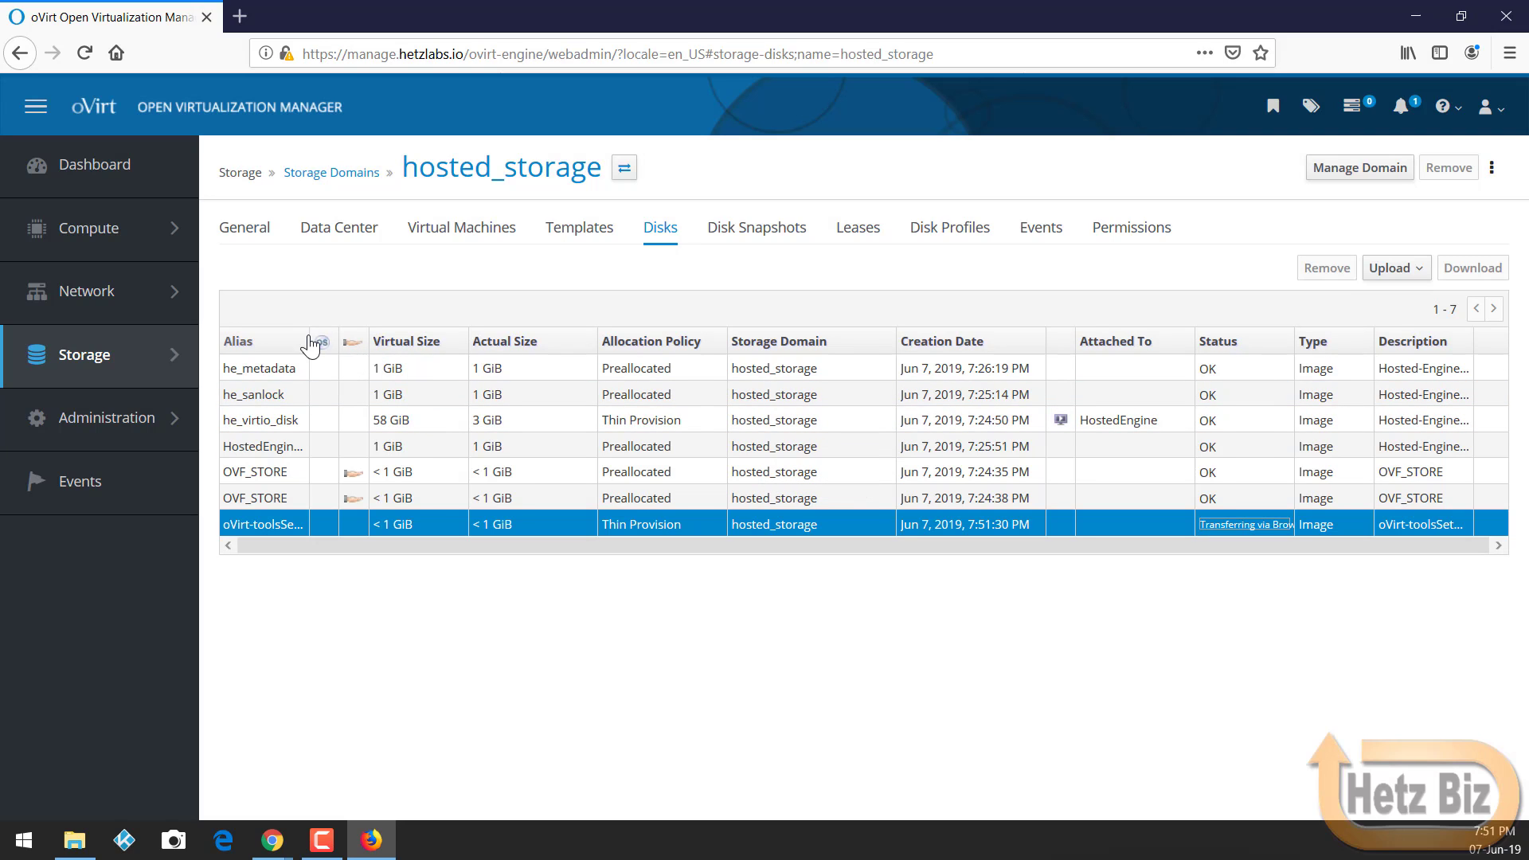
pyautogui.moveTo(311, 345); pyautogui.dragTo(327, 343)
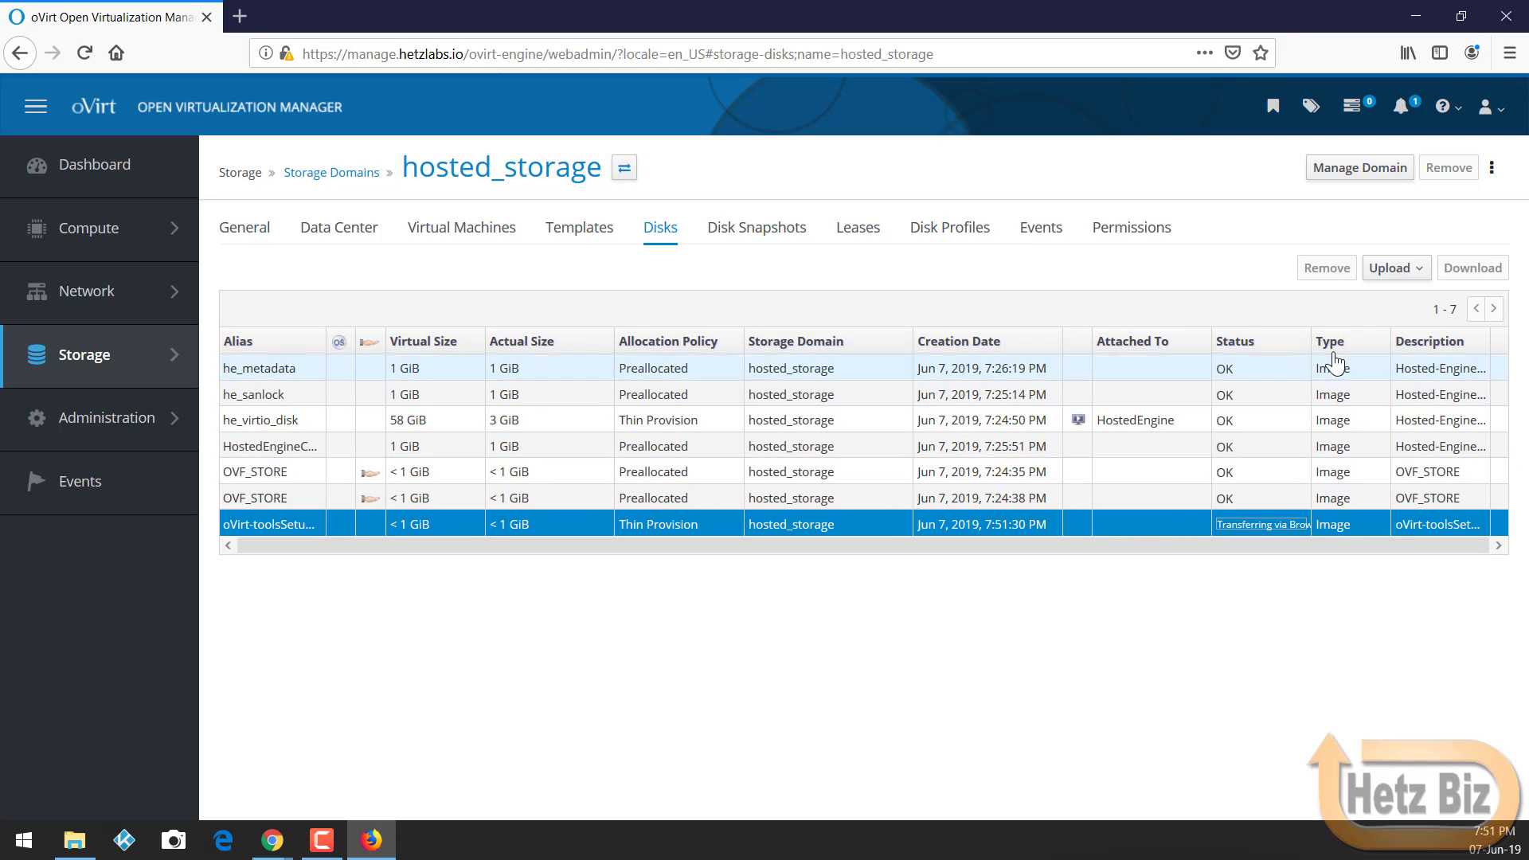
pyautogui.moveTo(1312, 343); pyautogui.dragTo(1351, 350)
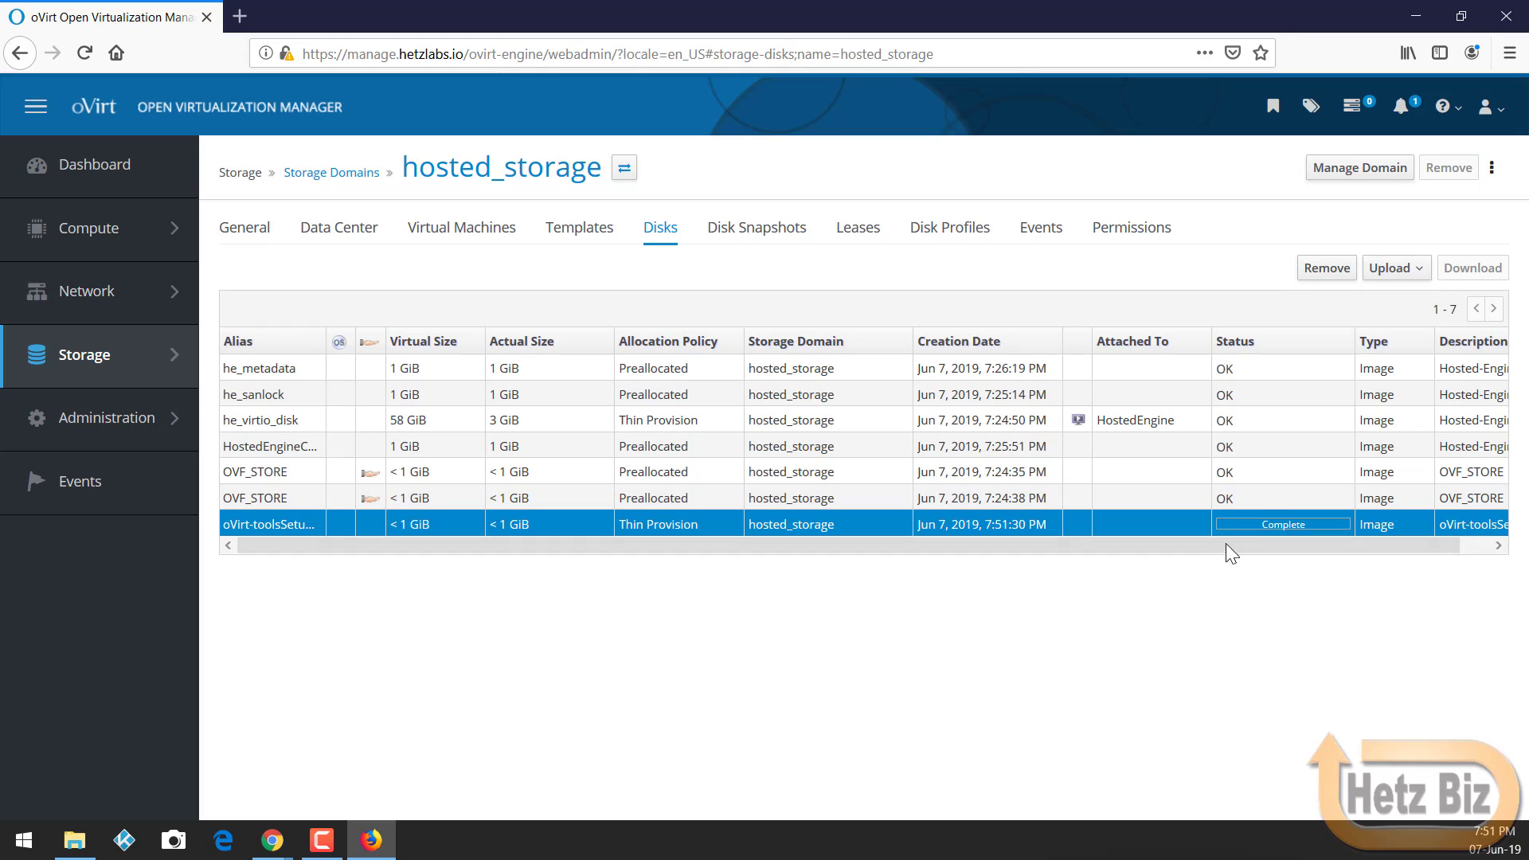
pyautogui.moveTo(1226, 544); pyautogui.dragTo(1256, 545)
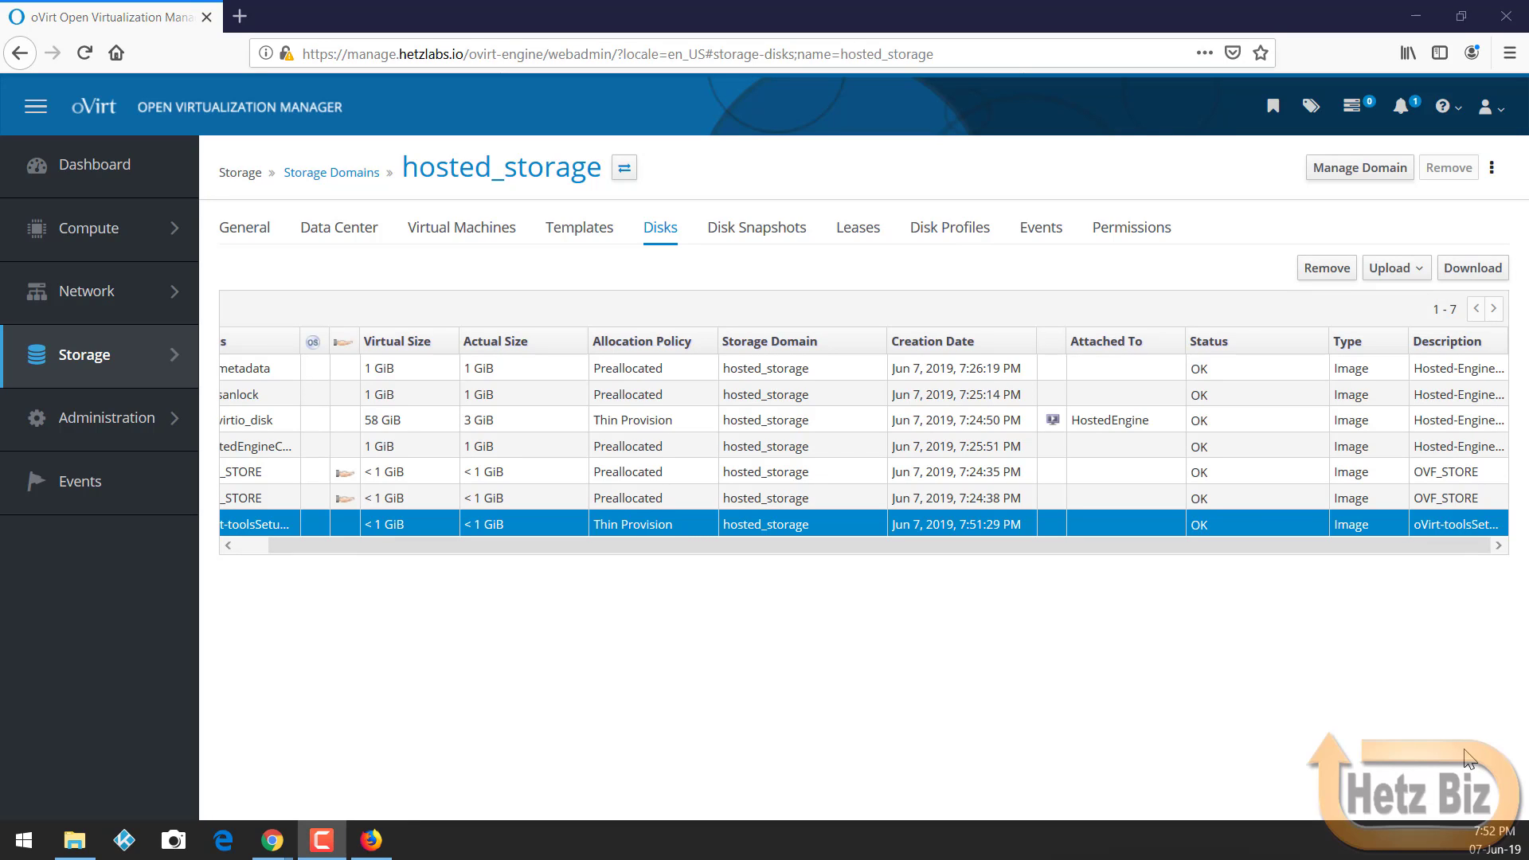
pyautogui.click(256, 543)
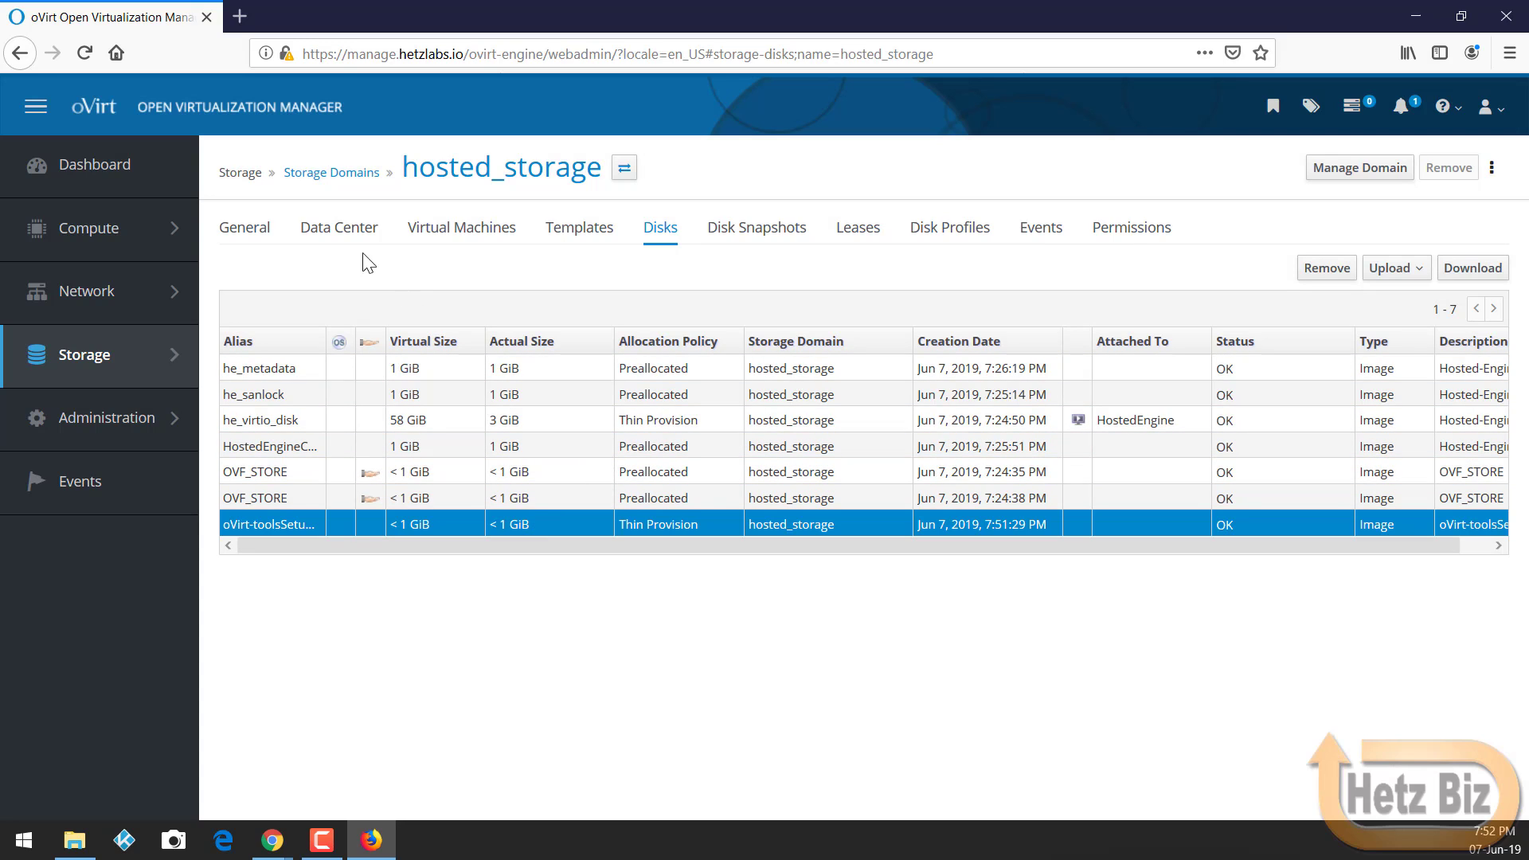
# Step: Refresh the Disks list and search the storage domains for 'iso'
pyautogui.click(658, 231)
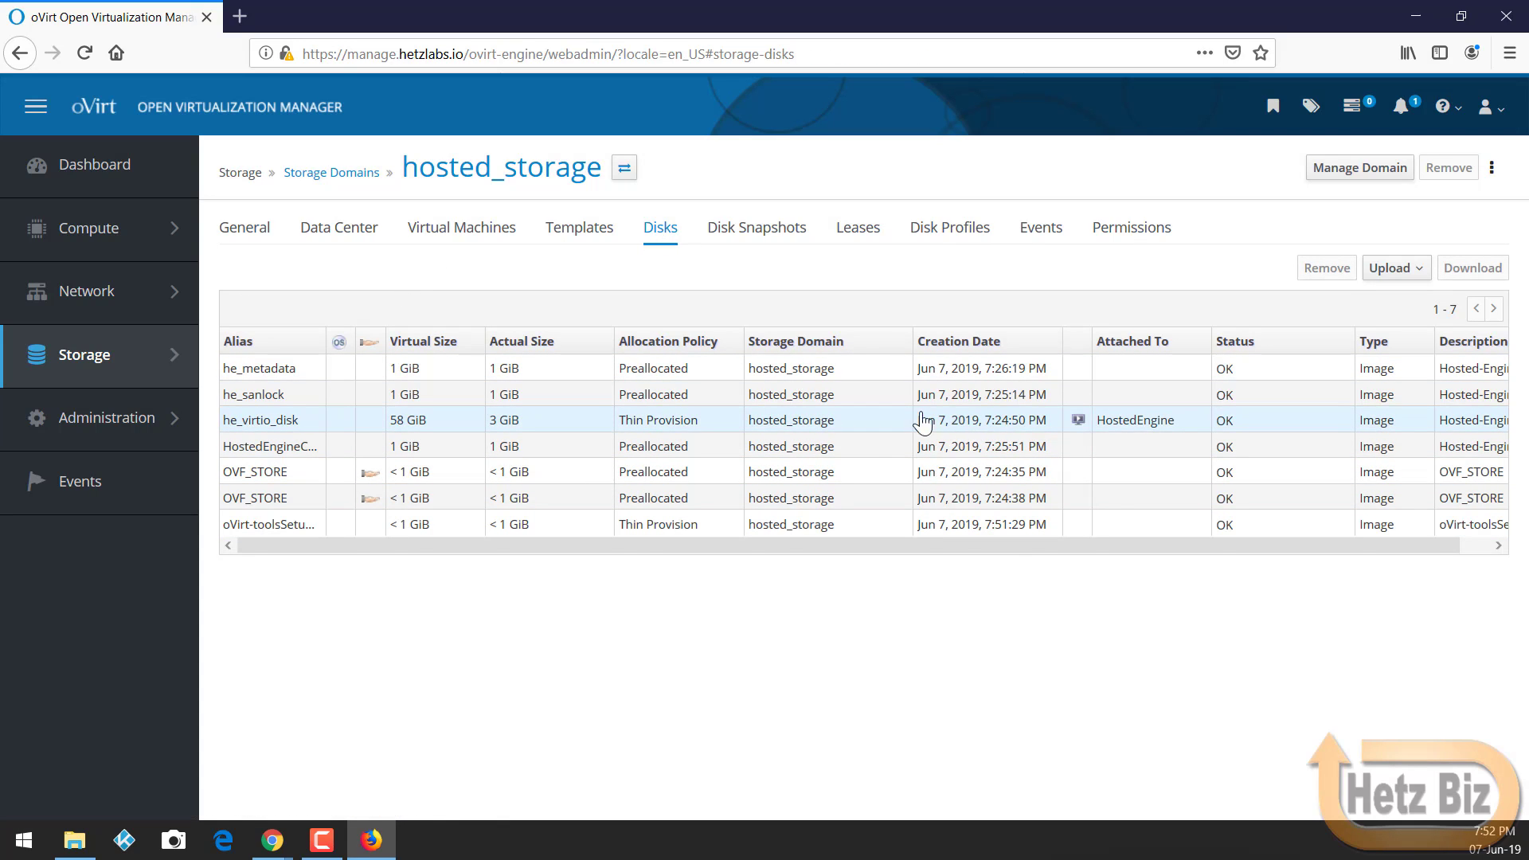
pyautogui.click(622, 171)
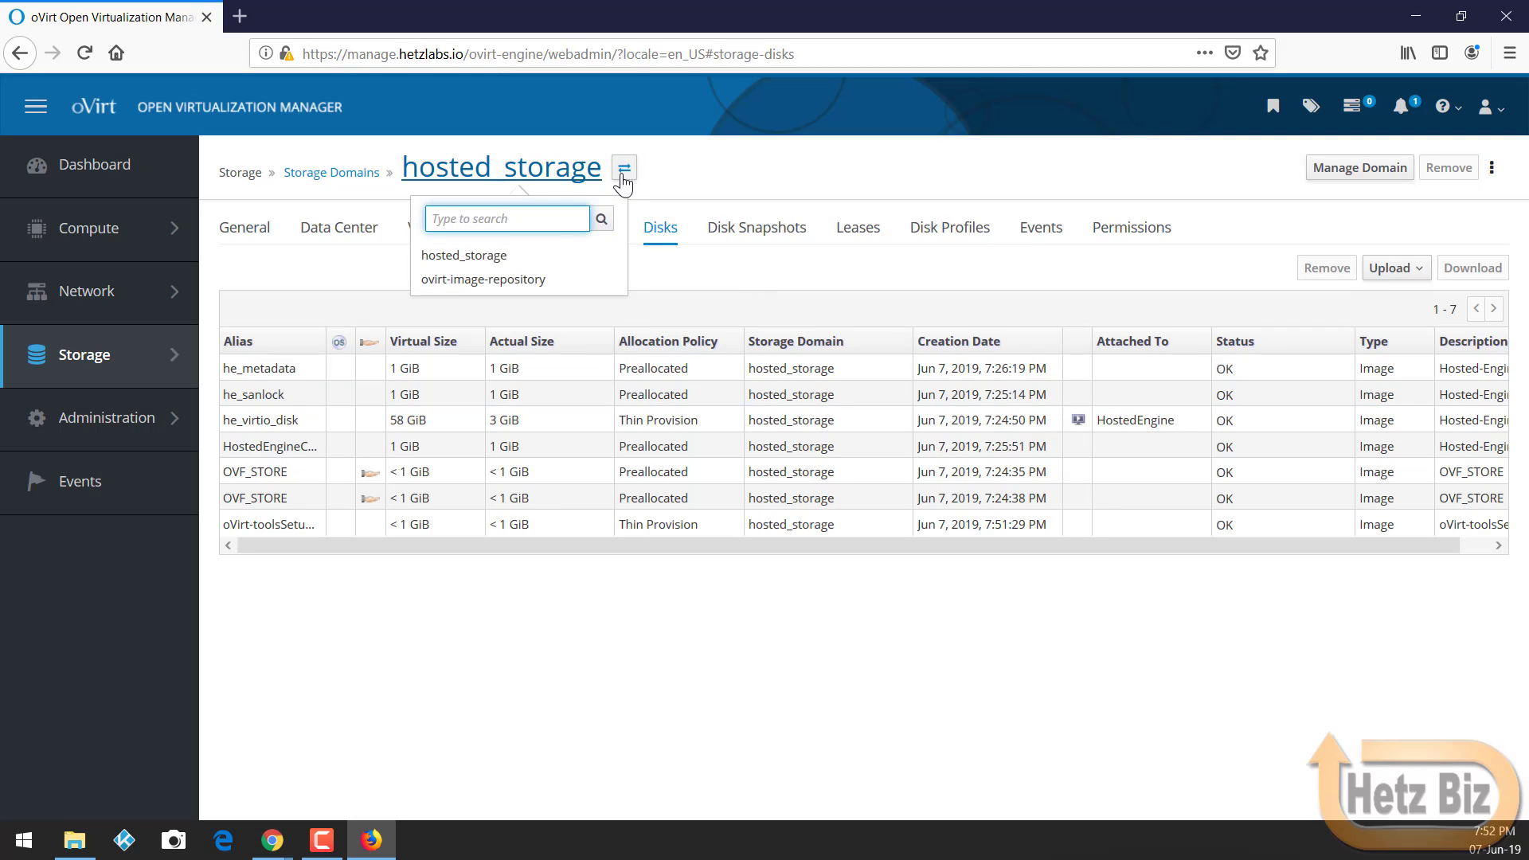
pyautogui.write('iso')
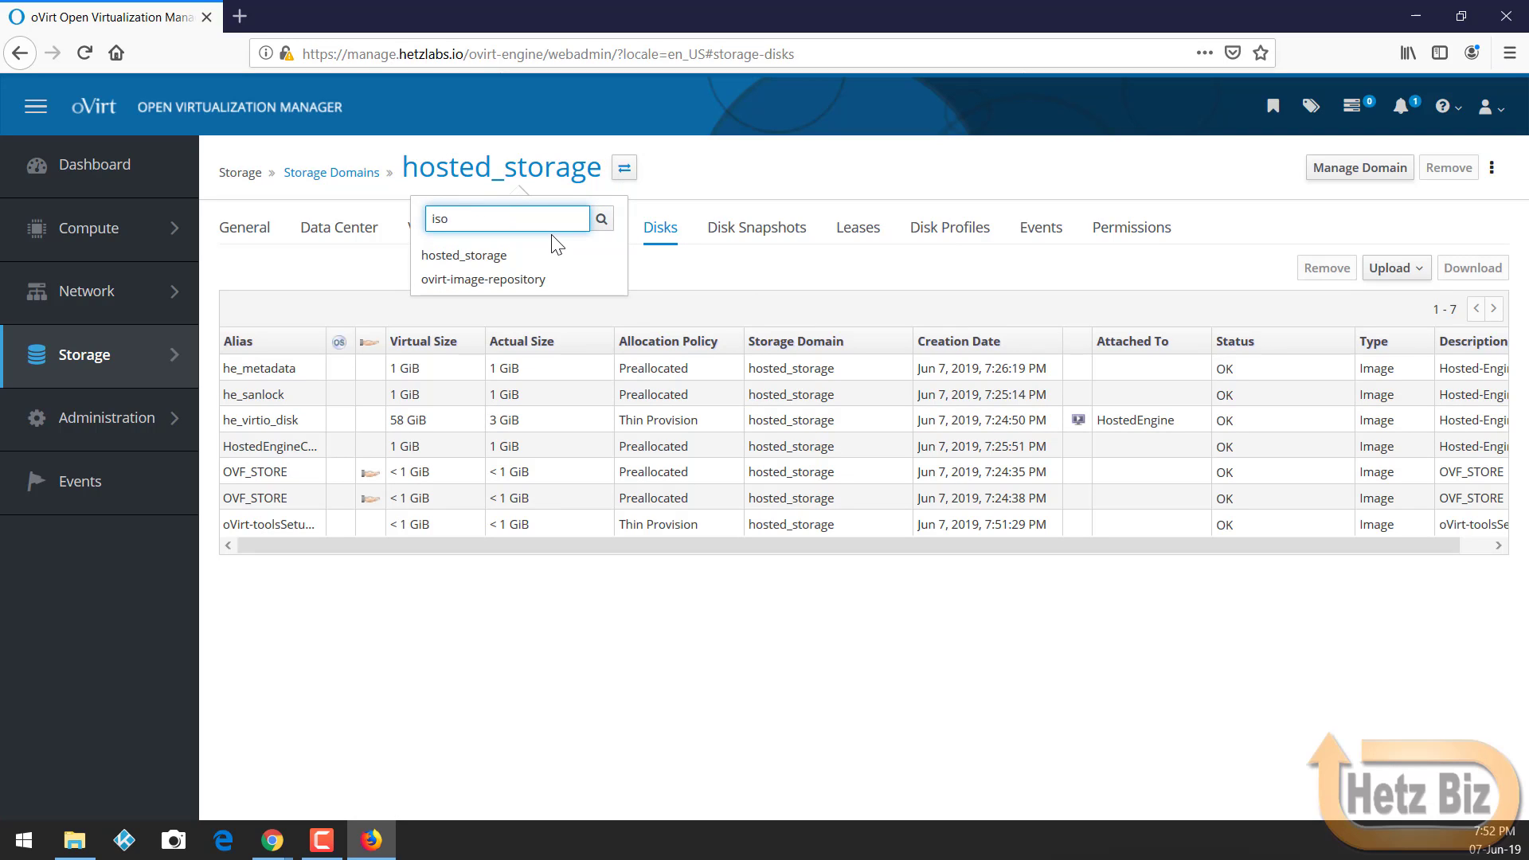
pyautogui.press('Return')
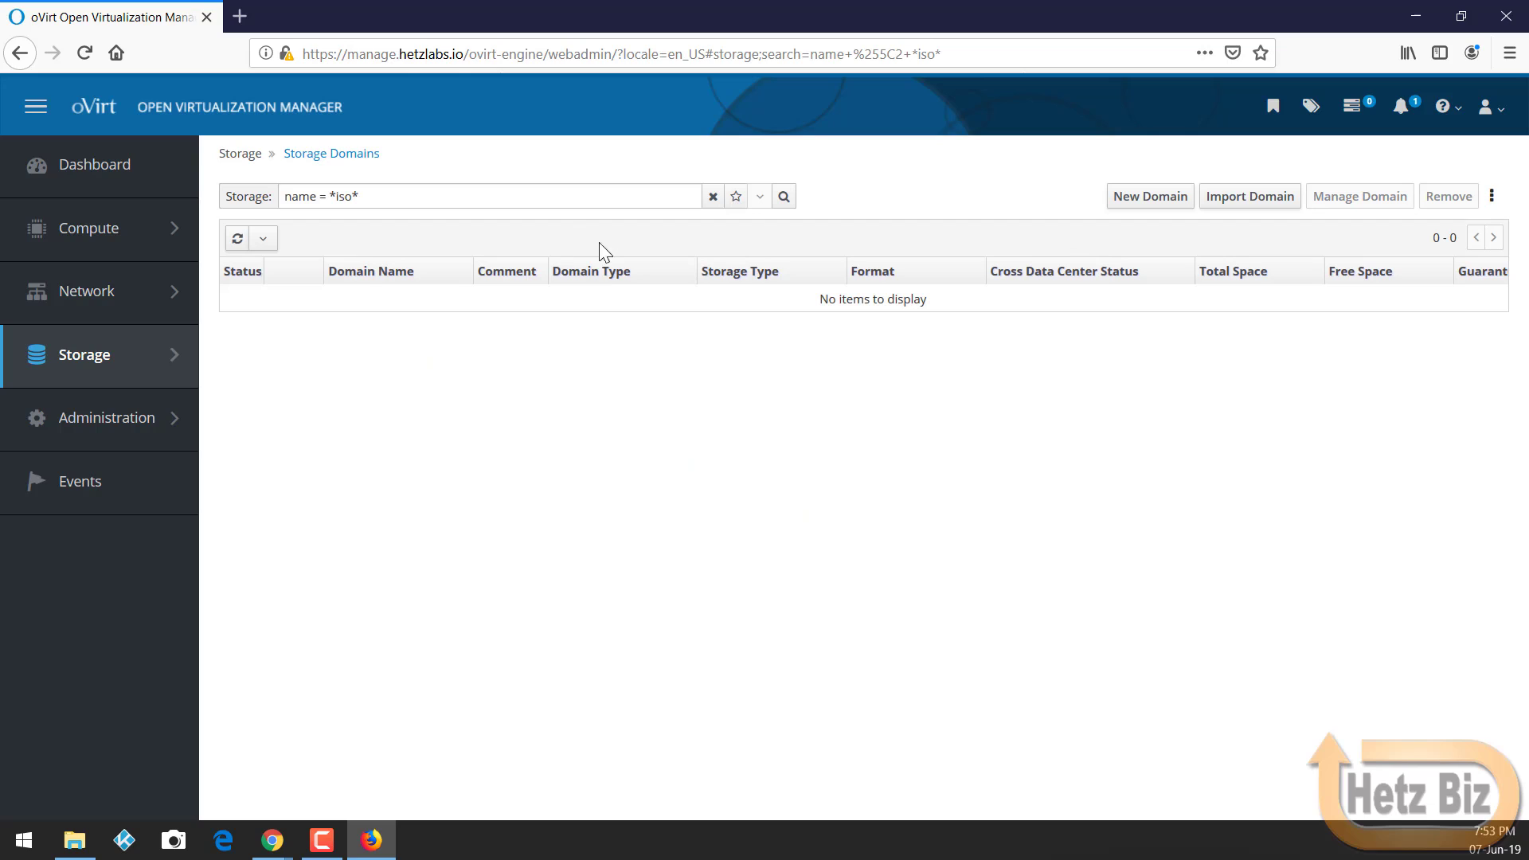
# Step: Change the storage search to 'ovirt*' and open ovirt-image-repository to view its images
pyautogui.hotkey('shift', 'Left')
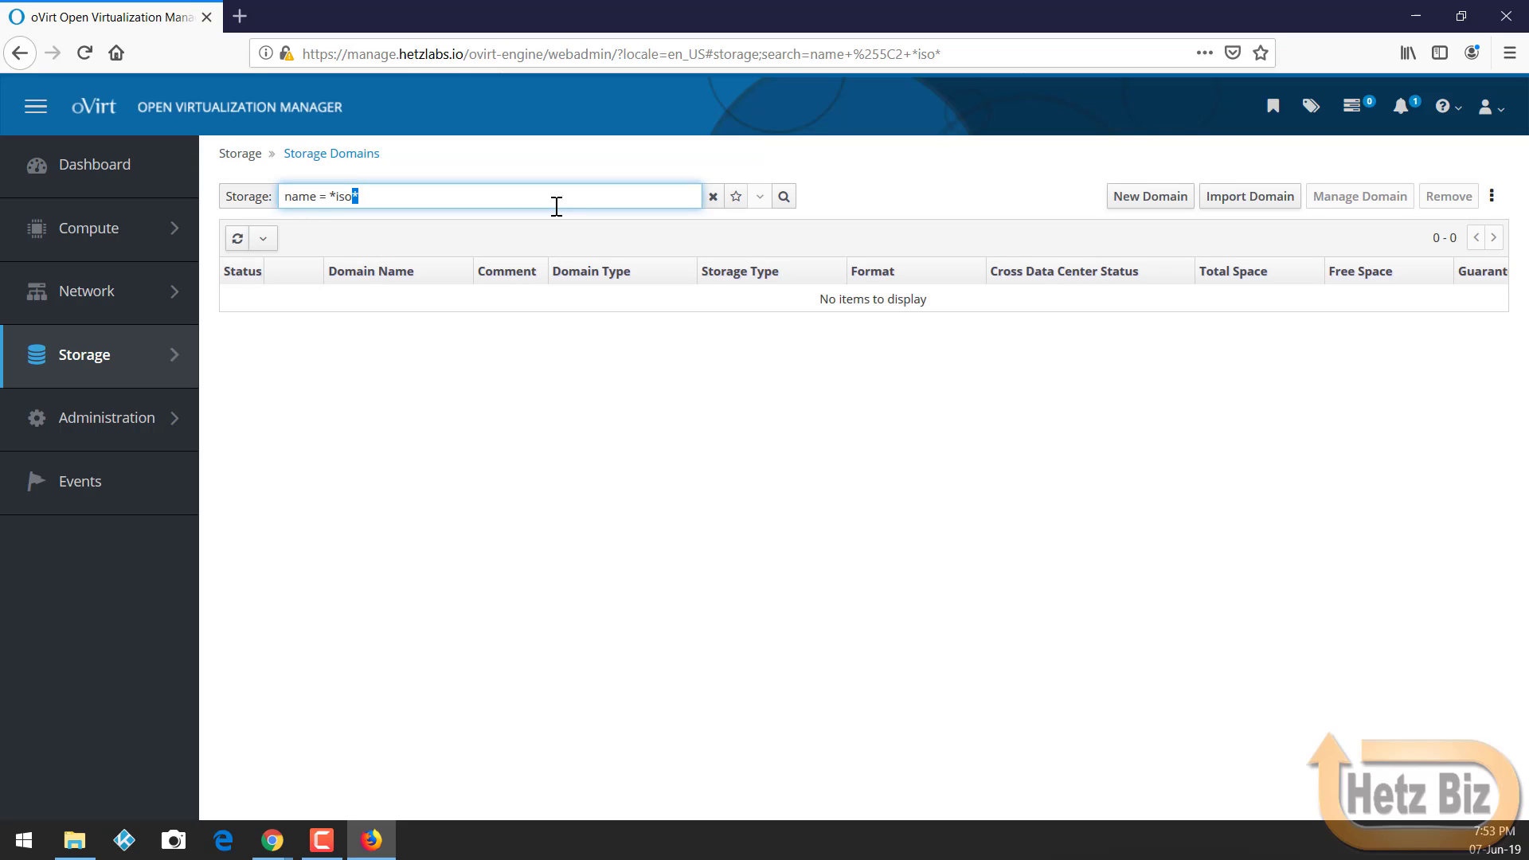
pyautogui.press('BackSpace')
pyautogui.press('BackSpace')
pyautogui.press('BackSpace')
pyautogui.press('BackSpace')
pyautogui.write('ovrt*')
pyautogui.press('BackSpace')
pyautogui.press('BackSpace')
pyautogui.press('BackSpace')
pyautogui.write('irt*')
pyautogui.press('Return')
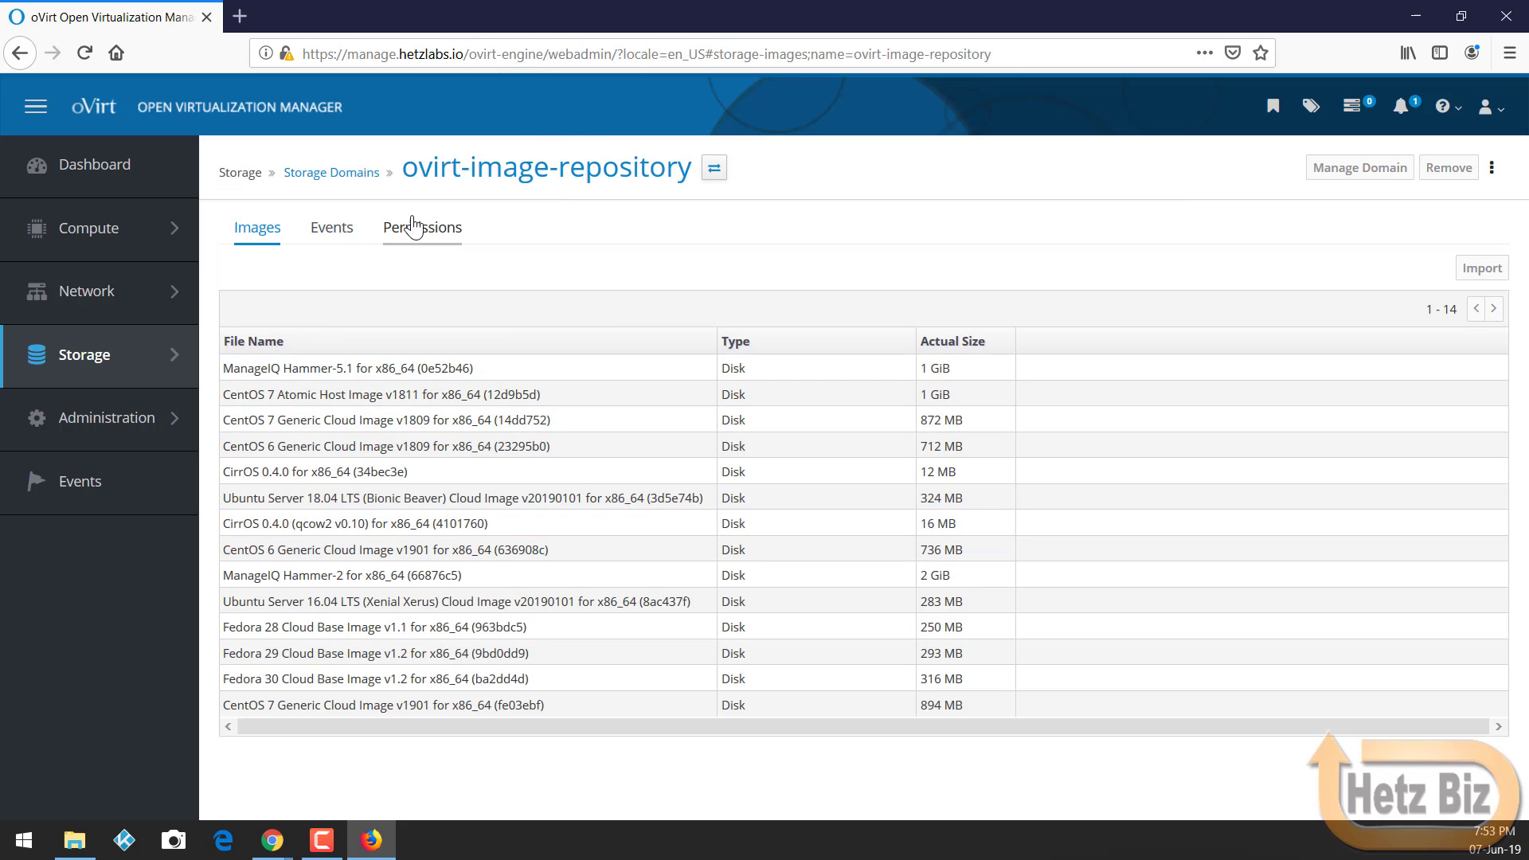
# Step: Return to the Storage Domains list and clear the search text
pyautogui.click(355, 172)
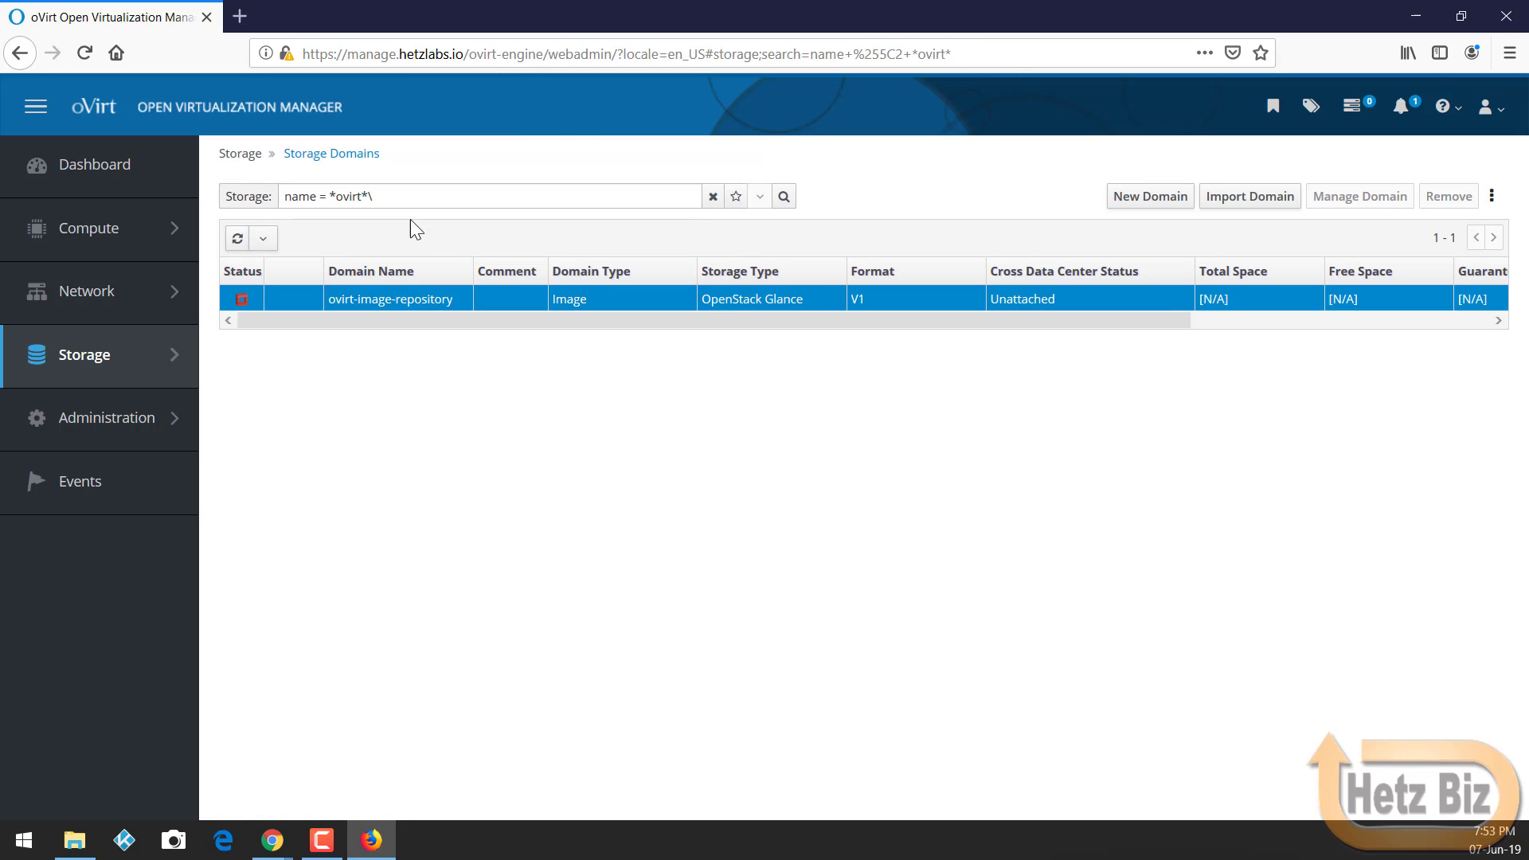
pyautogui.press('BackSpace')
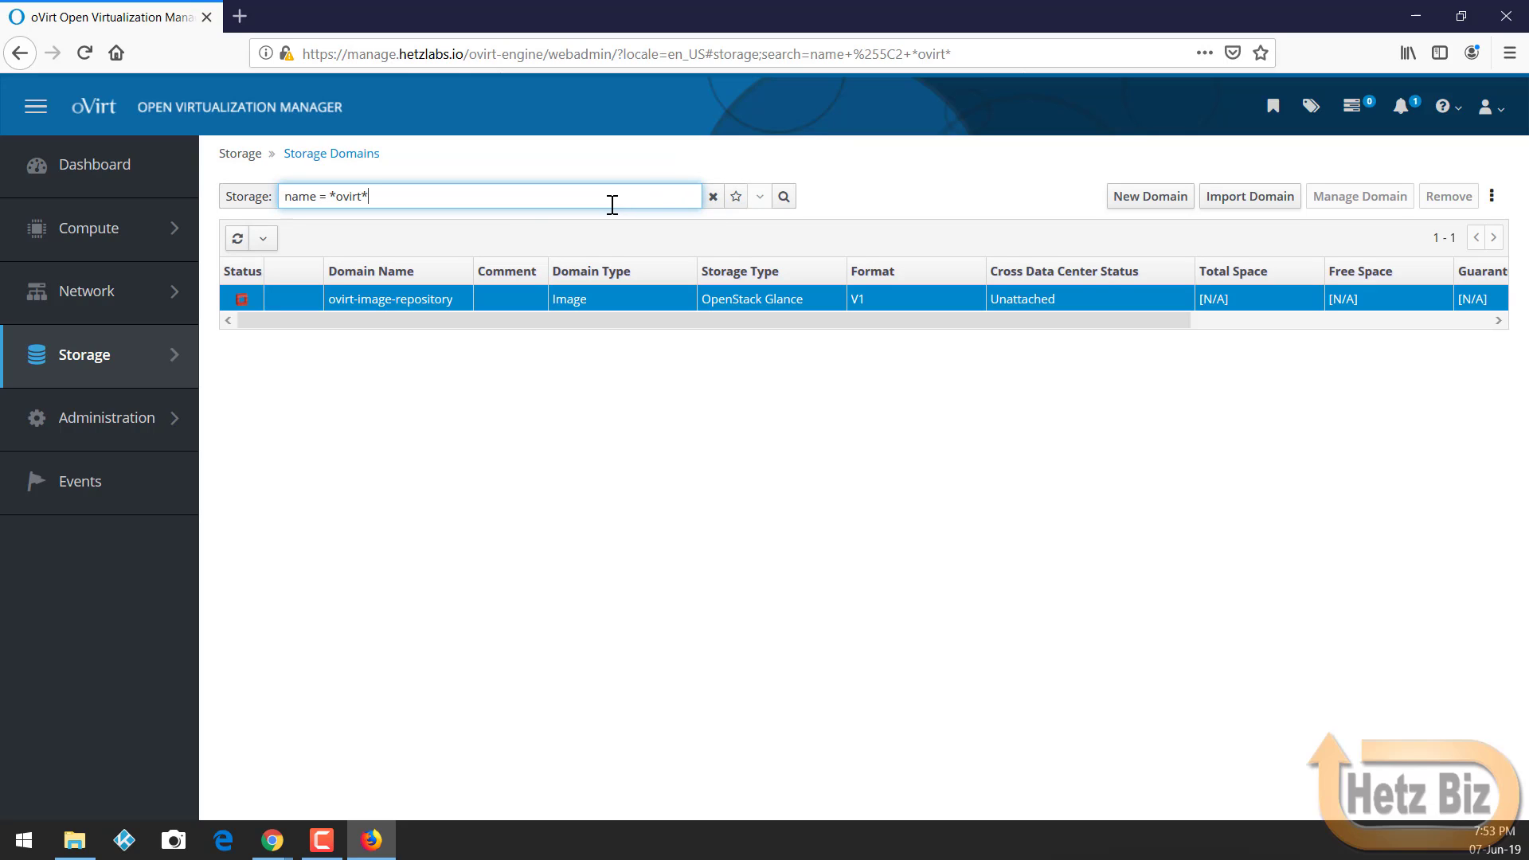
pyautogui.press('BackSpace')
pyautogui.press('BackSpace')
pyautogui.press('BackSpace')
pyautogui.press('BackSpace')
pyautogui.press('BackSpace')
pyautogui.press('BackSpace')
pyautogui.press('BackSpace')
pyautogui.press('BackSpace')
pyautogui.press('BackSpace')
pyautogui.press('BackSpace')
pyautogui.press('BackSpace')
pyautogui.press('BackSpace')
pyautogui.press('BackSpace')
pyautogui.press('BackSpace')
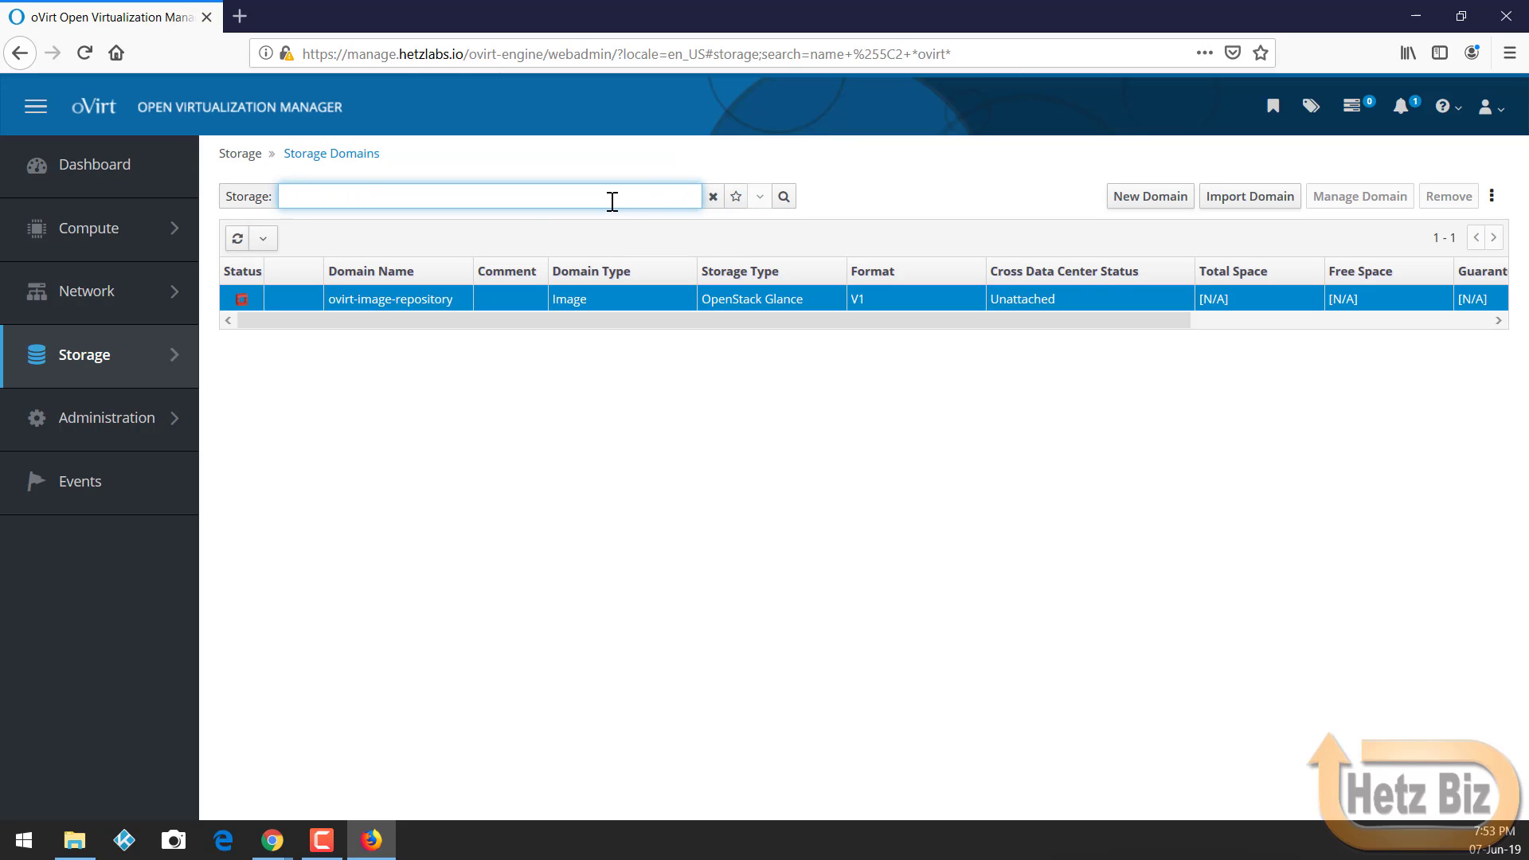